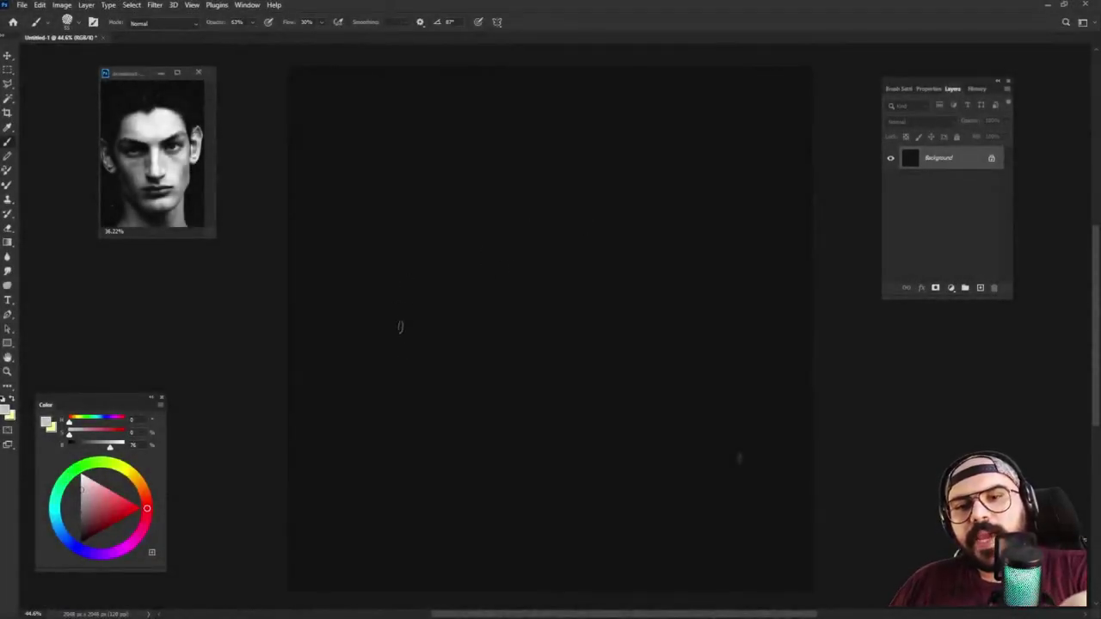
Step: Sketch the head's outer contour on the dark canvas with loose light-grey brush strokes, from the crown down to the chin
mouse_move(389, 196)
mouse_down()
mouse_move(404, 372)
mouse_move(421, 404)
mouse_move(474, 467)
mouse_move(598, 518)
mouse_up()
mouse_move(527, 521)
mouse_down()
mouse_move(577, 520)
mouse_move(624, 515)
mouse_move(576, 531)
mouse_move(671, 421)
mouse_up()
drag(586, 538, 703, 388)
drag(592, 512, 712, 372)
drag(687, 396, 696, 296)
mouse_move(698, 371)
mouse_down()
mouse_move(710, 184)
mouse_move(651, 106)
mouse_up()
mouse_move(623, 96)
mouse_down()
mouse_move(464, 138)
mouse_move(382, 210)
mouse_up()
drag(472, 88, 612, 105)
mouse_move(695, 184)
mouse_down()
mouse_move(650, 126)
mouse_move(707, 301)
mouse_move(587, 544)
mouse_up()
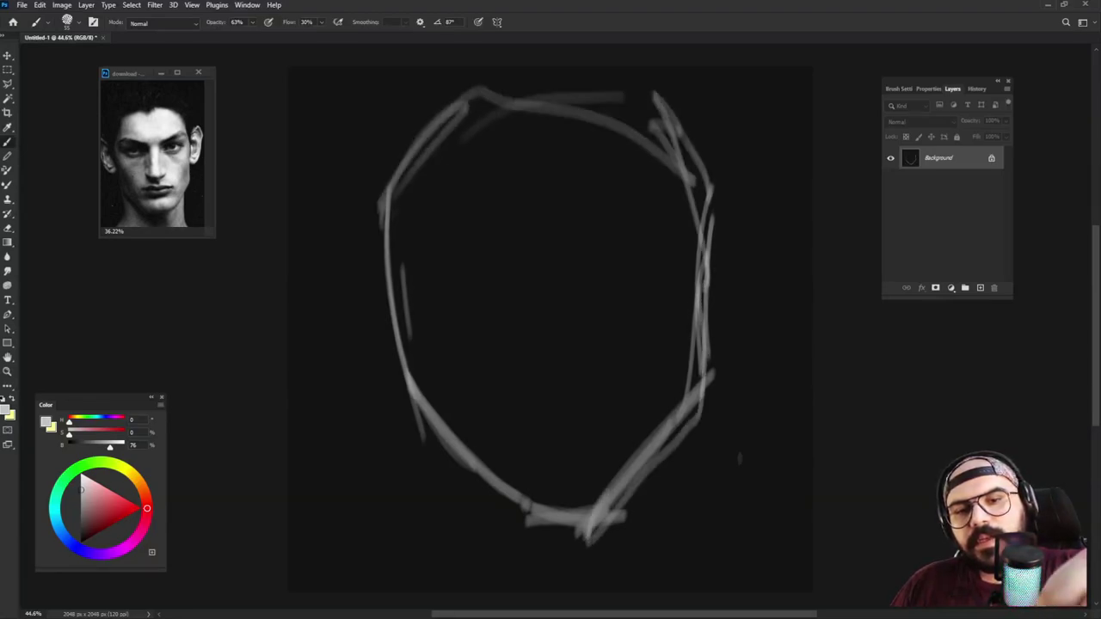
Step: Sketch both ears and a curved eye line across the face, and reinforce the jaw and chin contour
drag(653, 442, 430, 457)
drag(385, 284, 435, 468)
mouse_move(404, 422)
mouse_down()
mouse_move(533, 543)
mouse_move(585, 551)
mouse_up()
mouse_move(397, 370)
mouse_down()
mouse_move(332, 291)
mouse_move(325, 299)
mouse_move(373, 315)
mouse_move(702, 318)
mouse_move(726, 345)
mouse_move(783, 277)
mouse_move(729, 292)
mouse_move(682, 341)
mouse_move(698, 371)
mouse_move(688, 323)
mouse_up()
mouse_move(709, 213)
mouse_down()
mouse_move(715, 345)
mouse_move(655, 477)
mouse_move(557, 566)
mouse_up()
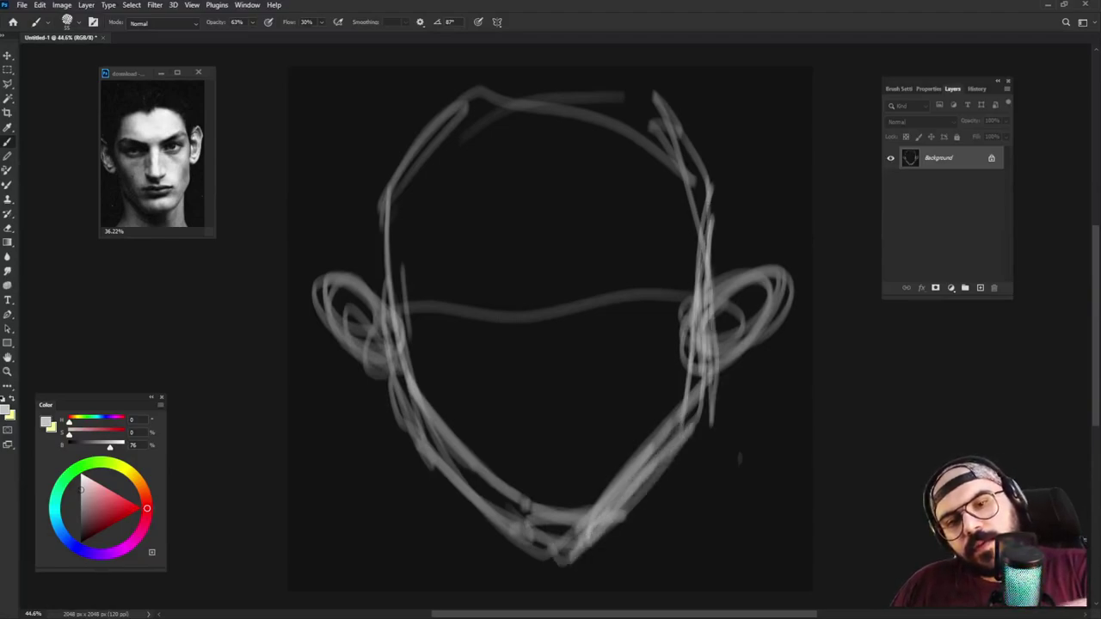
mouse_move(394, 309)
mouse_down()
mouse_move(520, 550)
mouse_move(411, 442)
mouse_move(550, 554)
mouse_move(576, 557)
mouse_up()
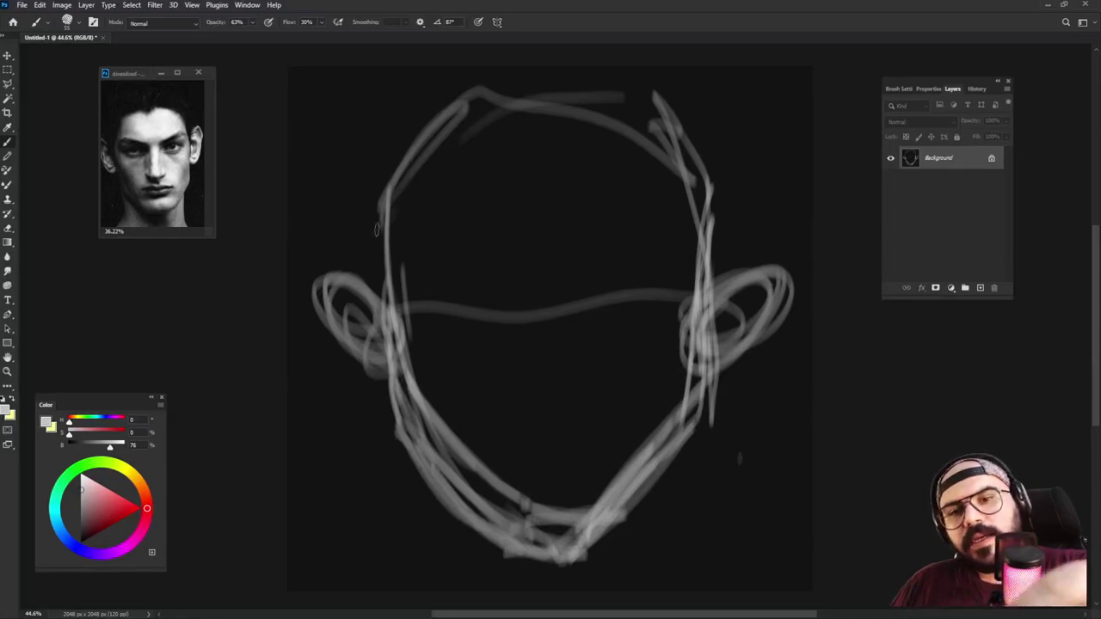
Step: Rough in the hairline and outer hair shape, and mark the placement of the eyes and nose
mouse_move(399, 295)
mouse_down()
mouse_move(412, 96)
mouse_move(440, 86)
mouse_move(409, 127)
mouse_move(506, 102)
mouse_move(534, 132)
mouse_move(585, 105)
mouse_move(512, 146)
mouse_move(651, 107)
mouse_move(696, 242)
mouse_up()
mouse_move(551, 120)
mouse_down()
mouse_move(378, 197)
mouse_move(395, 387)
mouse_move(387, 395)
mouse_move(354, 239)
mouse_move(354, 176)
mouse_move(399, 69)
mouse_move(720, 138)
mouse_move(736, 226)
mouse_move(731, 144)
mouse_up()
mouse_move(435, 298)
mouse_down()
mouse_move(443, 330)
mouse_move(512, 318)
mouse_move(498, 296)
mouse_move(450, 284)
mouse_move(548, 316)
mouse_move(612, 296)
mouse_move(577, 287)
mouse_move(589, 304)
mouse_move(632, 303)
mouse_move(651, 280)
mouse_move(628, 270)
mouse_move(601, 305)
mouse_move(488, 320)
mouse_move(504, 305)
mouse_move(513, 327)
mouse_move(513, 309)
mouse_move(529, 361)
mouse_move(542, 332)
mouse_move(542, 347)
mouse_move(610, 325)
mouse_move(544, 303)
mouse_move(543, 342)
mouse_move(562, 395)
mouse_move(519, 402)
mouse_move(556, 427)
mouse_move(550, 446)
mouse_move(574, 464)
mouse_move(470, 253)
mouse_move(414, 325)
mouse_move(425, 273)
mouse_move(435, 323)
mouse_up()
drag(530, 330, 542, 330)
Step: Block in the whole face inside the contour with mid-grey tones using broad strokes
mouse_move(491, 141)
mouse_down()
mouse_move(408, 249)
mouse_move(446, 443)
mouse_up()
mouse_move(413, 213)
mouse_down()
mouse_move(485, 516)
mouse_move(430, 387)
mouse_move(511, 443)
mouse_move(503, 146)
mouse_move(516, 352)
mouse_move(568, 361)
mouse_move(540, 395)
mouse_move(593, 128)
mouse_move(679, 258)
mouse_move(602, 447)
mouse_move(514, 359)
mouse_move(404, 344)
mouse_move(434, 425)
mouse_move(653, 387)
mouse_move(551, 507)
mouse_move(464, 516)
mouse_move(576, 516)
mouse_move(680, 361)
mouse_move(666, 164)
mouse_move(680, 258)
mouse_move(651, 326)
mouse_up()
alt+click(661, 265)
mouse_move(649, 198)
mouse_down()
mouse_move(611, 344)
mouse_move(605, 217)
mouse_move(551, 224)
mouse_move(542, 331)
mouse_up()
mouse_move(612, 225)
mouse_down()
mouse_move(521, 400)
mouse_move(488, 422)
mouse_move(456, 404)
mouse_move(400, 288)
mouse_move(473, 490)
mouse_move(458, 451)
mouse_move(490, 460)
mouse_move(508, 438)
mouse_move(532, 505)
mouse_up()
mouse_move(440, 434)
mouse_down()
mouse_move(502, 322)
mouse_move(529, 333)
mouse_move(518, 221)
mouse_move(485, 172)
mouse_move(544, 185)
mouse_move(585, 180)
mouse_up()
Step: Fill both ears with grey and tone the outer edge of the viewer's-right cheek and temple
drag(778, 208, 748, 212)
alt+click(758, 181)
drag(477, 311, 473, 311)
alt+click(411, 353)
mouse_move(359, 316)
mouse_down()
mouse_move(324, 304)
mouse_move(329, 289)
mouse_move(363, 310)
mouse_move(352, 271)
mouse_up()
mouse_move(727, 331)
mouse_down()
mouse_move(758, 299)
mouse_move(739, 309)
mouse_move(741, 294)
mouse_move(723, 308)
mouse_move(757, 323)
mouse_up()
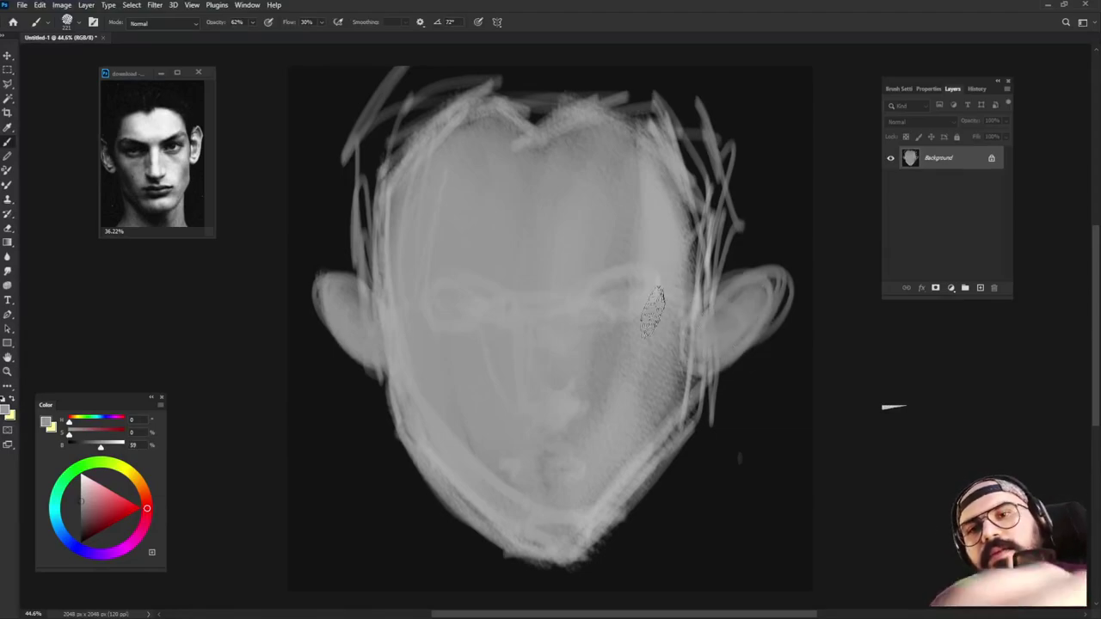
mouse_move(695, 305)
mouse_down()
mouse_move(690, 366)
mouse_move(742, 295)
mouse_move(727, 285)
mouse_up()
Step: Block in both eye sockets and the underside of the nose as darker grey oval shapes
alt+click(755, 233)
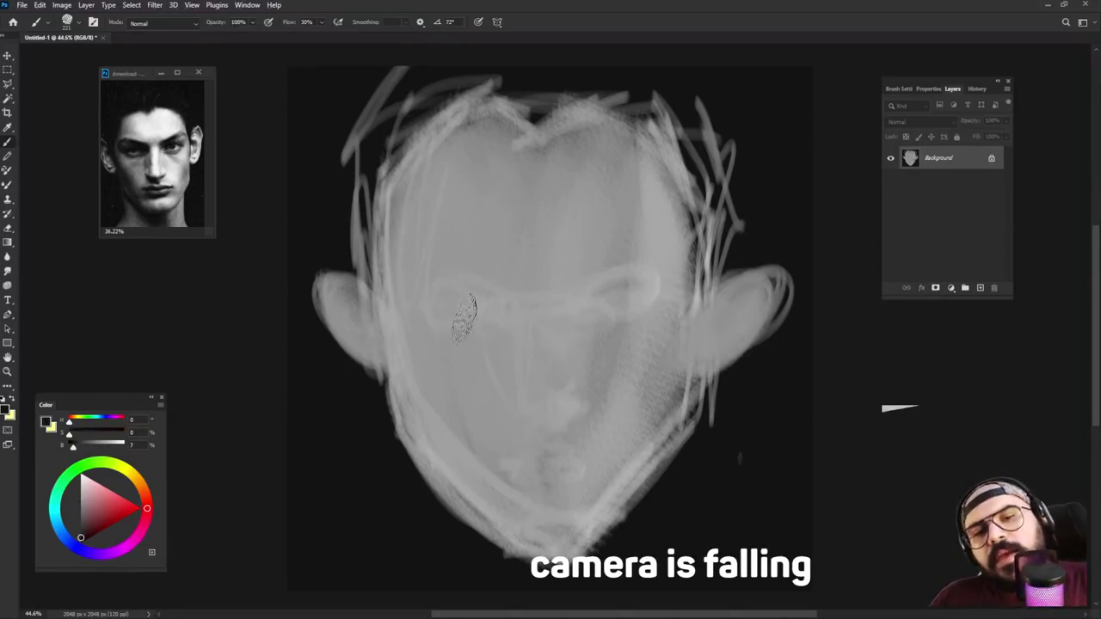
mouse_move(460, 316)
mouse_down()
mouse_move(417, 317)
mouse_move(481, 313)
mouse_up()
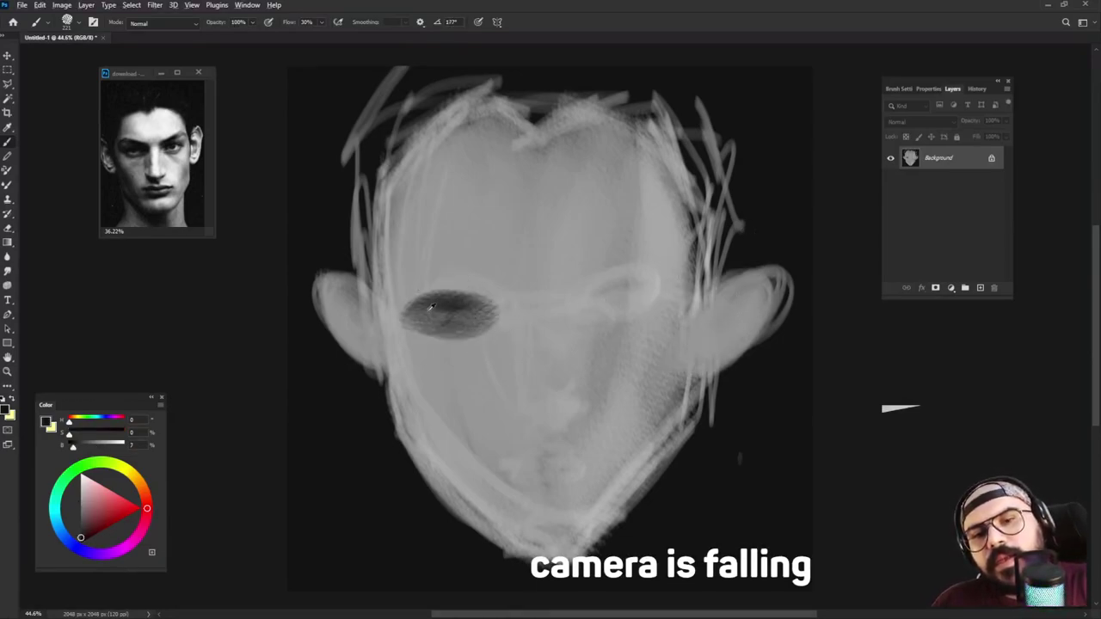
alt+click(425, 316)
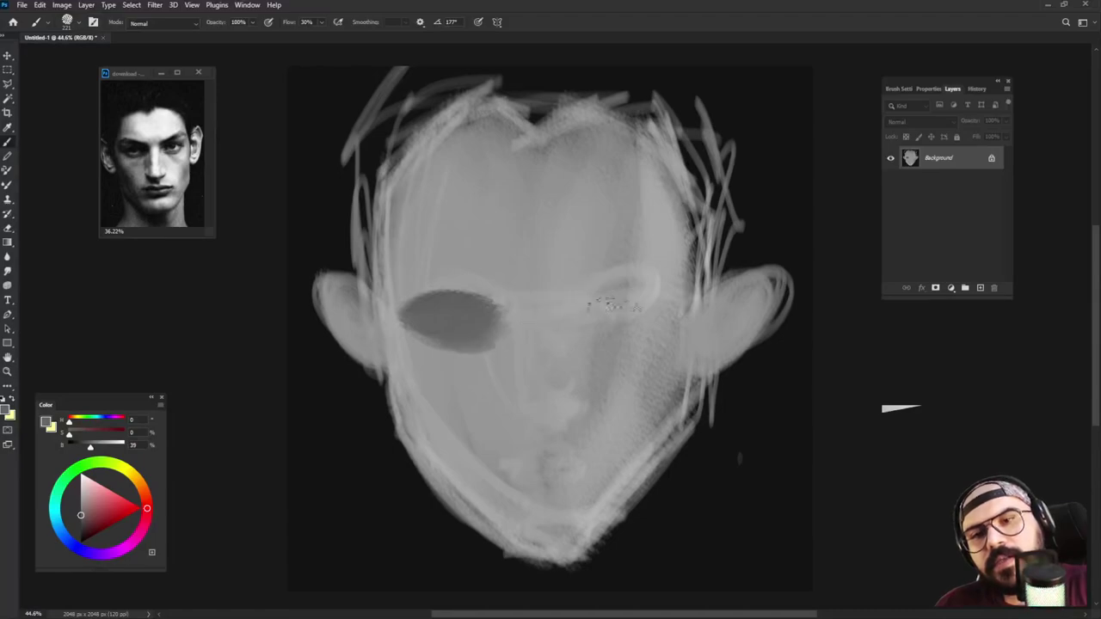
mouse_move(577, 323)
mouse_down()
mouse_move(636, 310)
mouse_move(602, 305)
mouse_move(593, 331)
mouse_up()
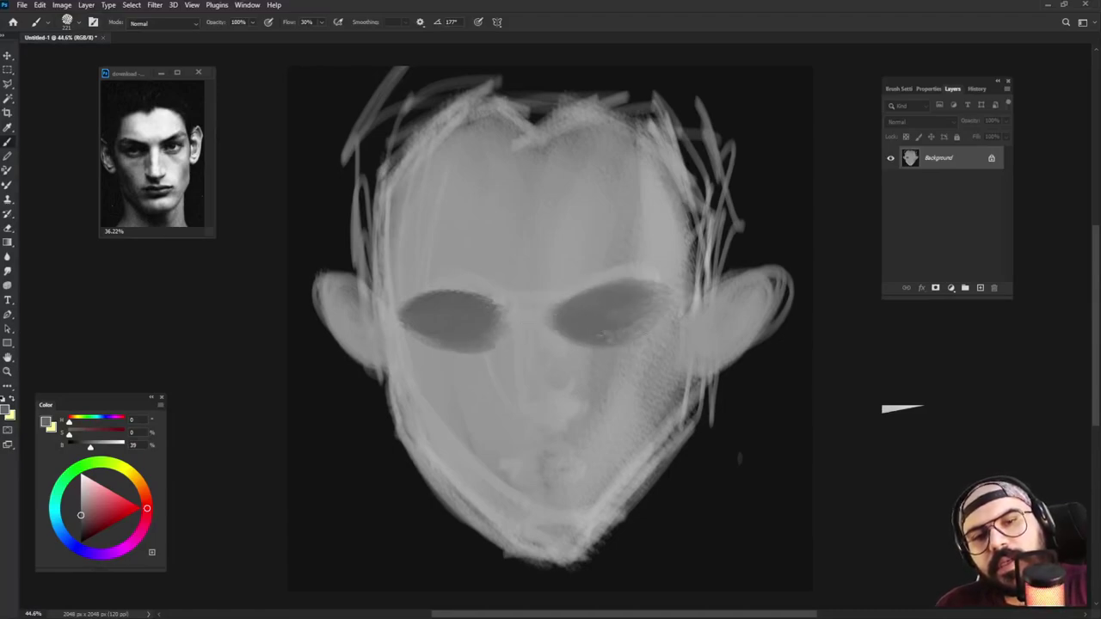
drag(527, 406, 501, 415)
Step: Paint darker grey side planes along both sides of the jaw and up the viewer's-left temple
alt+click(459, 331)
mouse_move(390, 346)
mouse_down()
mouse_move(464, 456)
mouse_move(387, 344)
mouse_up()
mouse_move(416, 422)
mouse_down()
mouse_move(427, 453)
mouse_move(445, 448)
mouse_move(420, 388)
mouse_move(416, 413)
mouse_move(471, 468)
mouse_move(493, 540)
mouse_up()
alt+click(445, 439)
mouse_move(592, 529)
mouse_down()
mouse_move(622, 478)
mouse_move(682, 417)
mouse_move(693, 331)
mouse_up()
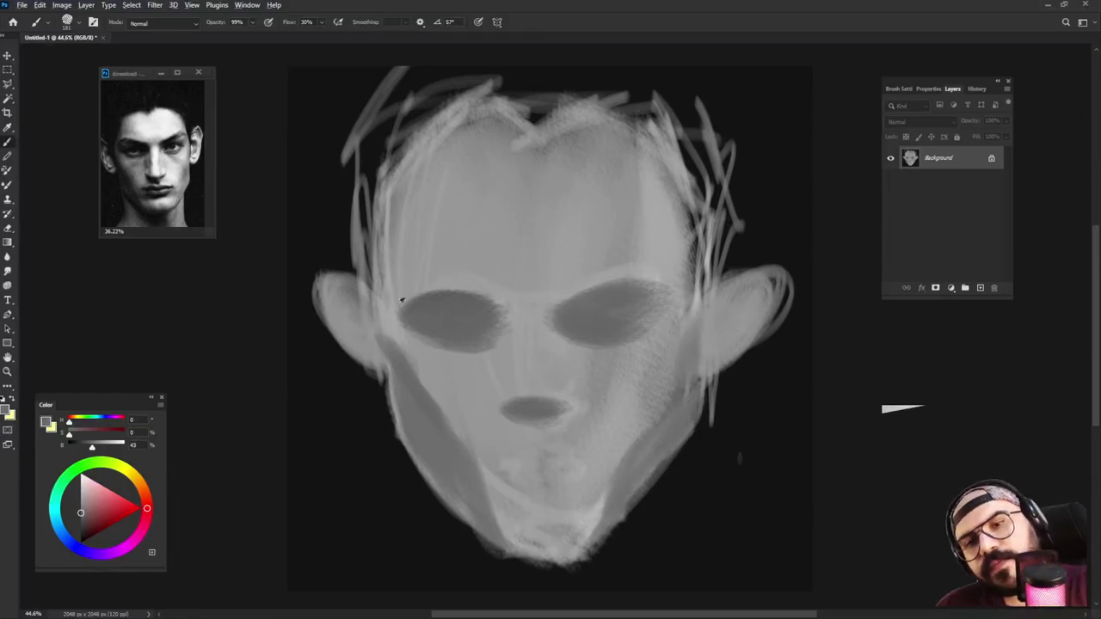
mouse_move(389, 329)
mouse_down()
mouse_move(384, 260)
mouse_move(377, 268)
mouse_move(403, 305)
mouse_move(388, 240)
mouse_up()
Step: Deepen the shadows inside both eye sockets with darker grey sampled from the canvas
alt+click(347, 197)
mouse_move(443, 303)
mouse_down()
mouse_move(473, 310)
mouse_move(487, 343)
mouse_move(467, 309)
mouse_move(466, 334)
mouse_move(444, 319)
mouse_move(416, 338)
mouse_move(446, 322)
mouse_move(473, 336)
mouse_up()
alt+click(456, 310)
alt+right_click(597, 316)
mouse_move(588, 316)
mouse_down()
mouse_move(571, 320)
mouse_move(597, 297)
mouse_move(592, 315)
mouse_move(619, 323)
mouse_up()
alt+click(579, 310)
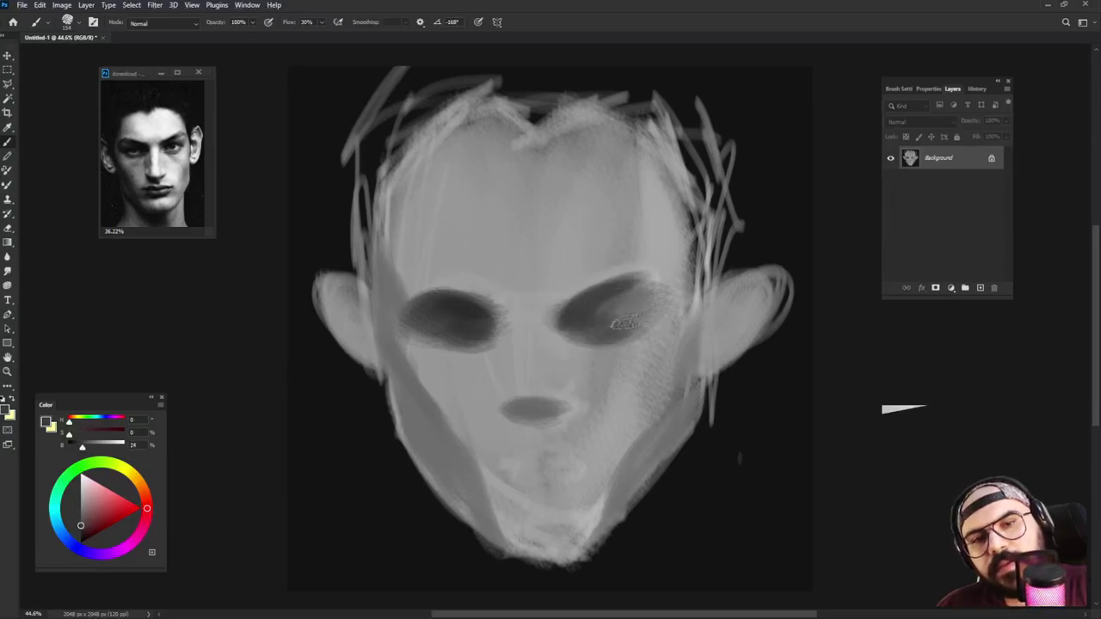
Step: Carve the brow area and outer edges of the eye sockets with light grey sampled from the skin
alt+click(671, 268)
drag(663, 287, 646, 292)
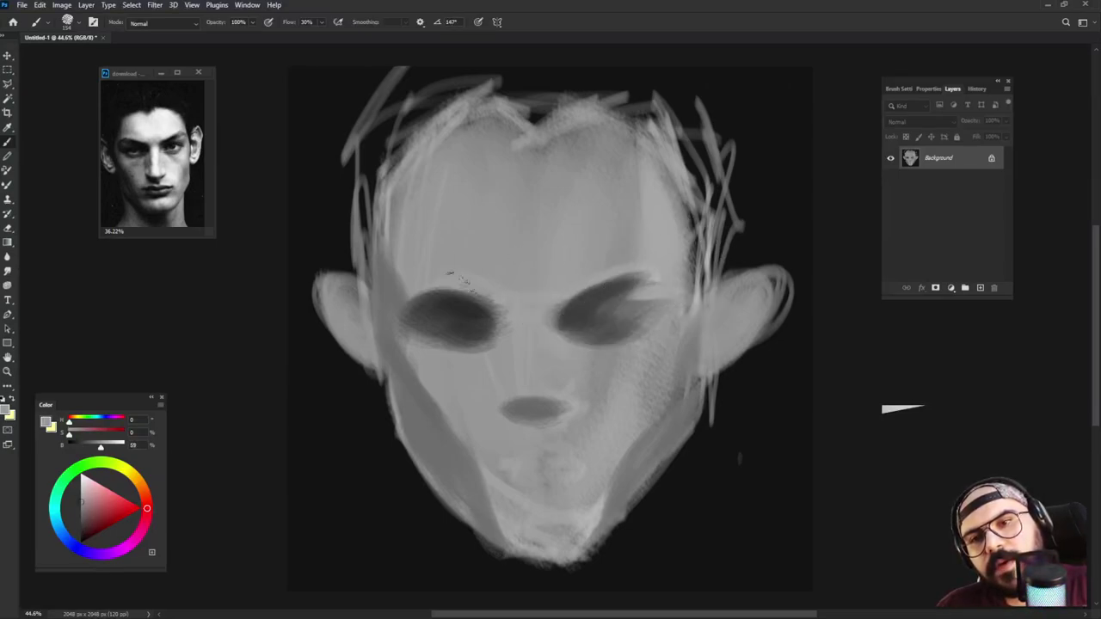
drag(430, 301, 417, 312)
drag(555, 263, 541, 264)
Step: Paint the viewer's-left eyebrow as a near-black arch and darken the inner end of the other eyebrow
alt+click(355, 526)
mouse_move(430, 289)
mouse_down()
mouse_move(400, 308)
mouse_move(438, 282)
mouse_move(495, 298)
mouse_up()
alt+click(427, 283)
alt+click(597, 297)
drag(582, 300, 579, 300)
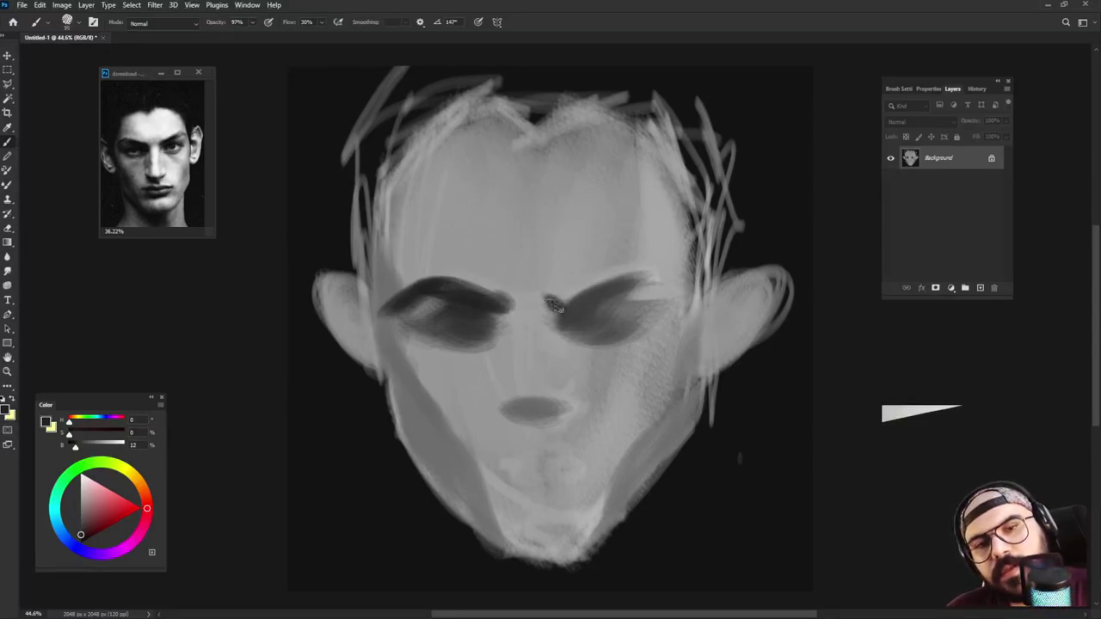
Step: Shape the lower lid and under-eye shadow of the viewer's-left eye with sampled greys
alt+click(479, 311)
drag(478, 345, 441, 362)
alt+click(439, 364)
mouse_move(433, 319)
mouse_down()
mouse_move(417, 331)
mouse_move(448, 342)
mouse_up()
alt+click(468, 311)
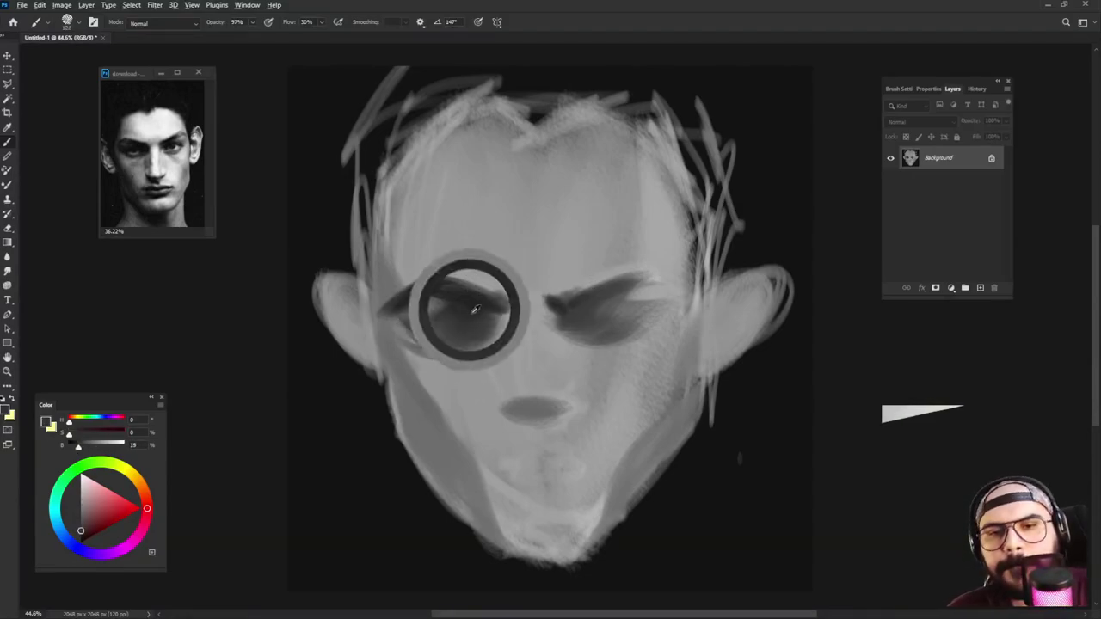
Step: Outline the nose wings and underside in near-black and draw the dark peak joining the brows at the nose bridge
drag(522, 407, 505, 406)
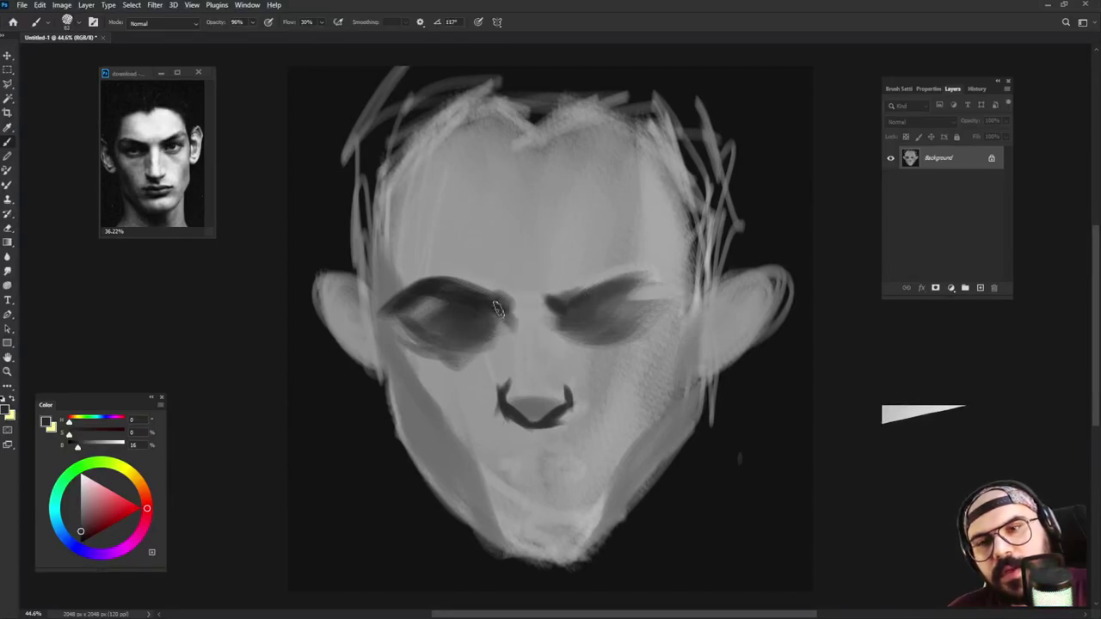
drag(557, 305, 545, 301)
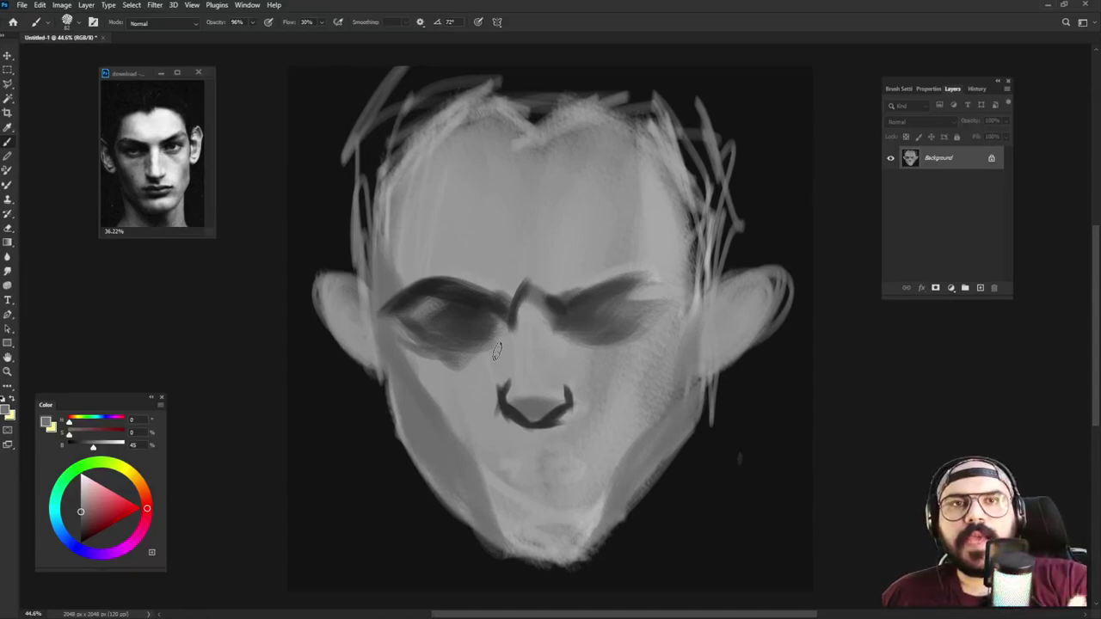
Step: Refine the viewer's-left eye socket and soften its lower edge with alternating sampled dark and light greys
drag(470, 317, 475, 318)
alt+click(452, 360)
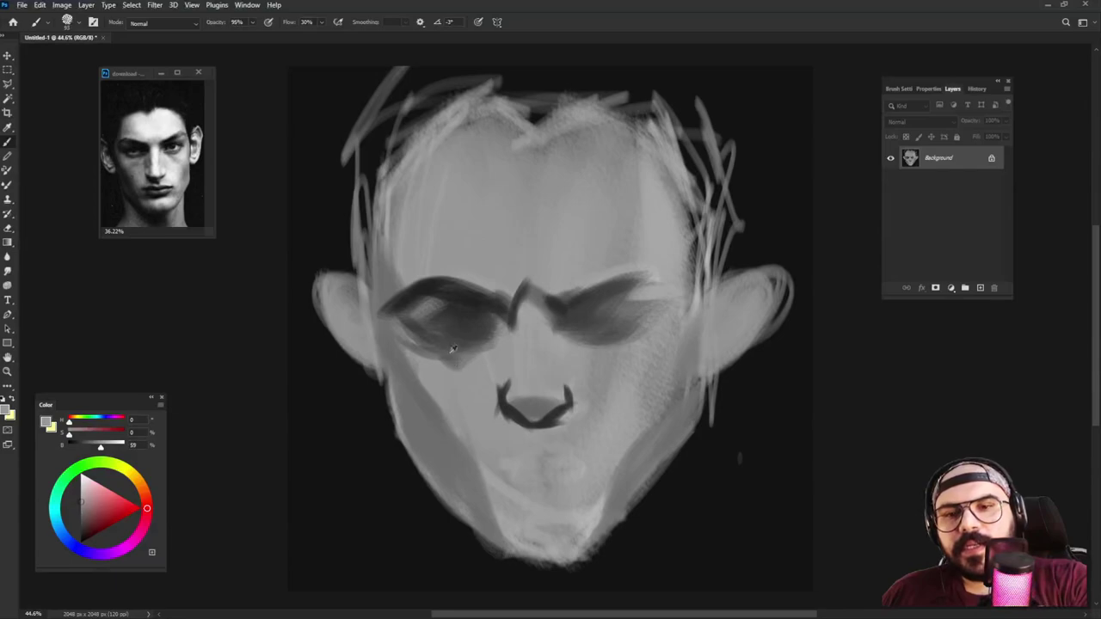
alt+click(459, 315)
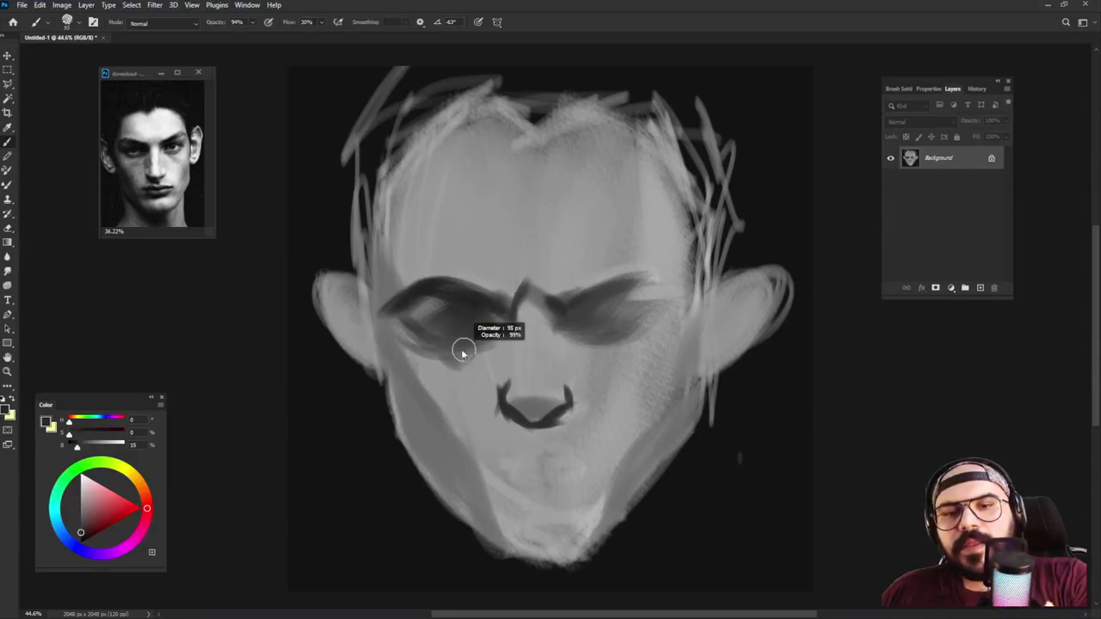
alt+click(442, 320)
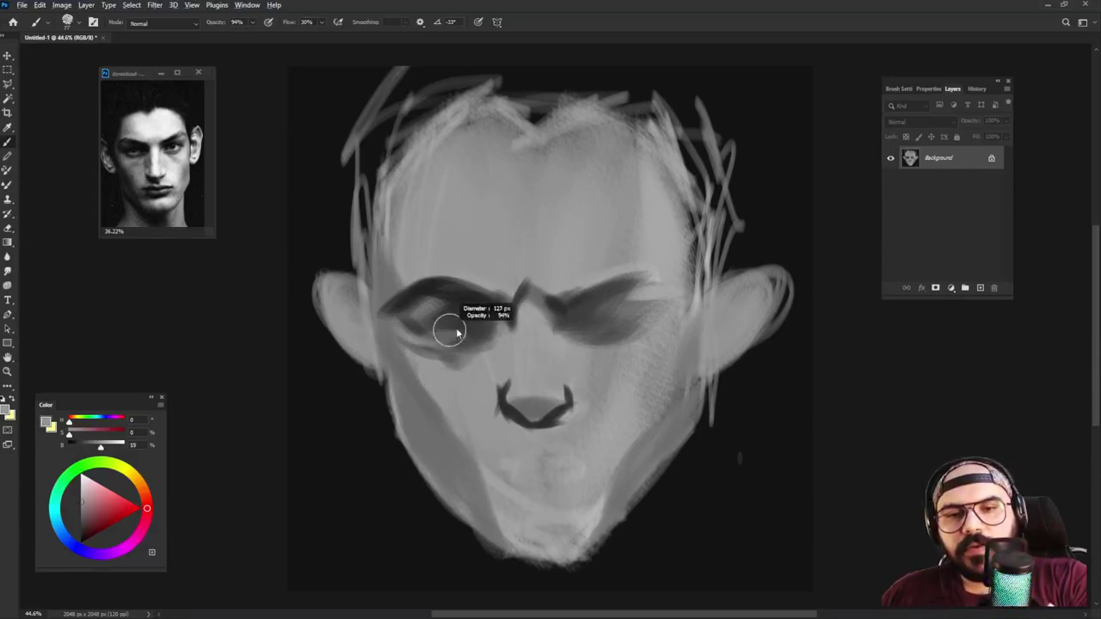
drag(479, 324, 456, 354)
alt+click(413, 341)
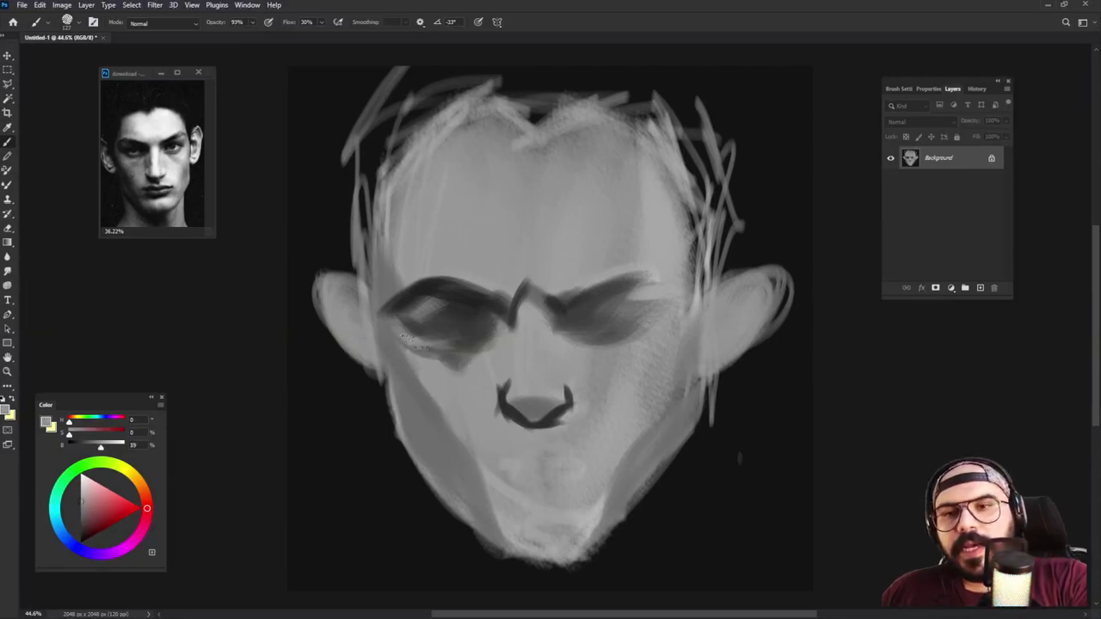
alt+click(455, 379)
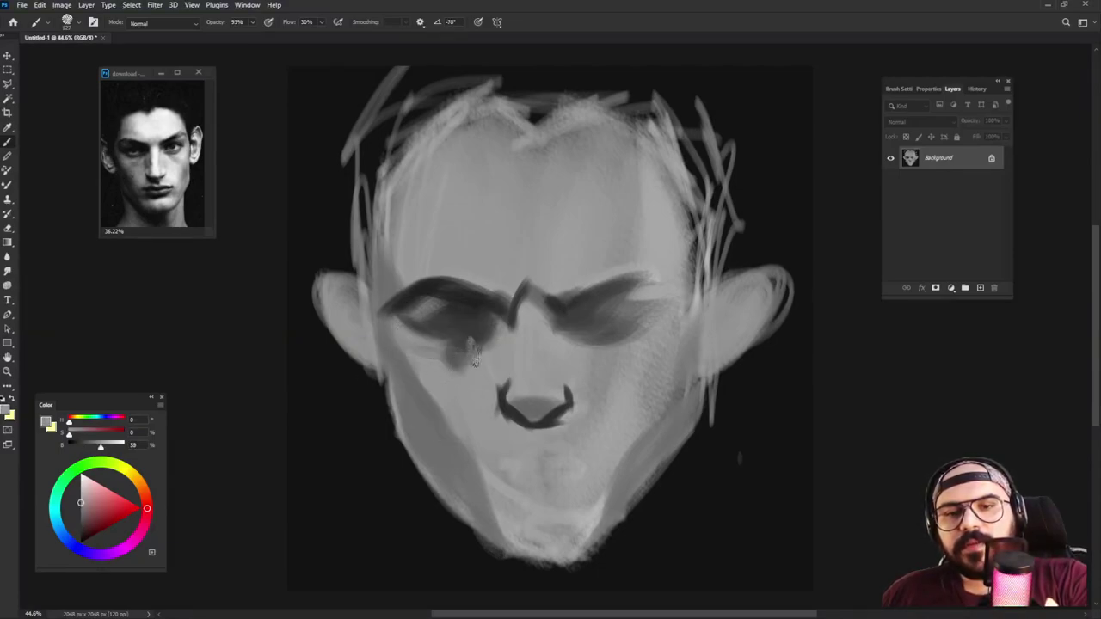
Step: Shade both side planes of the nose in darker grey from the inner eye corners down to the nostrils
mouse_move(497, 325)
mouse_down()
mouse_move(460, 377)
mouse_move(488, 399)
mouse_move(492, 378)
mouse_up()
alt+click(507, 314)
alt+click(565, 330)
drag(565, 311, 562, 392)
alt+click(591, 319)
drag(569, 301, 568, 405)
drag(568, 335, 568, 411)
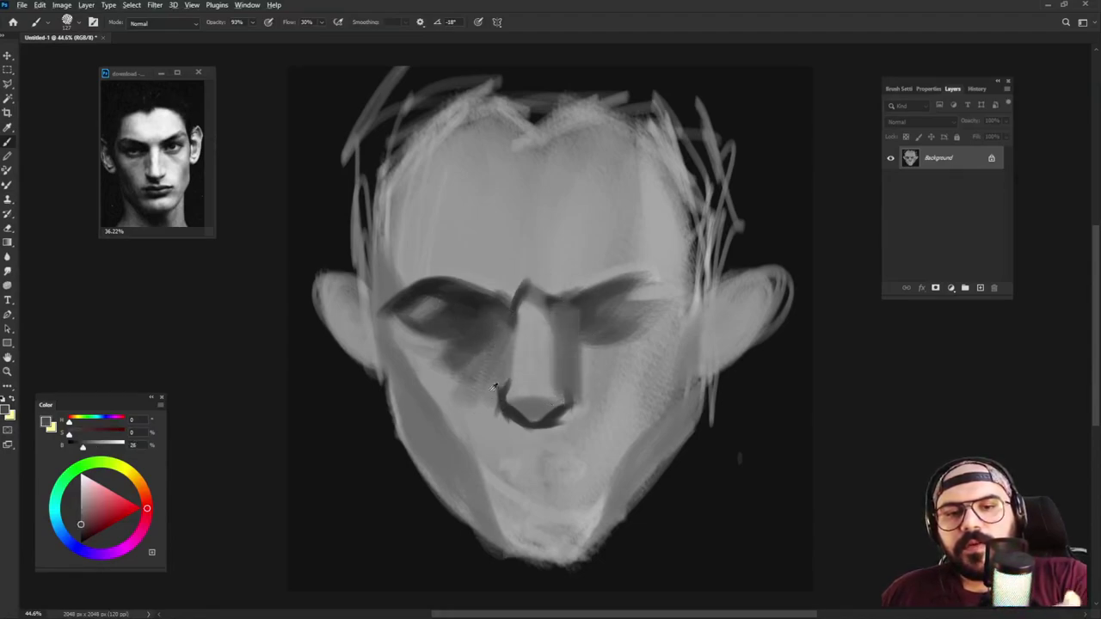
Step: Blend shadow over the viewer's-left cheek beside the nose and darken the adjoining nose bridge and inner eye corner
alt+click(484, 364)
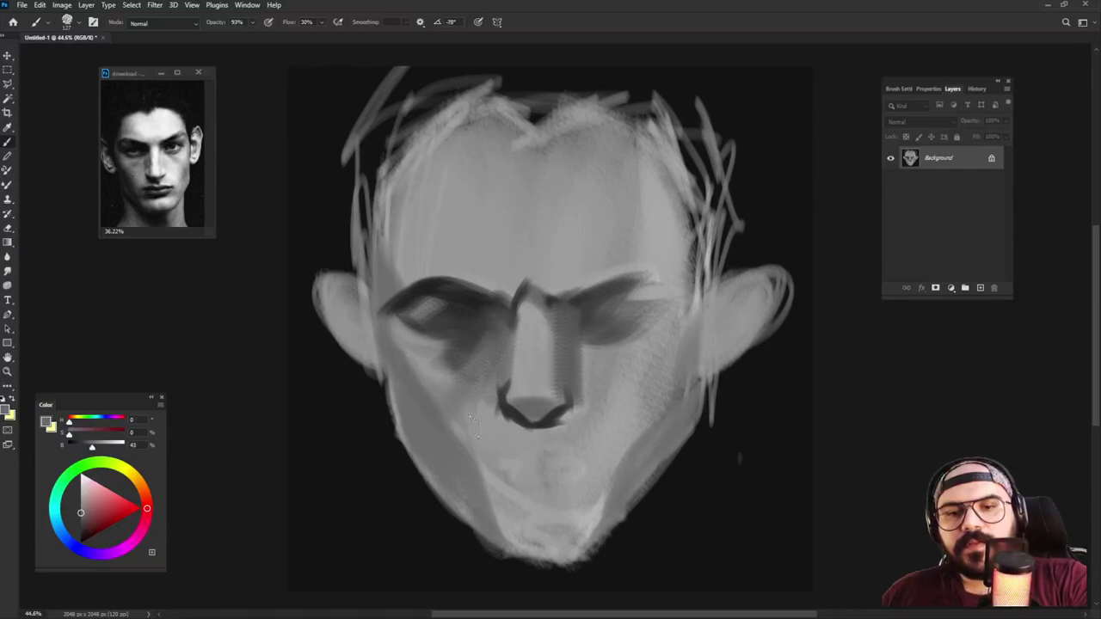
alt+click(471, 428)
alt+click(486, 385)
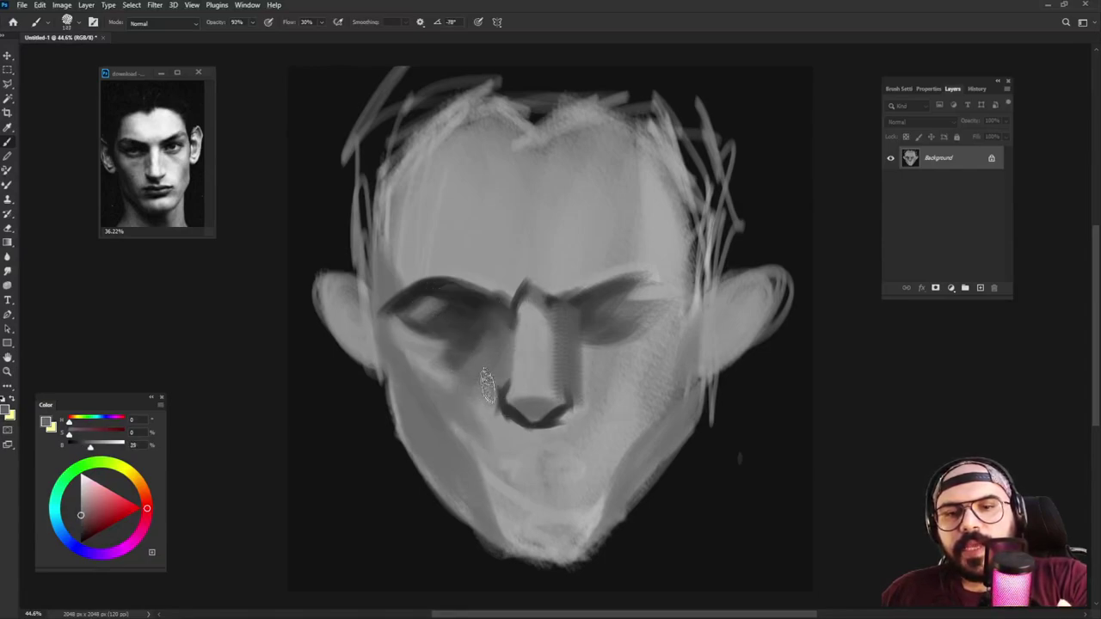
alt+click(531, 302)
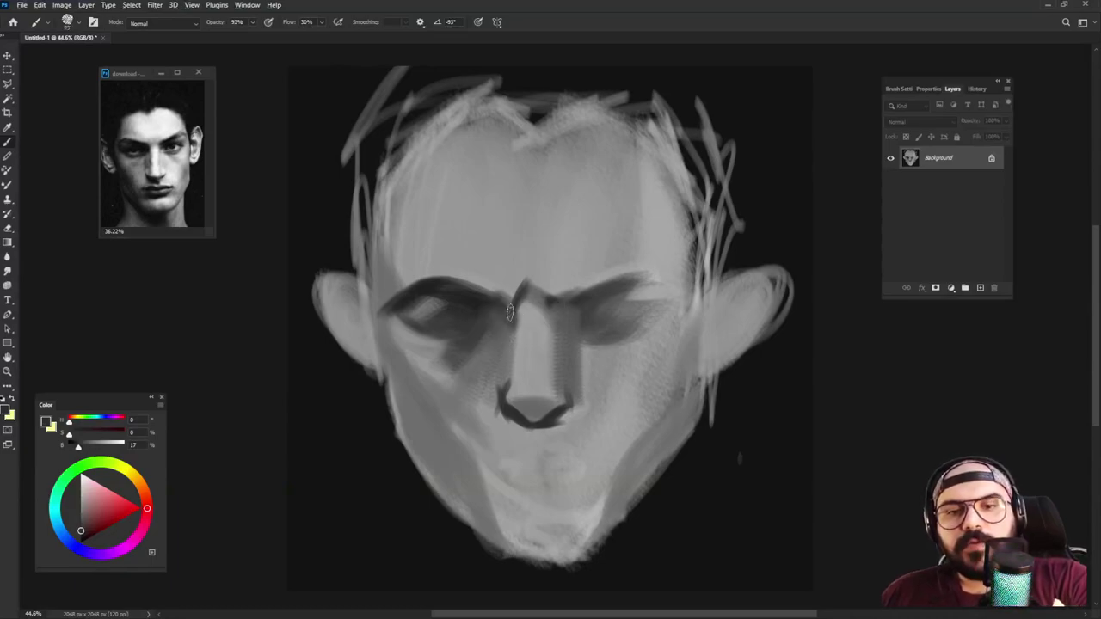
alt+click(491, 315)
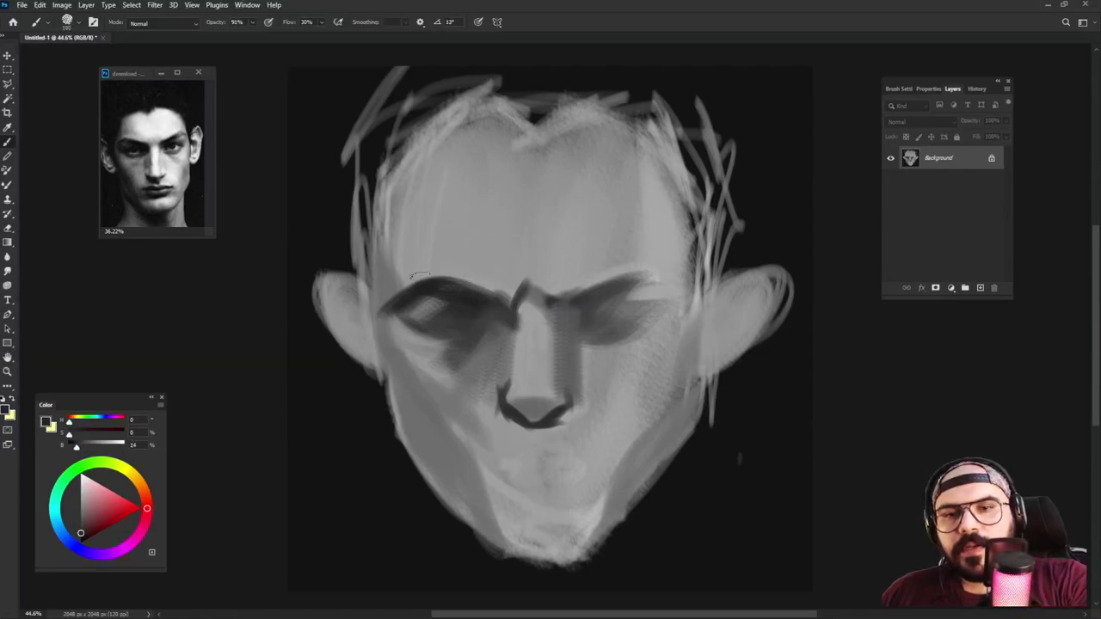
Step: Paint a dark grey shadow plane on the viewer's-left temple from the hairline down to the eyebrow
mouse_move(383, 301)
mouse_down()
mouse_move(427, 254)
mouse_move(385, 296)
mouse_up()
drag(433, 255, 416, 246)
key(shift+Right)
key(shift+Right)
mouse_move(400, 186)
mouse_down()
mouse_move(402, 261)
mouse_move(385, 290)
mouse_up()
alt+click(399, 200)
drag(398, 198, 405, 264)
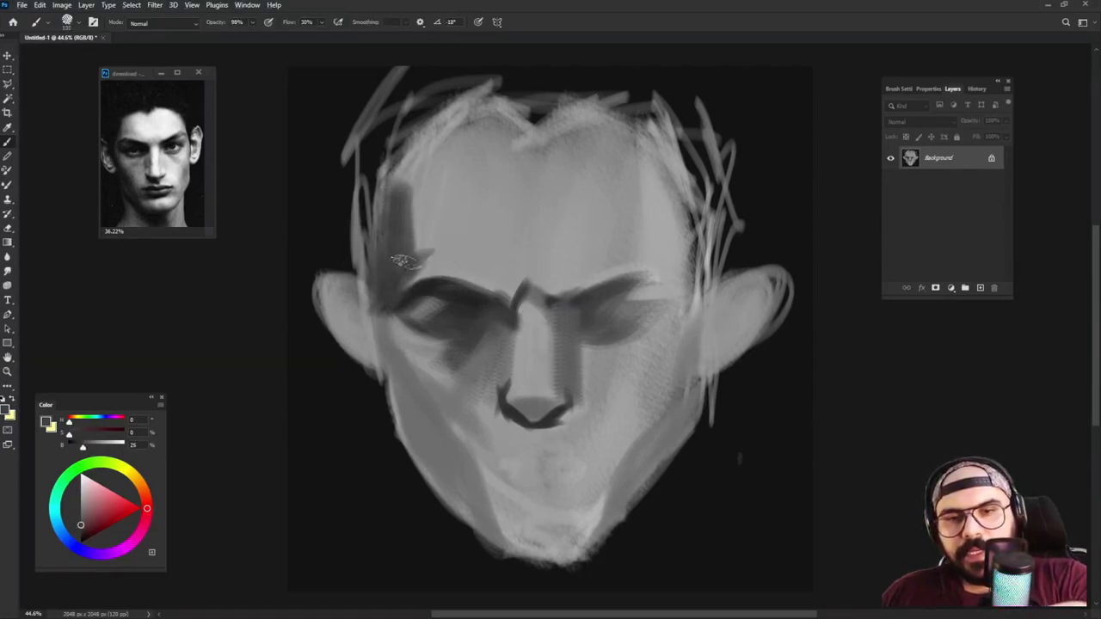
Step: Darken the viewer's-left side of the face below the ear and extend the shadow under the cheekbone
mouse_move(378, 317)
mouse_down()
mouse_move(396, 377)
mouse_move(461, 444)
mouse_up()
drag(407, 413, 434, 471)
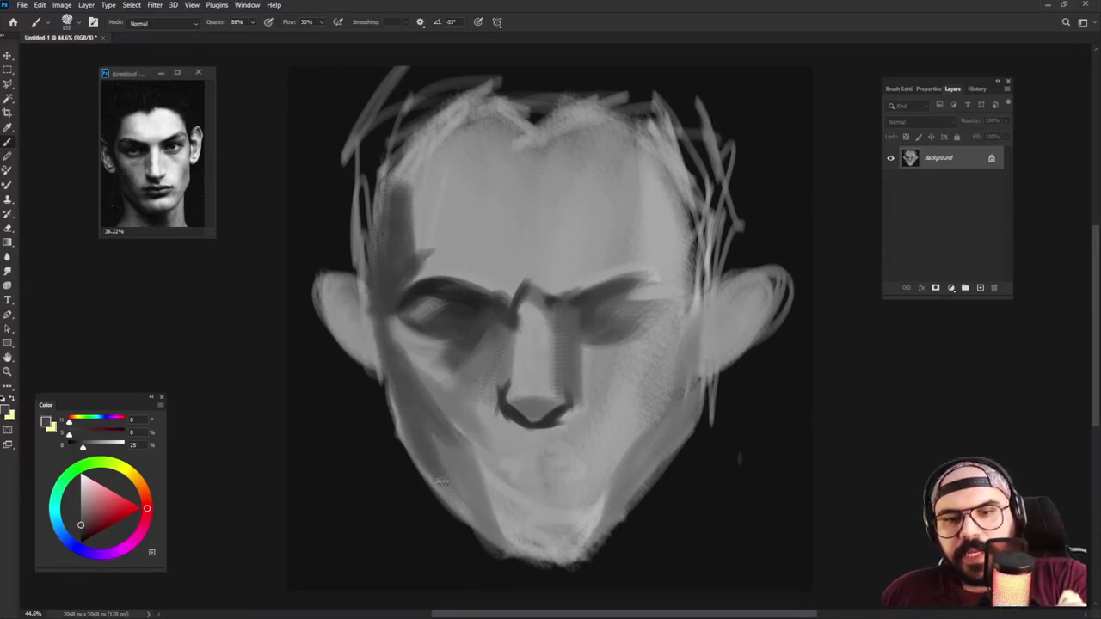
drag(447, 432, 480, 509)
alt+click(436, 424)
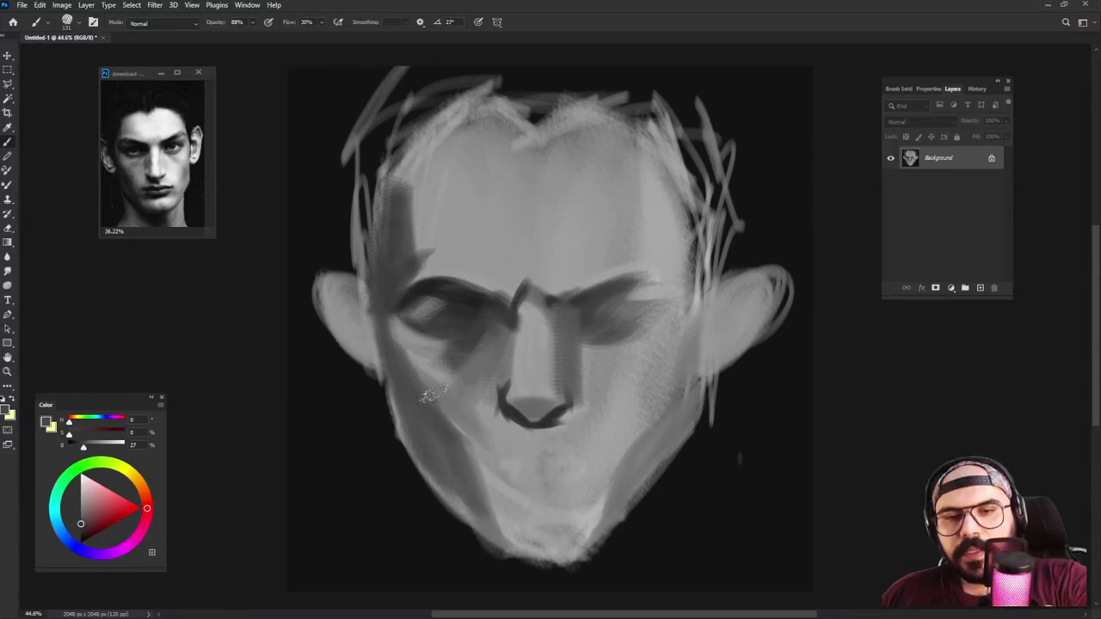
drag(416, 392, 444, 413)
alt+click(451, 431)
Step: Paint the cast shadow beneath the nose toward the upper lip, adjusting the brush angle
drag(509, 420, 544, 436)
key(shift+Left)
key(shift+Left)
key(shift+Left)
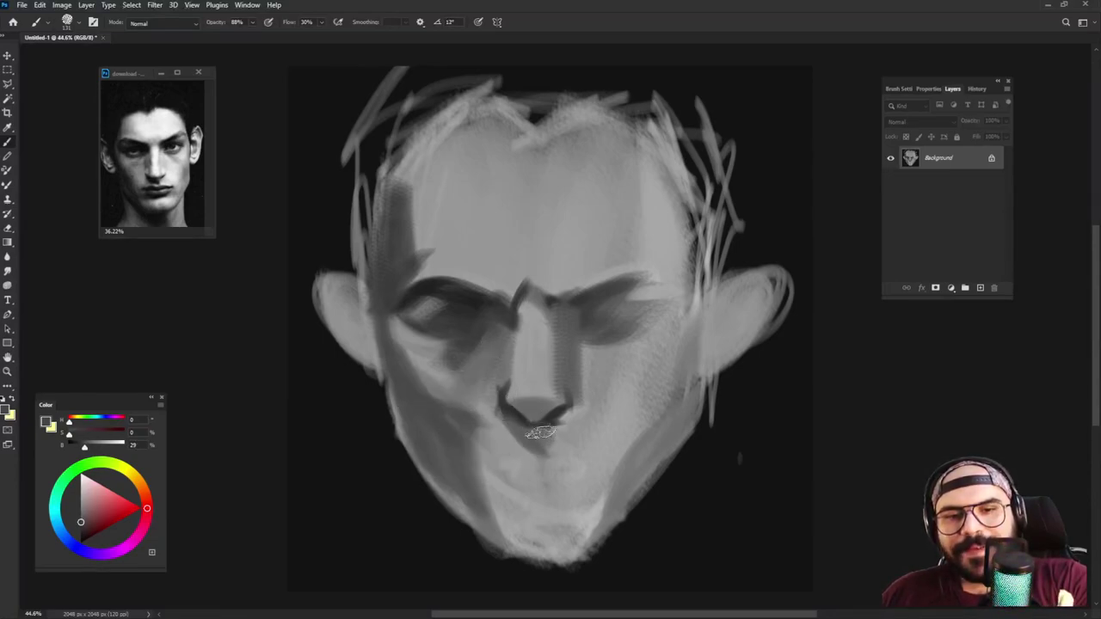
Step: Adjust the brush opacity and paint the mouth line and the shadow under the lower lip in near-black
key(8)
key(1)
alt+click(465, 291)
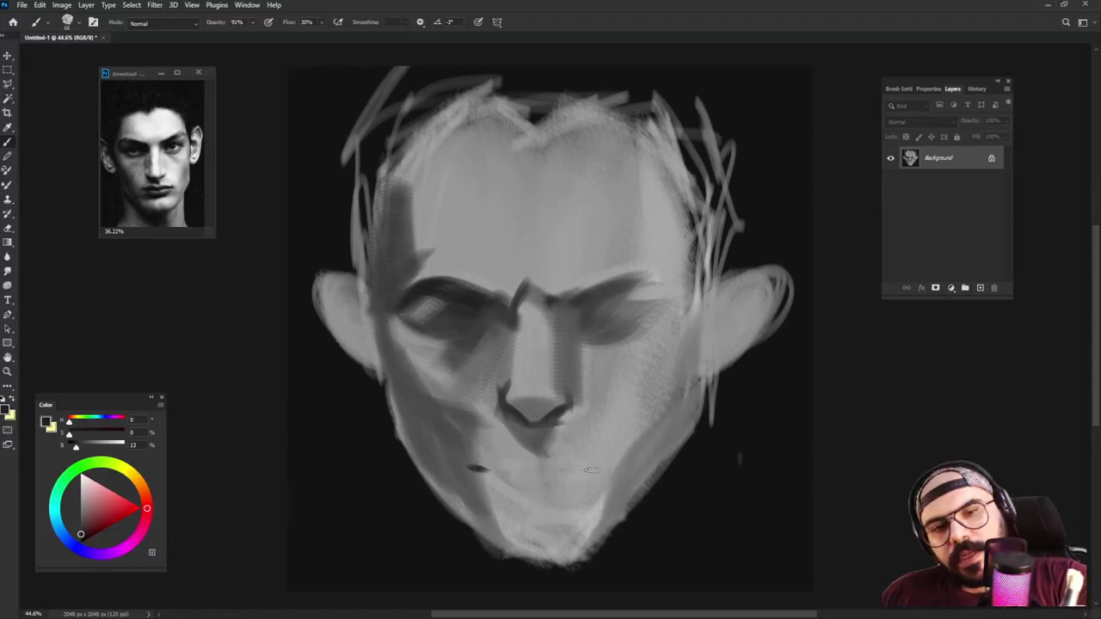
mouse_move(492, 465)
mouse_down()
mouse_move(552, 456)
mouse_move(591, 469)
mouse_move(490, 465)
mouse_move(548, 460)
mouse_up()
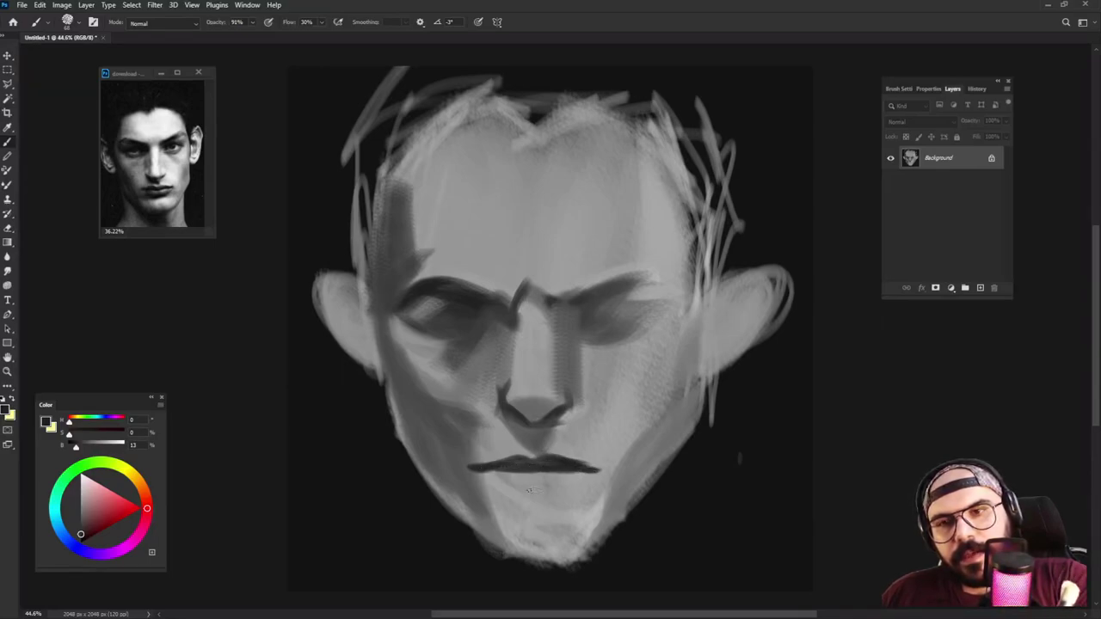
mouse_move(518, 491)
mouse_down()
mouse_move(554, 491)
mouse_move(509, 488)
mouse_up()
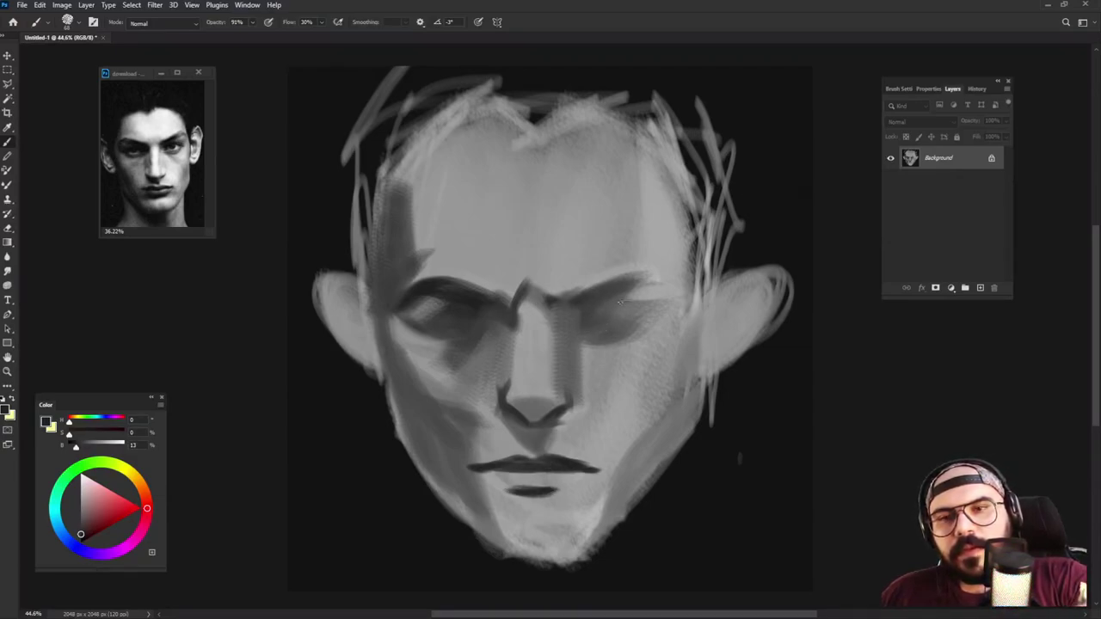
Step: Paint a dark upper-lid stroke on the viewer's-right eye and deepen the inner corner of the viewer's-left eye socket
drag(616, 301, 640, 305)
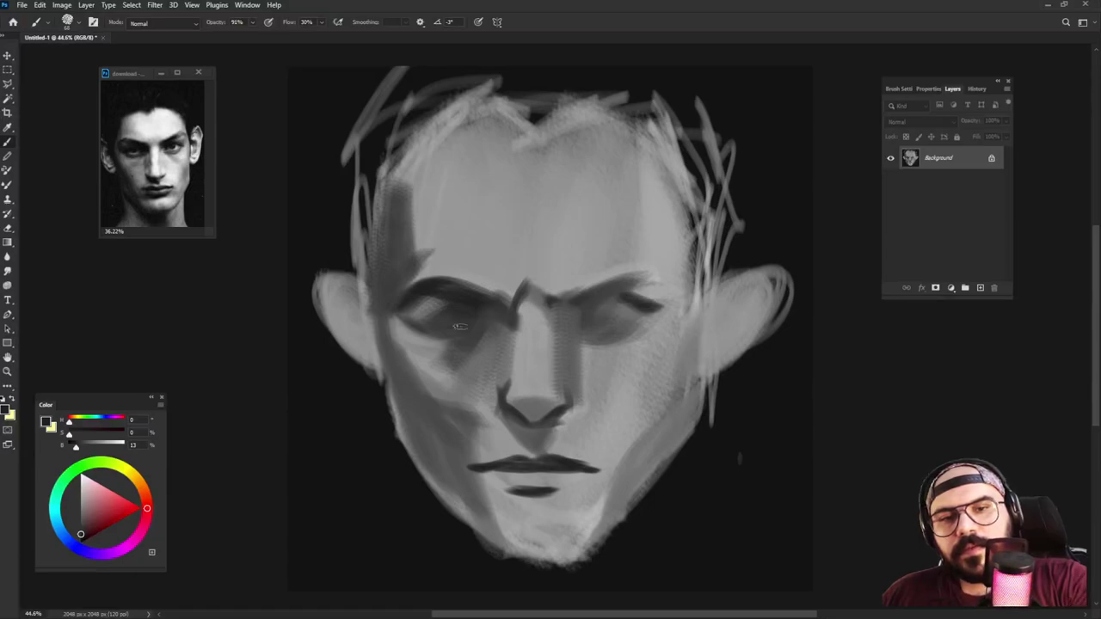
drag(417, 313, 503, 331)
alt+click(359, 456)
alt+click(492, 318)
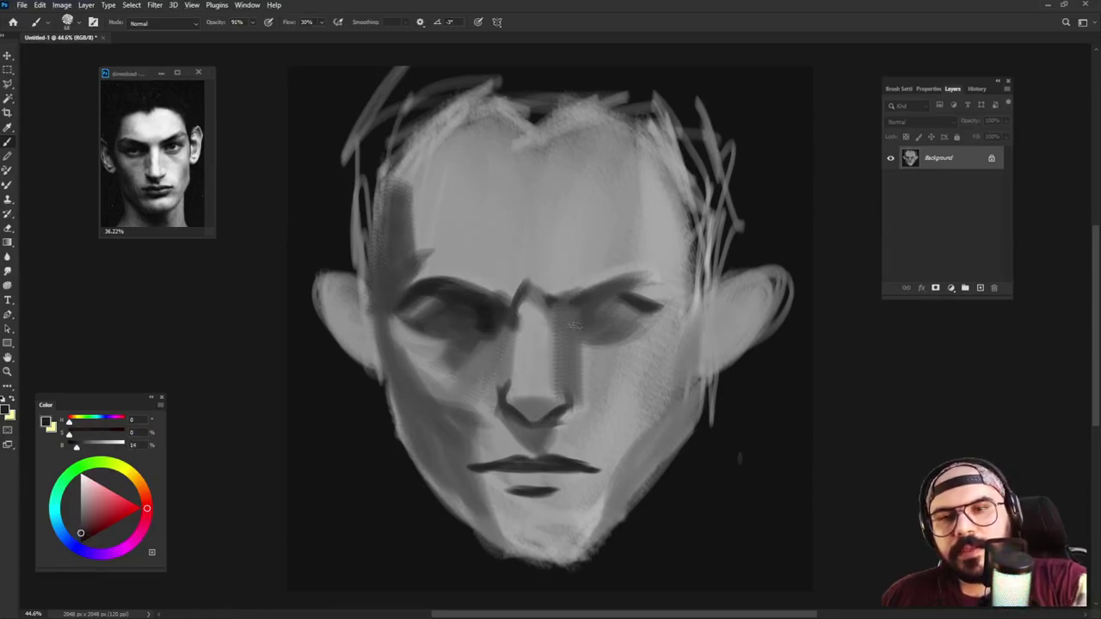
alt+click(586, 316)
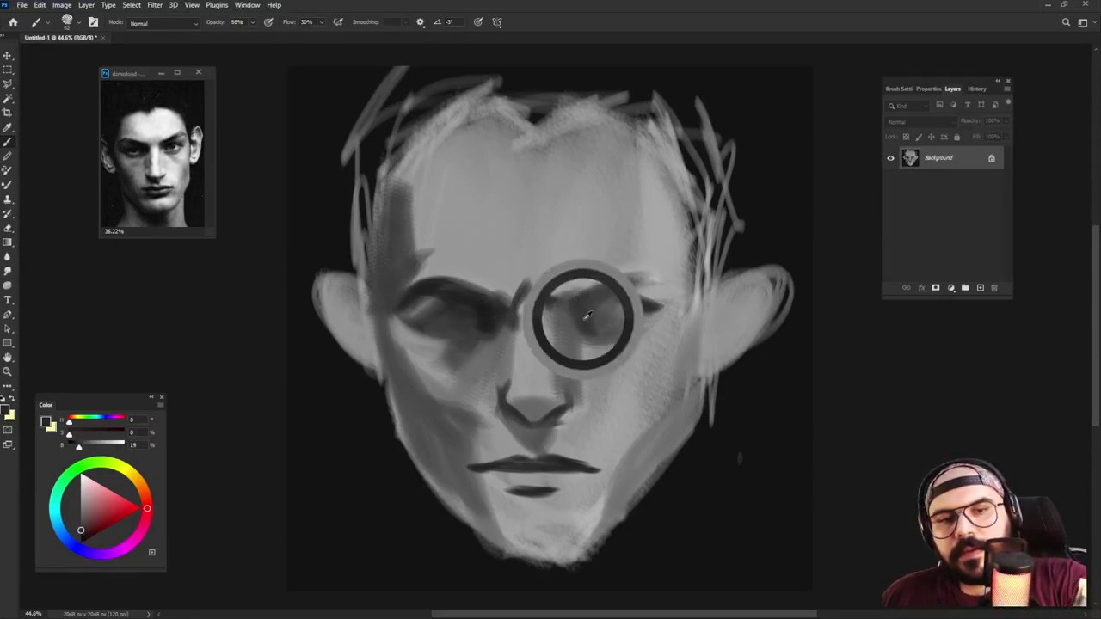
Step: Paint dark diagonal shadows from the inner corners of both eyes down toward the cheeks
drag(591, 319, 607, 319)
drag(593, 324, 629, 366)
alt+click(593, 329)
alt+click(481, 317)
drag(492, 325, 438, 372)
alt+click(423, 357)
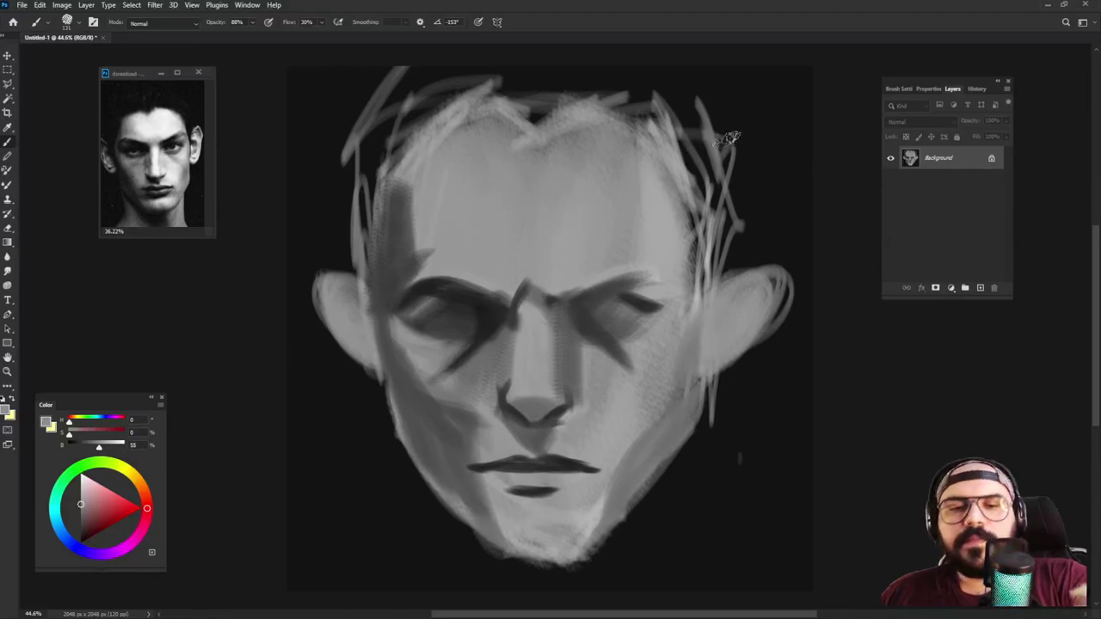
Step: Darken the side planes of the nose from the inner eye corners down to the nostrils
alt+click(582, 331)
alt+click(546, 420)
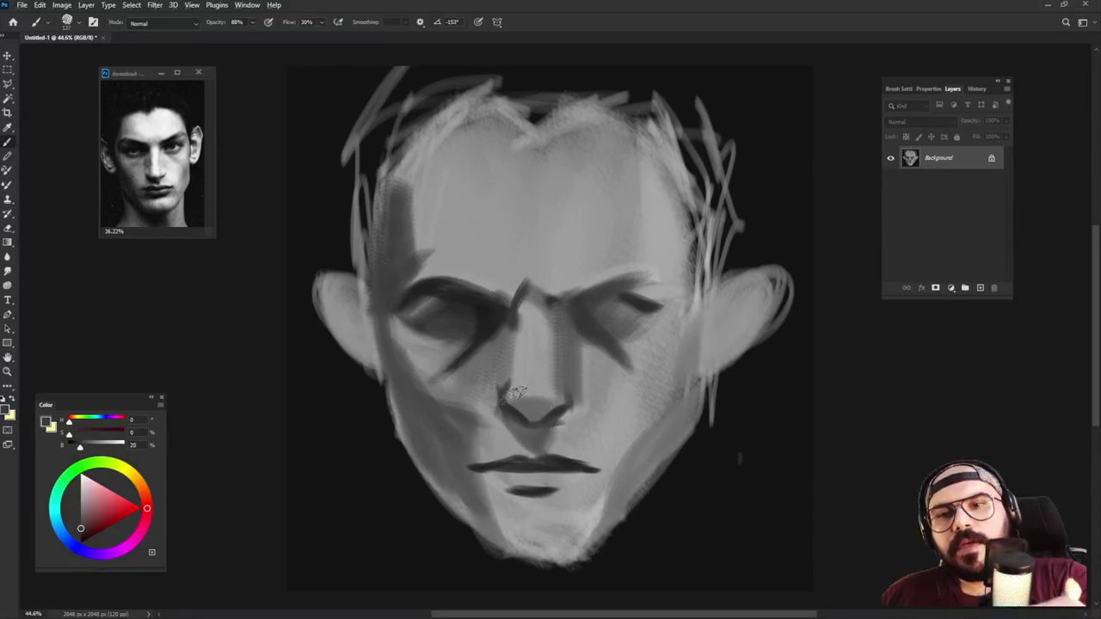
drag(511, 326, 507, 385)
alt+click(502, 310)
alt+click(501, 312)
drag(506, 331, 509, 378)
mouse_move(549, 312)
mouse_down()
mouse_move(509, 325)
mouse_move(524, 313)
mouse_move(516, 333)
mouse_move(514, 314)
mouse_move(509, 347)
mouse_move(539, 412)
mouse_up()
Step: Soften the dark crease between the eyebrows at the top of the nose bridge with sampled grey
alt+click(513, 321)
alt+click(528, 359)
alt+click(527, 391)
drag(531, 305, 520, 286)
alt+right_click(530, 260)
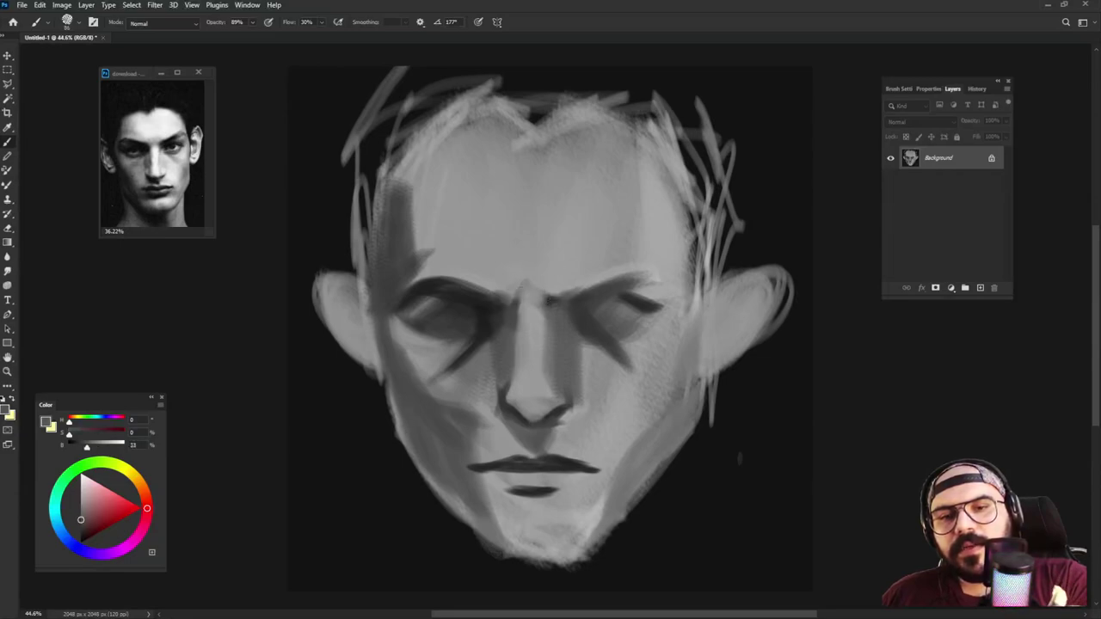
Step: Widen the viewer's-left temple shadow and extend it inward above the eyebrow in dark grey
alt+click(505, 294)
alt+click(424, 262)
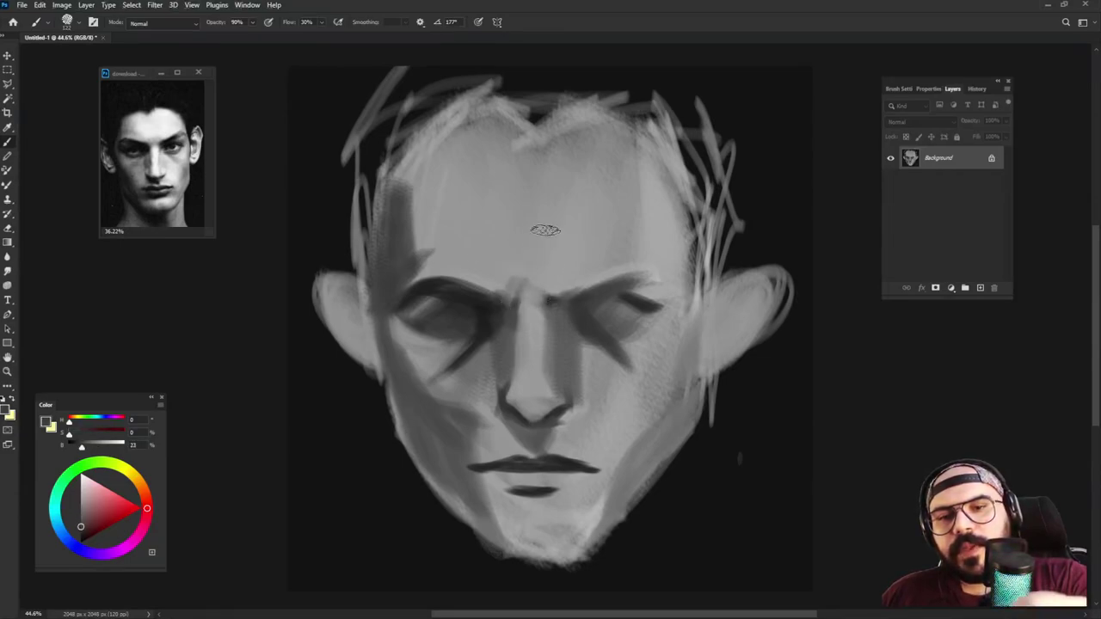
drag(430, 262, 461, 242)
alt+click(442, 248)
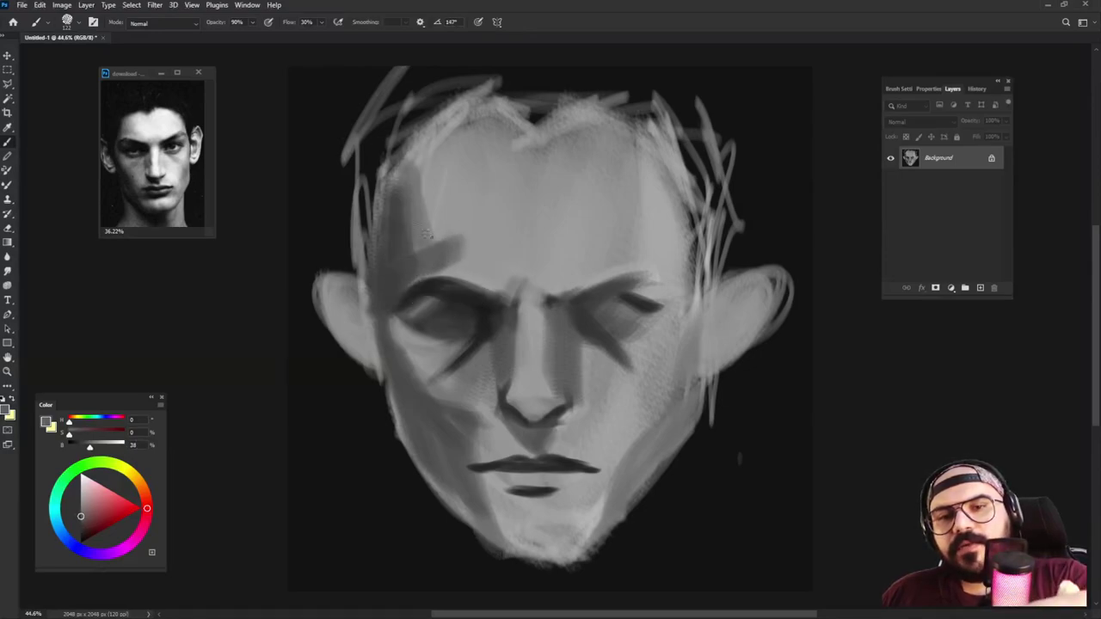
Step: Block in the hair mass on the viewer's-left side in near-black and start the hairline on the viewer's-right side
alt+click(340, 411)
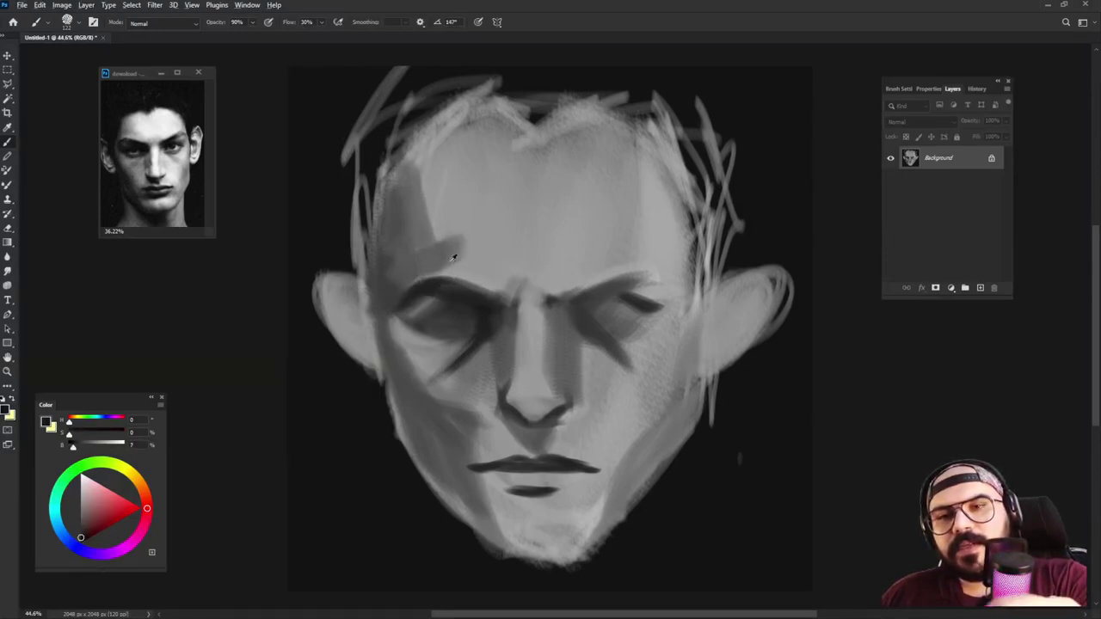
alt+click(398, 237)
alt+click(321, 230)
mouse_move(344, 248)
mouse_down()
mouse_move(353, 258)
mouse_move(361, 215)
mouse_move(367, 251)
mouse_move(357, 261)
mouse_move(382, 219)
mouse_move(384, 185)
mouse_move(332, 144)
mouse_move(389, 116)
mouse_up()
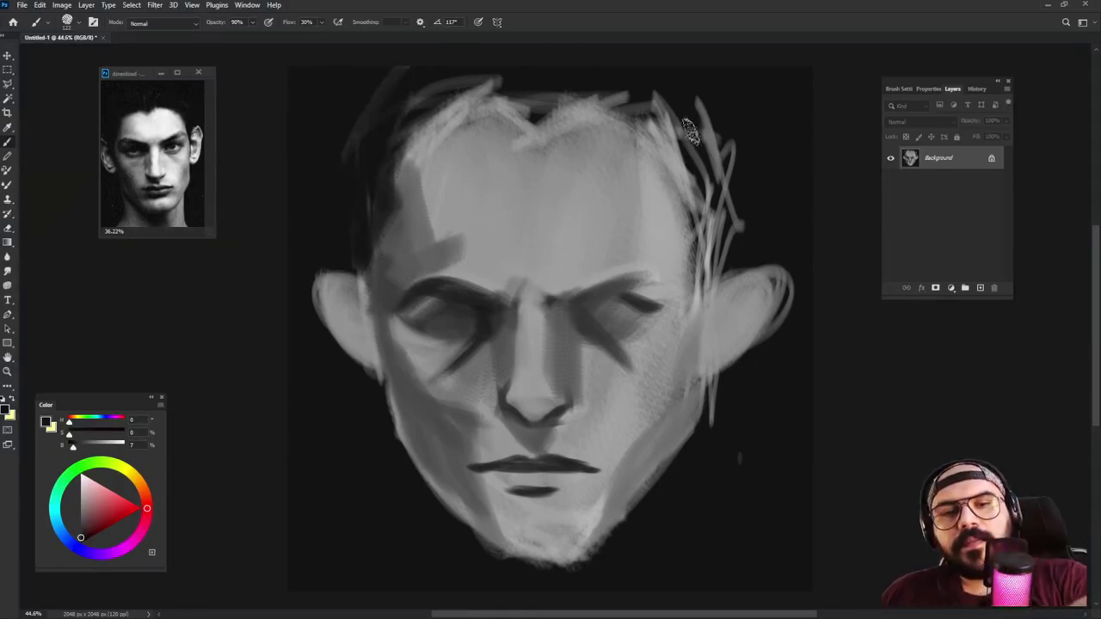
mouse_move(645, 99)
mouse_down()
mouse_move(675, 159)
mouse_move(636, 109)
mouse_move(675, 165)
mouse_up()
drag(542, 130, 552, 131)
Step: Cover the sketch lines along the top hairline with dark hair tones and define its central point over the forehead
alt+click(409, 190)
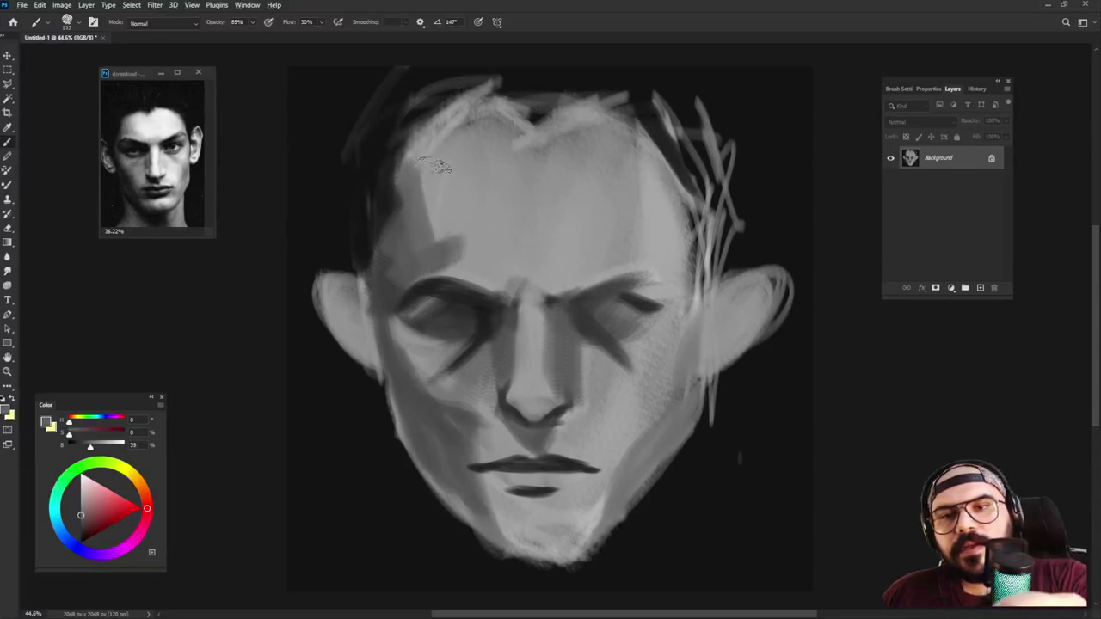
mouse_move(403, 162)
mouse_down()
mouse_move(367, 157)
mouse_move(478, 77)
mouse_move(372, 170)
mouse_move(480, 83)
mouse_up()
alt+click(370, 161)
alt+click(482, 127)
mouse_move(537, 112)
mouse_down()
mouse_move(518, 118)
mouse_move(574, 115)
mouse_up()
alt+click(540, 72)
drag(491, 93, 567, 98)
Step: Fill the viewer's-right hair mass in dark grey and clean up the top hairline with near-black
alt+click(710, 125)
mouse_move(655, 89)
mouse_down()
mouse_move(705, 172)
mouse_move(715, 112)
mouse_move(710, 216)
mouse_move(707, 192)
mouse_up()
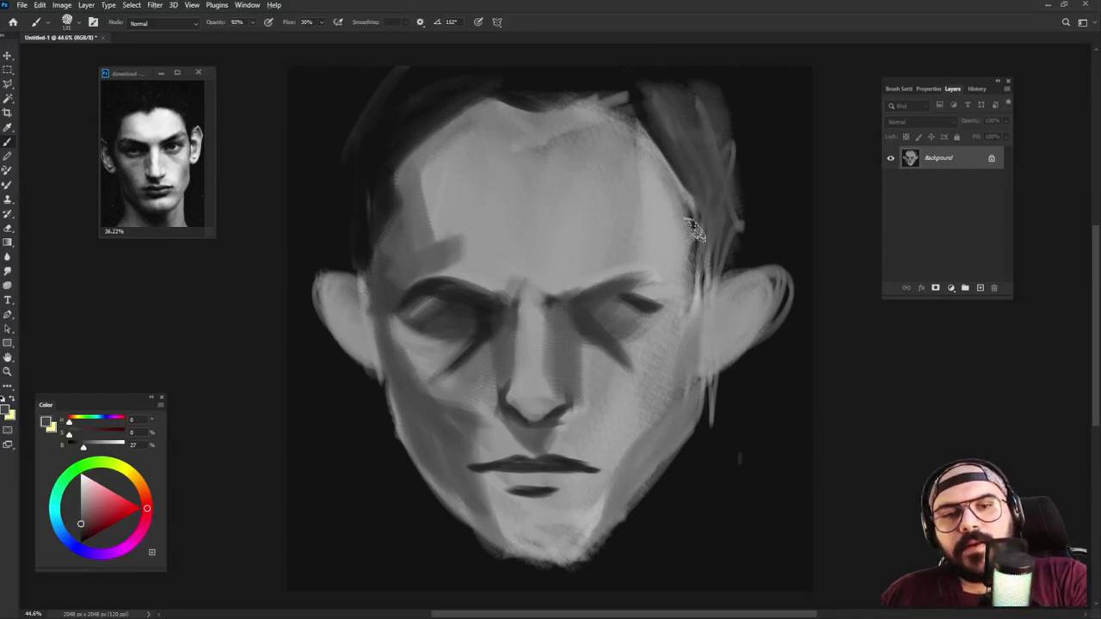
alt+click(645, 119)
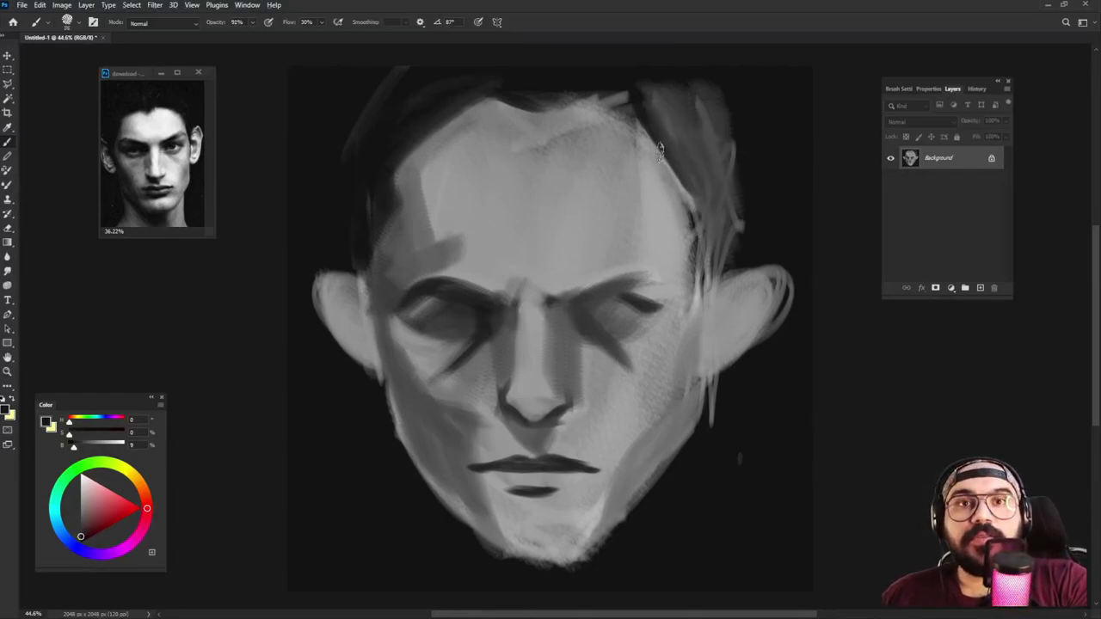
alt+click(605, 83)
mouse_move(562, 96)
mouse_down()
mouse_move(635, 99)
mouse_move(475, 100)
mouse_move(524, 99)
mouse_move(516, 105)
mouse_move(537, 116)
mouse_move(557, 103)
mouse_up()
Step: Soften the edge between the viewer's-left temple shadow and the forehead with sampled greys
alt+click(536, 151)
alt+click(452, 225)
drag(427, 183, 437, 242)
alt+click(440, 249)
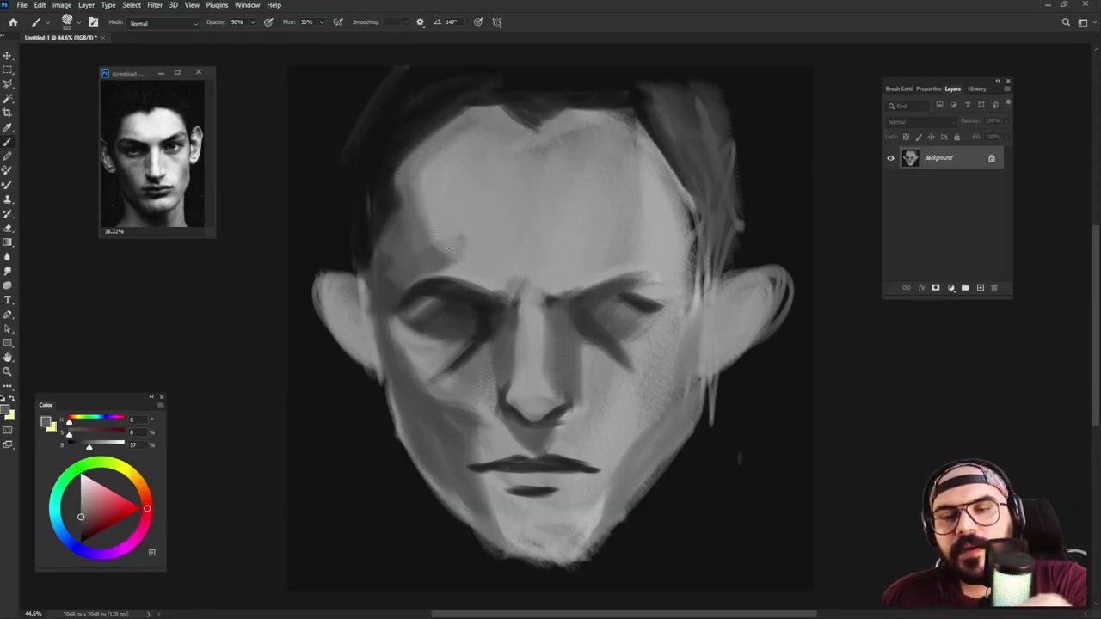
Step: Paint a shadow plane on the viewer's-right temple from the hairline to the brow and blend its edge into the forehead
alt+click(580, 311)
drag(641, 184, 646, 184)
mouse_move(643, 145)
mouse_down()
mouse_move(656, 261)
mouse_move(670, 225)
mouse_move(645, 202)
mouse_move(648, 224)
mouse_move(636, 194)
mouse_move(648, 224)
mouse_move(679, 215)
mouse_move(668, 249)
mouse_up()
alt+click(605, 168)
alt+click(650, 229)
alt+click(638, 167)
alt+click(661, 228)
drag(641, 203, 637, 205)
Step: Touch up the viewer's-left brow and paint the lower eyelids of both eyes in mid-grey
alt+click(470, 284)
drag(471, 285, 467, 289)
alt+click(467, 266)
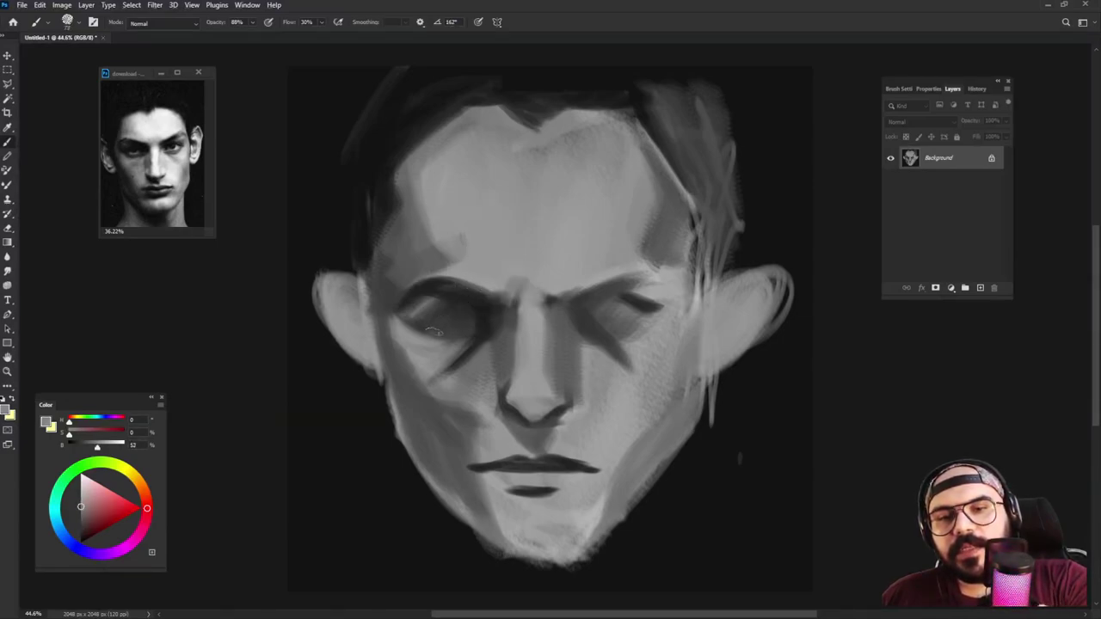
mouse_move(437, 330)
mouse_down()
mouse_move(479, 321)
mouse_move(451, 317)
mouse_up()
alt+click(453, 316)
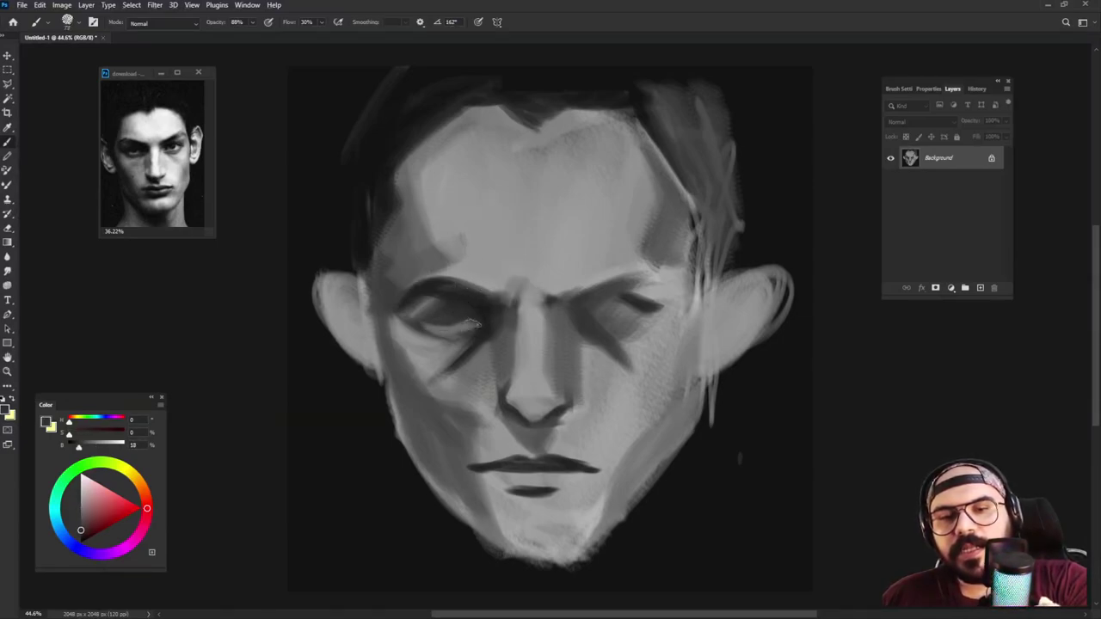
alt+click(579, 236)
mouse_move(612, 311)
mouse_down()
mouse_move(636, 325)
mouse_move(589, 320)
mouse_move(583, 337)
mouse_up()
alt+click(612, 328)
Step: Paint the dark irises of both eyes in near-black
alt+click(332, 475)
drag(484, 311, 488, 316)
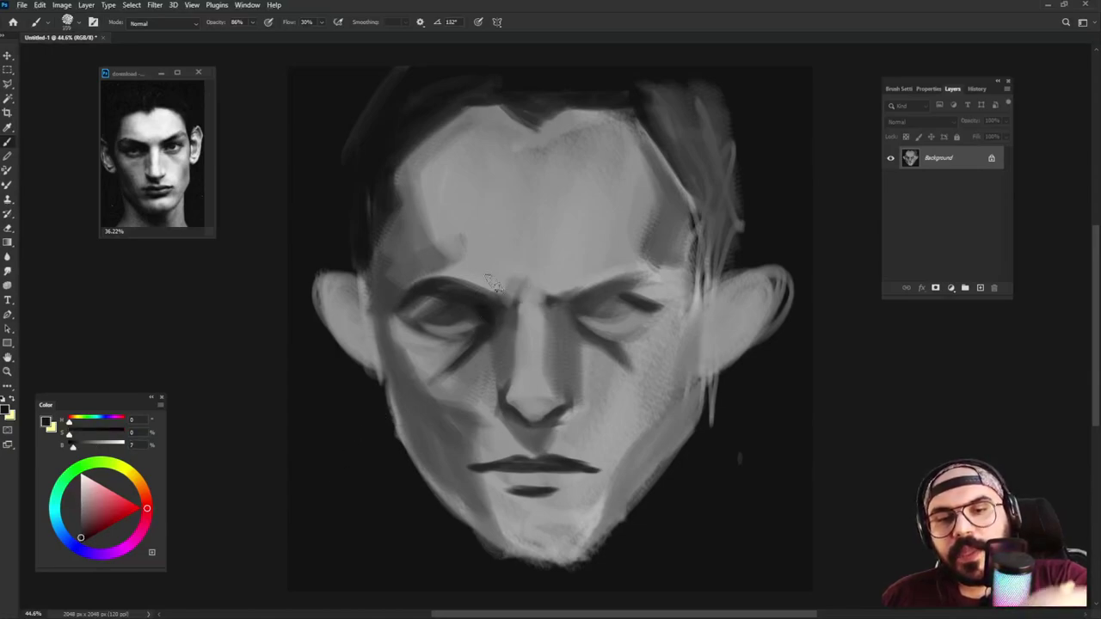
drag(604, 303, 610, 307)
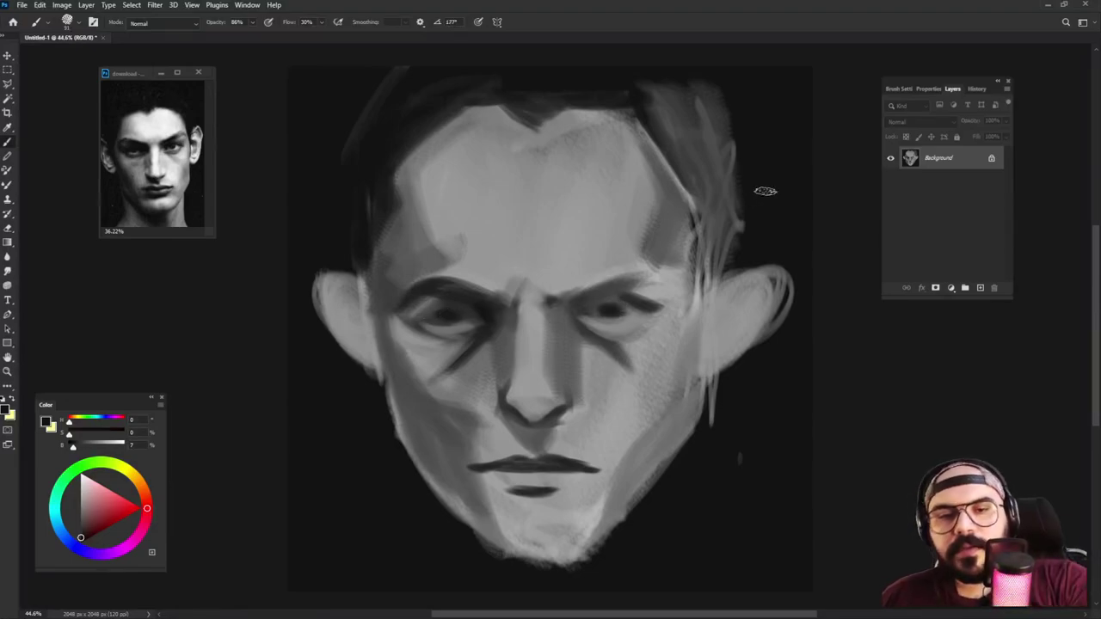
Step: Model the nose bridge with sampled light greys, softening its edges against both side planes
alt+click(508, 336)
alt+click(519, 337)
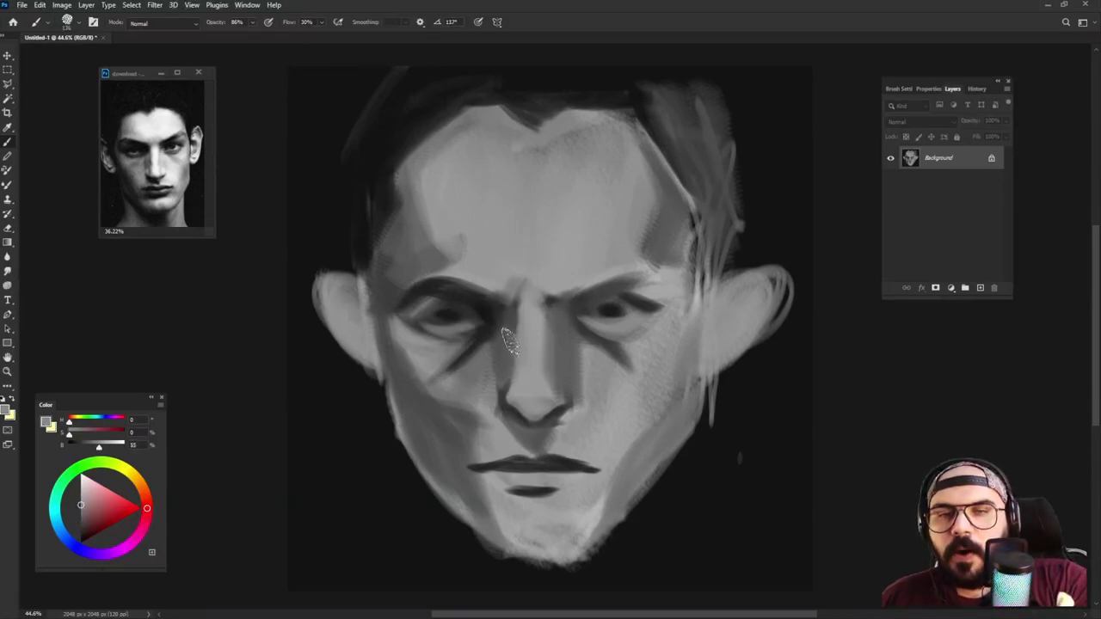
alt+click(540, 325)
drag(546, 328, 548, 372)
alt+click(527, 344)
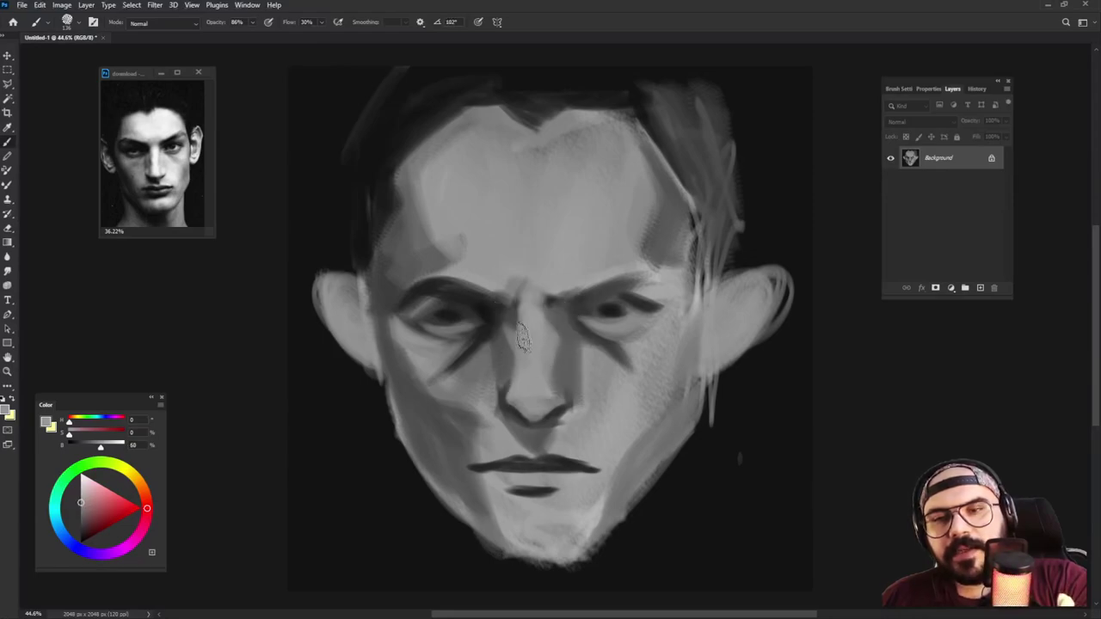
drag(519, 319, 509, 350)
alt+click(528, 387)
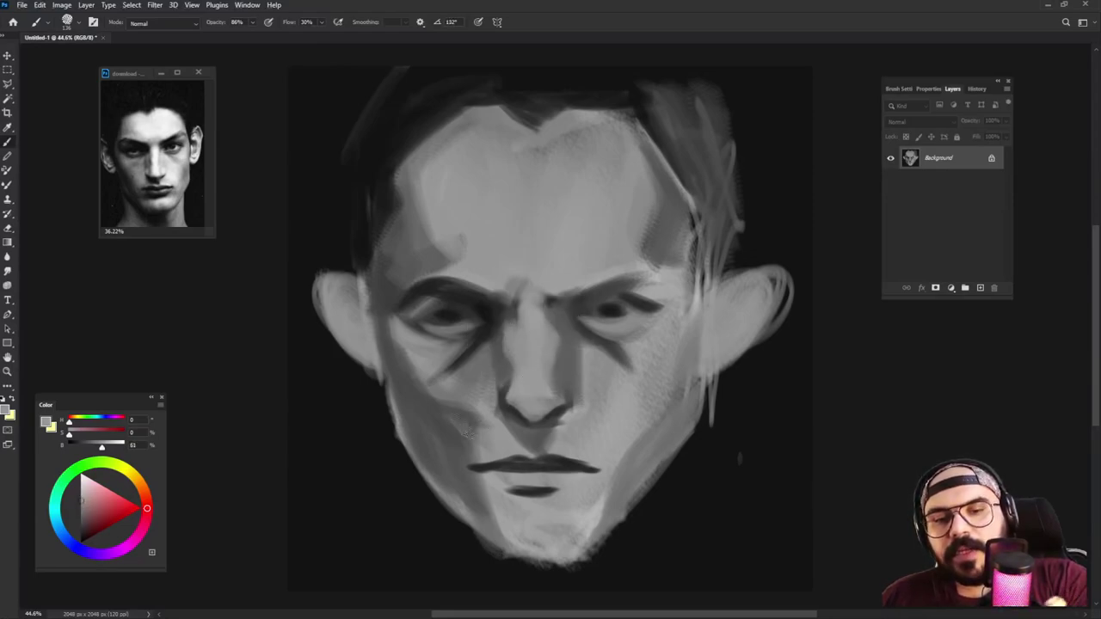
Step: Choose a near-white grey and paint highlights along the nose ridge and on the nose tip
drag(116, 512, 76, 486)
drag(113, 448, 121, 446)
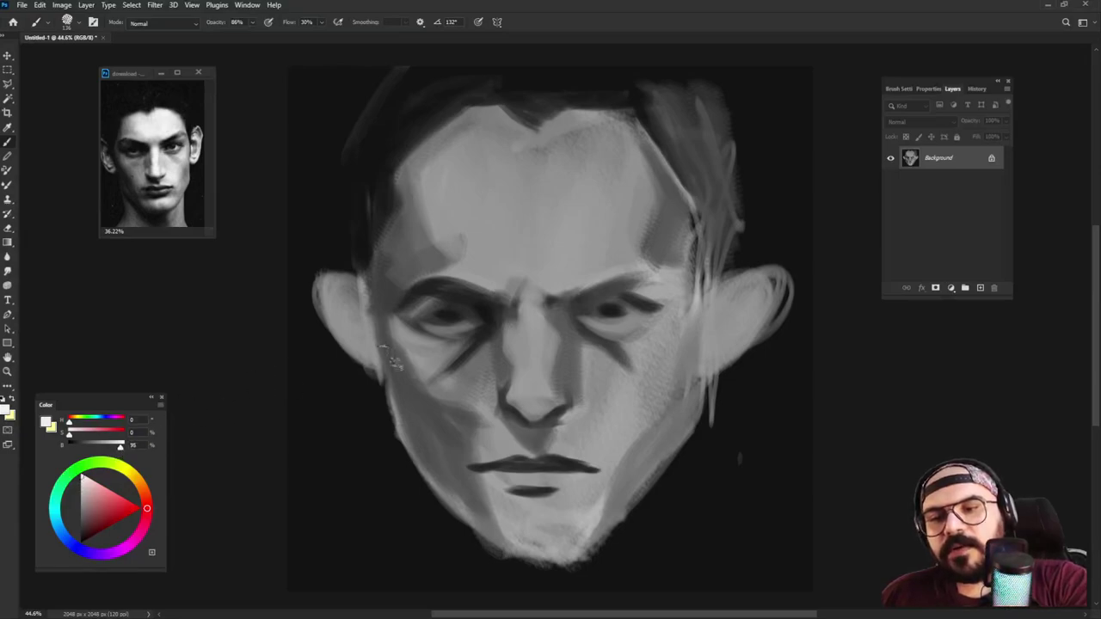
alt+right_click(525, 381)
drag(526, 402, 533, 345)
alt+click(534, 363)
drag(526, 401, 538, 315)
right_click(538, 398)
Step: Narrow the nose highlight by repainting the viewer's-left side plane of the nose in darker grey with a smaller brush
alt+right_click(568, 348)
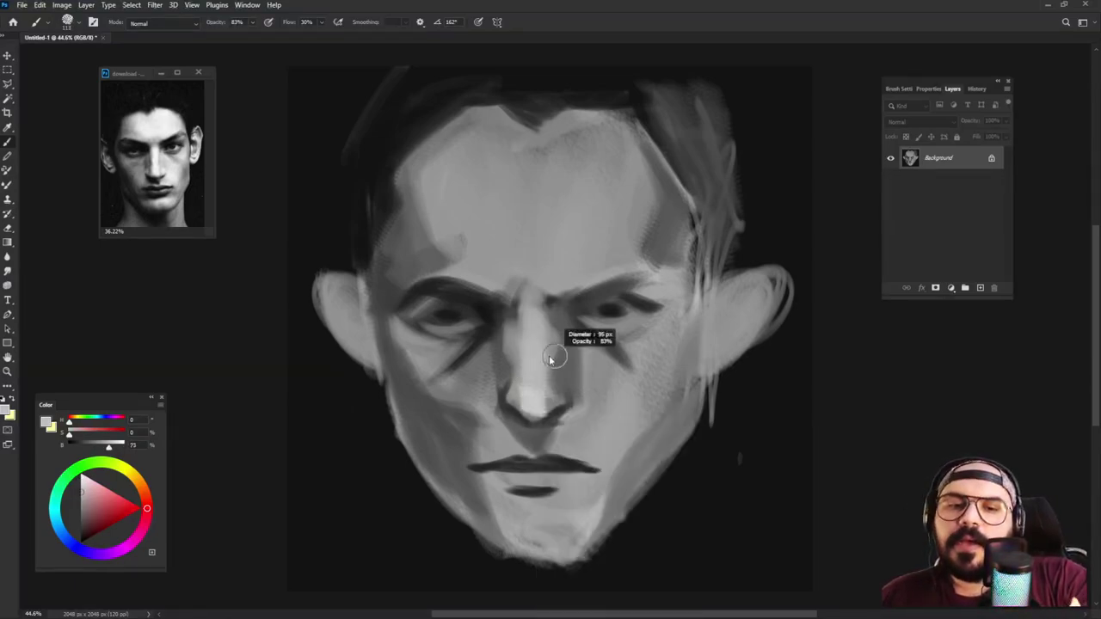
alt+click(529, 383)
alt+right_click(533, 367)
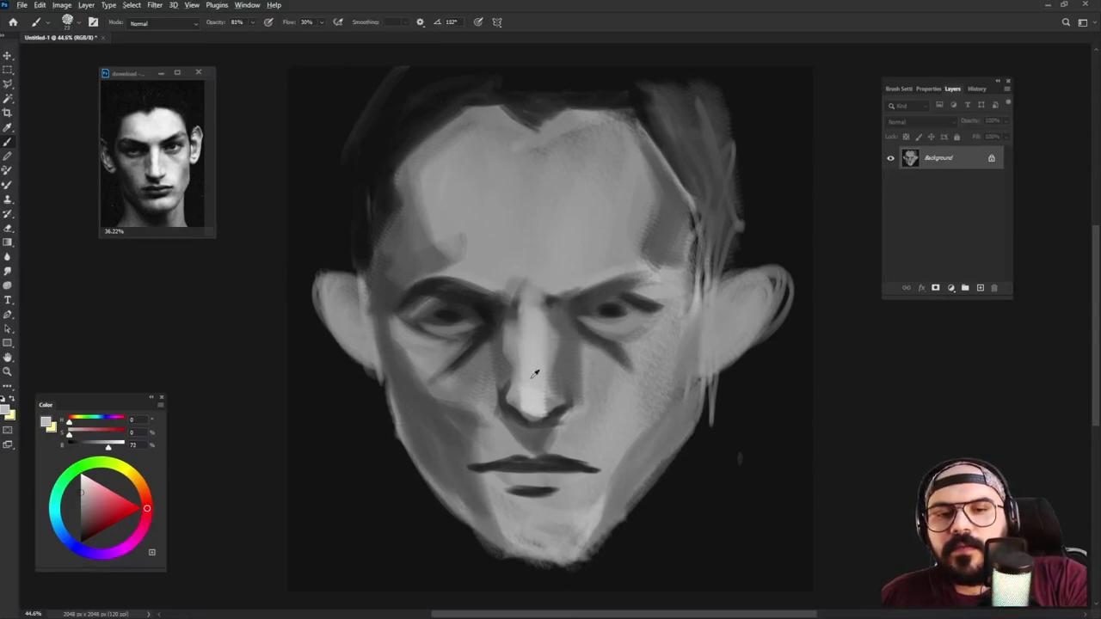
alt+click(502, 365)
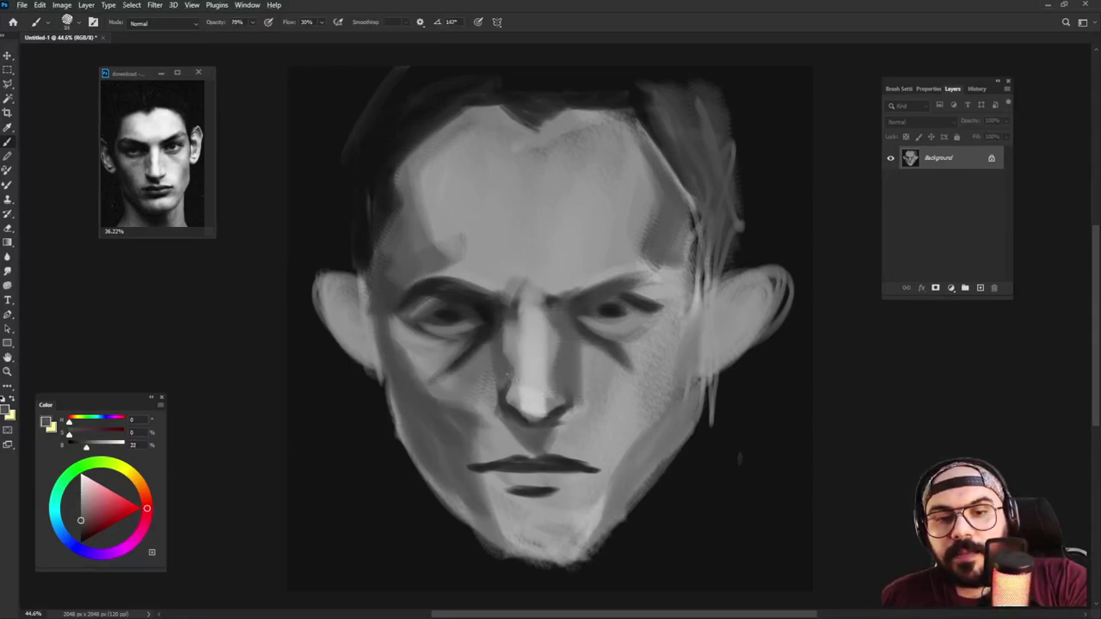
drag(507, 382, 513, 403)
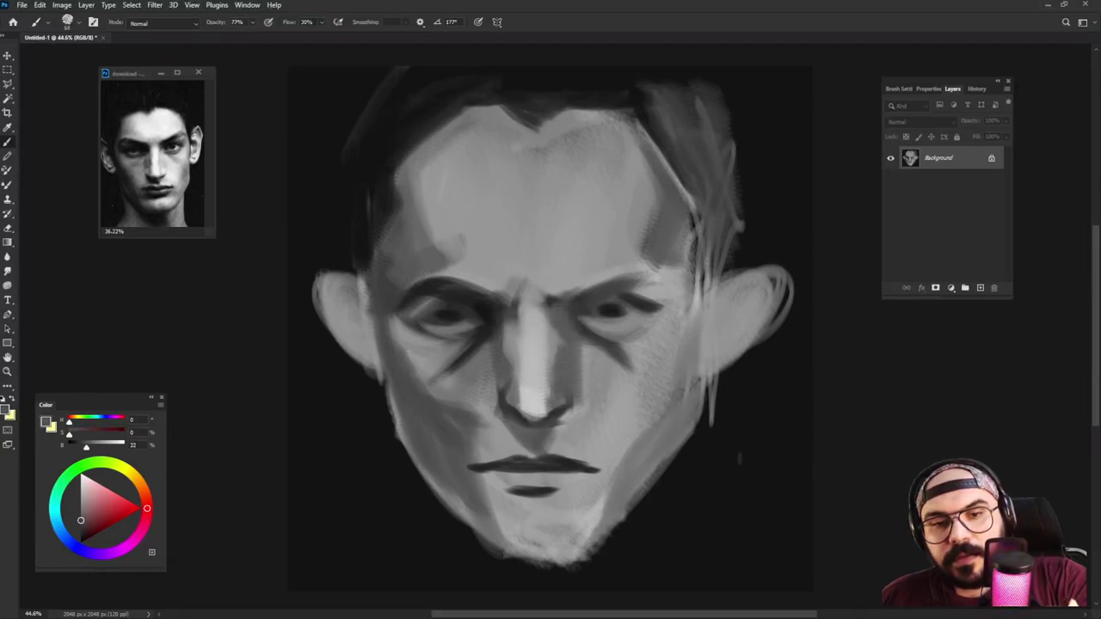
alt+click(514, 380)
drag(519, 372, 516, 306)
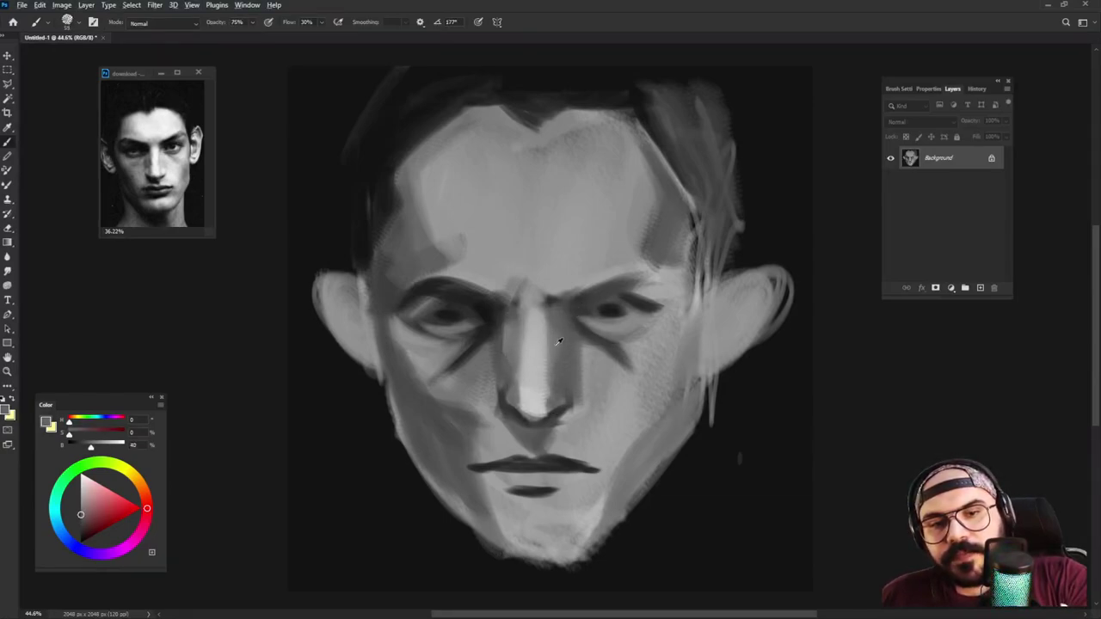
Step: Darken the inner corners of the eye sockets beside the nose bridge with sampled near-black
alt+click(558, 342)
alt+click(478, 303)
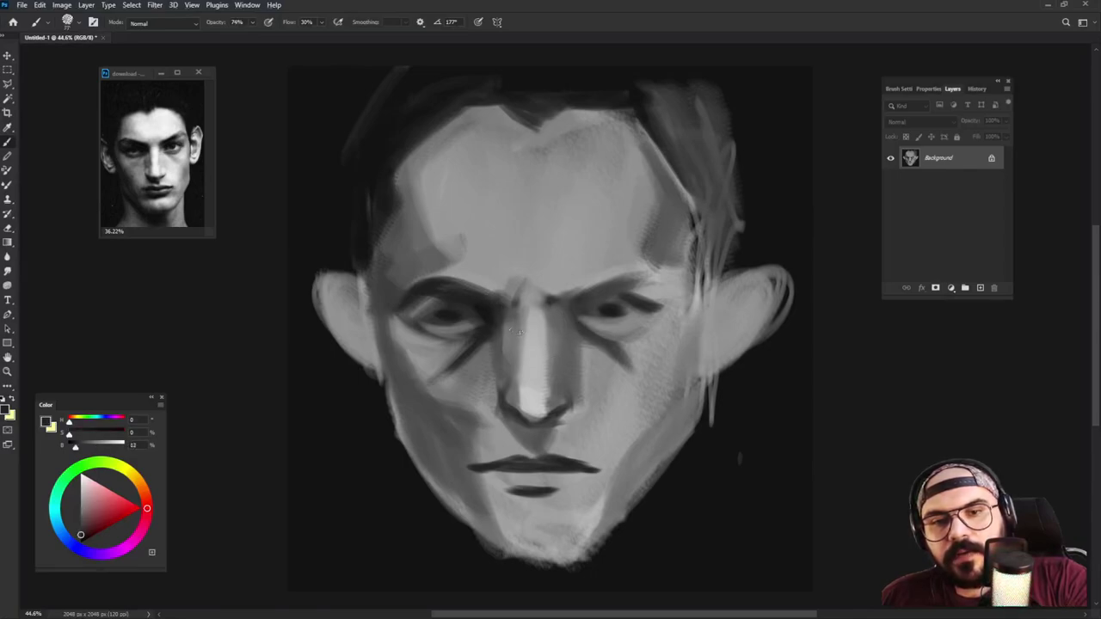
alt+click(497, 310)
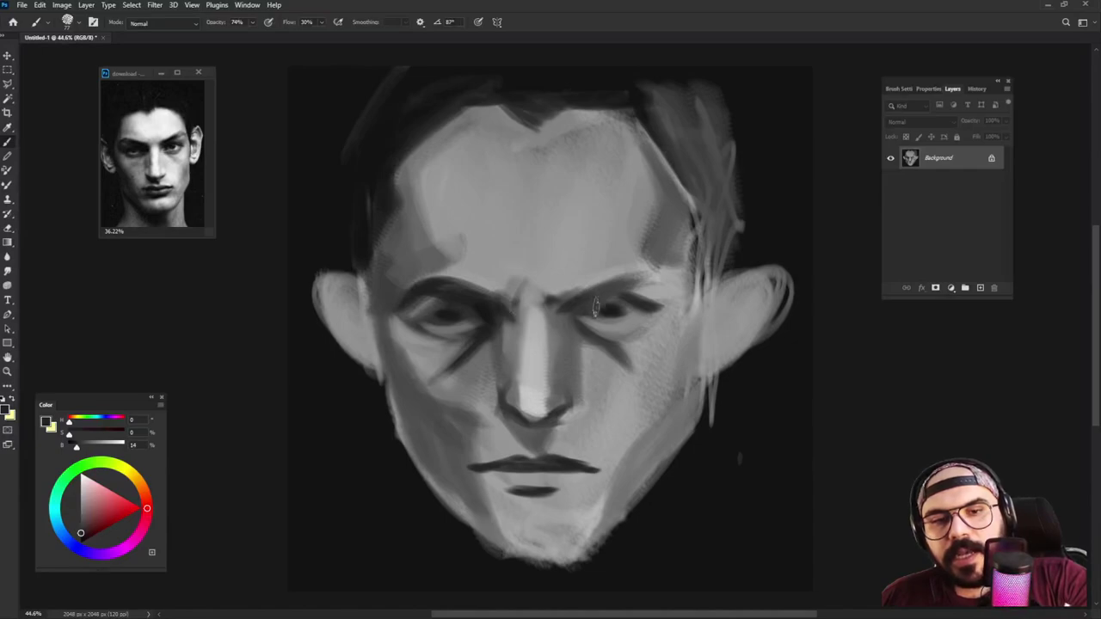
alt+click(486, 307)
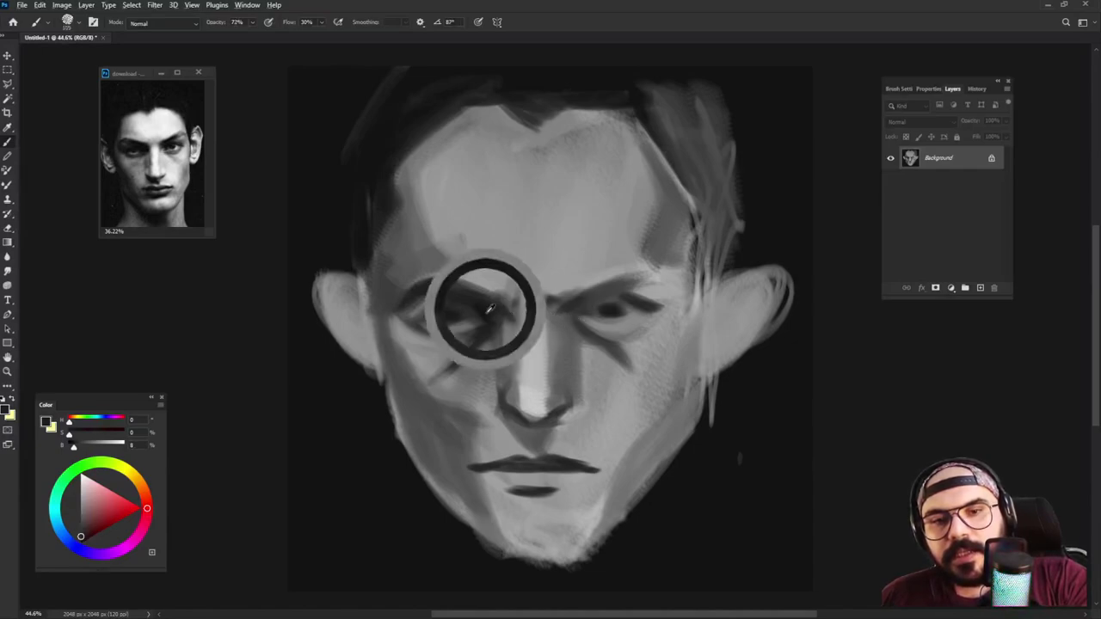
drag(566, 319, 587, 329)
alt+right_click(594, 330)
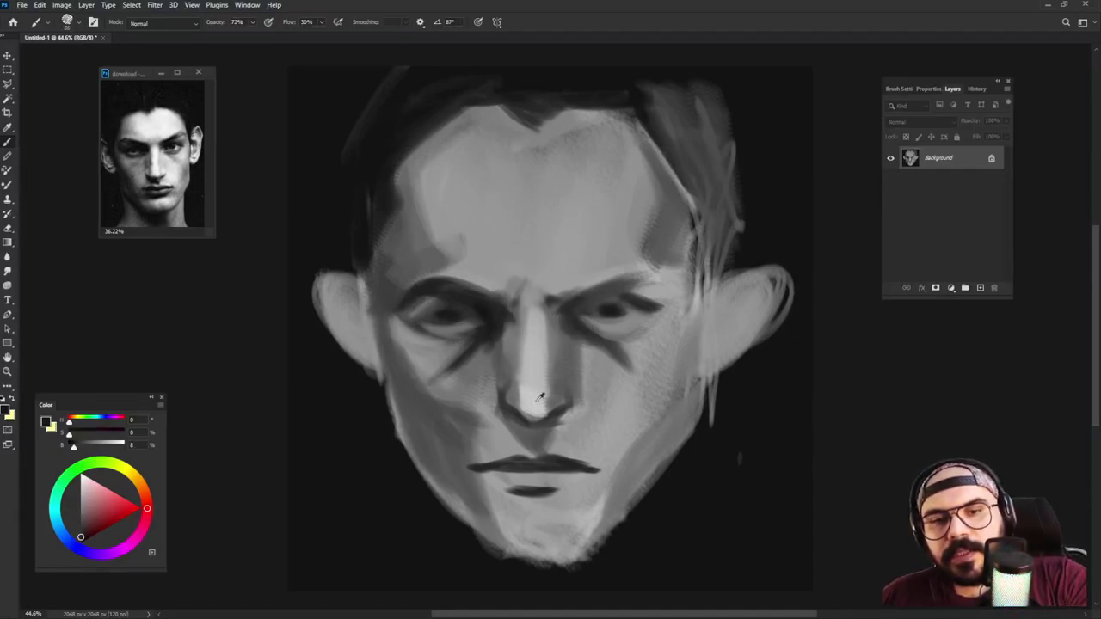
Step: Round out the nose tip by painting light grey on both sides of its highlight
alt+click(528, 396)
mouse_move(535, 401)
mouse_down()
mouse_move(514, 382)
mouse_move(516, 397)
mouse_move(557, 400)
mouse_up()
alt+click(556, 392)
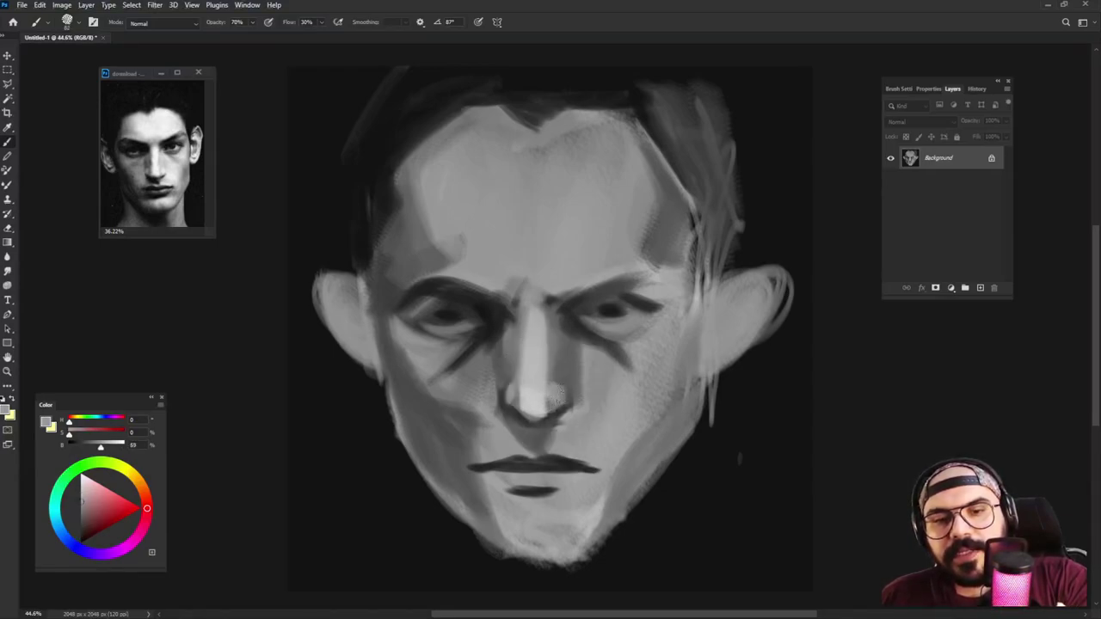
alt+click(517, 394)
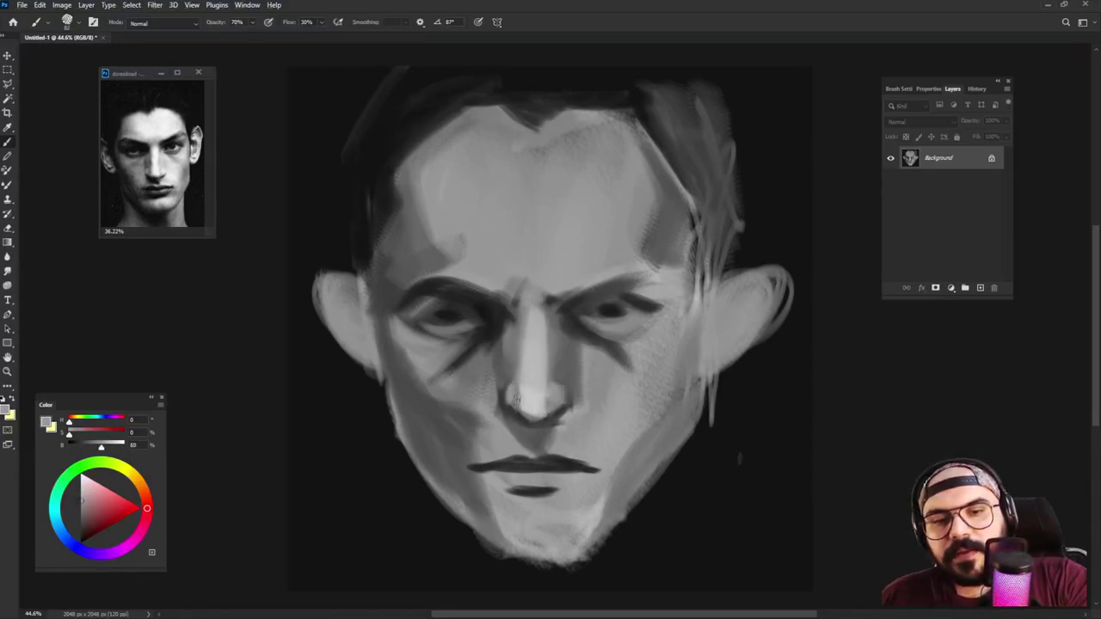
Step: Refine the sides and underside of the nose tip with sampled mid and dark greys, using a smaller brush
alt+click(562, 372)
alt+right_click(537, 397)
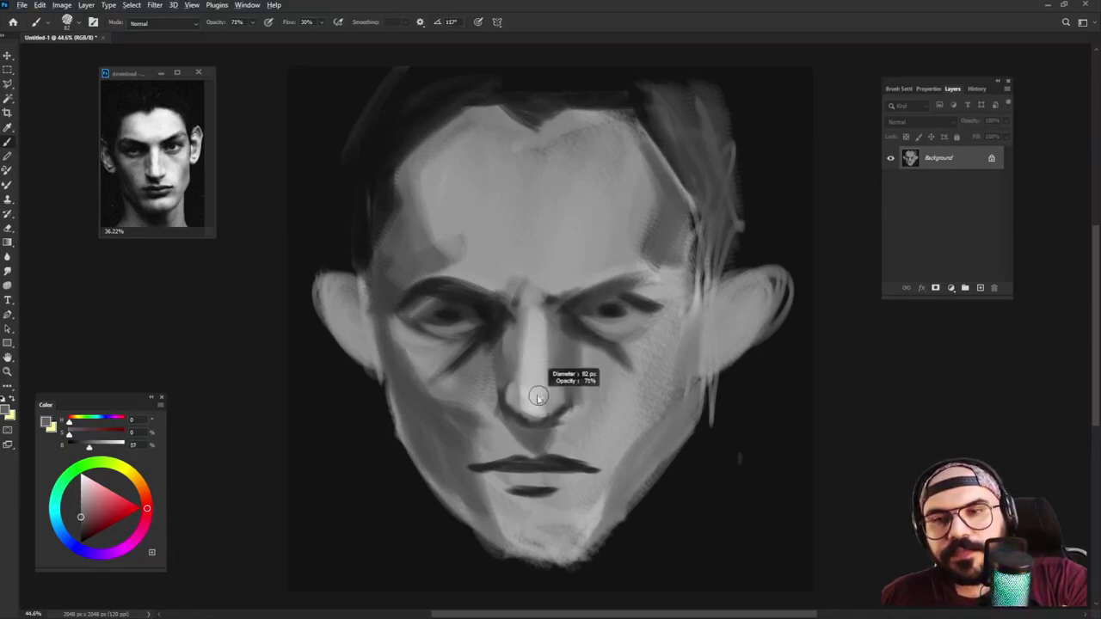
alt+click(540, 420)
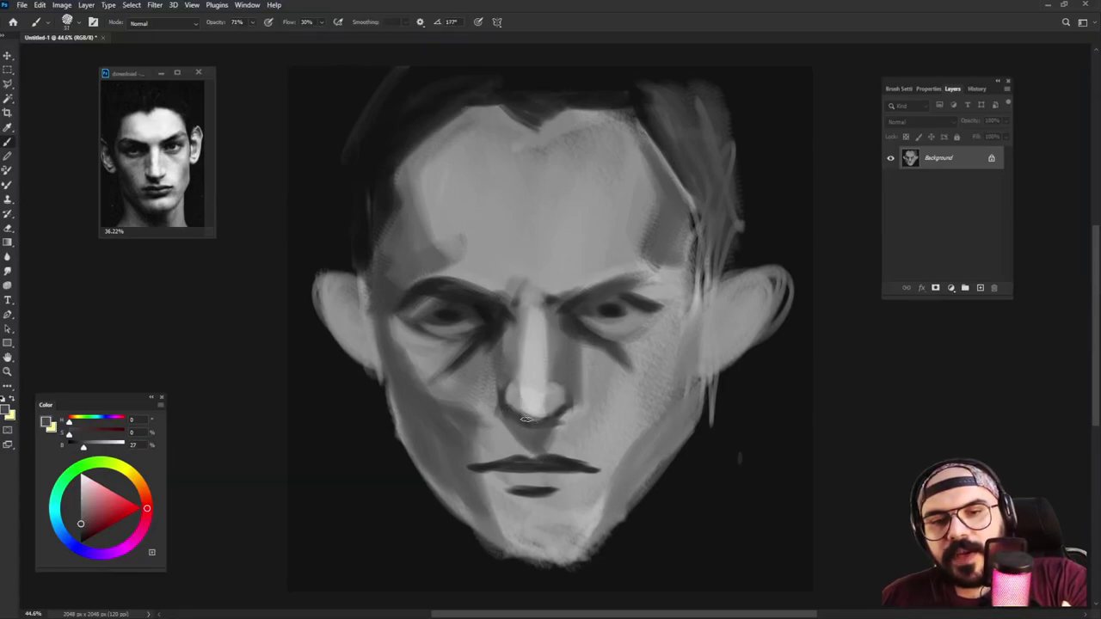
alt+right_click(573, 363)
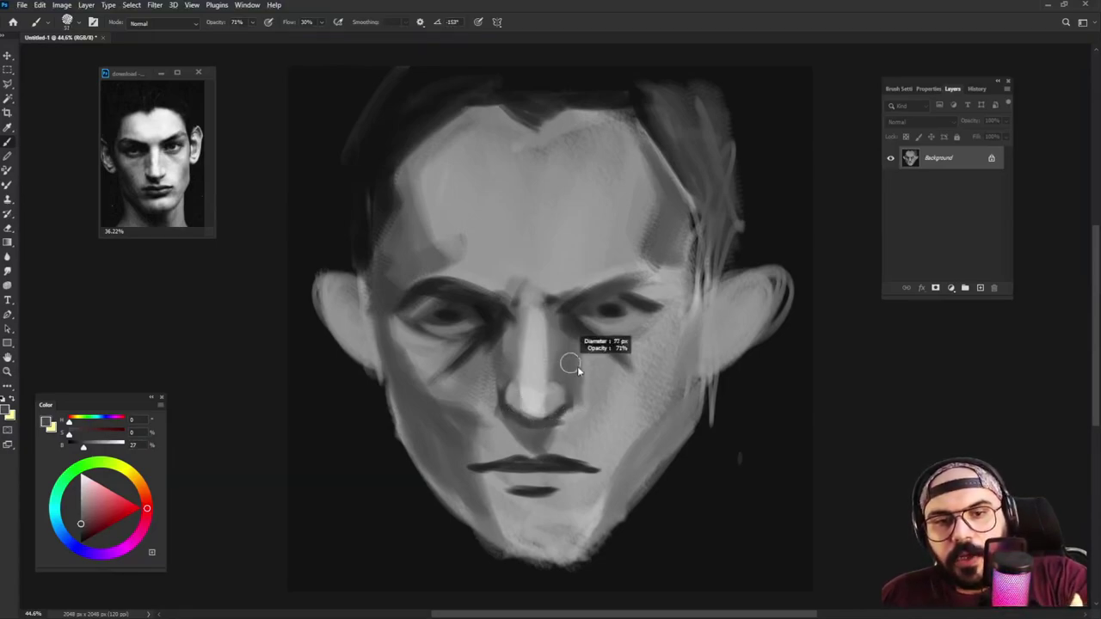
alt+click(575, 382)
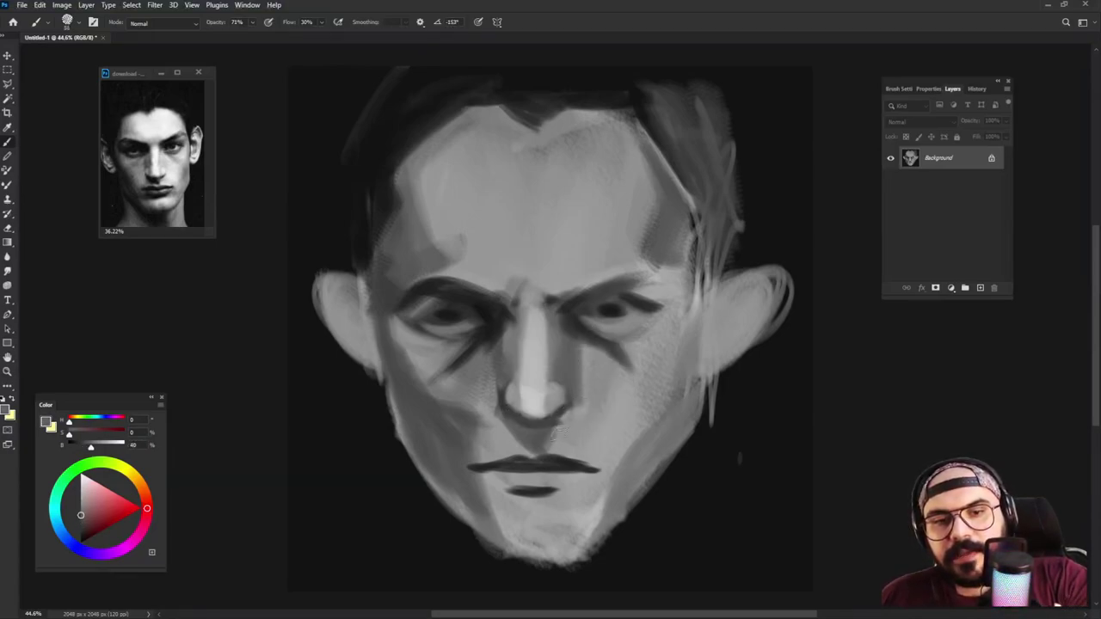
alt+click(533, 430)
alt+click(530, 393)
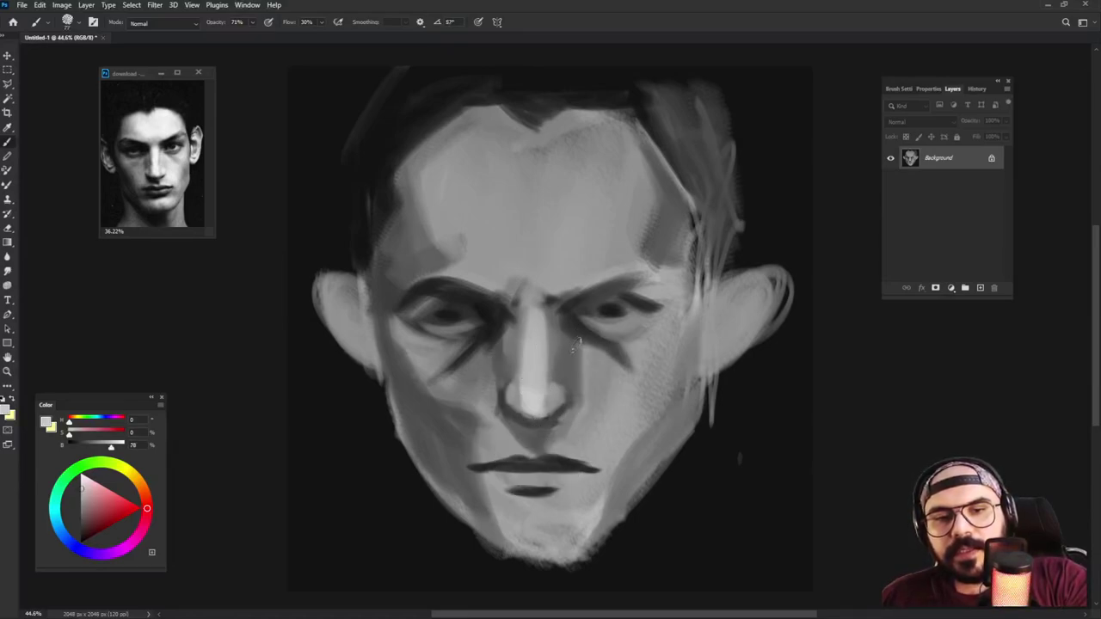
Step: Choose a lighter grey and paint a broad highlight on the viewer's-right half of the forehead with a large brush
alt+right_click(562, 285)
click(81, 479)
alt+right_click(603, 189)
mouse_move(605, 198)
mouse_down()
mouse_move(571, 239)
mouse_move(619, 170)
mouse_up()
alt+click(603, 177)
mouse_move(571, 172)
mouse_down()
mouse_move(588, 211)
mouse_move(511, 203)
mouse_up()
Step: Brighten the nose tip highlight and lighten the cheek plane on the viewer's right with light grey
alt+right_click(617, 289)
alt+right_click(547, 374)
drag(533, 398, 551, 387)
alt+right_click(560, 383)
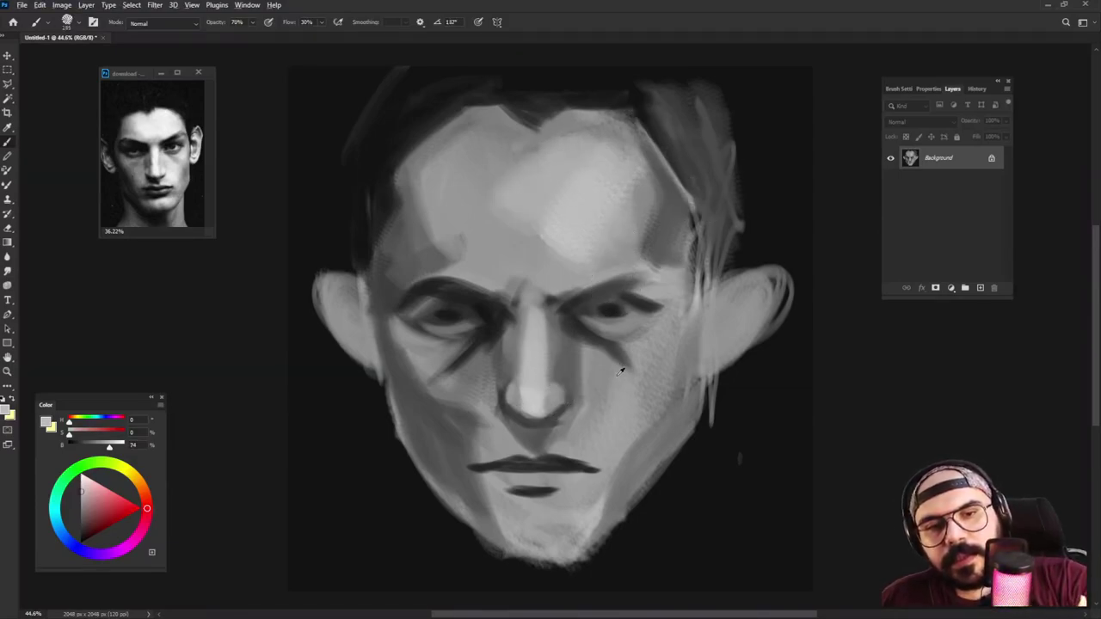
alt+right_click(650, 357)
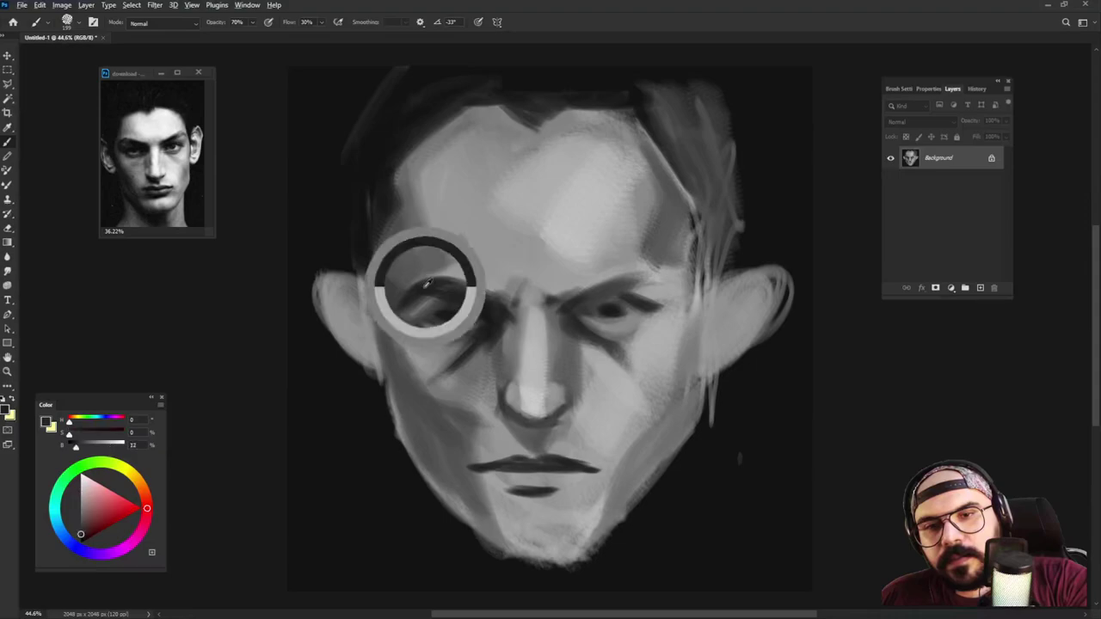
Step: Darken the side plane of the cheek and jaw on the viewer's left with sampled dark greys, blending its inner edge
alt+click(386, 351)
mouse_move(420, 447)
mouse_down()
mouse_move(452, 427)
mouse_move(424, 445)
mouse_move(452, 496)
mouse_up()
alt+click(393, 477)
mouse_move(409, 388)
mouse_down()
mouse_move(450, 487)
mouse_move(455, 420)
mouse_move(453, 481)
mouse_move(481, 523)
mouse_up()
alt+click(442, 465)
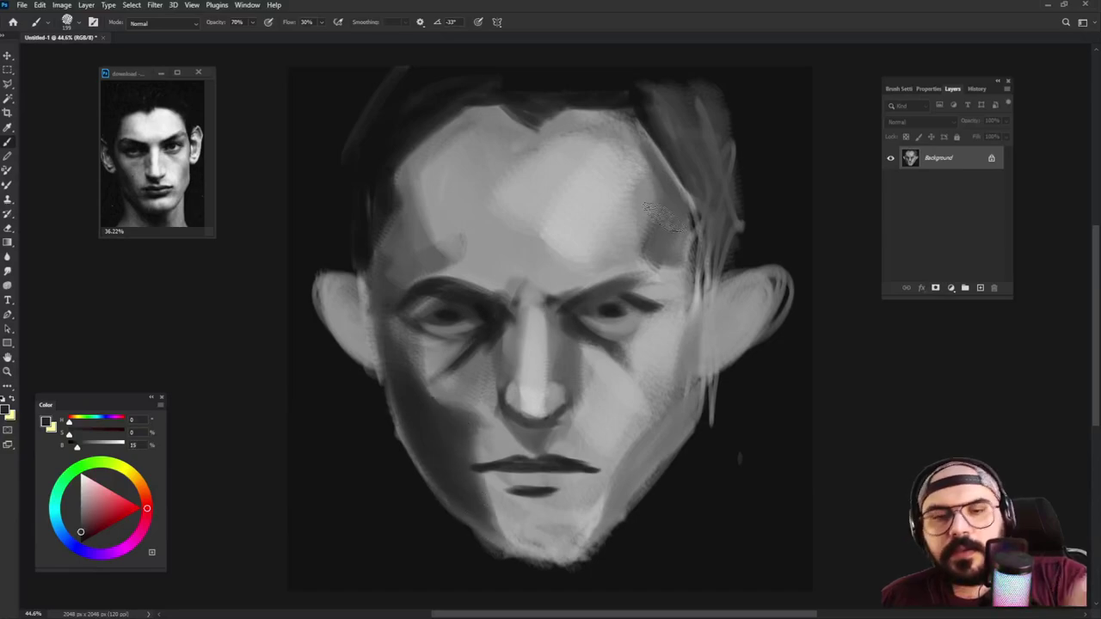
alt+click(449, 396)
drag(411, 360, 472, 420)
alt+click(463, 426)
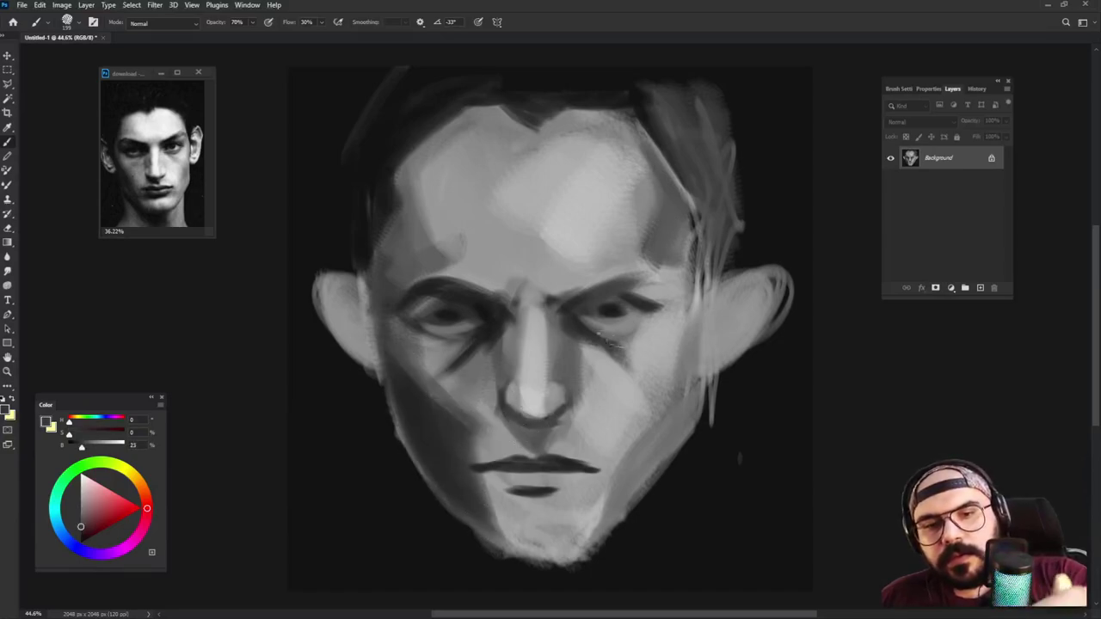
Step: Darken the temple on the viewer's left and merge it into the side hair with sampled dark greys
alt+click(406, 331)
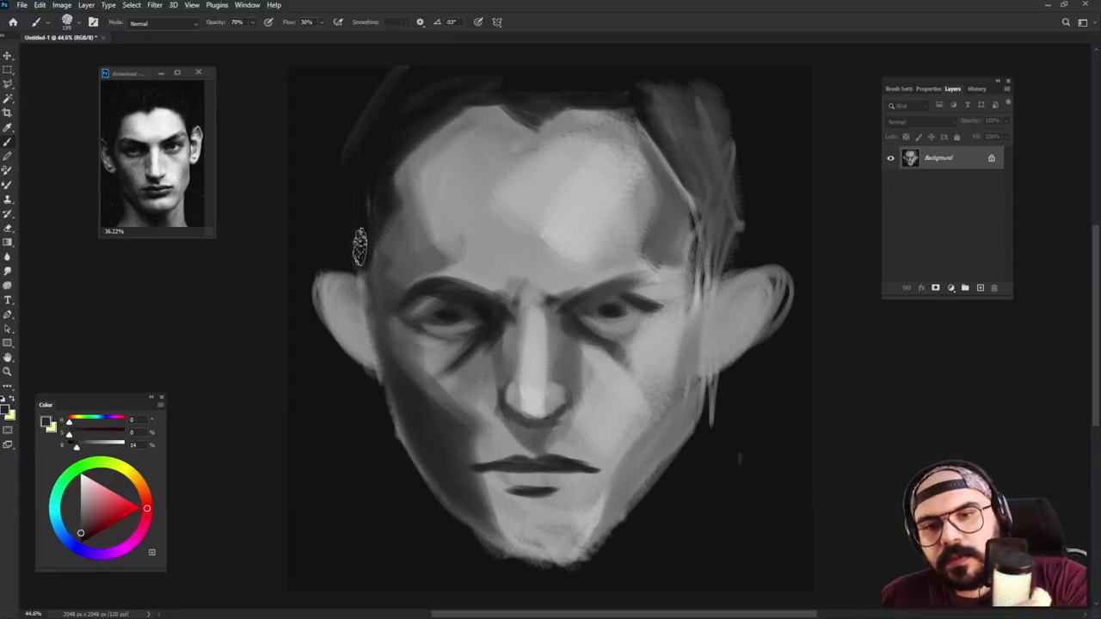
mouse_move(389, 267)
mouse_down()
mouse_move(403, 241)
mouse_move(383, 214)
mouse_move(399, 272)
mouse_up()
alt+click(365, 177)
alt+click(412, 182)
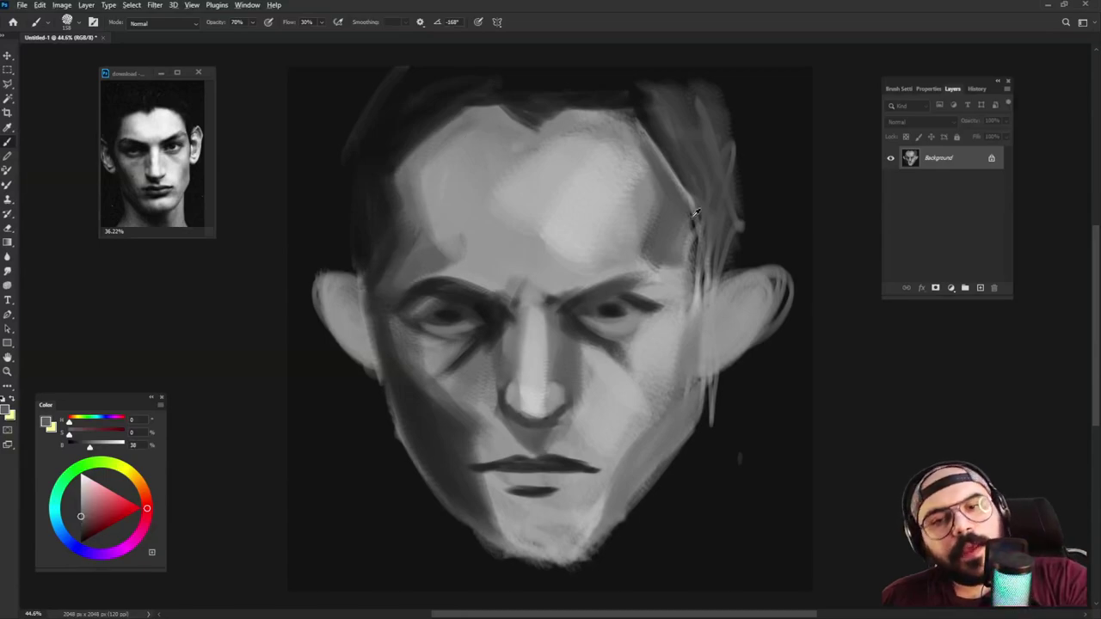
Step: Shade the ear on the viewer's left with a dark grey sampled from the adjacent side of the face
alt+click(565, 100)
alt+right_click(686, 172)
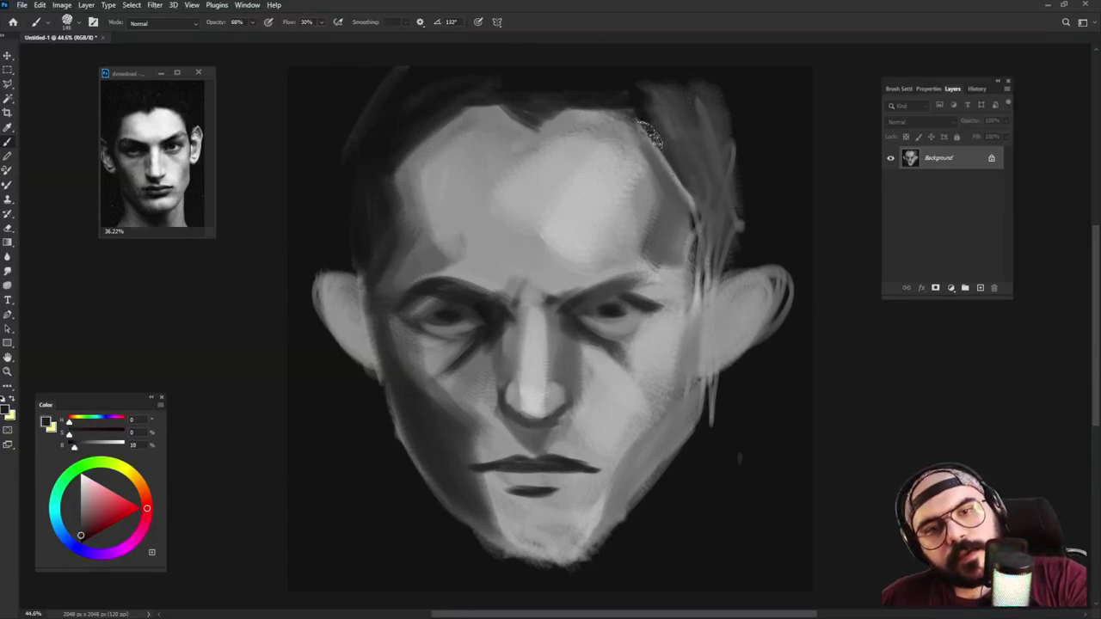
alt+click(379, 321)
mouse_move(365, 288)
mouse_down()
mouse_move(340, 280)
mouse_move(331, 306)
mouse_move(346, 332)
mouse_move(361, 325)
mouse_move(331, 301)
mouse_move(327, 313)
mouse_move(327, 274)
mouse_move(361, 304)
mouse_move(378, 357)
mouse_up()
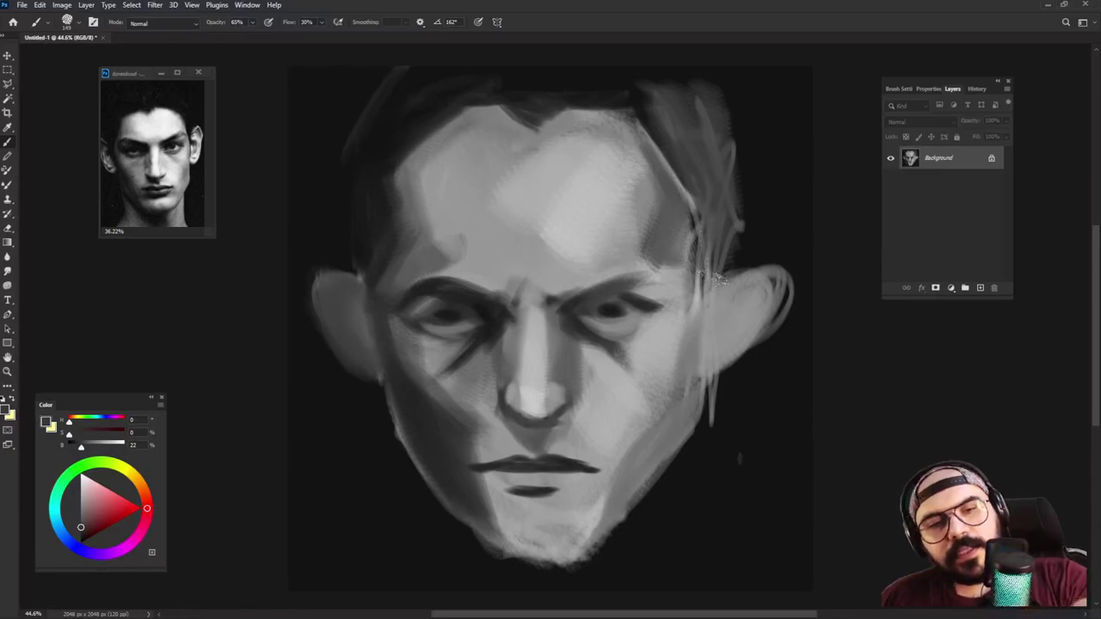
Step: Repaint the viewer's-right ear and lobe in sampled light grey, trimming its upper contour with the background tone after raising brush opacity to 100%
alt+click(746, 315)
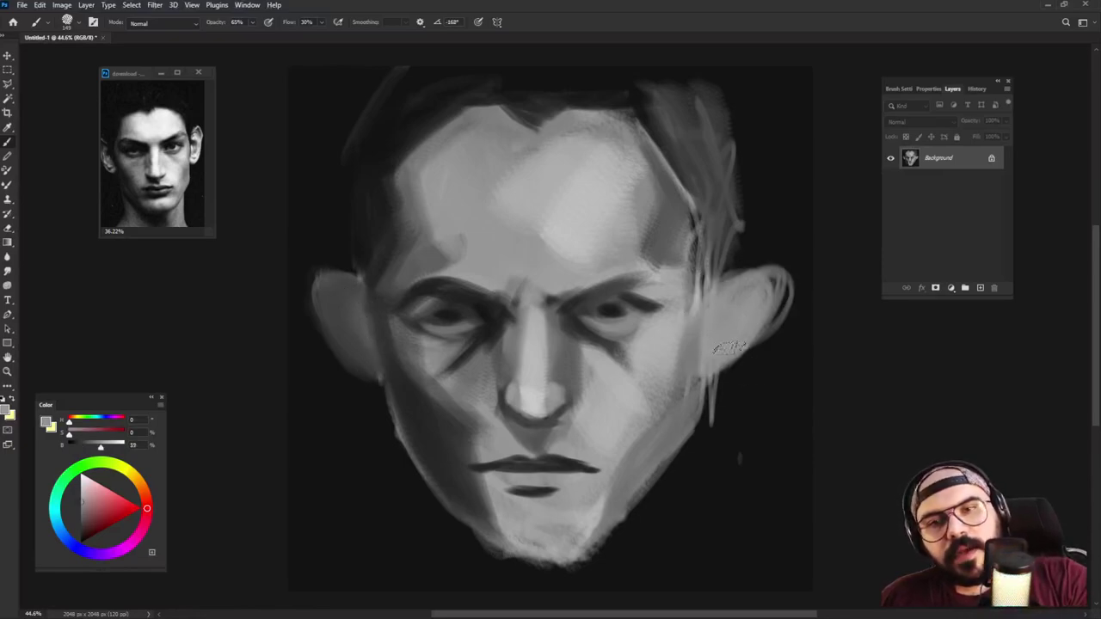
mouse_move(722, 366)
mouse_down()
mouse_move(731, 378)
mouse_move(748, 345)
mouse_move(731, 387)
mouse_move(752, 334)
mouse_up()
drag(252, 22, 294, 40)
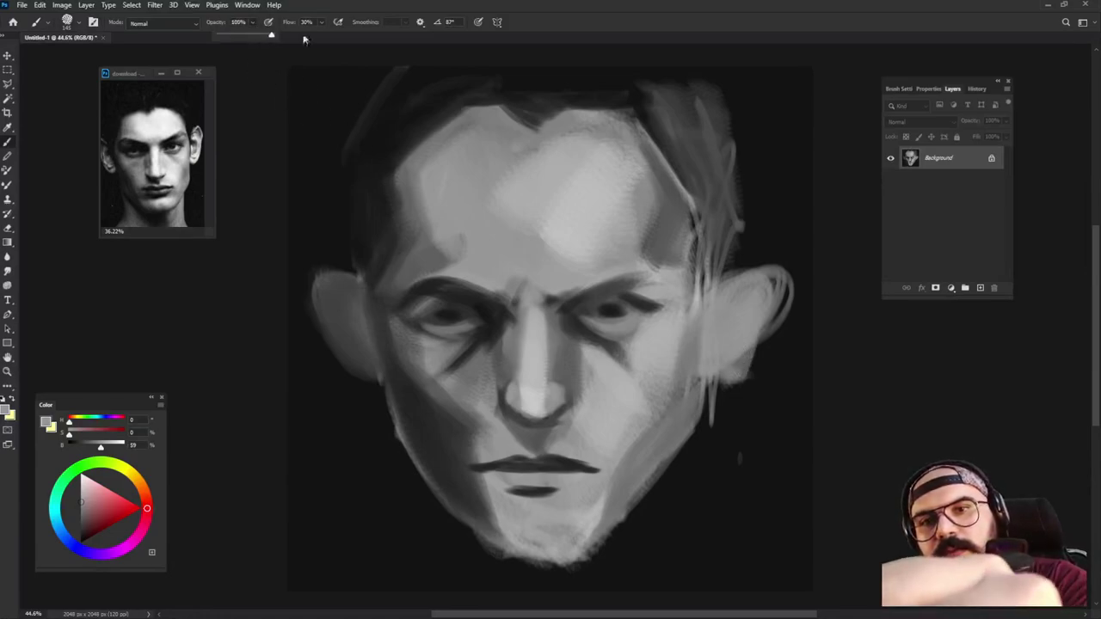
alt+click(770, 236)
alt+right_click(748, 262)
mouse_move(748, 260)
mouse_down()
mouse_move(712, 297)
mouse_move(750, 263)
mouse_move(769, 291)
mouse_up()
alt+click(748, 250)
alt+click(739, 284)
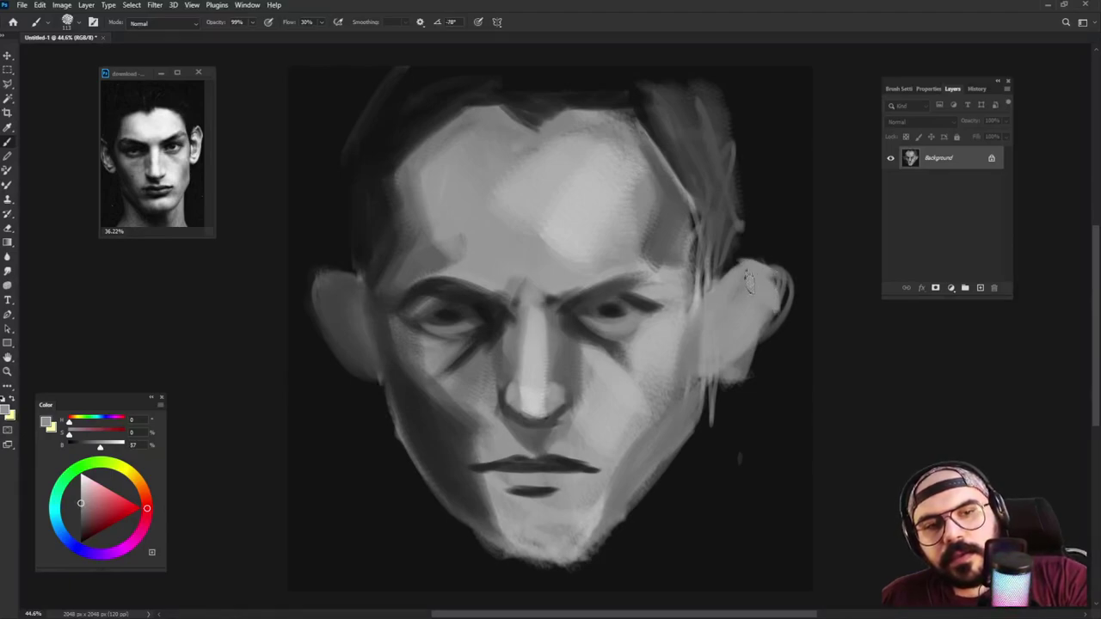
mouse_move(776, 307)
mouse_down()
mouse_move(741, 371)
mouse_move(731, 345)
mouse_move(731, 382)
mouse_up()
Step: Paint a dark sideburn in front of the viewer's-right ear and cover the sketchy lines beside the temple with sampled greys
alt+click(589, 330)
alt+click(760, 230)
key([)
mouse_move(707, 281)
mouse_down()
mouse_move(702, 229)
mouse_move(708, 296)
mouse_up()
alt+click(705, 270)
mouse_move(701, 258)
mouse_down()
mouse_move(702, 229)
mouse_move(700, 313)
mouse_move(729, 251)
mouse_move(722, 214)
mouse_move(693, 219)
mouse_move(676, 281)
mouse_move(693, 262)
mouse_move(694, 277)
mouse_move(682, 286)
mouse_move(690, 236)
mouse_up()
alt+click(678, 277)
alt+click(672, 277)
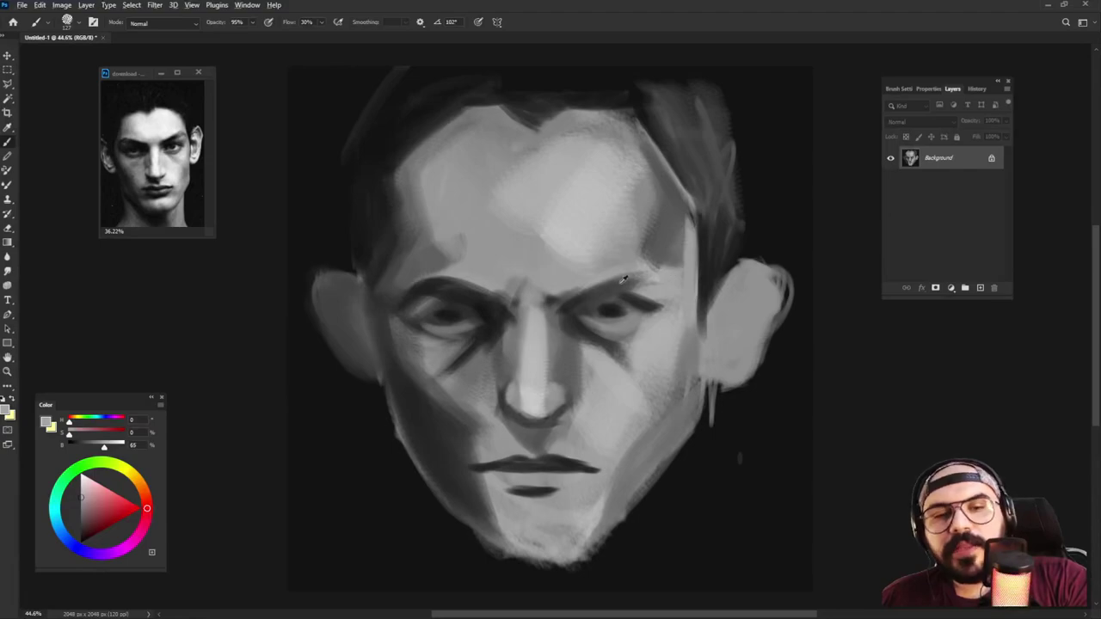
Step: Darken the viewer's-right eyebrow, extend its outer tail downward, and clean its edges with sampled light greys
alt+click(712, 251)
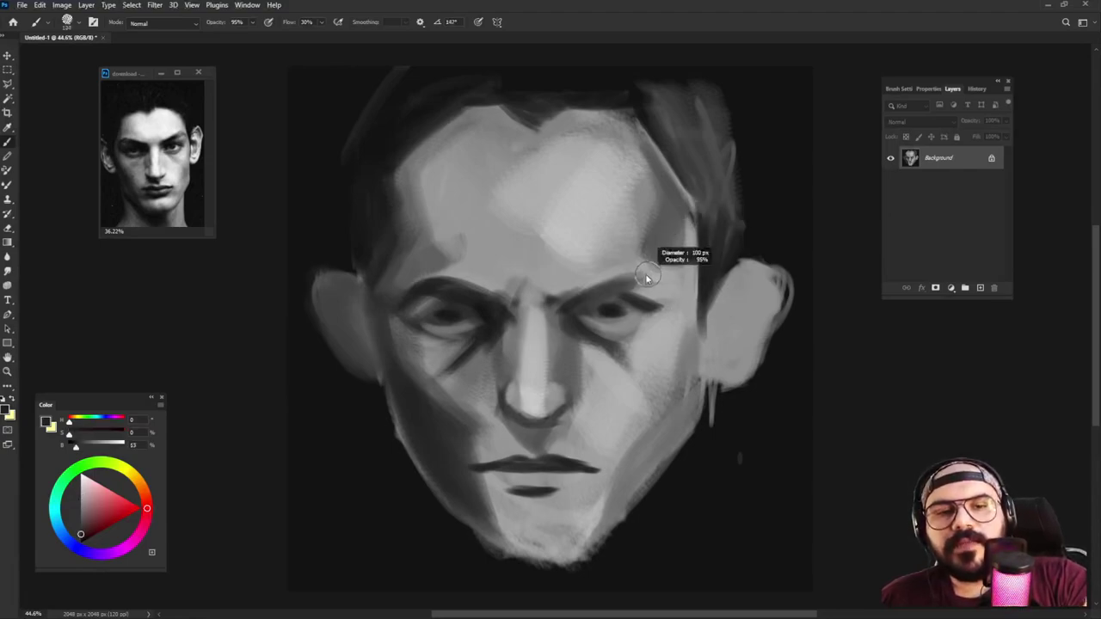
alt+click(585, 296)
drag(596, 291, 638, 272)
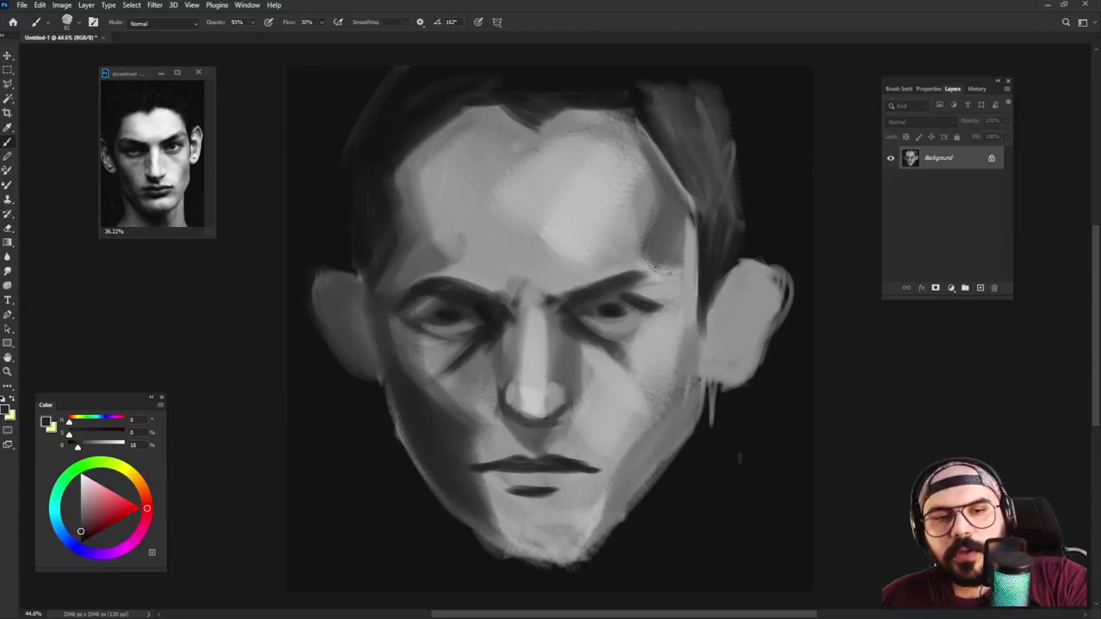
alt+click(652, 270)
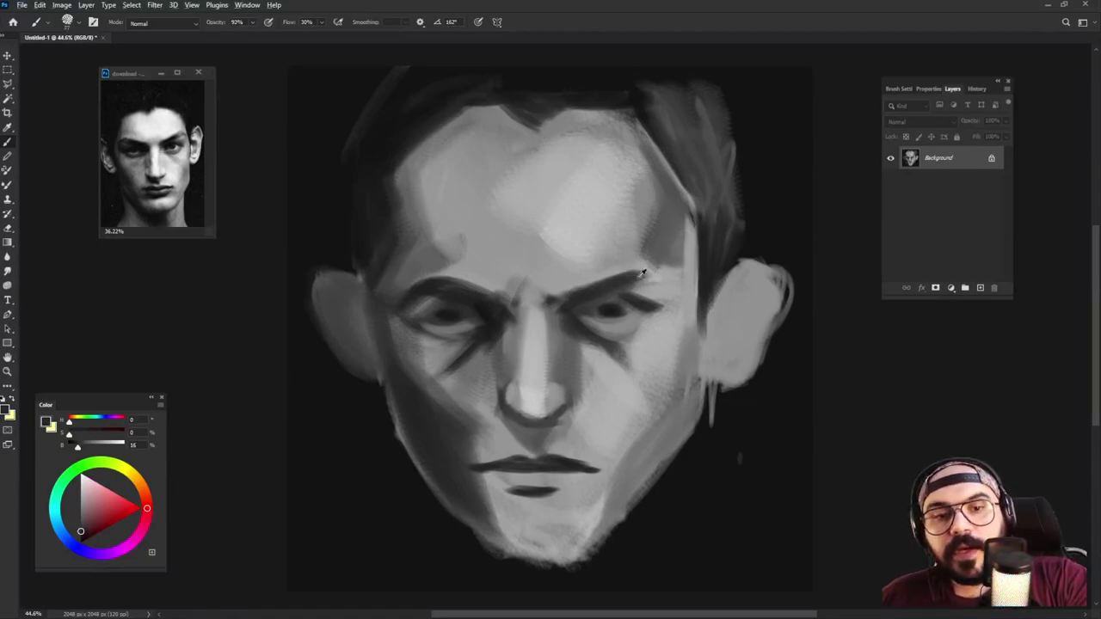
alt+click(655, 284)
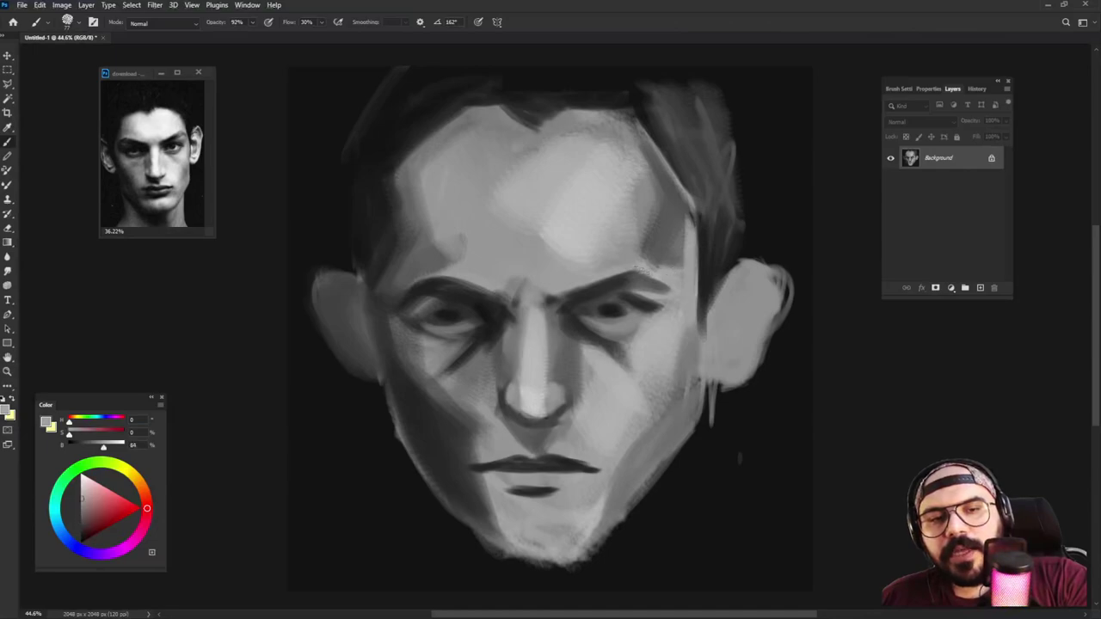
drag(590, 242, 568, 248)
alt+click(663, 272)
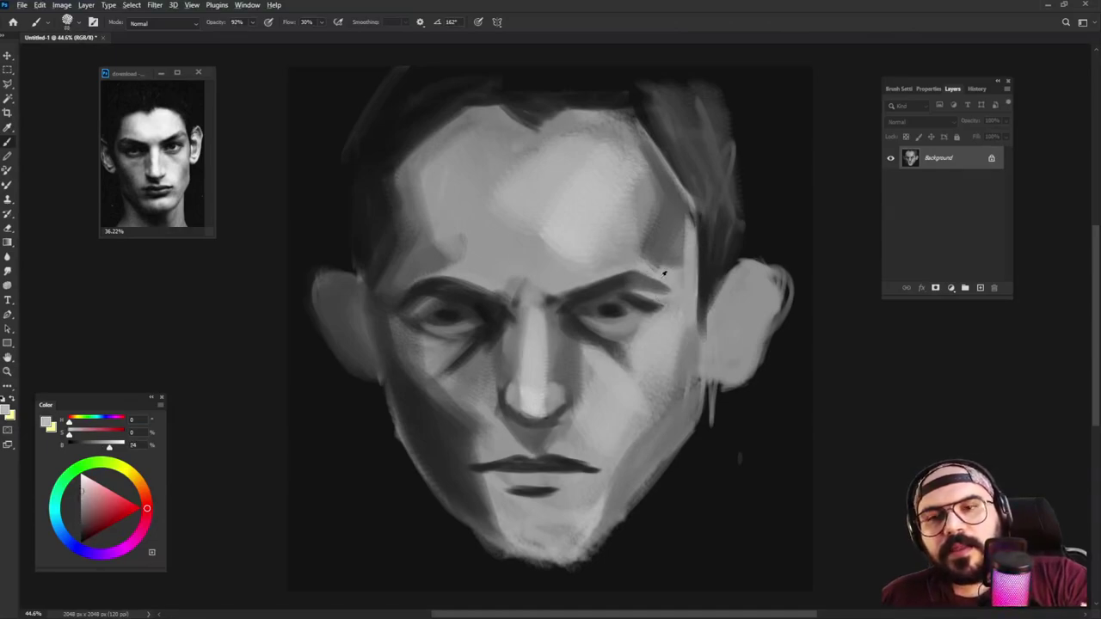
Step: Extend and soften the shadow at the outer corner of the viewer's-right eye with sampled dark grey
alt+click(655, 302)
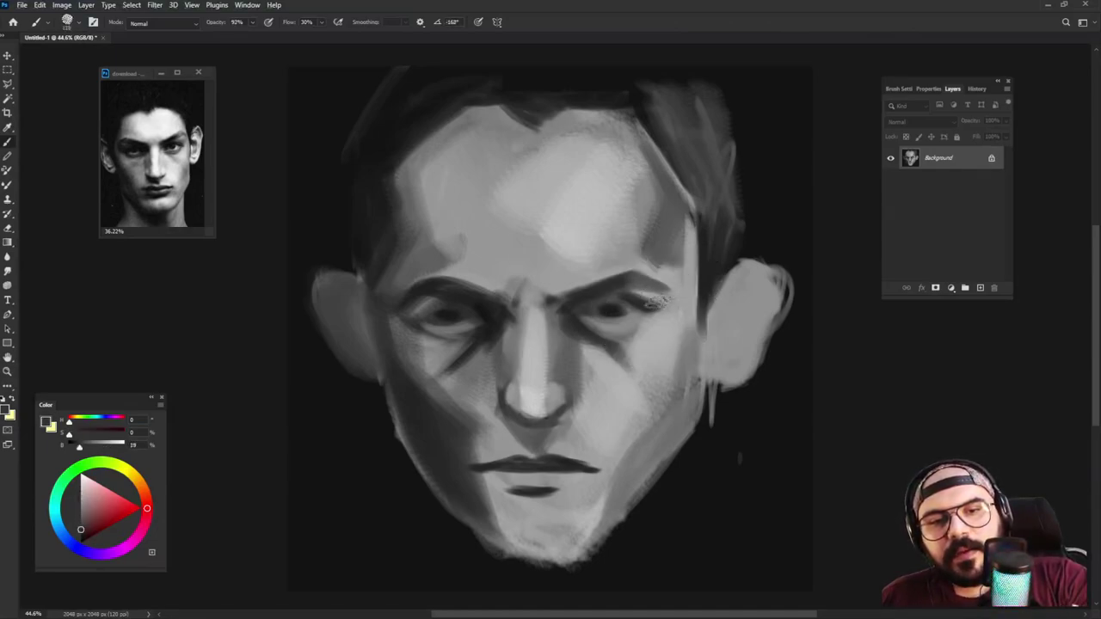
drag(651, 303, 671, 309)
alt+click(659, 301)
alt+click(652, 301)
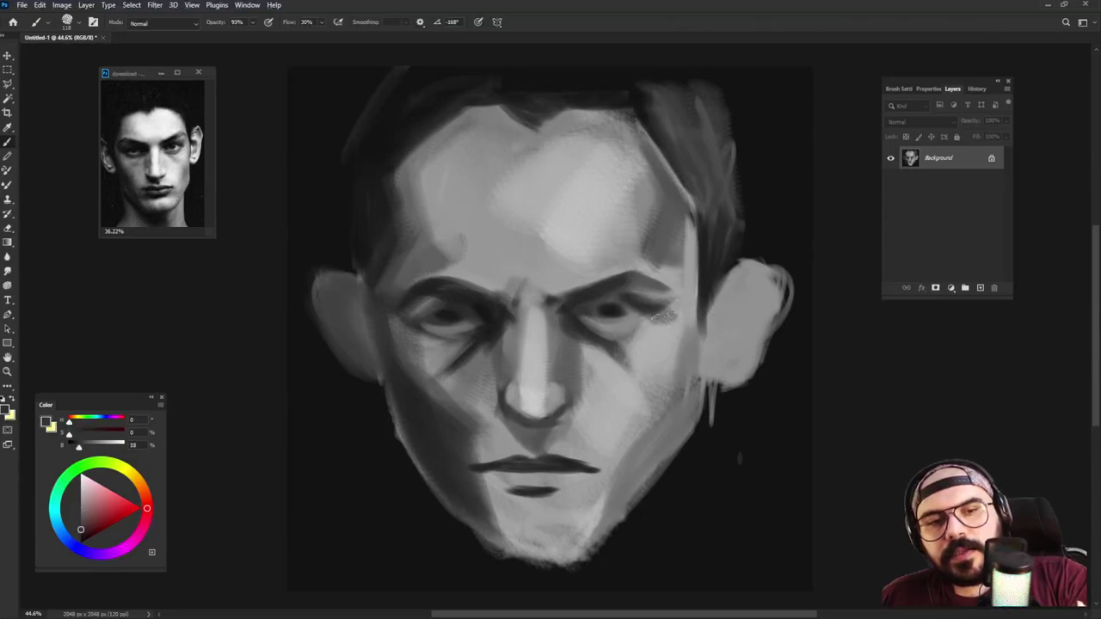
Step: Define the lower eyelids with dark grey shading beneath the viewer's-right eye and a touch beneath the other eye
alt+click(810, 299)
alt+right_click(613, 315)
mouse_move(608, 312)
mouse_down()
mouse_move(583, 321)
mouse_move(604, 330)
mouse_move(649, 313)
mouse_up()
alt+click(605, 326)
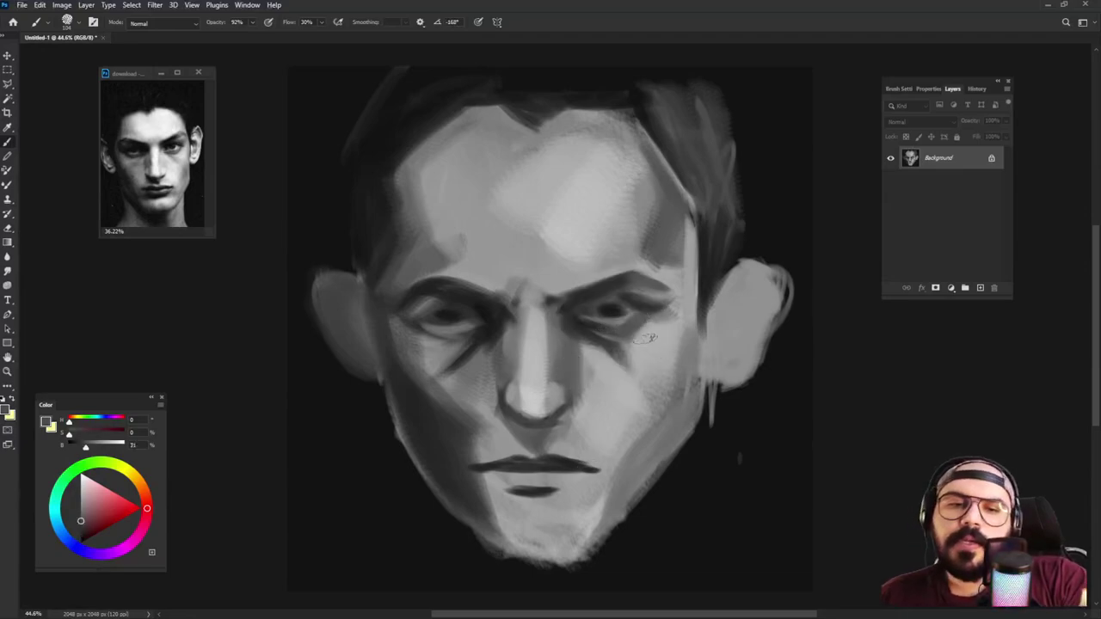
drag(425, 331, 448, 345)
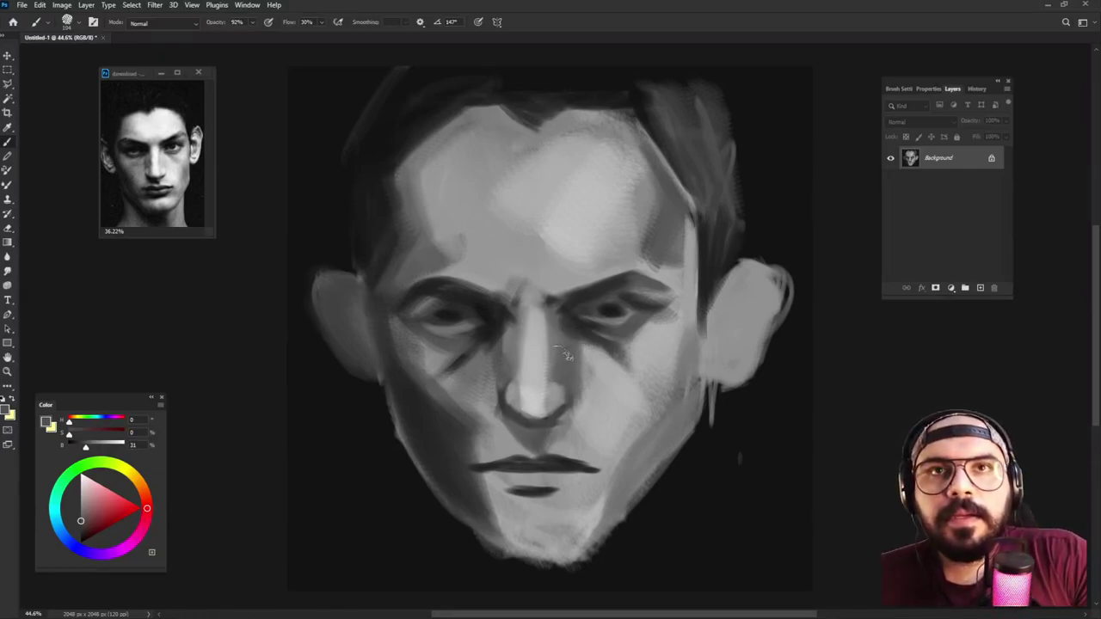
Step: Widen and darken the diagonal under-eye crease on the viewer's left with a rotated brush tip and sampled greys
alt+click(597, 335)
drag(500, 360, 437, 385)
key(shift+Right)
key(shift+Right)
key(shift+Right)
key(shift+Right)
alt+click(491, 330)
key(shift+Right)
key(shift+Right)
alt+click(451, 355)
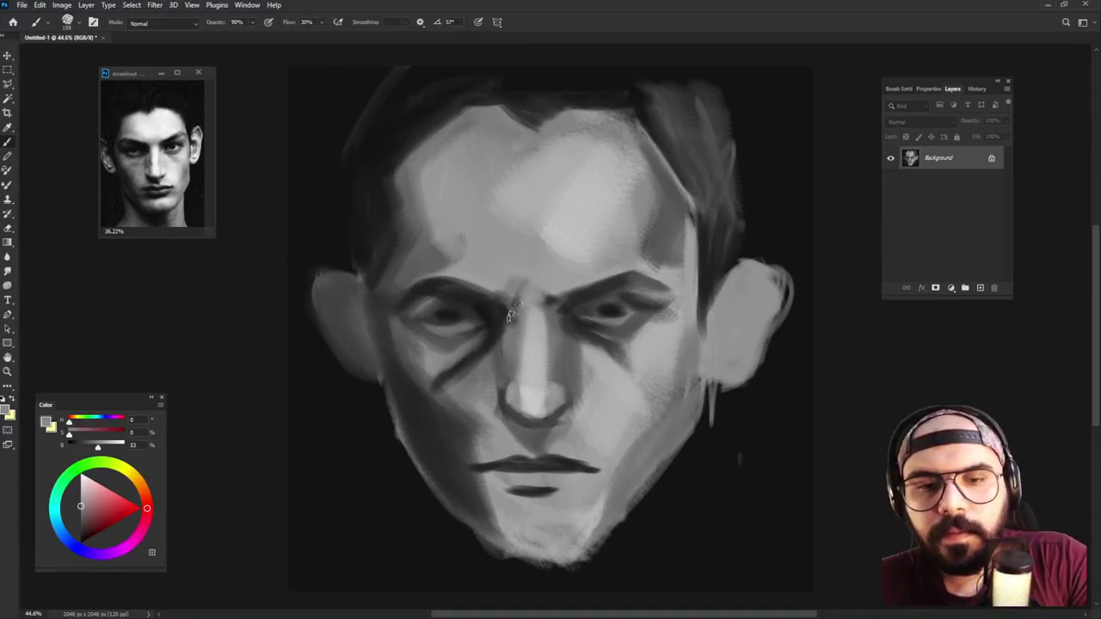
alt+click(465, 379)
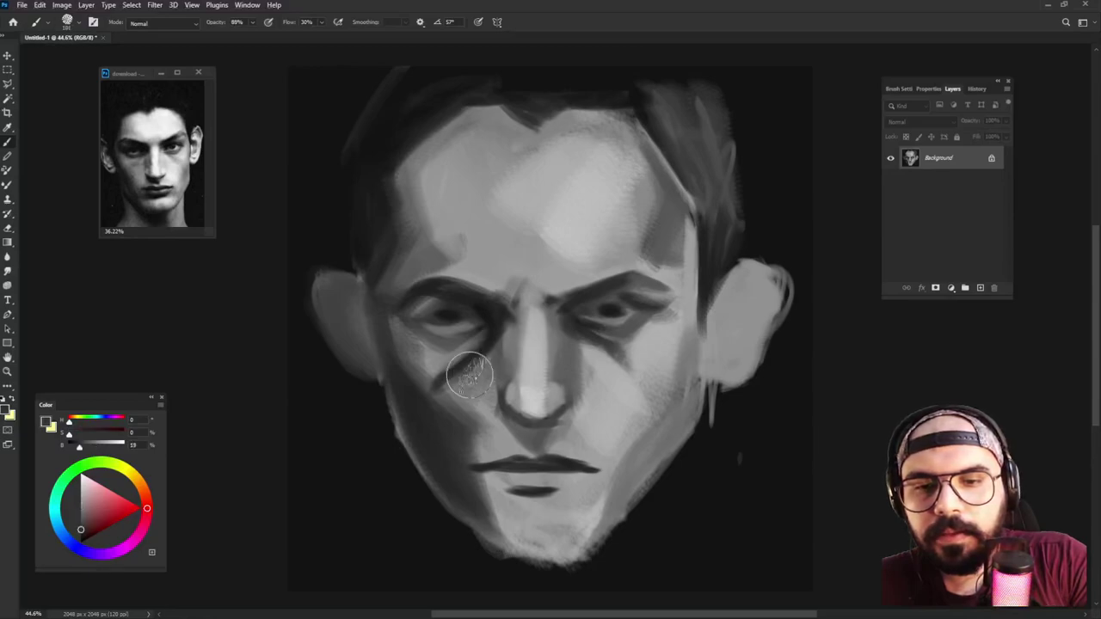
mouse_move(453, 378)
mouse_down()
mouse_move(477, 385)
mouse_move(479, 362)
mouse_up()
Step: Extend the diagonal under-eye crease on the viewer's right down onto the cheek and soften its edges with a rotated brush tip
alt+click(608, 352)
key(shift+Right)
key(shift+Right)
key(shift+Right)
key(shift+Right)
key(shift+Right)
key(shift+Right)
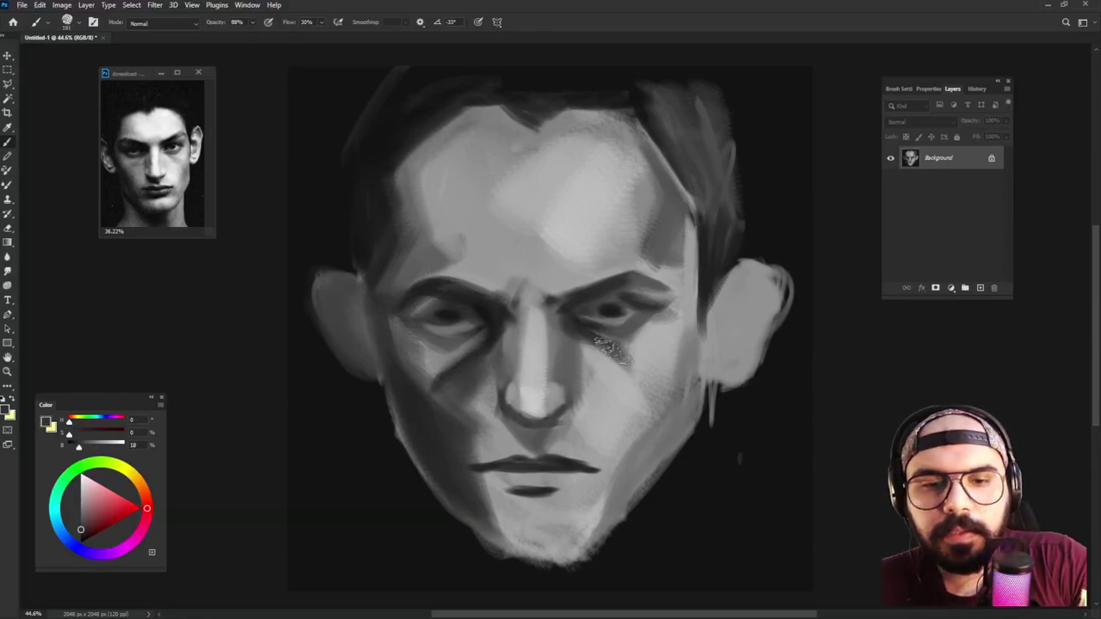
mouse_move(602, 333)
mouse_down()
mouse_move(662, 390)
mouse_move(591, 387)
mouse_move(602, 381)
mouse_move(599, 420)
mouse_move(605, 380)
mouse_up()
alt+click(647, 358)
alt+click(599, 345)
Step: Blend the viewer's-left cheek plane beside the nostril up towards the nose with sampled greys and a rotated brush tip
alt+click(590, 404)
alt+click(507, 397)
key(shift+Right)
key(shift+Right)
key(shift+Right)
key(shift+Right)
mouse_move(469, 402)
mouse_down()
mouse_move(511, 346)
mouse_move(513, 366)
mouse_up()
alt+click(493, 355)
Step: Darken the side plane of the nose on the viewer's right with a resized brush
alt+right_click(567, 350)
drag(559, 330, 563, 368)
alt+right_click(561, 332)
Step: Reshape the viewer's-left eyebrow into a sharper arch by painting forehead grey along its upper edge
alt+click(494, 269)
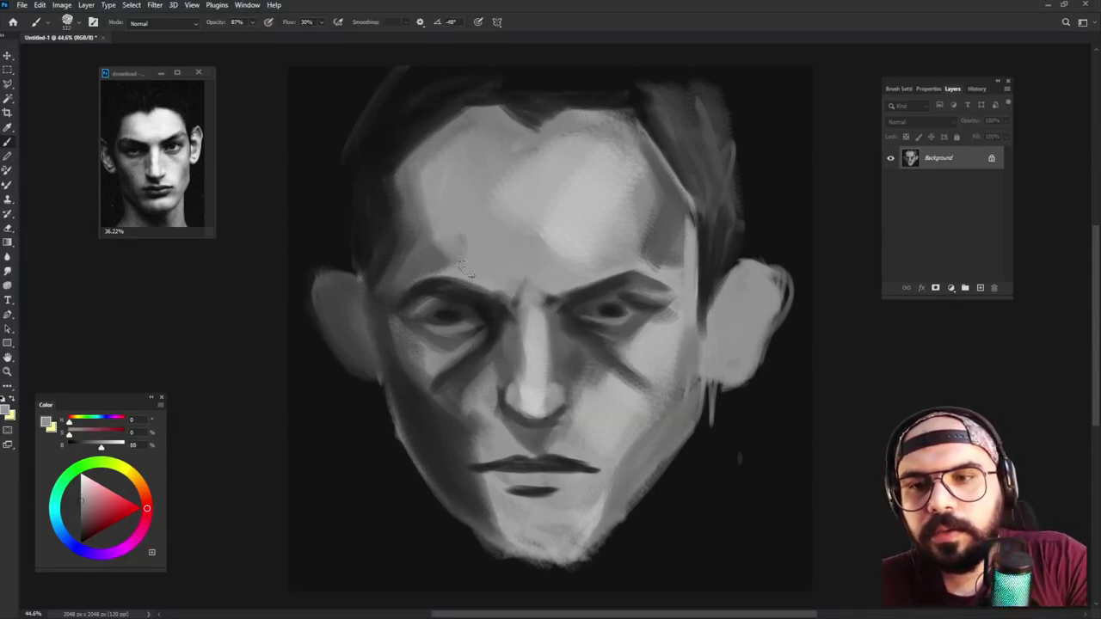
drag(447, 275, 484, 286)
alt+click(572, 226)
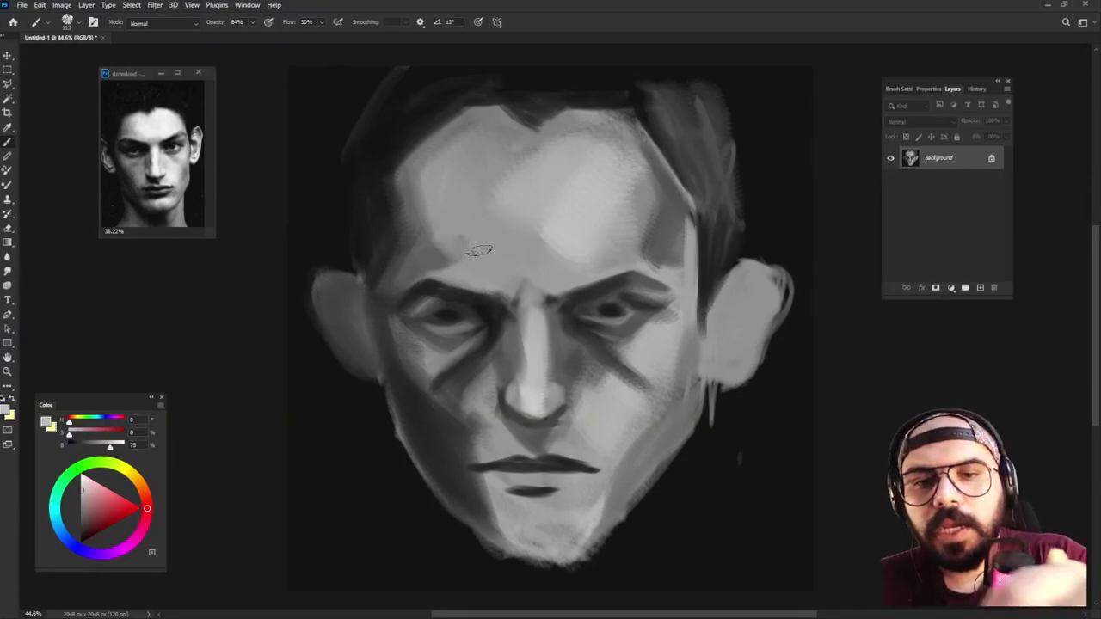
Step: Paint a mid-grey side plane with a firm vertical edge down the viewer's-left side of the forehead
alt+click(446, 221)
drag(428, 167, 441, 249)
drag(435, 188, 454, 265)
alt+click(417, 196)
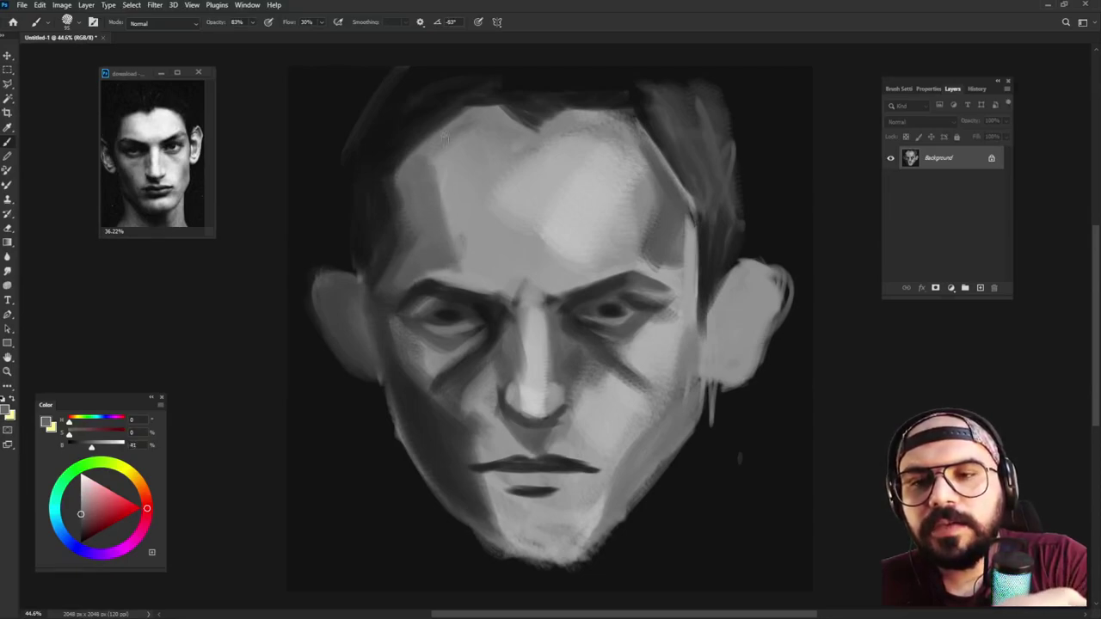
Step: Sharpen the hairline around the viewer's-left temple and forehead with near-black sampled from the hair
alt+click(406, 116)
drag(393, 157, 409, 234)
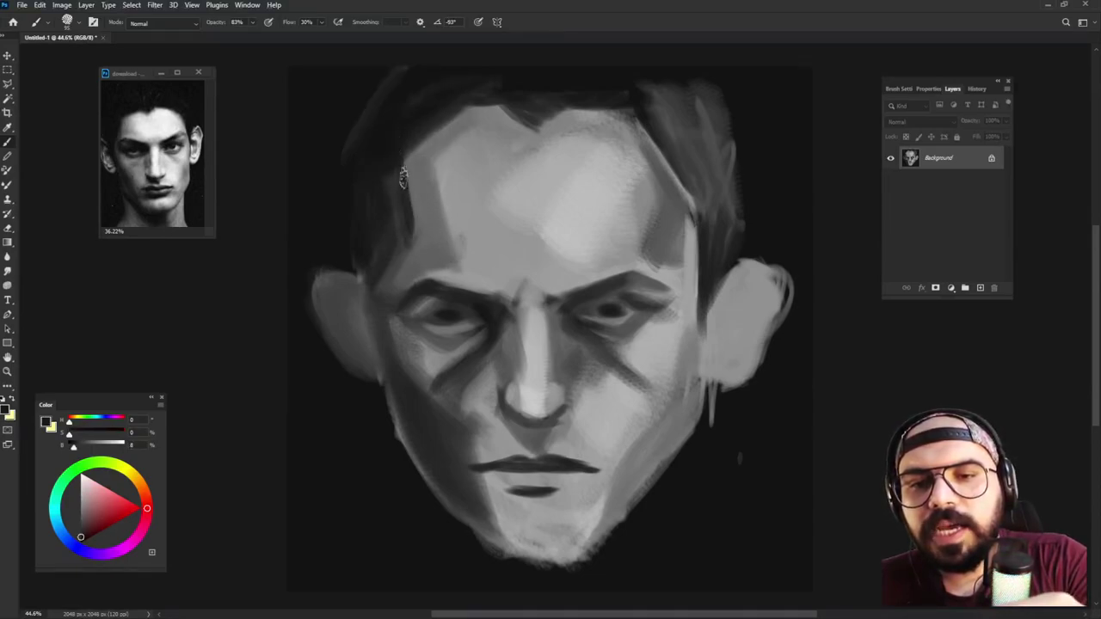
mouse_move(472, 101)
mouse_down()
mouse_move(404, 168)
mouse_move(400, 242)
mouse_move(380, 272)
mouse_up()
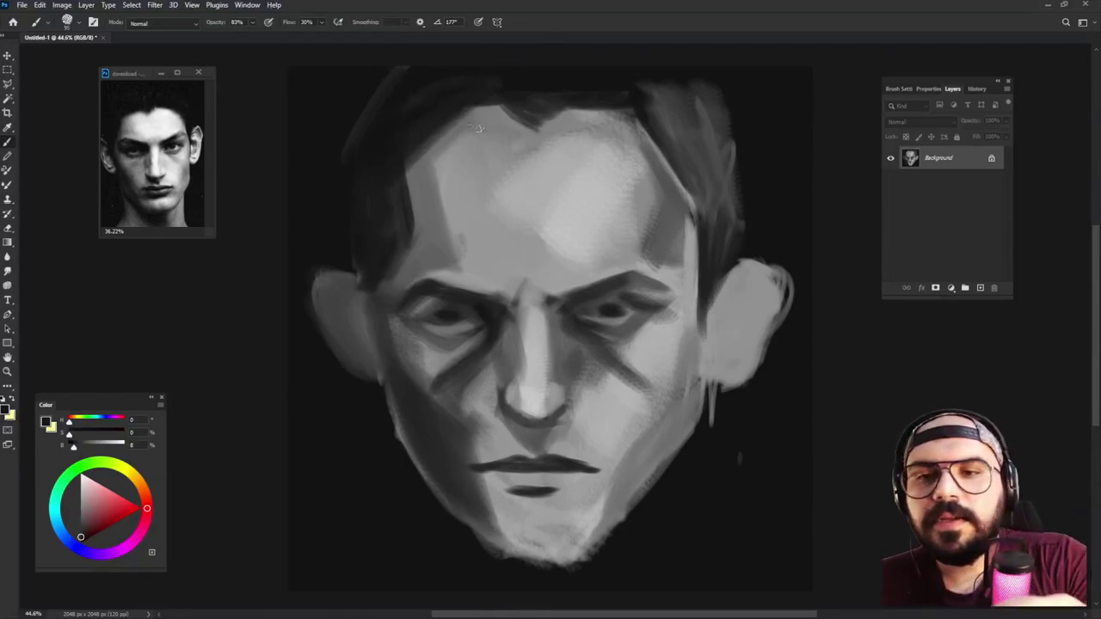
Step: Lower the hairline at the top of the forehead and redefine the widow's peak, adjusting the forehead edge with sampled light grey
mouse_move(508, 110)
mouse_down()
mouse_move(412, 158)
mouse_move(435, 141)
mouse_up()
drag(503, 118, 533, 148)
mouse_move(564, 111)
mouse_down()
mouse_move(527, 138)
mouse_move(536, 158)
mouse_up()
alt+click(509, 150)
mouse_move(557, 129)
mouse_down()
mouse_move(537, 153)
mouse_move(638, 119)
mouse_up()
Step: Darken the hairline along the viewer's-right side of the forehead down to the temple with sampled hair grey and a rotated brush tip
alt+click(547, 108)
mouse_move(578, 115)
mouse_down()
mouse_move(629, 119)
mouse_move(613, 117)
mouse_move(695, 189)
mouse_up()
key(shift+Right)
key(shift+Right)
key(shift+Right)
drag(656, 127, 700, 179)
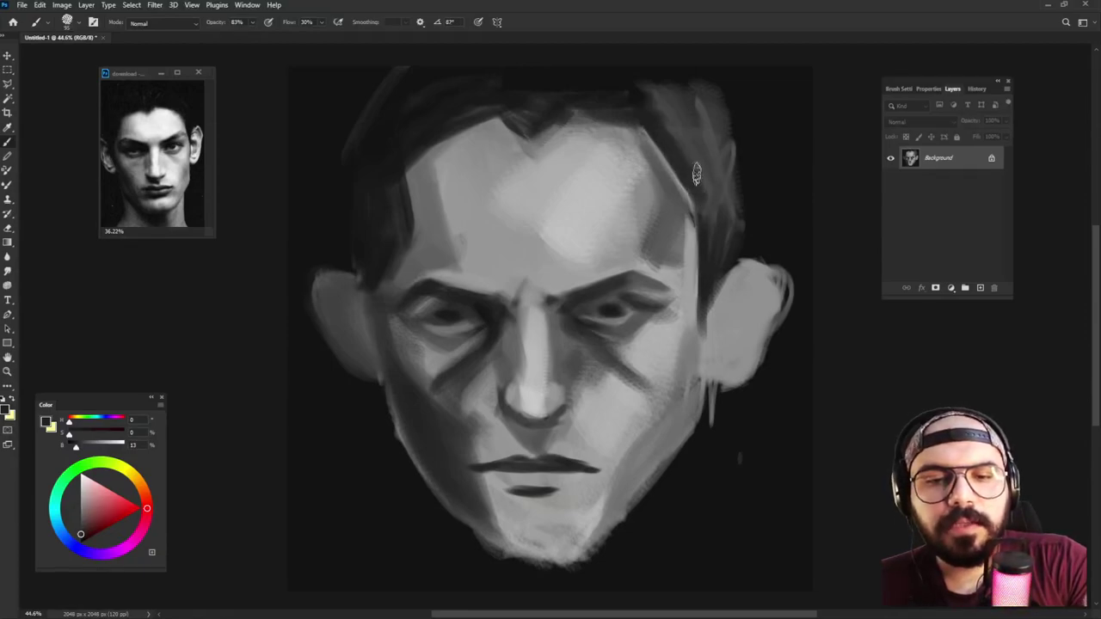
Step: Fill the viewer's-right side hair with sampled dark grey, clean up its outer contour, and soften the adjoining temple plane with mid-grey
alt+click(701, 174)
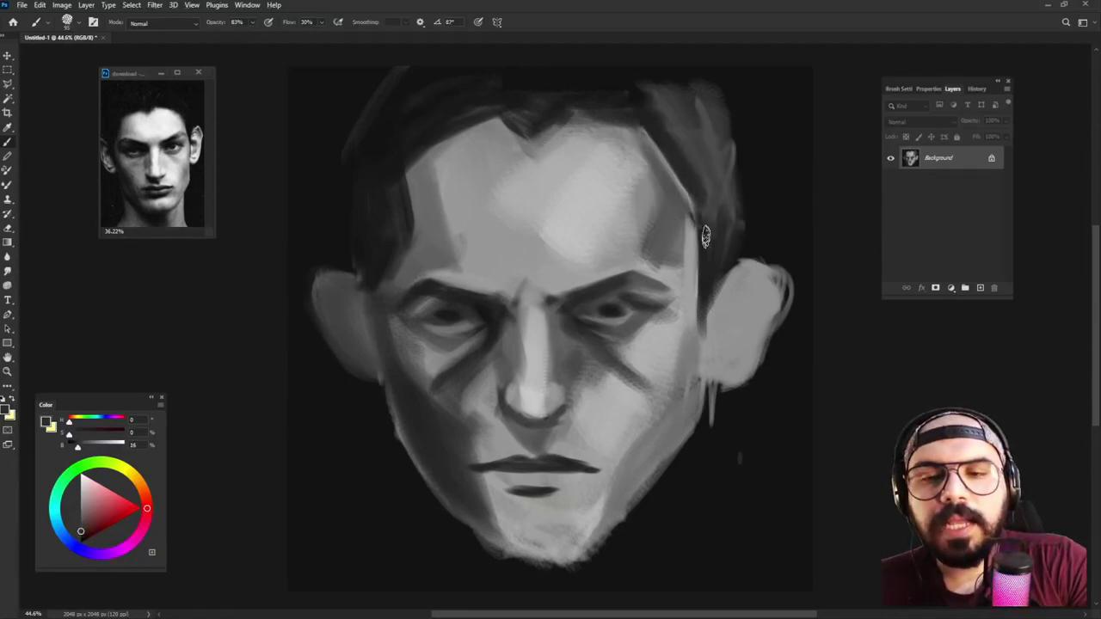
alt+click(718, 174)
mouse_move(745, 213)
mouse_down()
mouse_move(718, 273)
mouse_move(739, 172)
mouse_up()
mouse_move(718, 74)
mouse_down()
mouse_move(722, 175)
mouse_move(691, 113)
mouse_move(701, 78)
mouse_move(720, 185)
mouse_up()
alt+click(674, 162)
alt+click(689, 162)
alt+click(662, 222)
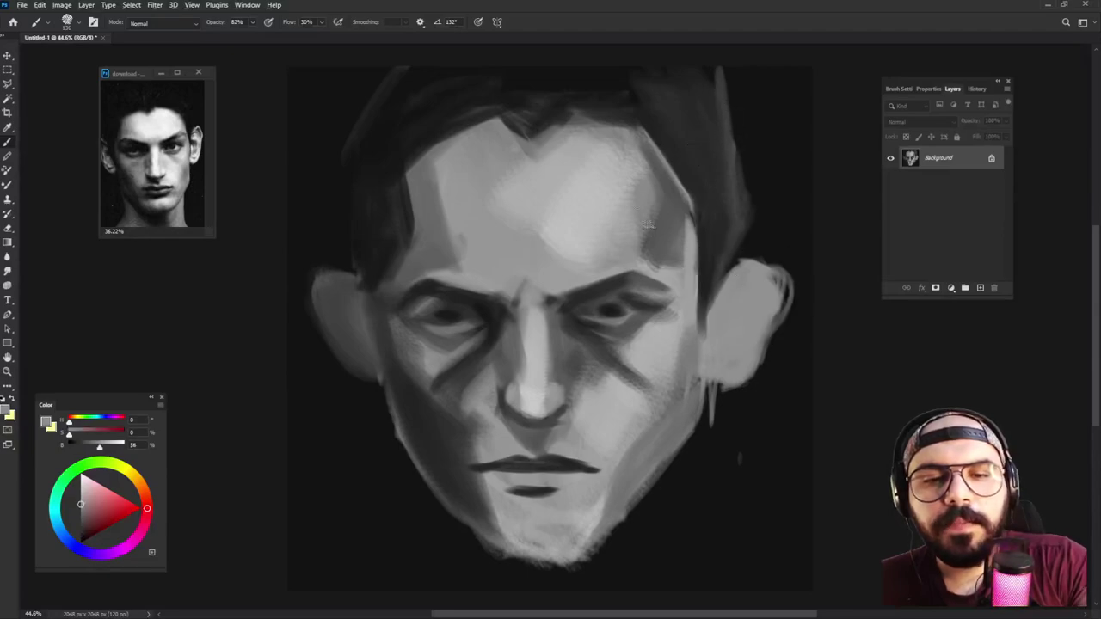
Step: Extend the viewer's-left side hair outward with a stroke from above the ear to the canvas top, trimming it with sampled near-black
alt+click(391, 202)
alt+click(429, 264)
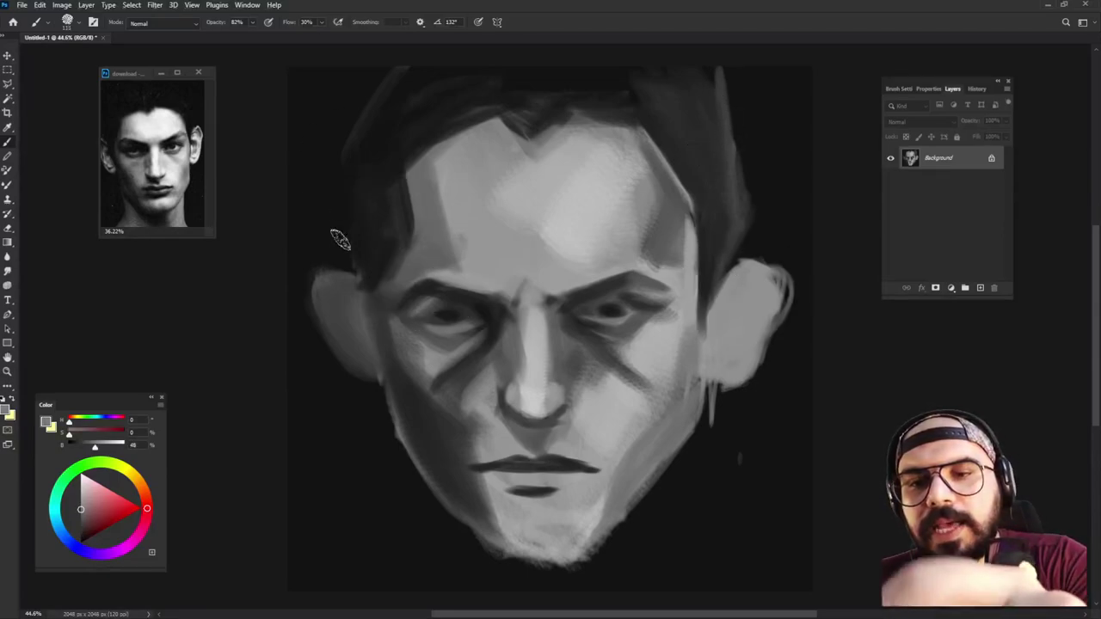
mouse_move(348, 262)
mouse_down()
mouse_move(333, 162)
mouse_move(345, 203)
mouse_move(334, 159)
mouse_move(353, 156)
mouse_move(338, 178)
mouse_move(335, 65)
mouse_up()
alt+click(336, 159)
mouse_move(339, 142)
mouse_down()
mouse_move(342, 95)
mouse_move(359, 76)
mouse_move(338, 147)
mouse_up()
alt+click(356, 124)
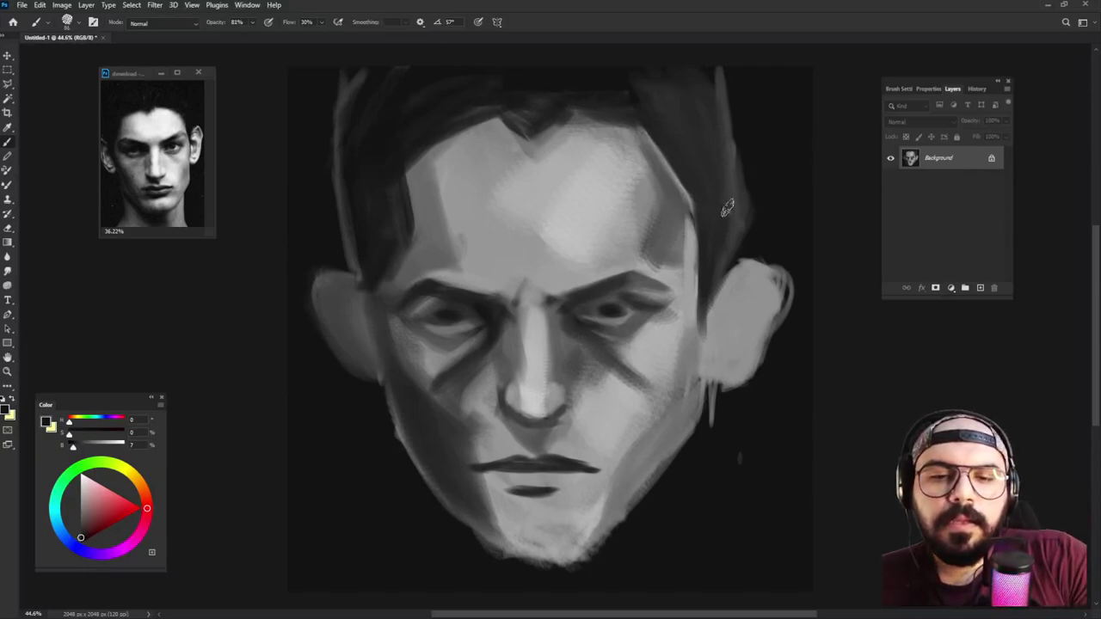
Step: Paint over the dark irises in both eyes with sampled mid-dark grey to leave plain eye shapes
alt+right_click(623, 289)
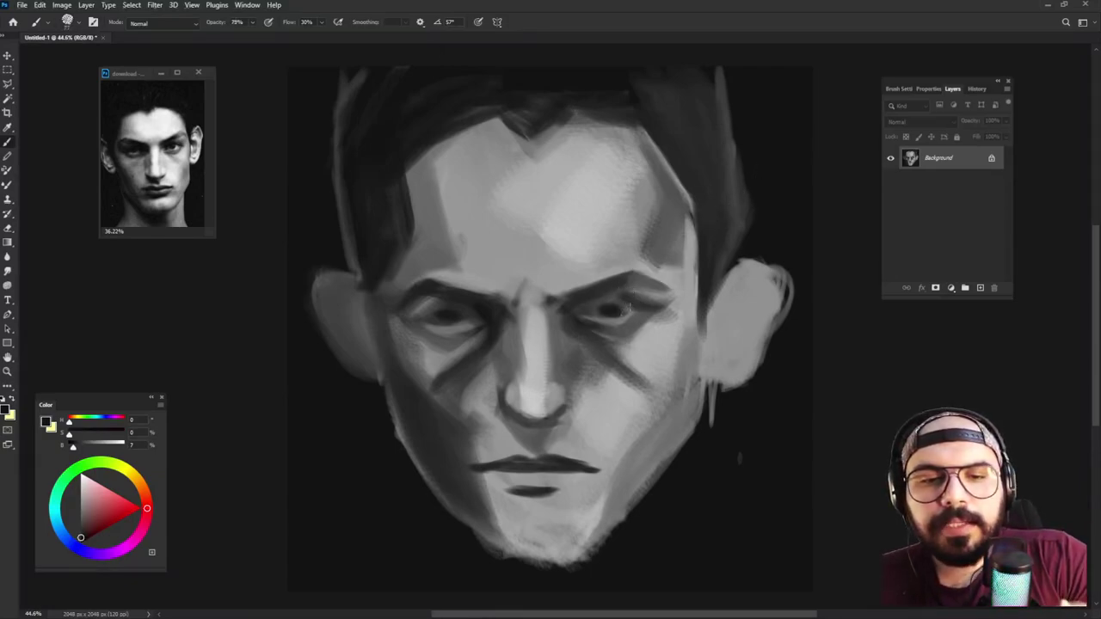
alt+click(594, 219)
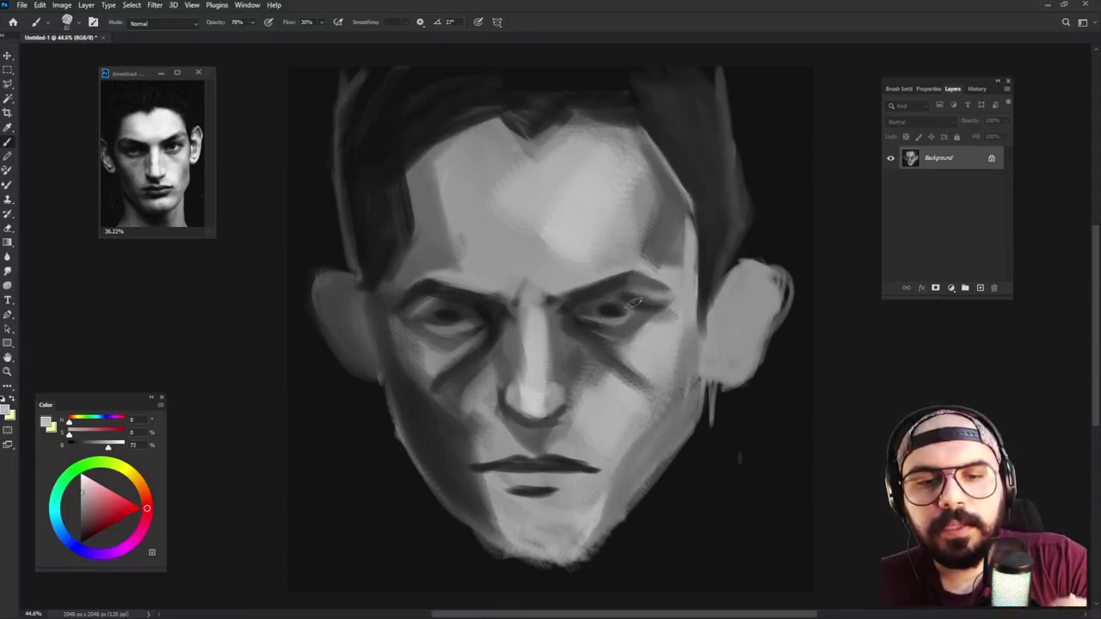
alt+click(627, 307)
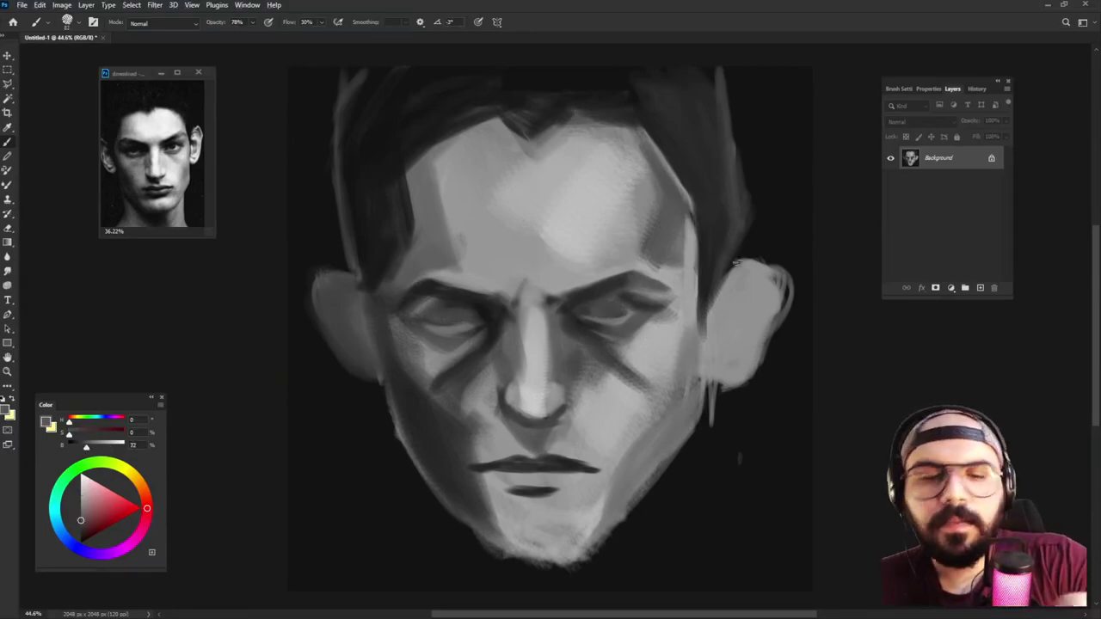
right_click(627, 296)
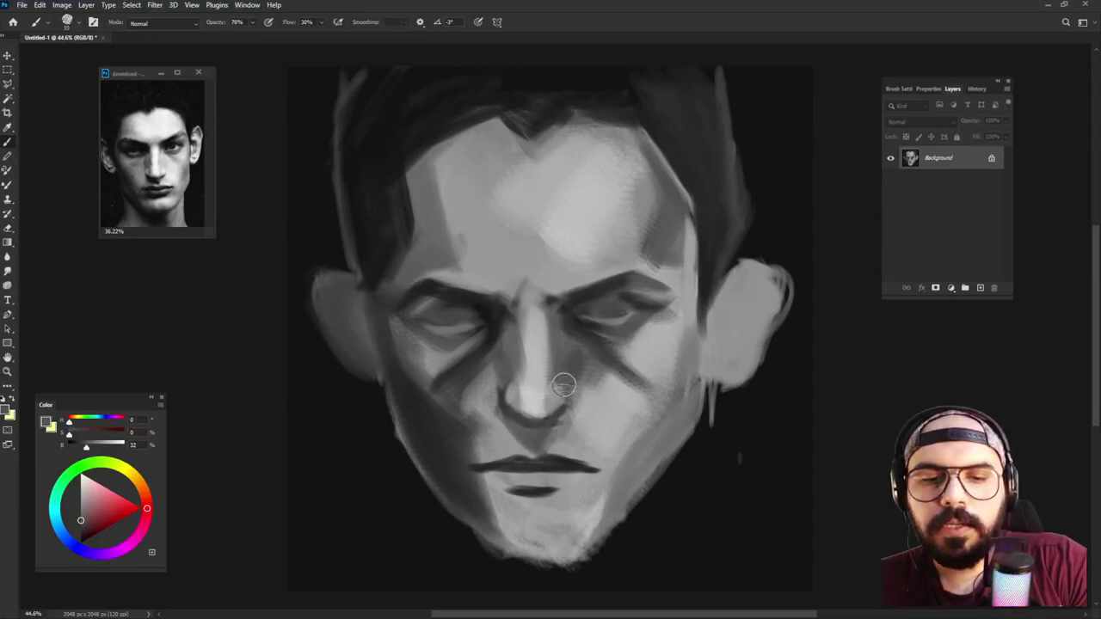
Step: Model the nose bridge with a light front plane and mid-grey side planes, using greys sampled from the nose
alt+click(533, 389)
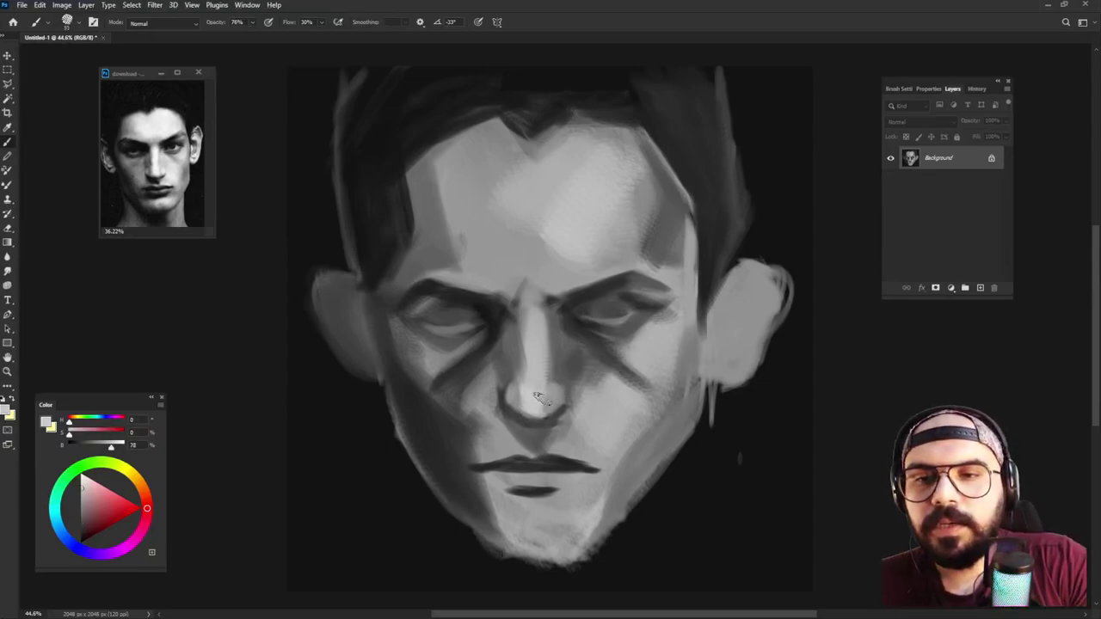
alt+click(565, 348)
alt+click(555, 344)
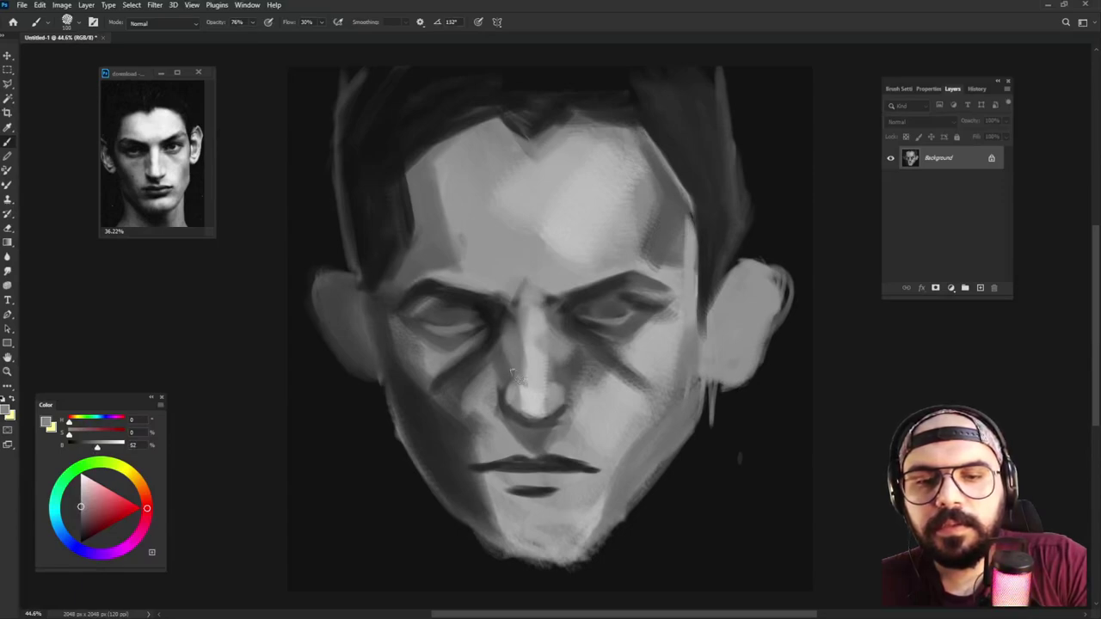
alt+click(532, 351)
drag(528, 355, 526, 399)
drag(521, 352, 528, 332)
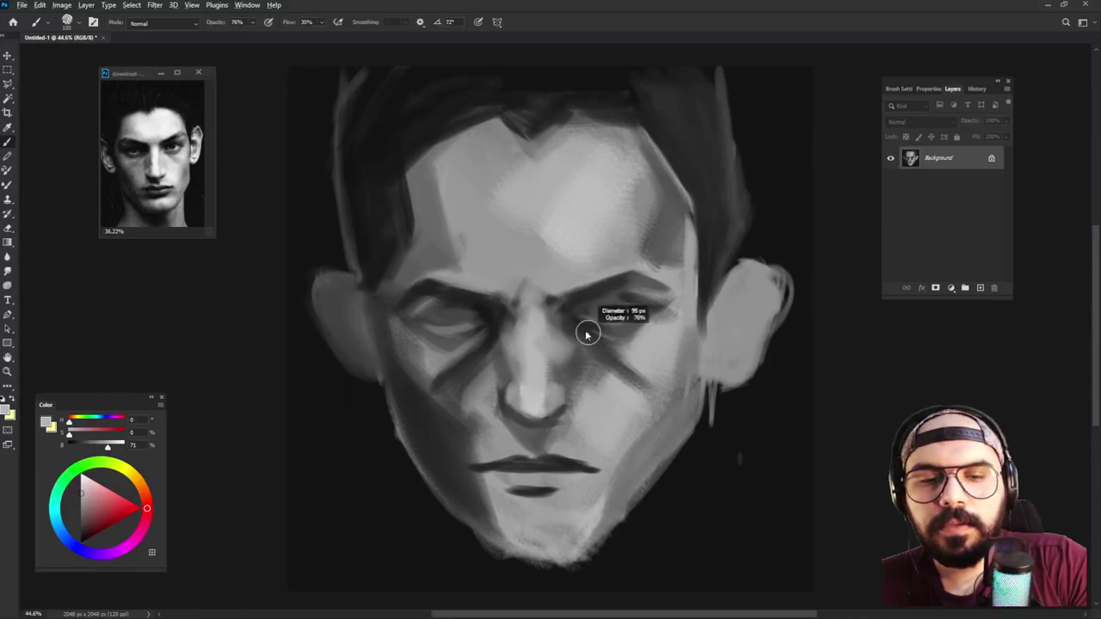
Step: Refine the viewer's-right side of the nose bridge near the inner eye corner with sampled dark and mid greys
alt+click(554, 312)
drag(571, 334, 582, 357)
alt+click(563, 336)
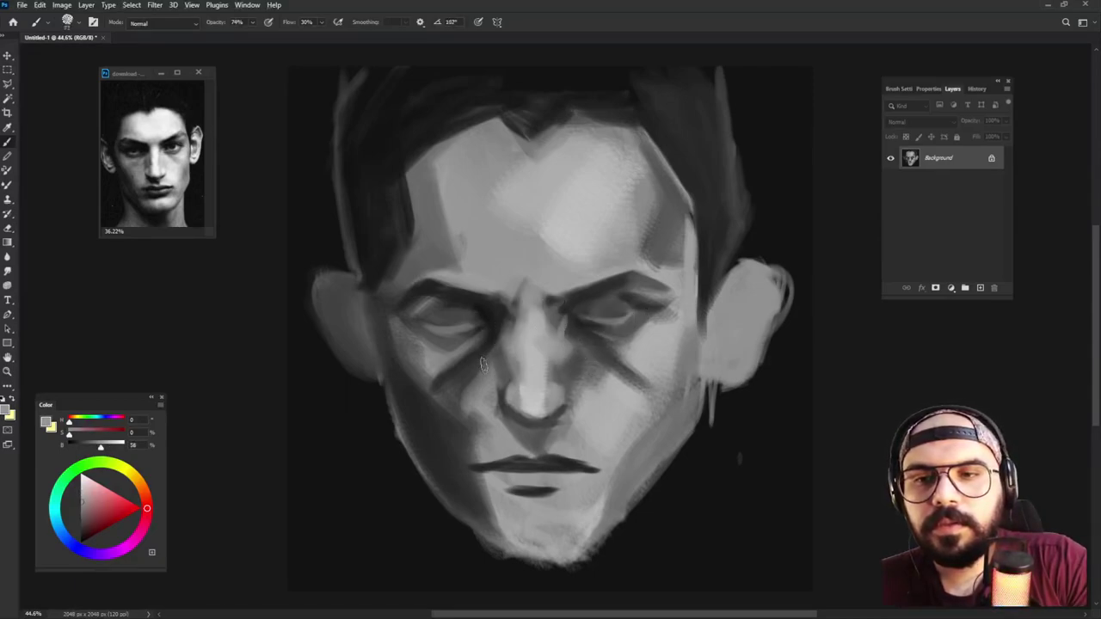
drag(589, 359, 574, 360)
alt+click(534, 345)
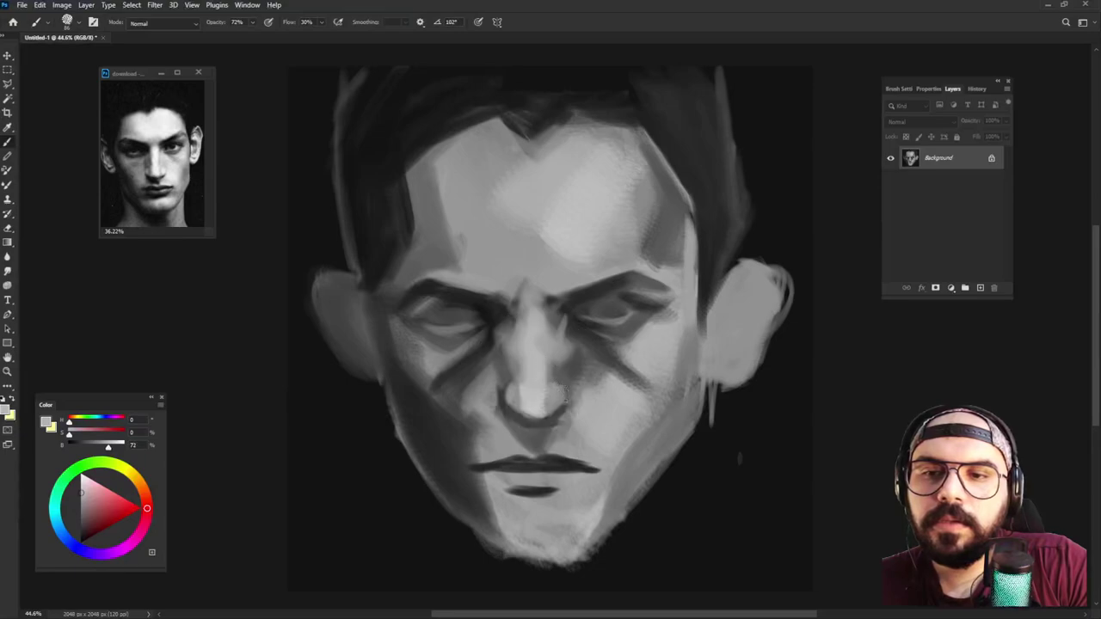
Step: Round the nose tip with sampled light grey and deepen the shadow beneath it with near-black at 70% opacity
alt+click(542, 393)
drag(558, 396, 522, 408)
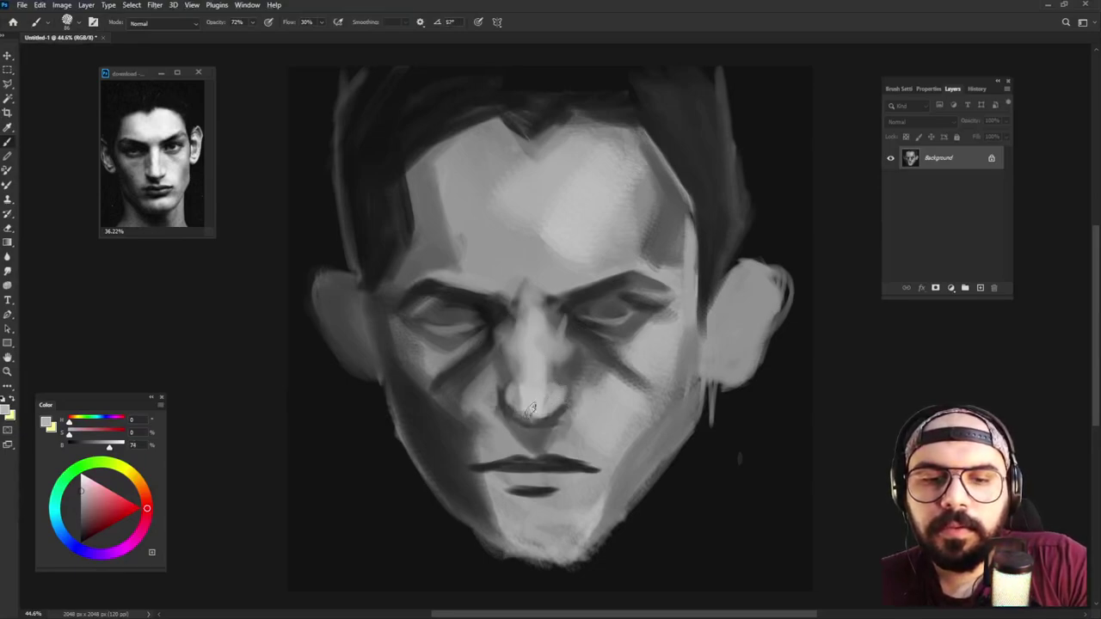
alt+click(385, 492)
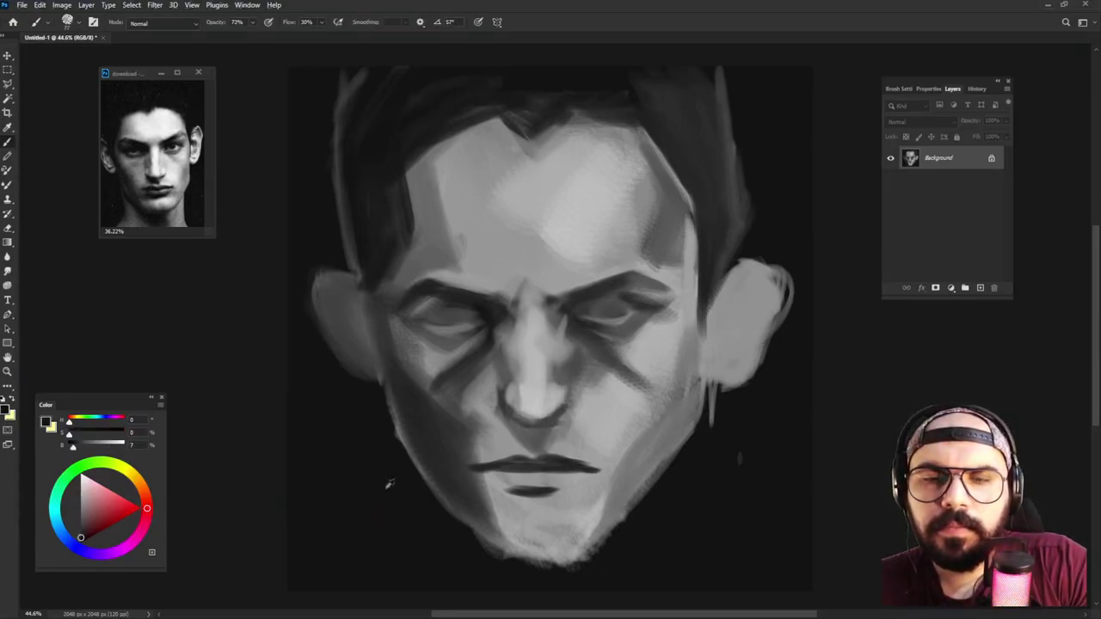
mouse_move(526, 436)
mouse_down()
mouse_move(542, 427)
mouse_move(535, 437)
mouse_up()
key(7)
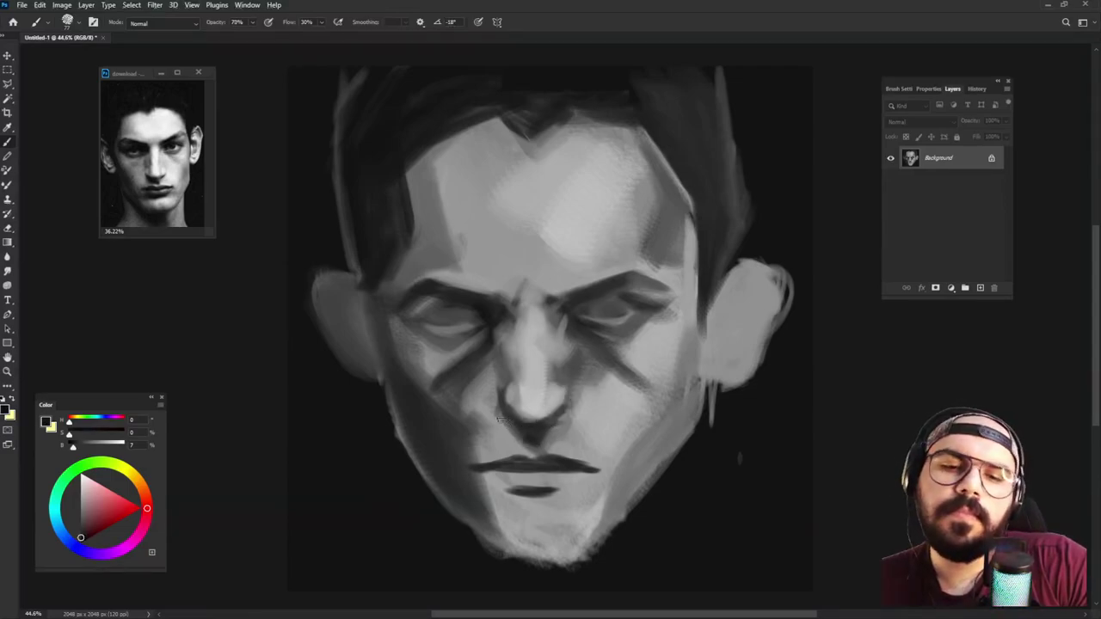
Step: Define both nostril wings with sampled light, mid and dark greys, cleaning the edge where the nose meets the viewer's-right cheek
alt+click(511, 393)
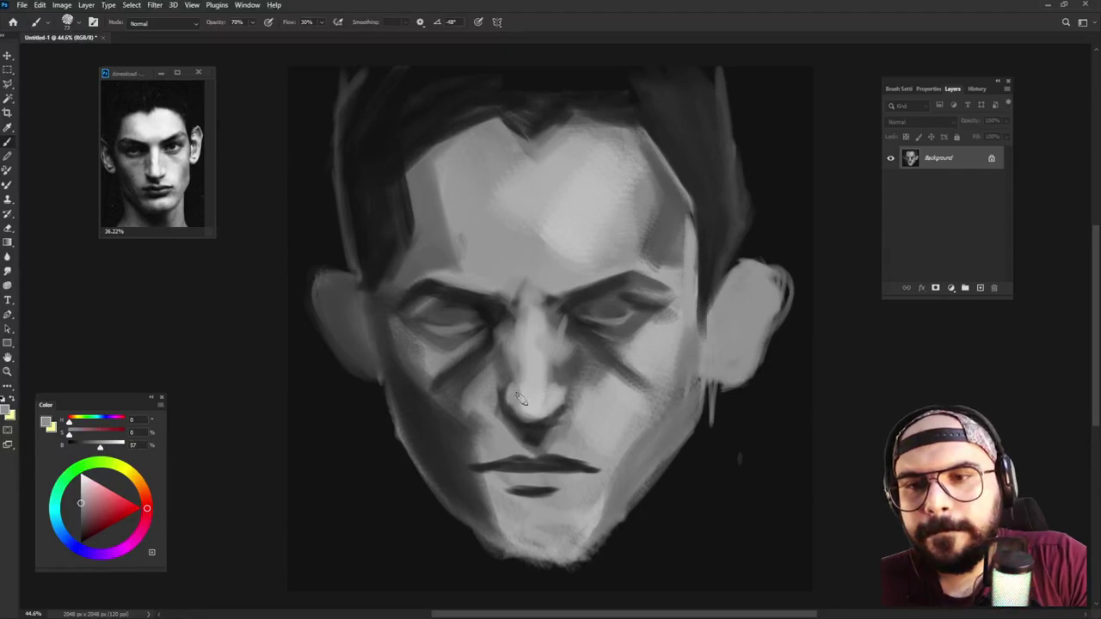
alt+click(514, 392)
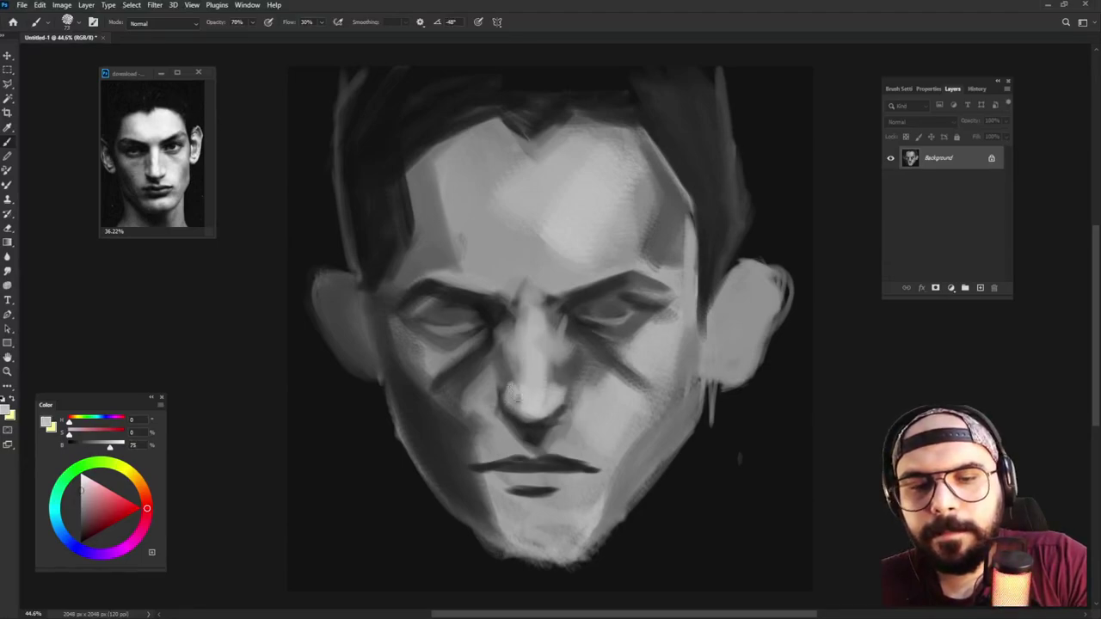
alt+click(563, 377)
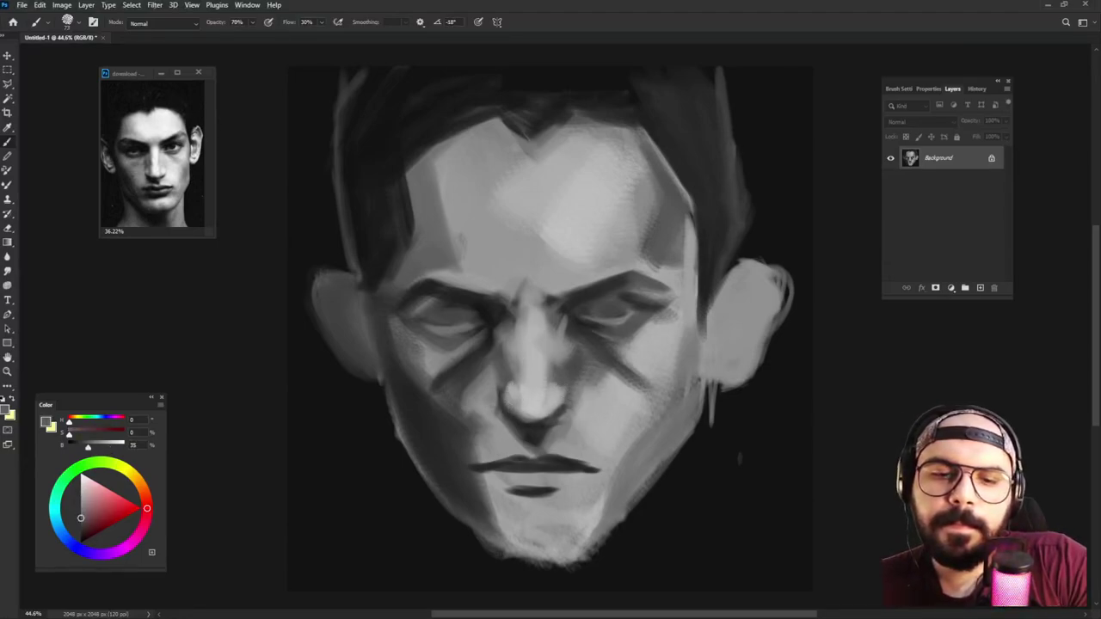
alt+click(581, 416)
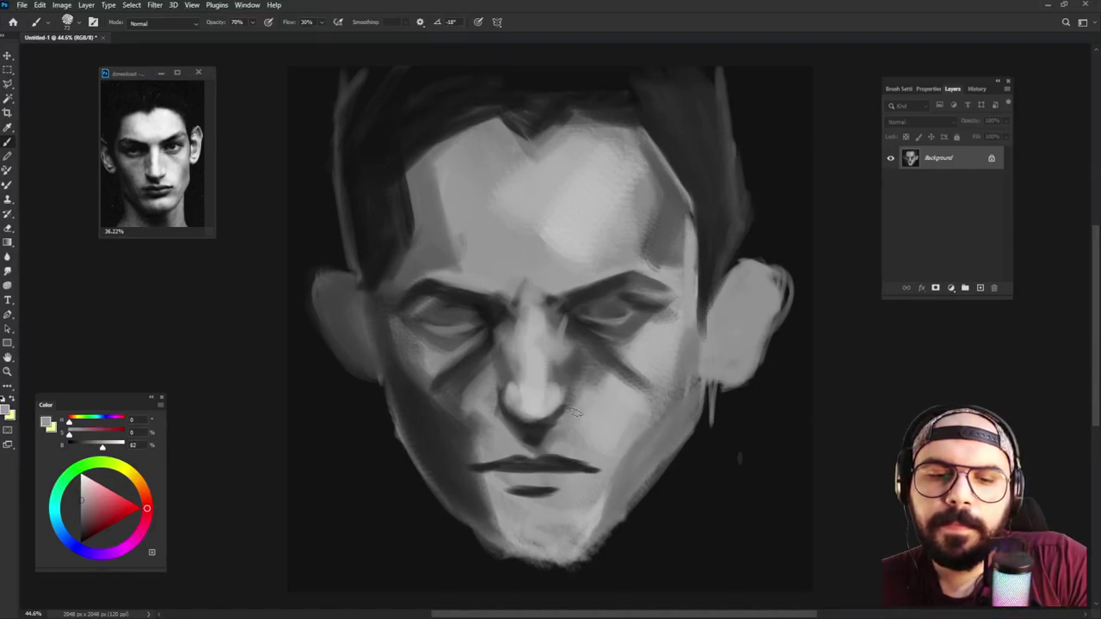
Step: Shape the top of the nose bridge between the eyebrows with sampled dark and light greys
alt+right_click(602, 361)
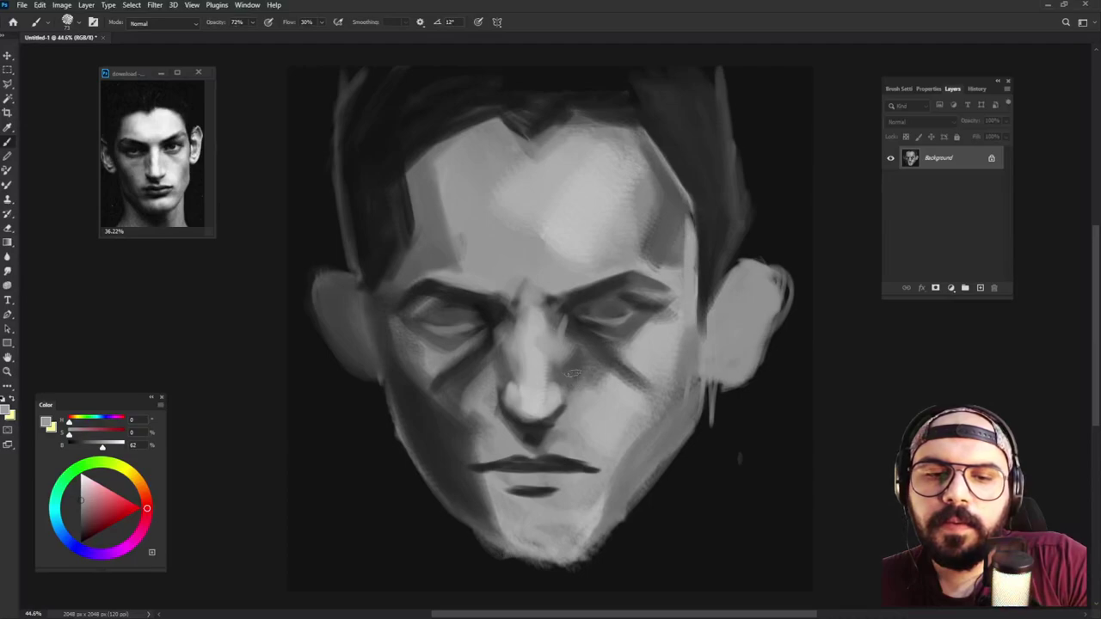
alt+click(533, 400)
alt+click(559, 306)
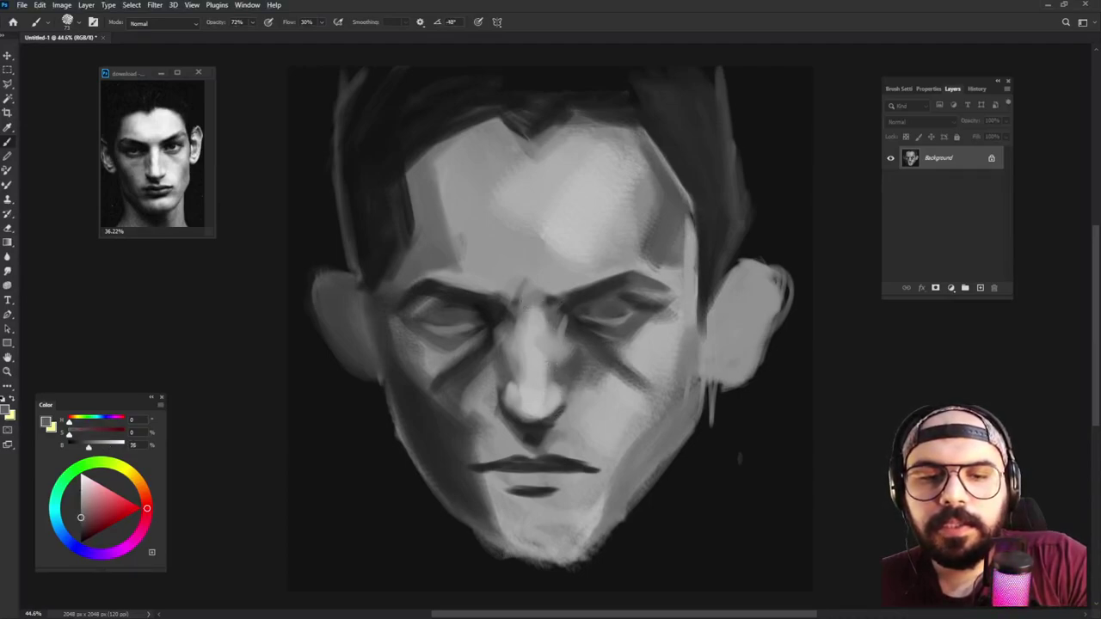
alt+click(535, 312)
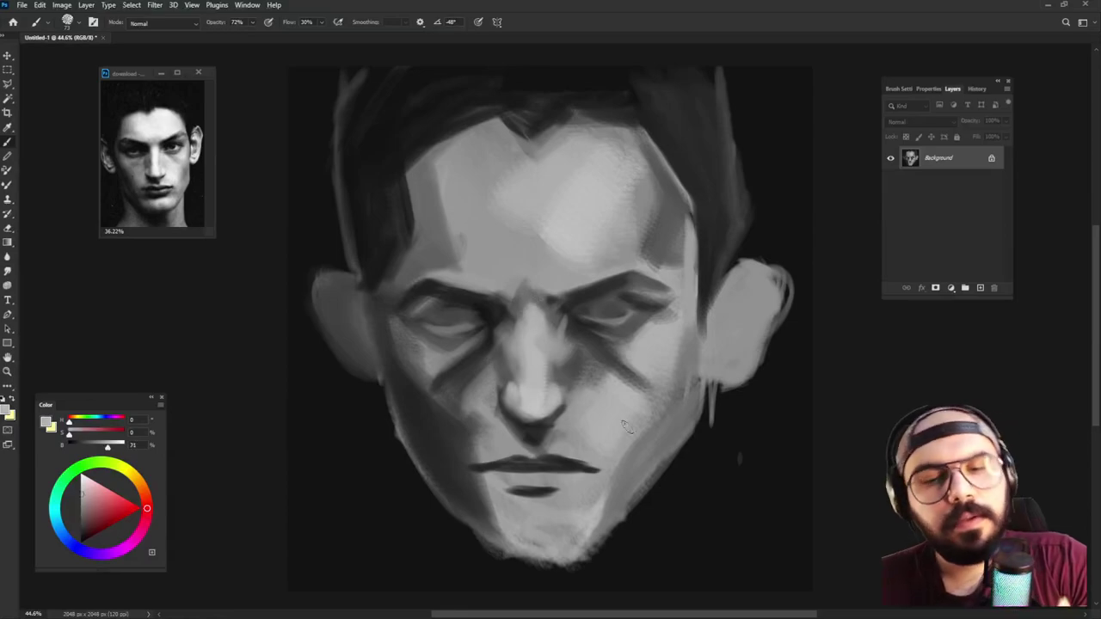
Step: Break up the diagonal shadow beside the nose on the viewer's-left cheek with sampled mid-grey and a larger brush
alt+click(507, 359)
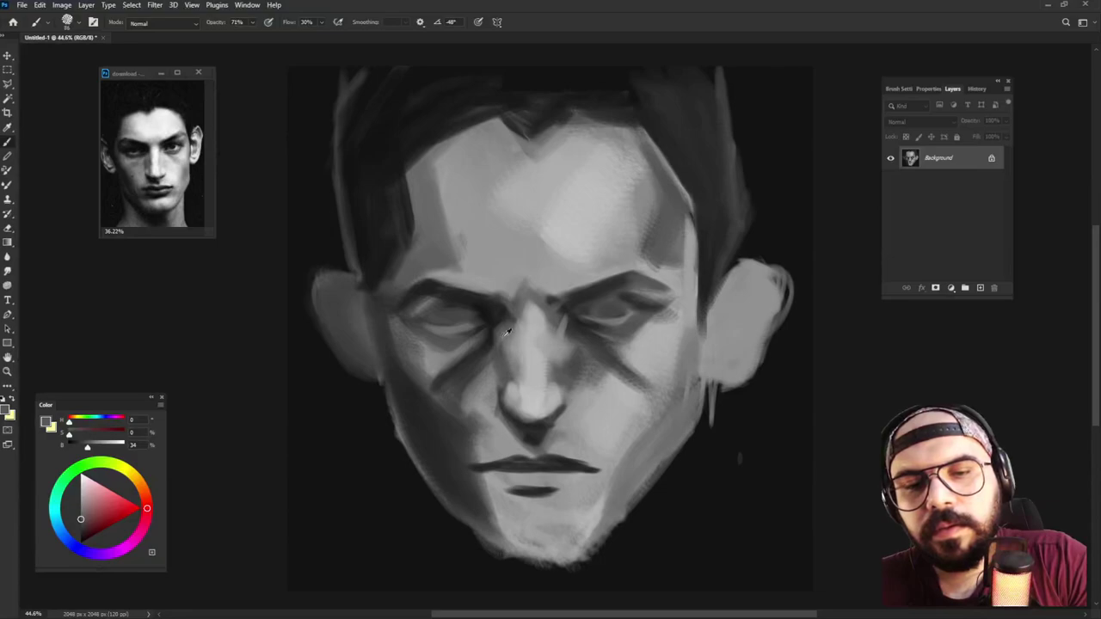
mouse_move(490, 342)
mouse_down()
mouse_move(470, 363)
mouse_move(486, 344)
mouse_up()
alt+right_click(485, 380)
alt+click(482, 365)
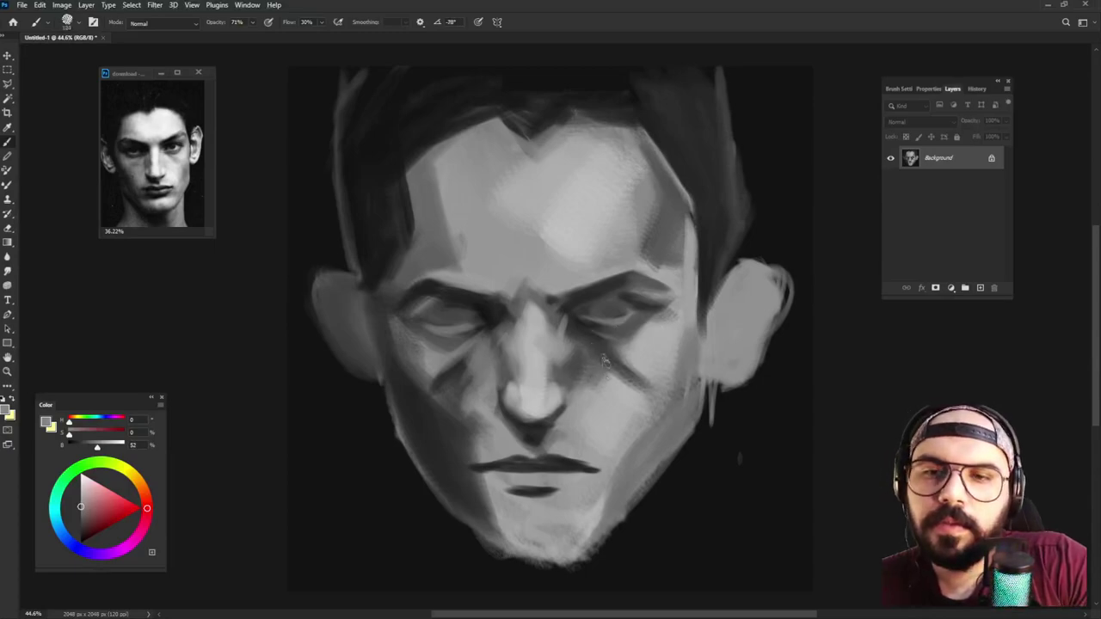
Step: Lighten the shadow between the nose and the viewer's-right cheek, blending it with sampled mid-greys
alt+click(598, 394)
alt+right_click(592, 377)
mouse_move(583, 365)
mouse_down()
mouse_move(580, 375)
mouse_move(586, 359)
mouse_move(571, 329)
mouse_move(599, 353)
mouse_up()
alt+click(581, 346)
alt+click(582, 365)
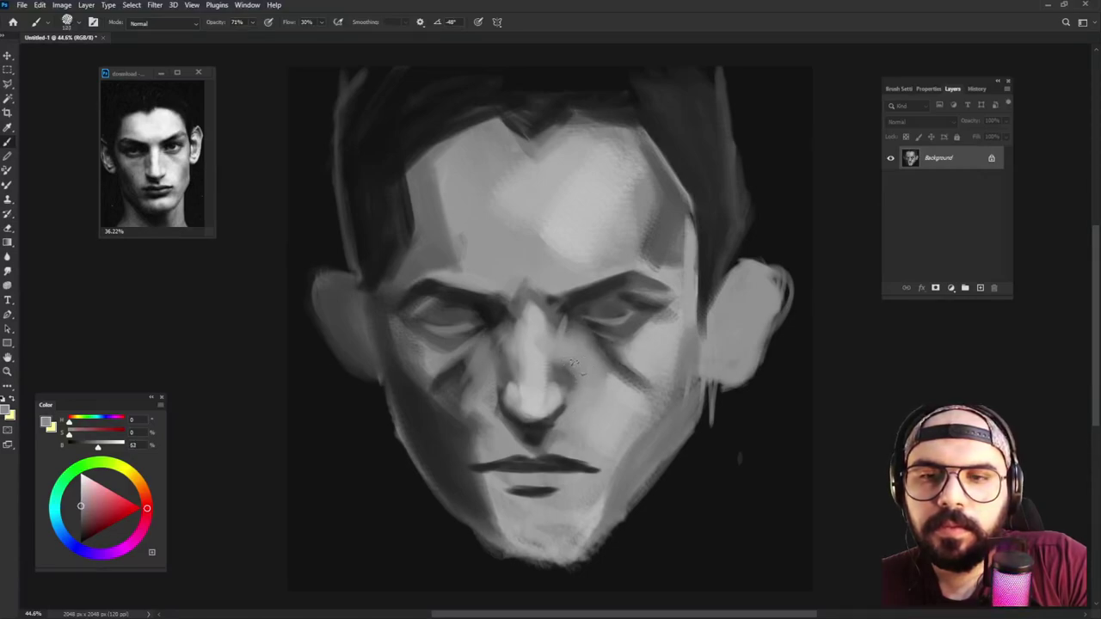
alt+click(594, 368)
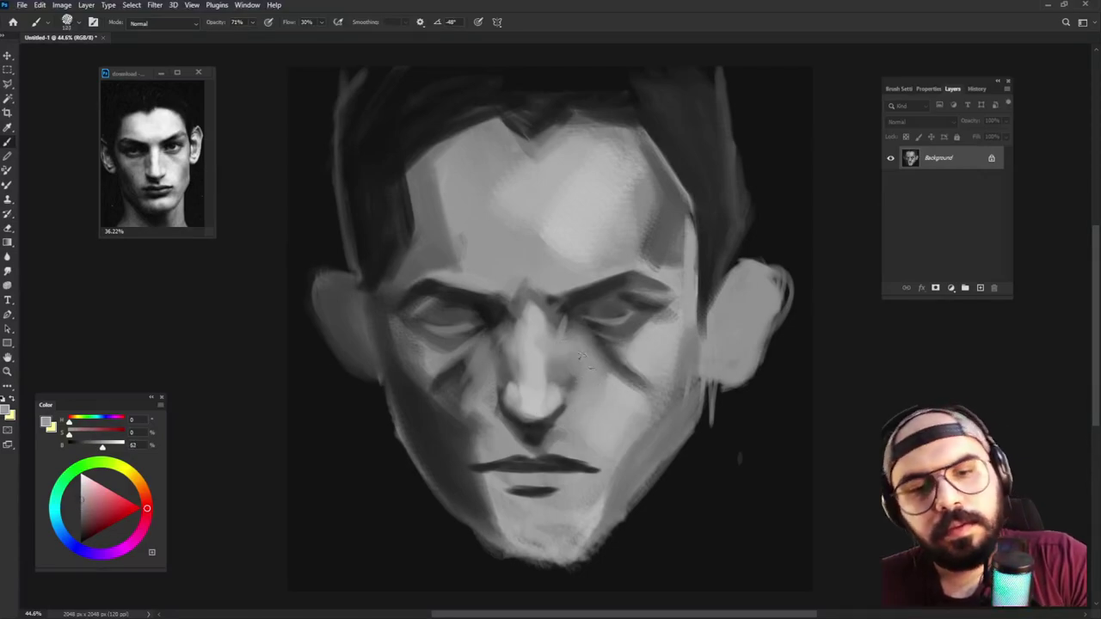
drag(577, 385, 545, 362)
Step: Brighten the nose bridge with sampled light grey and refine its transitions toward the inner eye corners
alt+click(533, 341)
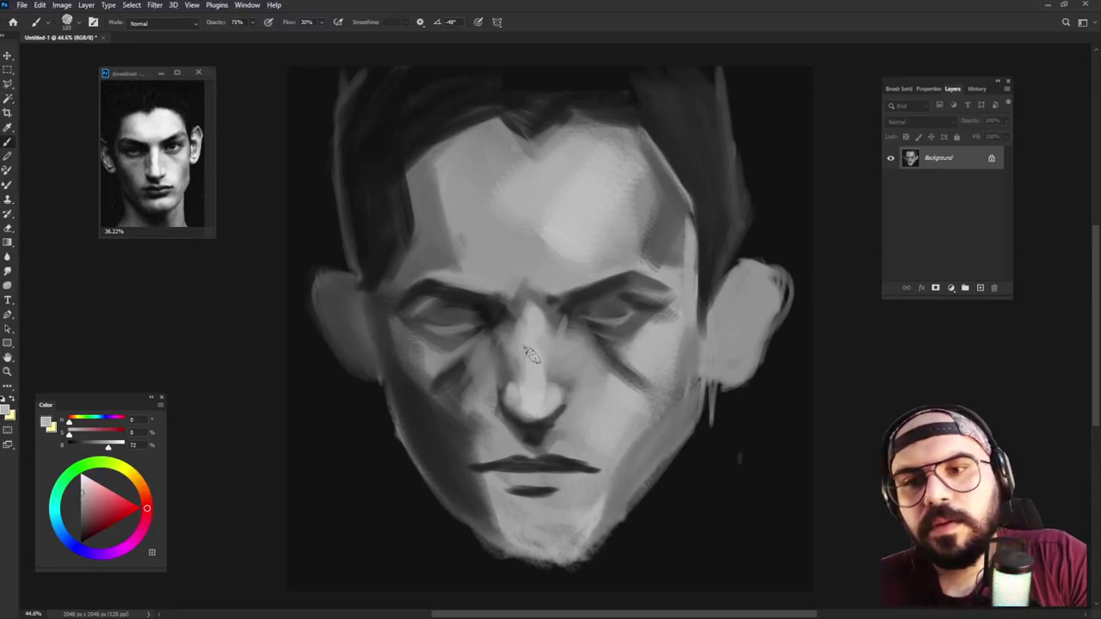
alt+right_click(544, 333)
mouse_move(503, 334)
mouse_down()
mouse_move(620, 338)
mouse_move(557, 329)
mouse_move(526, 357)
mouse_move(496, 329)
mouse_up()
alt+click(558, 324)
alt+click(528, 352)
alt+right_click(602, 351)
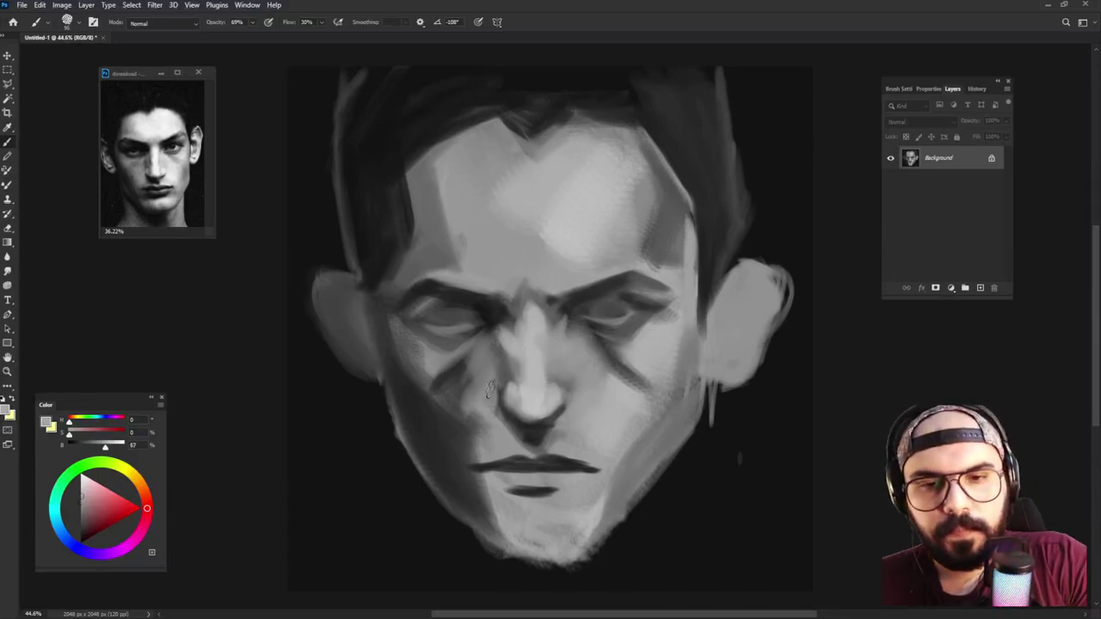
Step: Smooth the outer cheek plane below the viewer's-left eye with sampled mid-grey and a larger brush
alt+click(435, 354)
alt+right_click(442, 343)
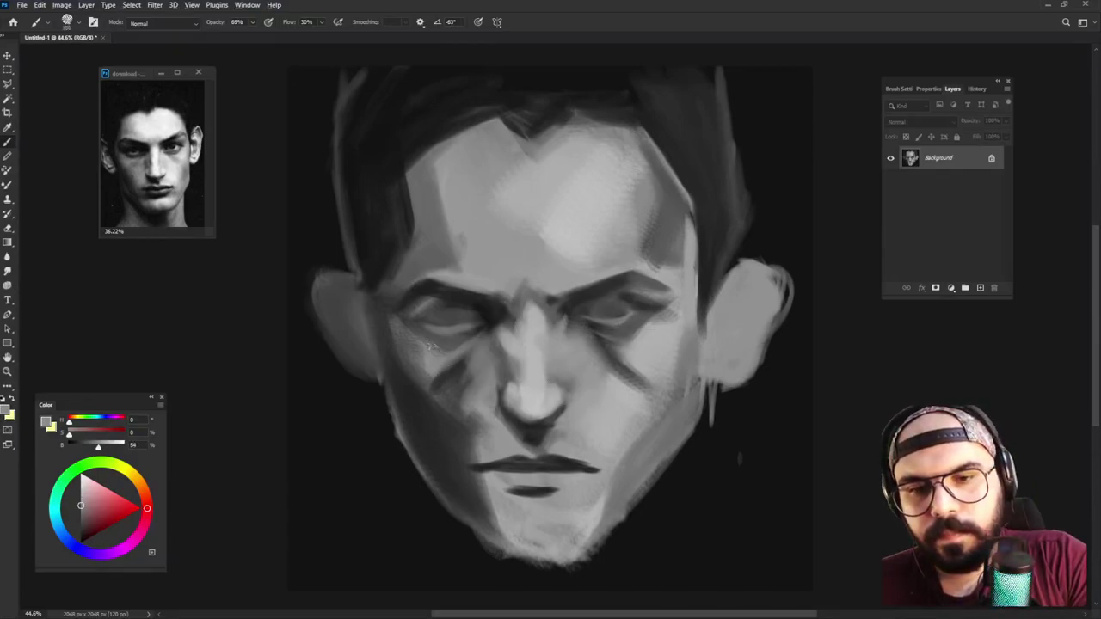
drag(412, 328, 415, 376)
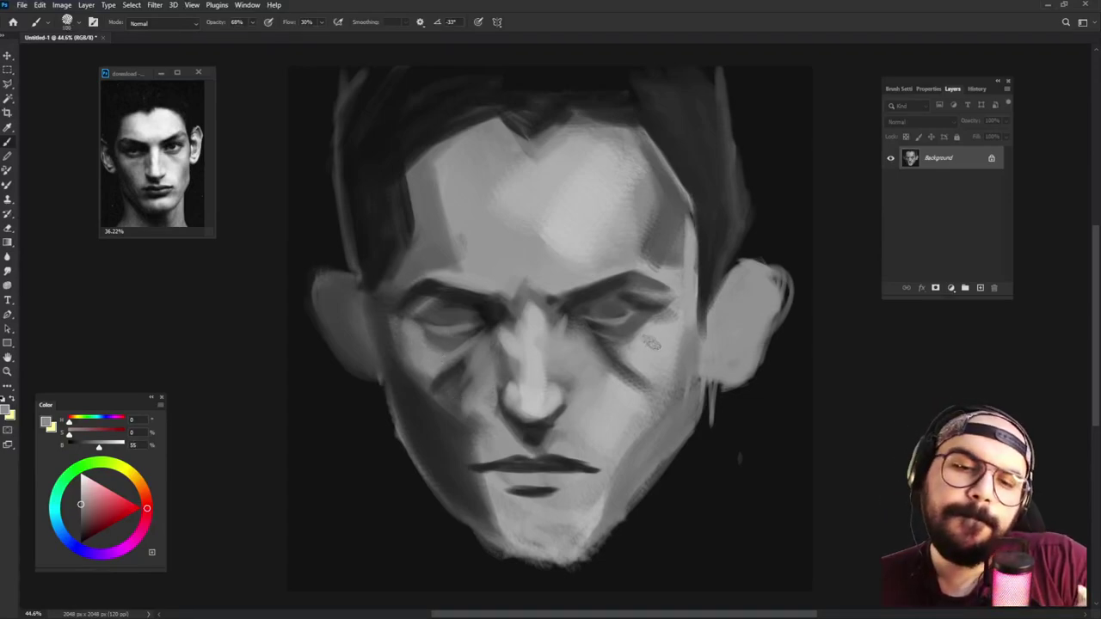
Step: Reshape the viewer's-right upper eyelid and outer eye corner, then smooth the upper cheek beside it with sampled light grey
alt+click(653, 336)
drag(638, 289, 664, 293)
alt+click(675, 337)
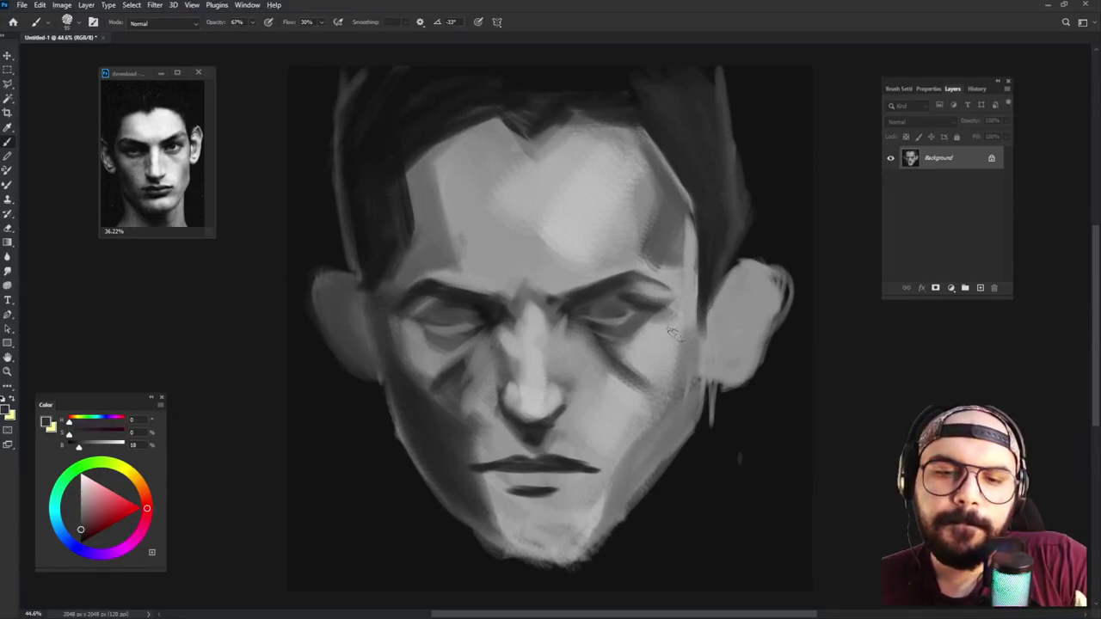
alt+click(661, 330)
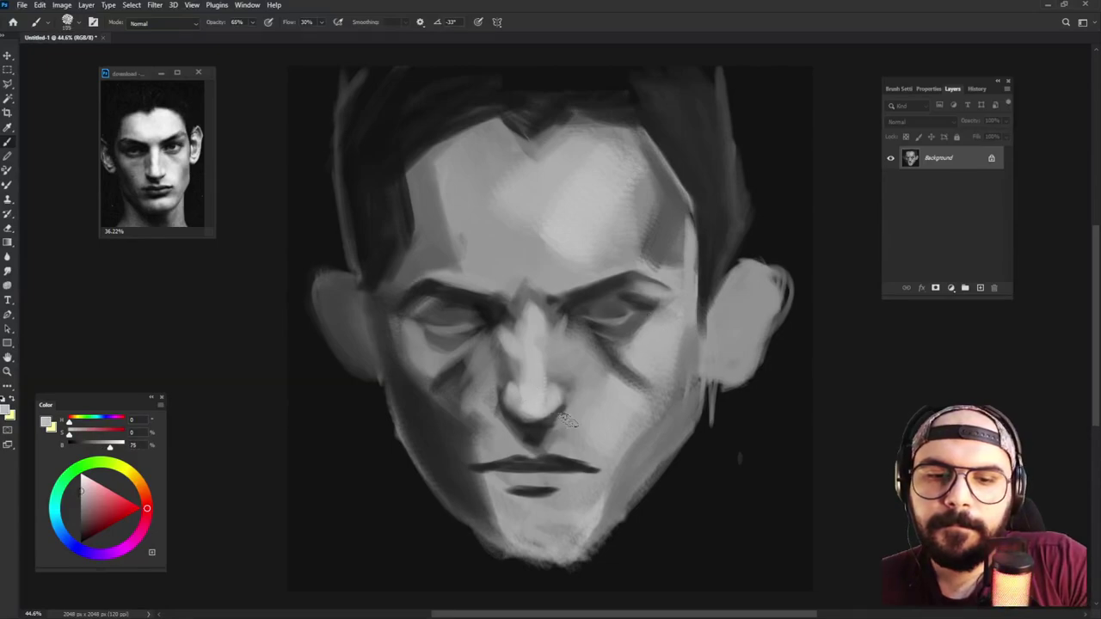
Step: Blend the viewer's-left cheek shadow toward the nose and mouth corner with sampled dark and mid greys
alt+click(524, 437)
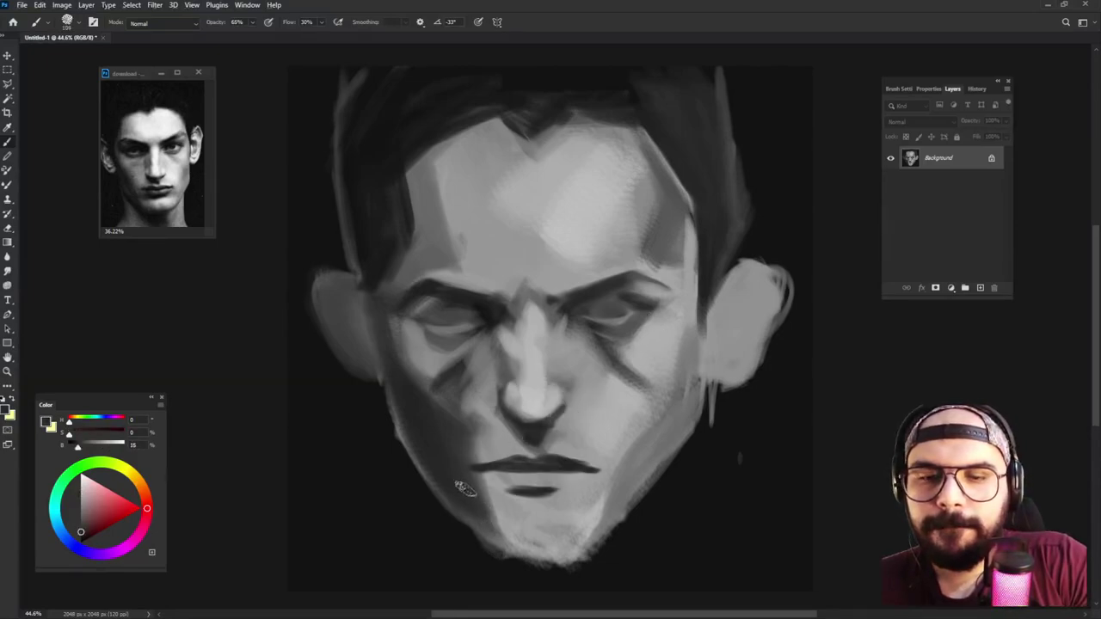
alt+click(485, 424)
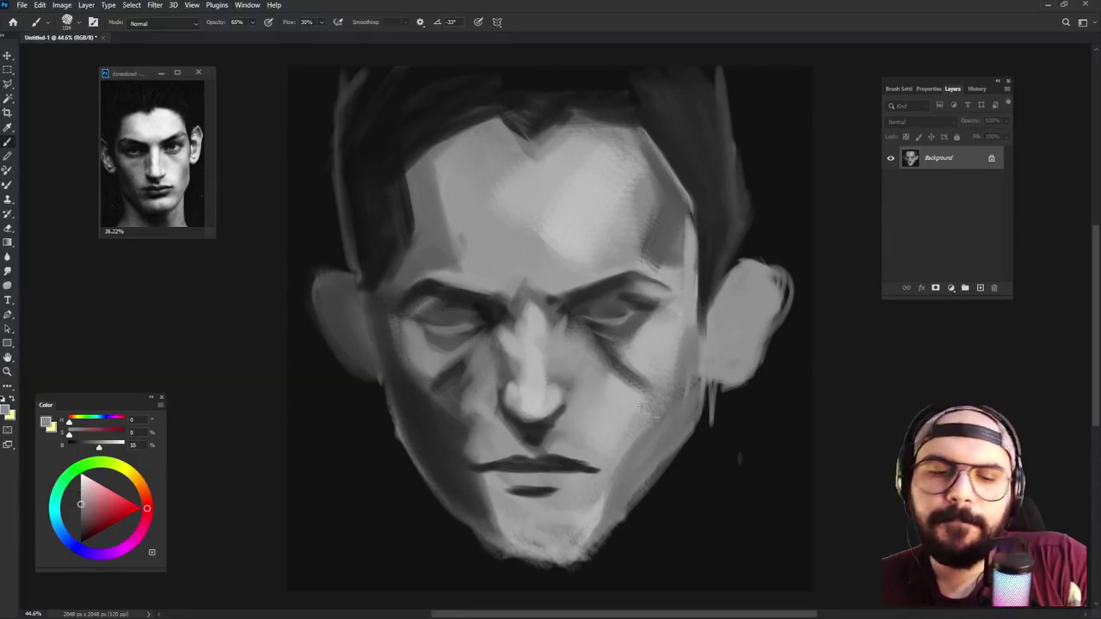
alt+click(457, 435)
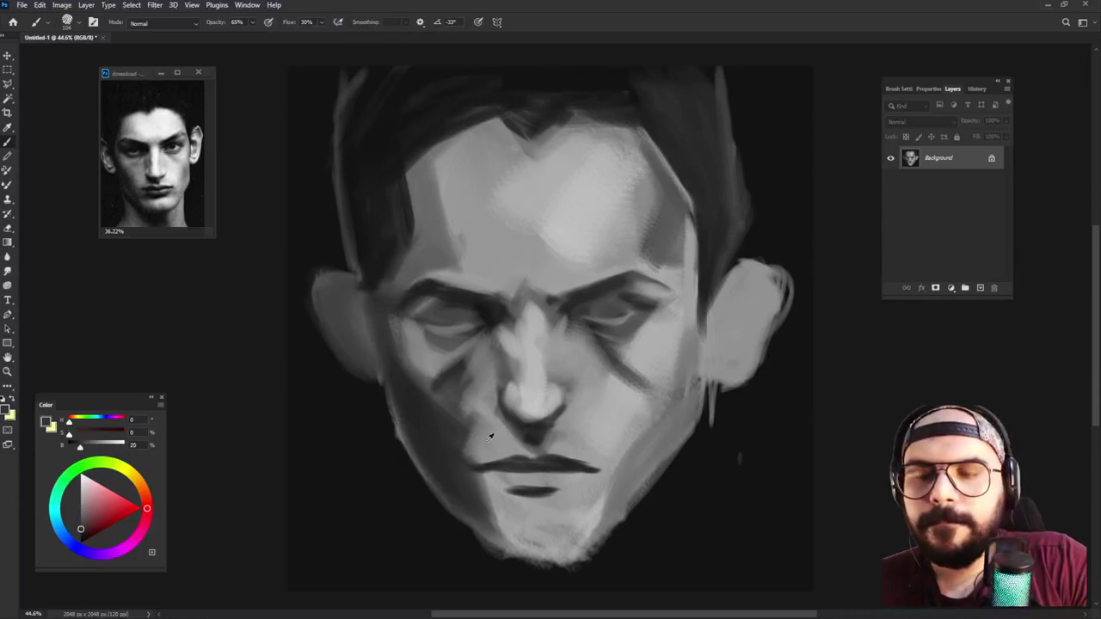
alt+click(485, 434)
alt+click(423, 454)
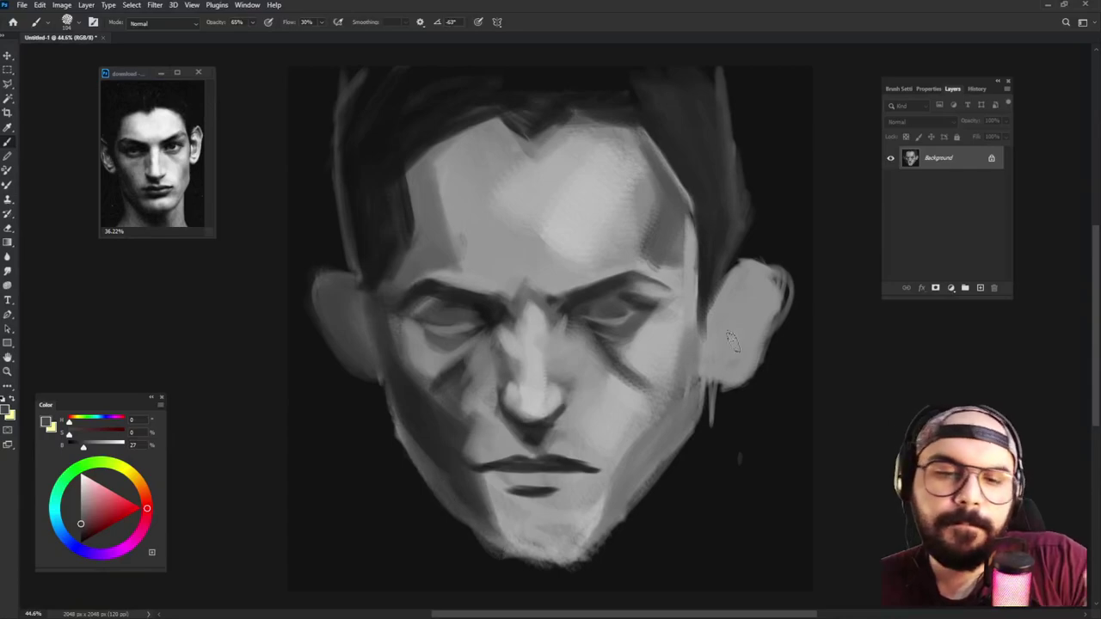
Step: Darken the plane between the lower lip and the chin with sampled dark grey
alt+click(490, 494)
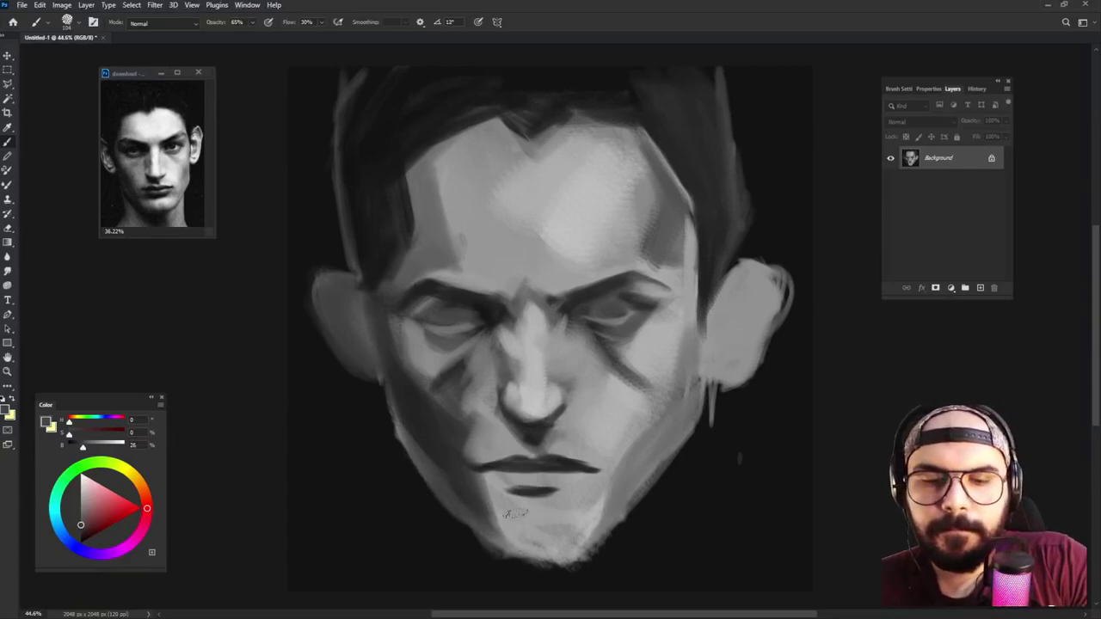
drag(497, 499, 528, 509)
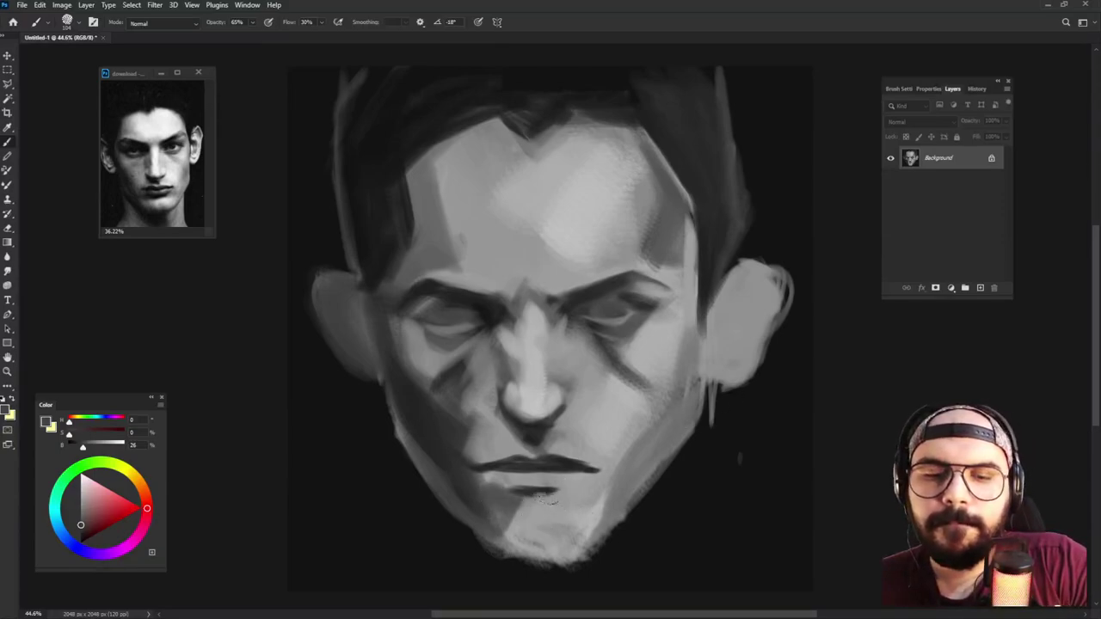
mouse_move(497, 506)
mouse_down()
mouse_move(570, 509)
mouse_move(497, 503)
mouse_move(628, 396)
mouse_move(554, 516)
mouse_up()
Step: Trim the viewer's-left jaw and chin contour to a cleaner edge with near-black sampled from the background
alt+click(418, 528)
mouse_move(408, 457)
mouse_down()
mouse_move(427, 479)
mouse_move(408, 475)
mouse_up()
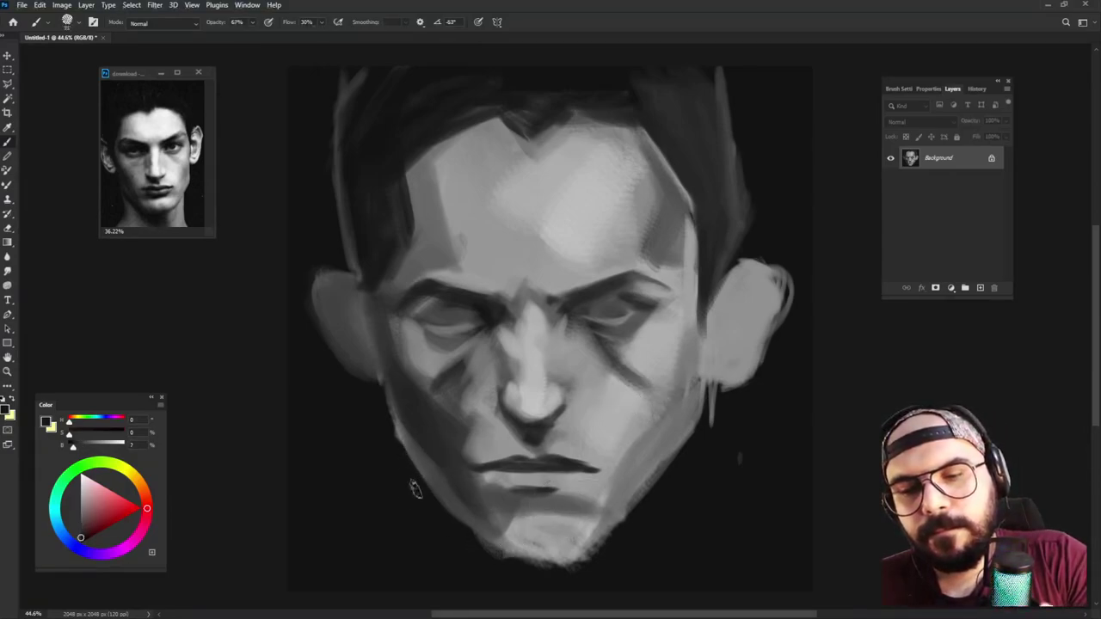
drag(398, 431, 485, 554)
drag(410, 454, 470, 528)
mouse_move(389, 408)
mouse_down()
mouse_move(419, 473)
mouse_move(524, 582)
mouse_move(547, 571)
mouse_move(521, 576)
mouse_move(538, 567)
mouse_move(485, 558)
mouse_move(593, 569)
mouse_move(570, 568)
mouse_move(608, 547)
mouse_move(608, 558)
mouse_move(589, 568)
mouse_move(617, 534)
mouse_up()
alt+click(514, 564)
Step: Extend the viewer's-right jaw into a more angular corner with sampled mid-grey
alt+click(688, 423)
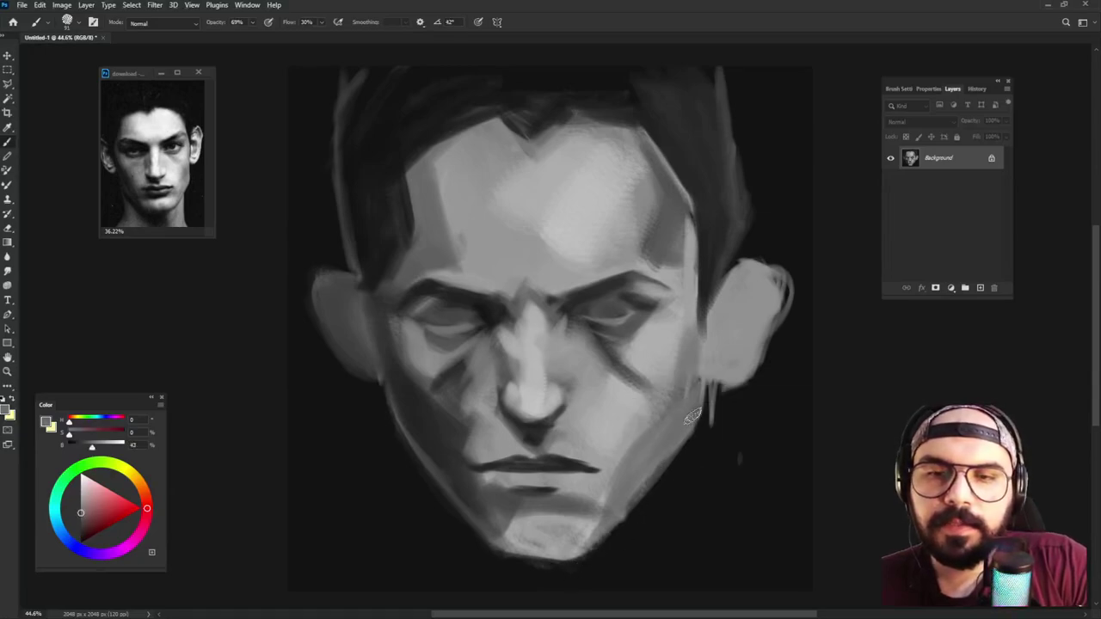
right_click(698, 422)
drag(696, 433, 607, 537)
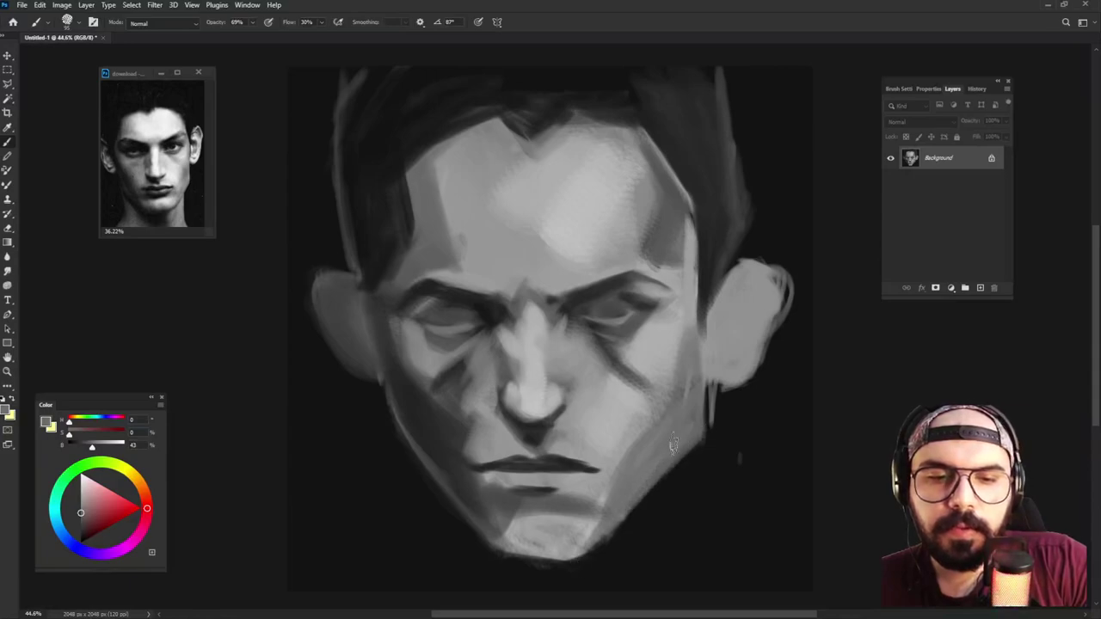
Step: Refine the viewer's-left jaw edge below the ear with sampled dark grey
alt+click(402, 427)
drag(394, 409, 447, 494)
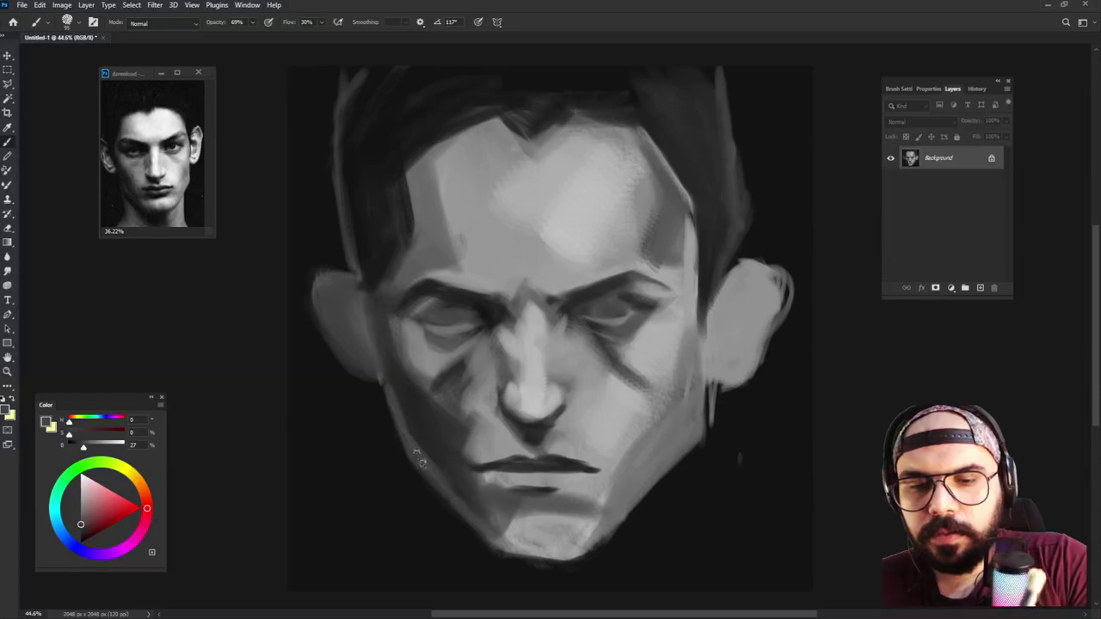
alt+click(399, 424)
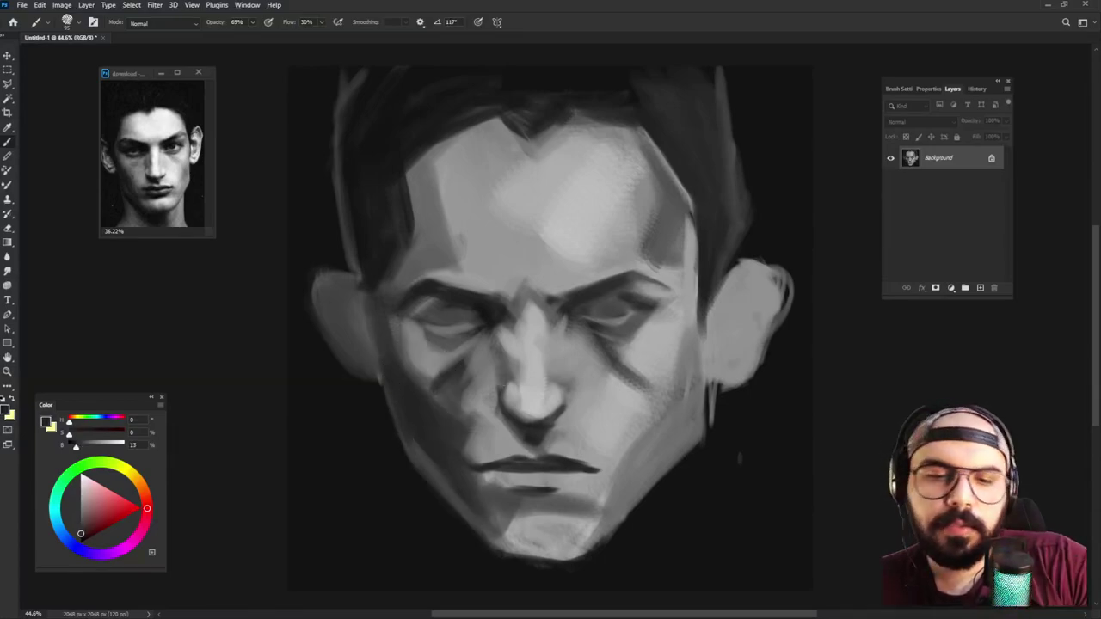
Step: Paint a dark diagonal shadow below the viewer's-right cheekbone toward the jaw
alt+click(668, 425)
drag(642, 456, 651, 450)
mouse_move(677, 404)
mouse_down()
mouse_move(648, 450)
mouse_move(675, 401)
mouse_move(647, 455)
mouse_up()
alt+click(660, 442)
drag(678, 421, 669, 435)
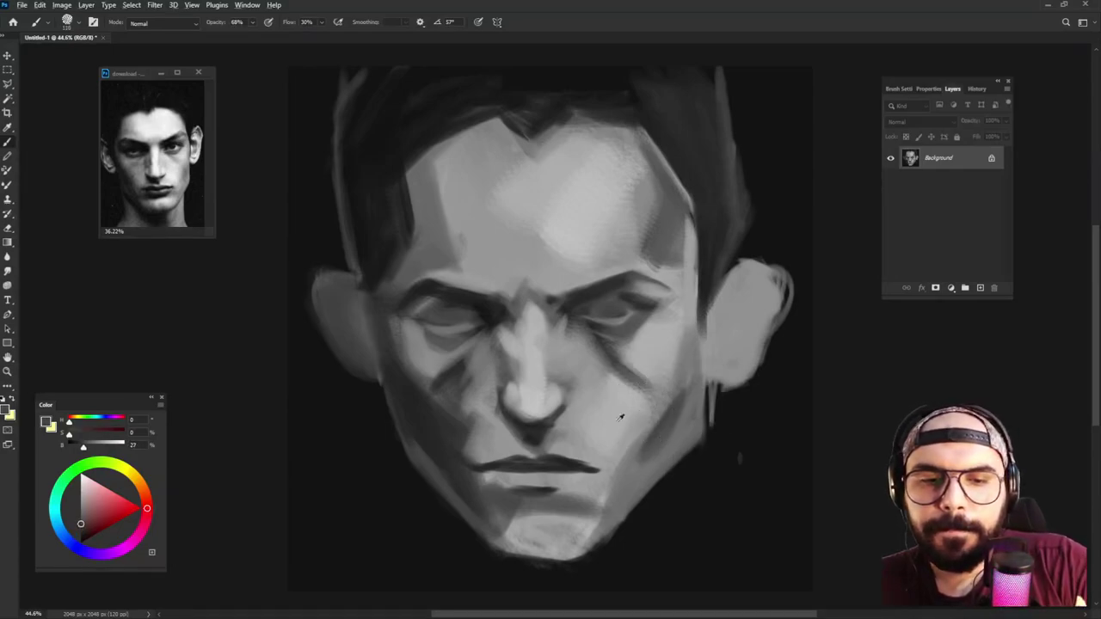
Step: Soften the diagonal shadow below the viewer's-left eye and unify the cheek plane with sampled mid and dark greys
alt+click(606, 337)
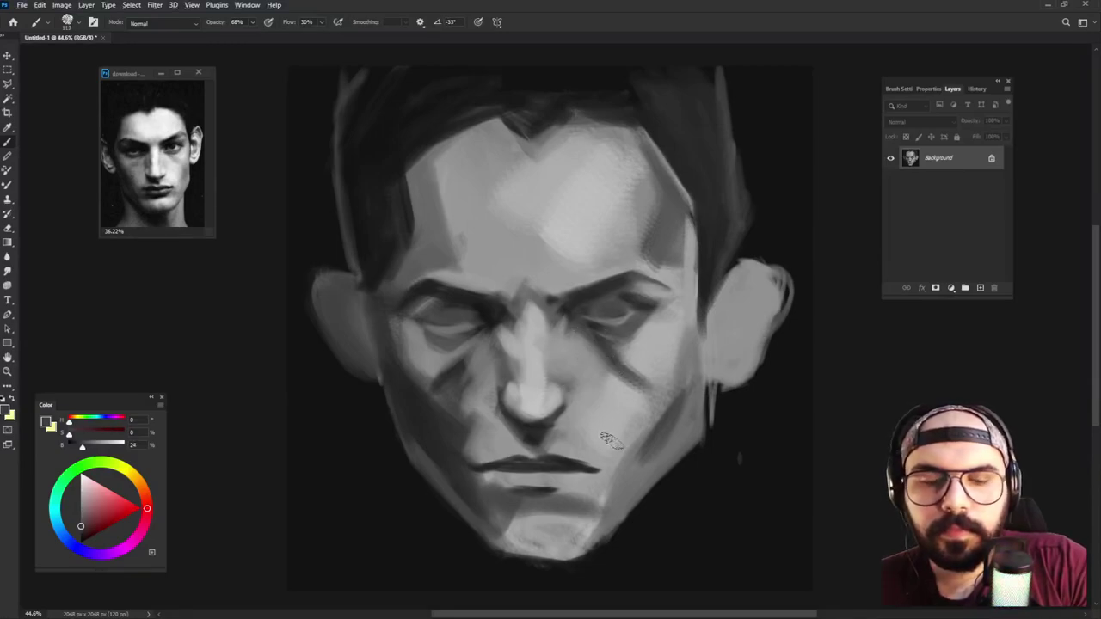
alt+click(443, 374)
drag(444, 377, 478, 349)
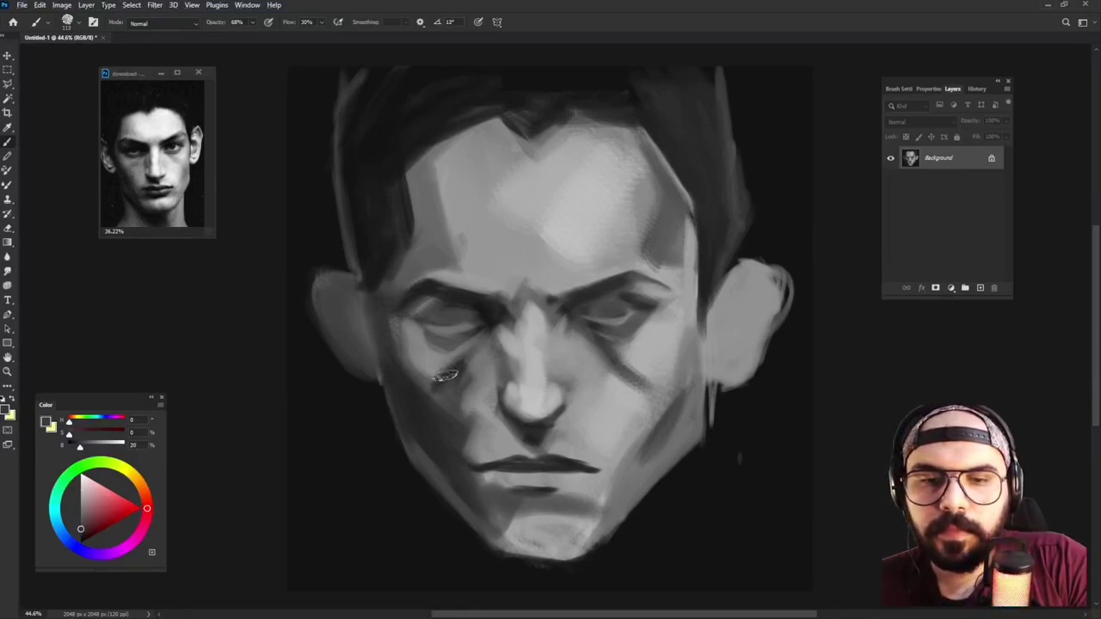
alt+click(460, 363)
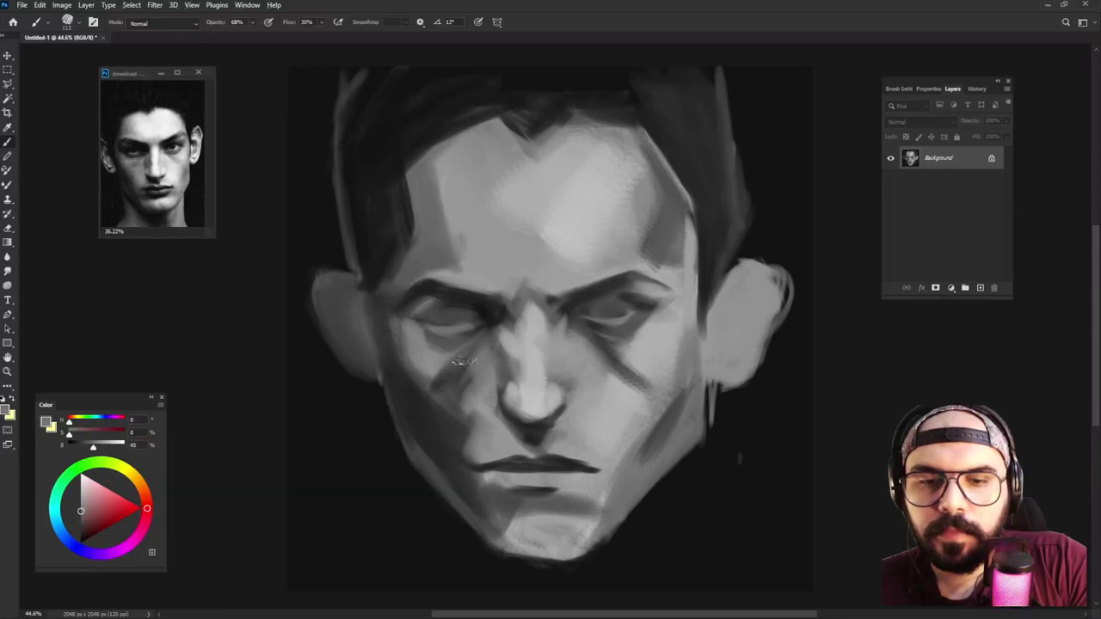
alt+click(430, 370)
alt+click(447, 344)
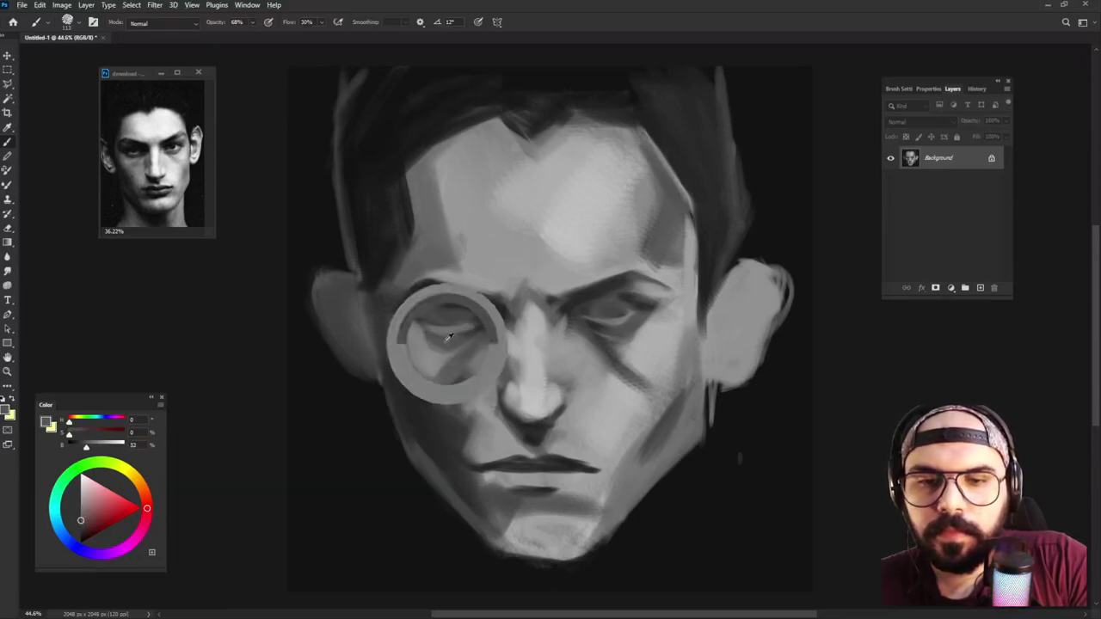
alt+click(411, 377)
alt+click(395, 344)
mouse_move(401, 339)
mouse_down()
mouse_move(415, 371)
mouse_move(442, 349)
mouse_move(479, 413)
mouse_move(477, 437)
mouse_up()
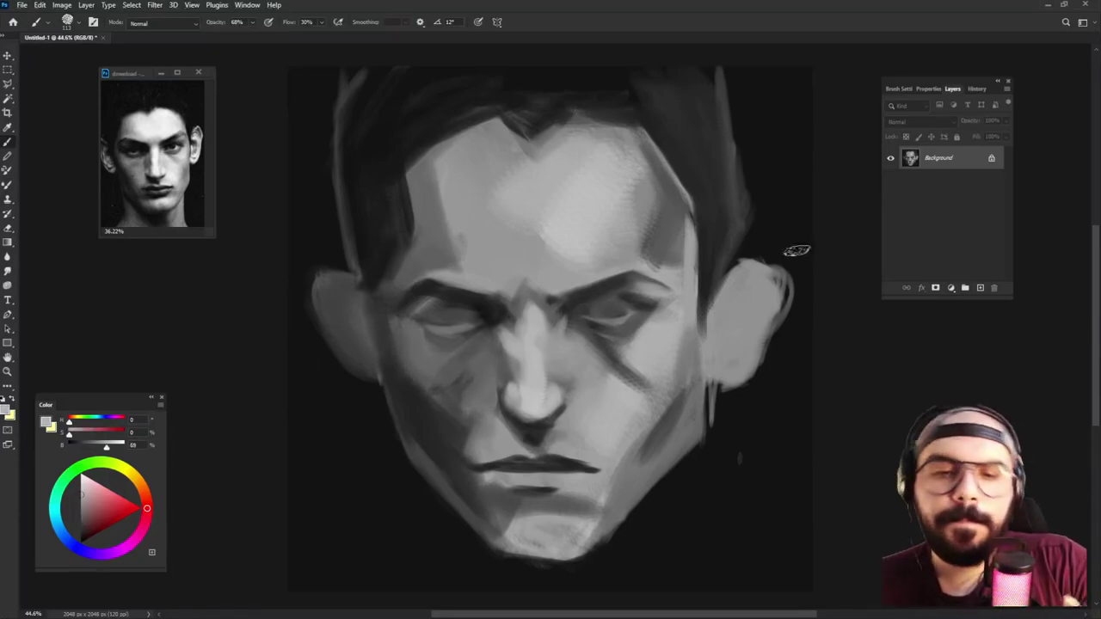
Step: Deepen the shadows around the viewer's-left eye, from the inner corner to the lids and below the eye, with dark grey
alt+click(490, 312)
drag(491, 337, 476, 334)
alt+click(472, 332)
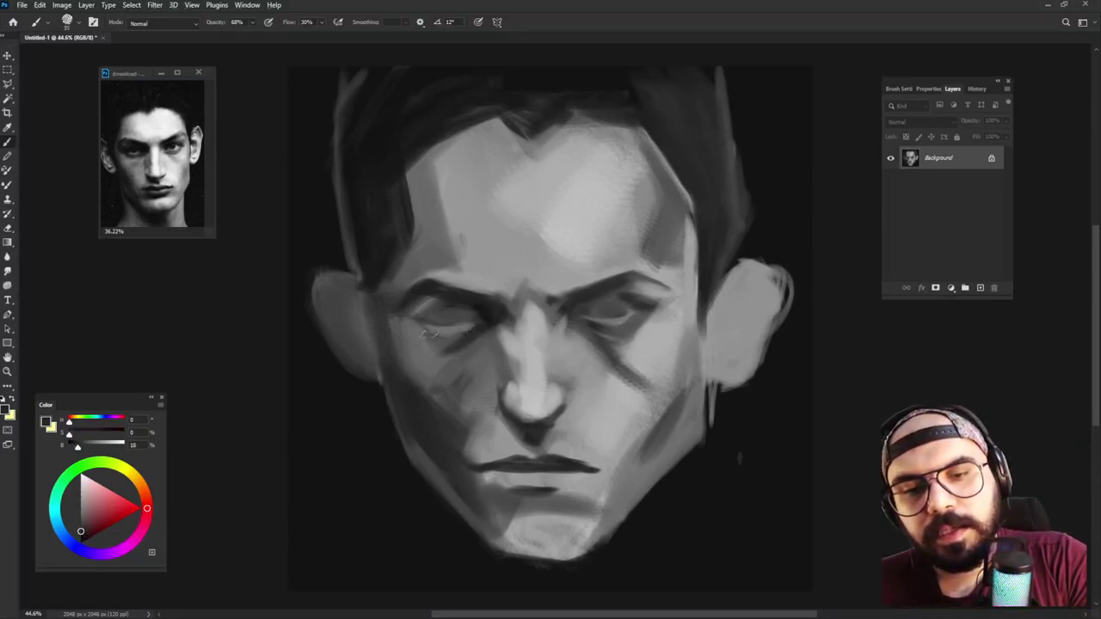
alt+click(449, 294)
mouse_move(429, 301)
mouse_down()
mouse_move(404, 316)
mouse_move(428, 296)
mouse_up()
mouse_move(451, 342)
mouse_down()
mouse_move(406, 315)
mouse_move(463, 309)
mouse_up()
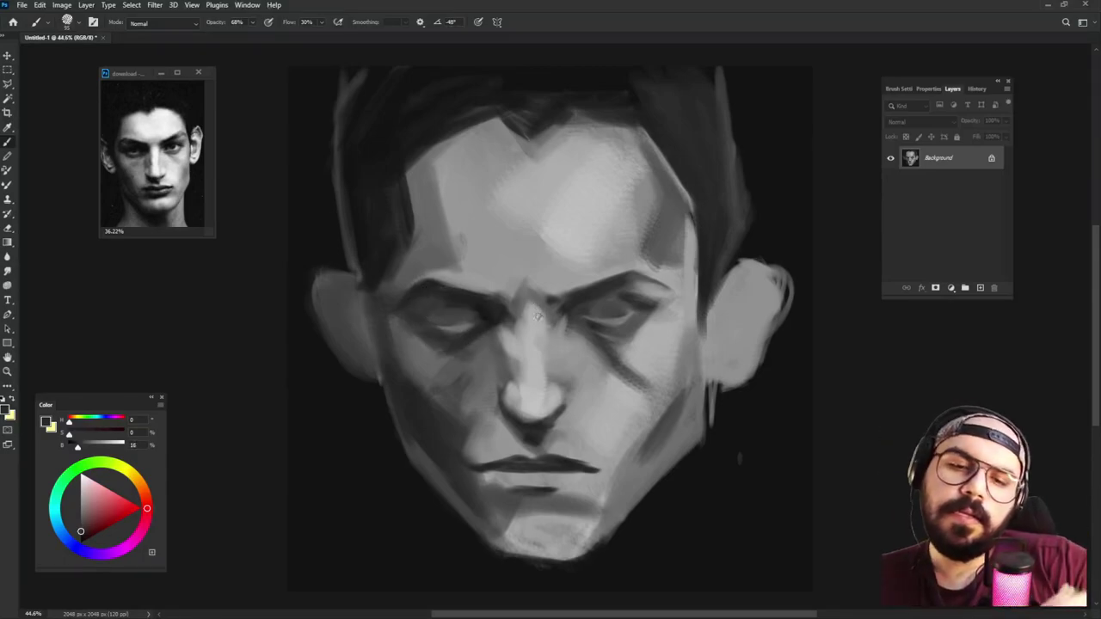
alt+right_click(489, 354)
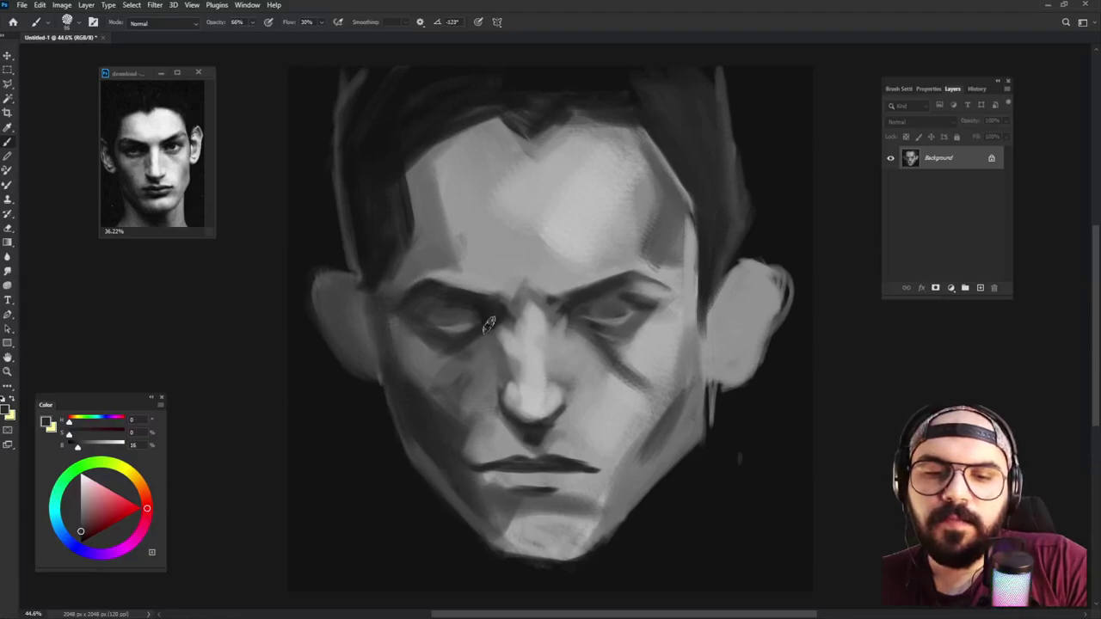
alt+right_click(501, 335)
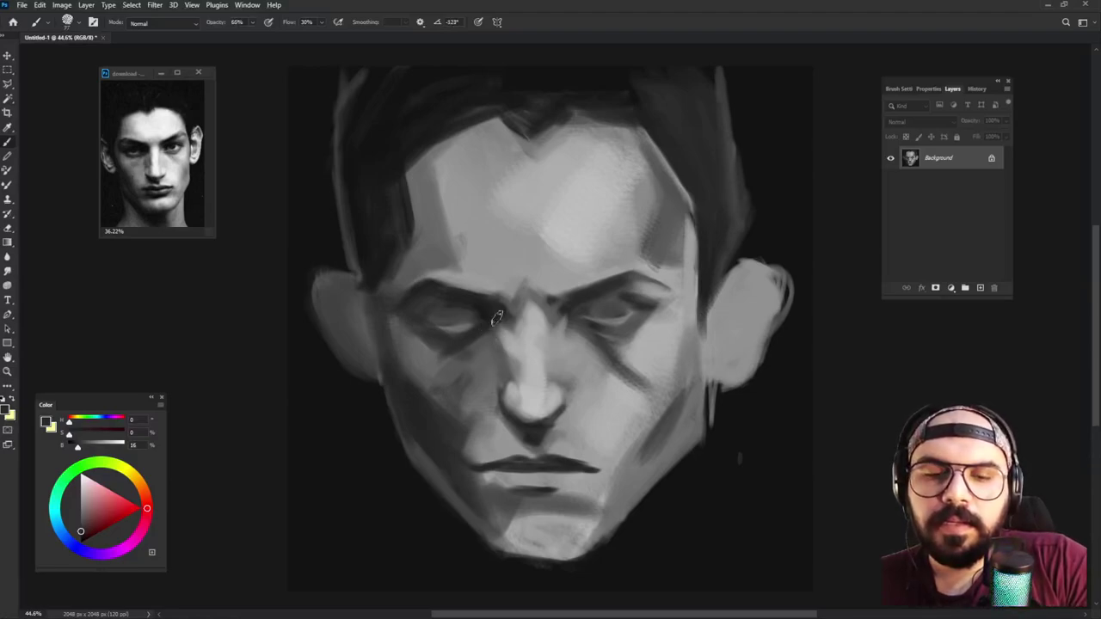
drag(497, 321, 502, 323)
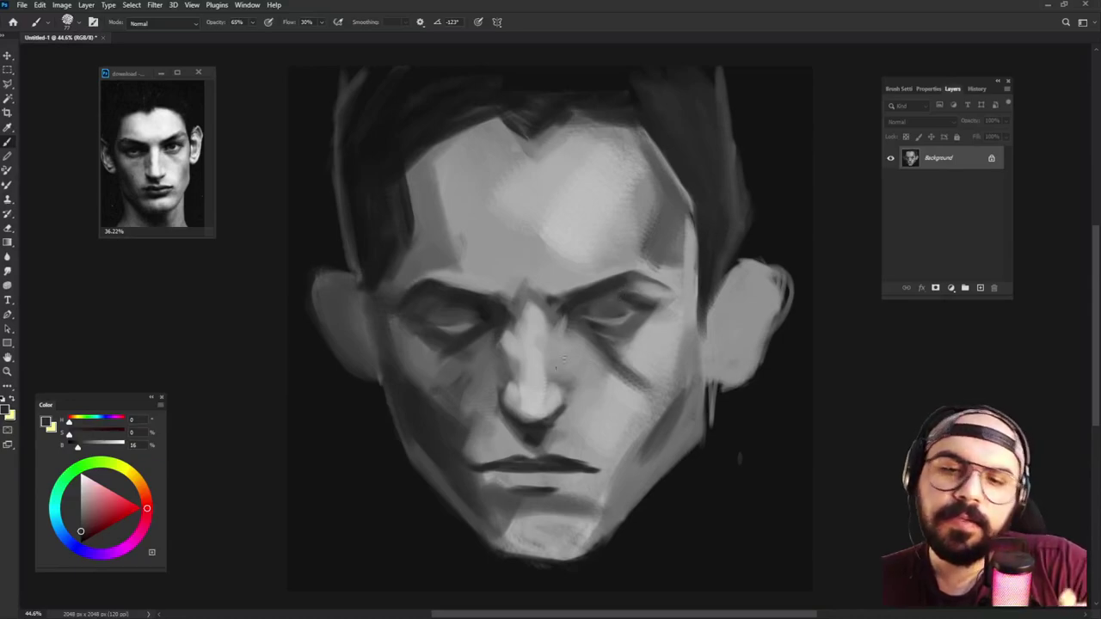
Step: Soften the viewer's-left temple plane, then lower and clean the hairline with sampled dark hair grey at 100% opacity
alt+click(450, 206)
alt+right_click(457, 200)
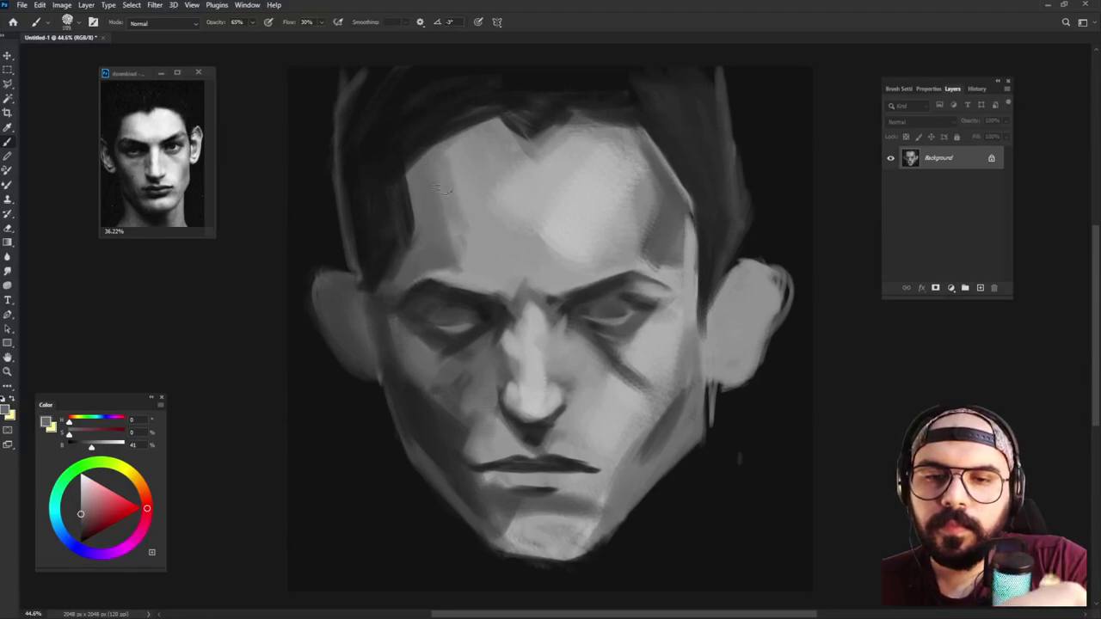
alt+click(421, 118)
mouse_move(411, 165)
mouse_down()
mouse_move(511, 117)
mouse_move(390, 179)
mouse_move(499, 118)
mouse_move(449, 137)
mouse_move(467, 126)
mouse_move(386, 185)
mouse_up()
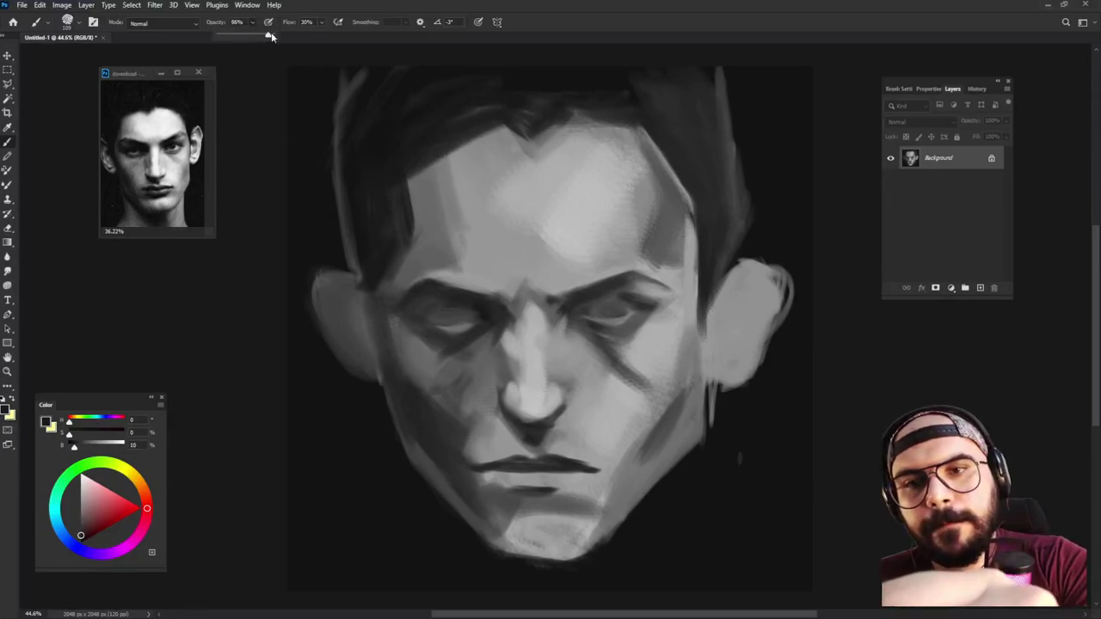
mouse_move(447, 146)
mouse_down()
mouse_move(516, 122)
mouse_move(542, 133)
mouse_move(628, 87)
mouse_up()
drag(571, 114, 663, 127)
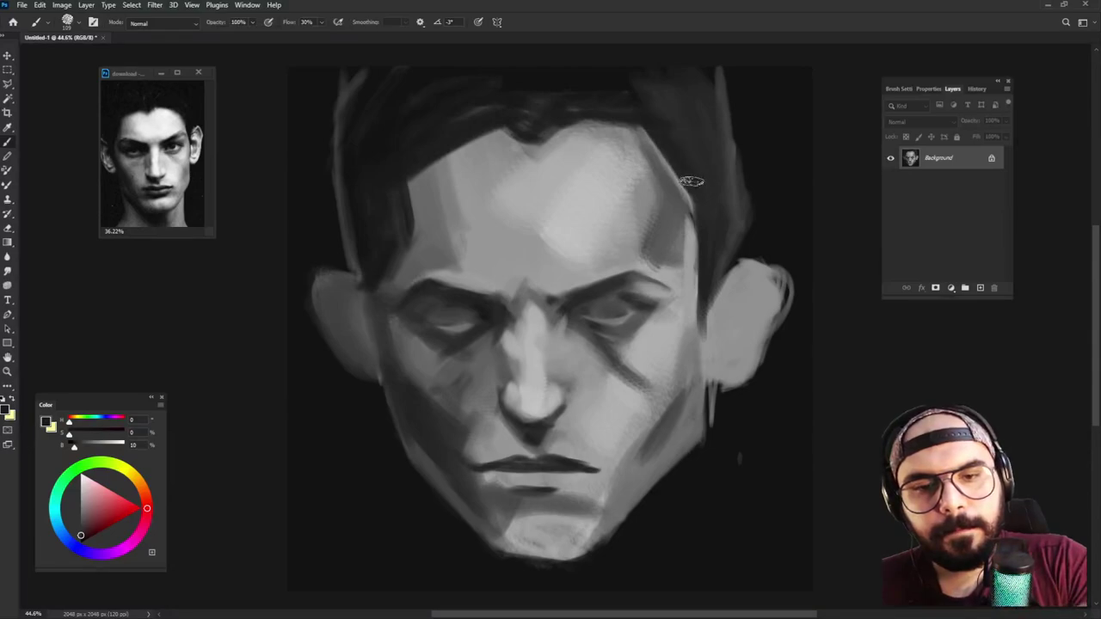
Step: Paint a dark sideburn and separating edge between the viewer's-left ear and the cheek with sampled near-black
drag(371, 282, 356, 301)
alt+click(317, 244)
drag(365, 244, 357, 306)
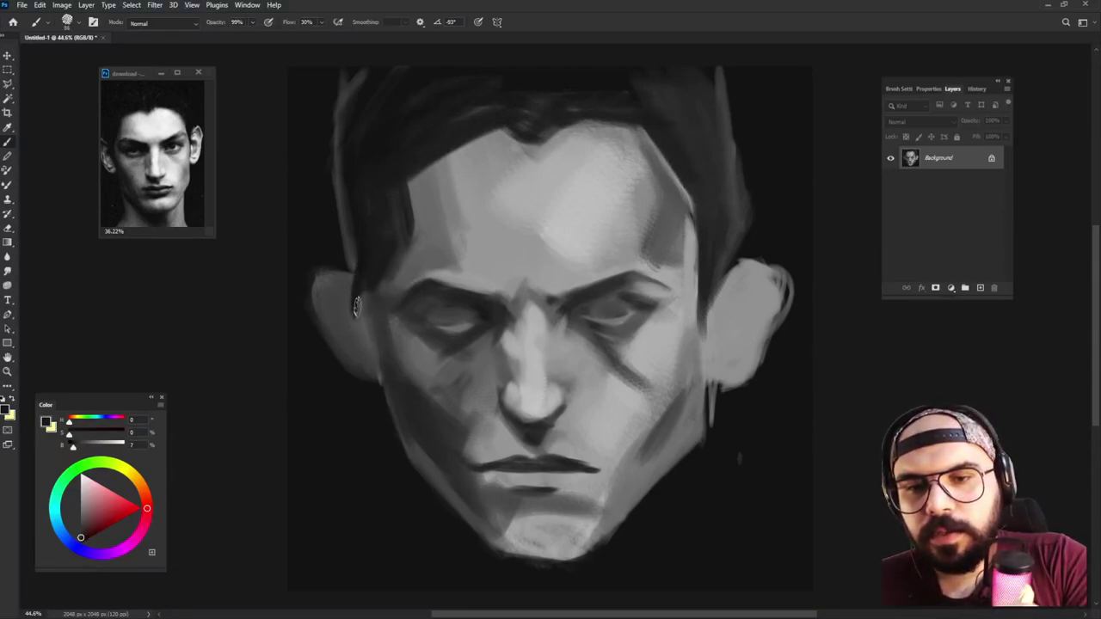
drag(371, 354, 399, 414)
drag(363, 323, 385, 379)
drag(357, 296, 424, 480)
Step: Extend a dark sideburn between the viewer's-right ear and cheek, refining its edge with sampled greys
mouse_move(705, 226)
mouse_down()
mouse_move(716, 335)
mouse_move(702, 361)
mouse_up()
mouse_move(711, 310)
mouse_down()
mouse_move(705, 377)
mouse_move(720, 335)
mouse_move(707, 375)
mouse_up()
alt+click(714, 351)
alt+click(689, 337)
drag(705, 292, 700, 365)
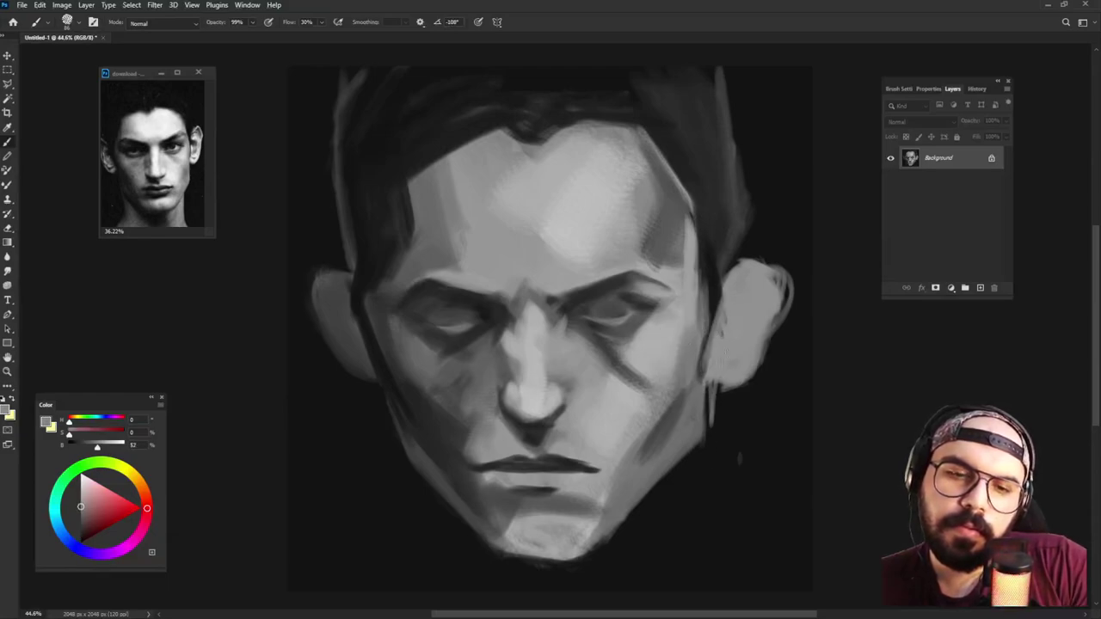
alt+click(720, 293)
drag(718, 308, 707, 370)
Step: Outline the new jaw shape on both sides and across the chin with light grey contour lines
alt+right_click(727, 336)
alt+click(669, 342)
mouse_move(722, 317)
mouse_down()
mouse_move(698, 393)
mouse_move(705, 463)
mouse_move(602, 547)
mouse_up()
drag(719, 443, 598, 548)
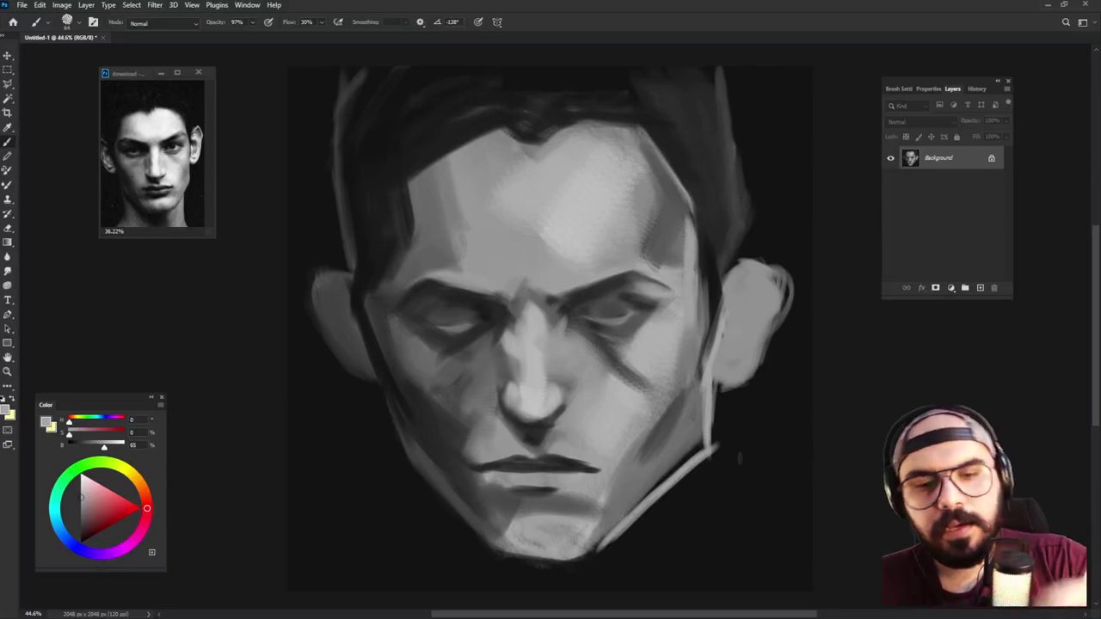
drag(369, 327, 404, 451)
drag(379, 346, 408, 465)
mouse_move(392, 418)
mouse_down()
mouse_move(406, 469)
mouse_move(509, 561)
mouse_move(603, 554)
mouse_move(700, 436)
mouse_move(612, 535)
mouse_up()
Step: Fill both sides of the jaw out to the light contour with sampled mid and dark greys
alt+click(694, 420)
drag(687, 457, 608, 541)
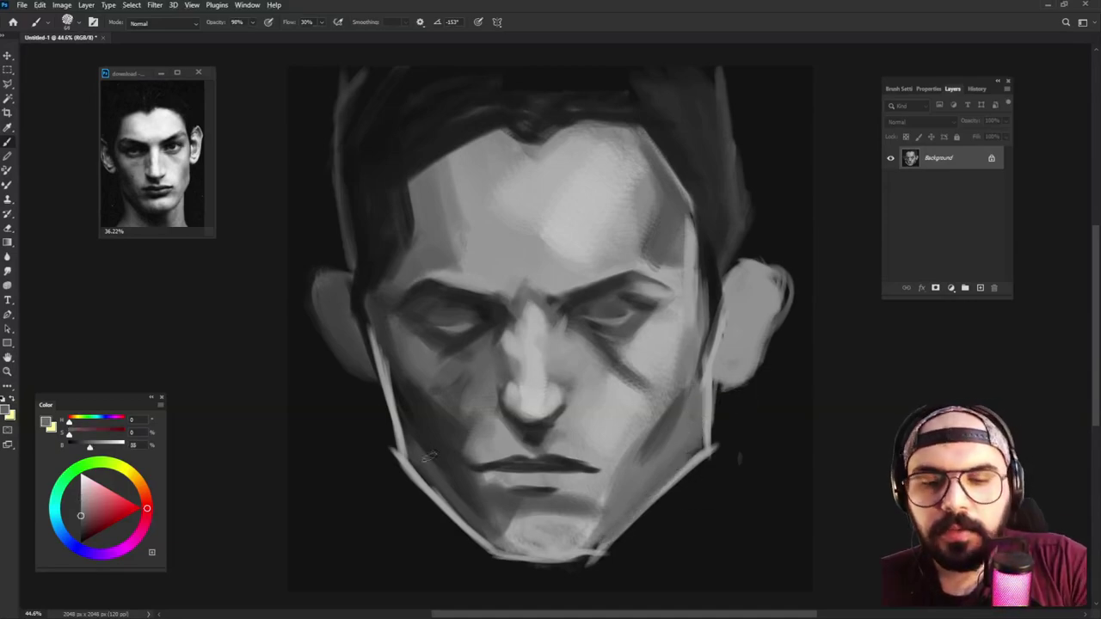
alt+click(424, 429)
mouse_move(380, 333)
mouse_down()
mouse_move(413, 464)
mouse_move(460, 508)
mouse_up()
alt+click(427, 465)
alt+click(397, 447)
drag(418, 461, 476, 535)
Step: Deepen and blend the viewer's-left lower jaw shadow with sampled dark greys and a larger brush
alt+click(428, 453)
drag(401, 438, 449, 489)
alt+click(436, 482)
alt+click(430, 430)
alt+click(441, 434)
drag(402, 431, 486, 537)
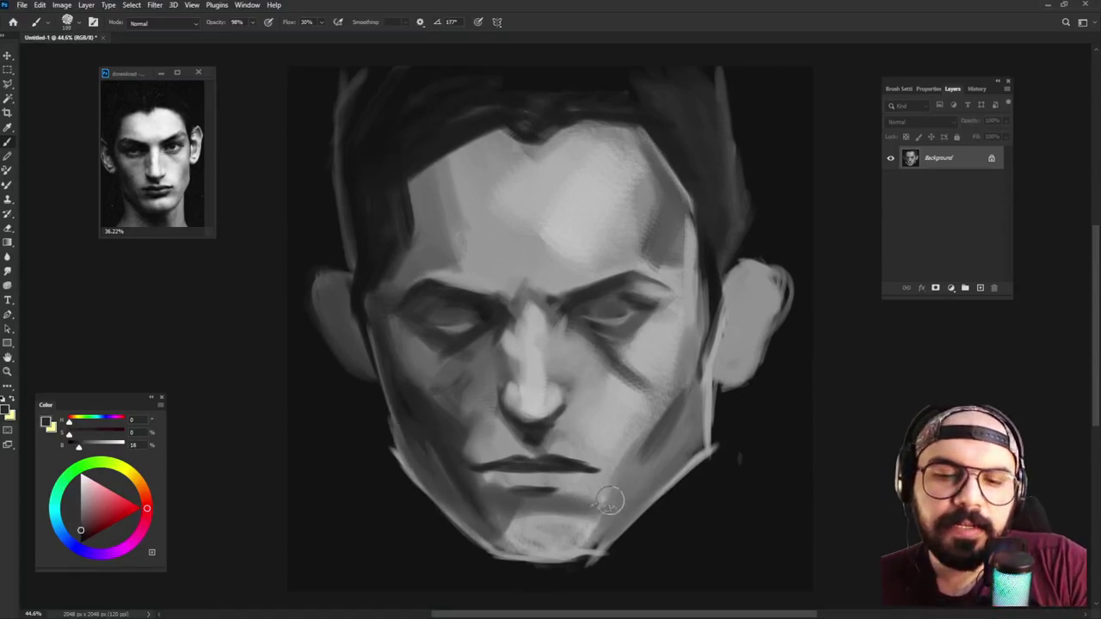
Step: Shade the chin with sampled dark grey, undo a stray cheek stroke, and touch up the viewer's-left jaw edge
alt+click(524, 511)
mouse_move(541, 501)
mouse_down()
mouse_move(503, 520)
mouse_move(505, 546)
mouse_move(509, 513)
mouse_move(504, 540)
mouse_move(517, 543)
mouse_move(515, 523)
mouse_move(523, 545)
mouse_move(552, 548)
mouse_move(524, 509)
mouse_move(537, 502)
mouse_move(568, 539)
mouse_up()
alt+click(407, 452)
drag(407, 448, 460, 434)
key(ctrl+z)
drag(388, 403, 402, 467)
Step: Paint a dark inner hollow in the viewer's-right ear and fill the viewer's-left ear with flat dark grey
alt+click(712, 296)
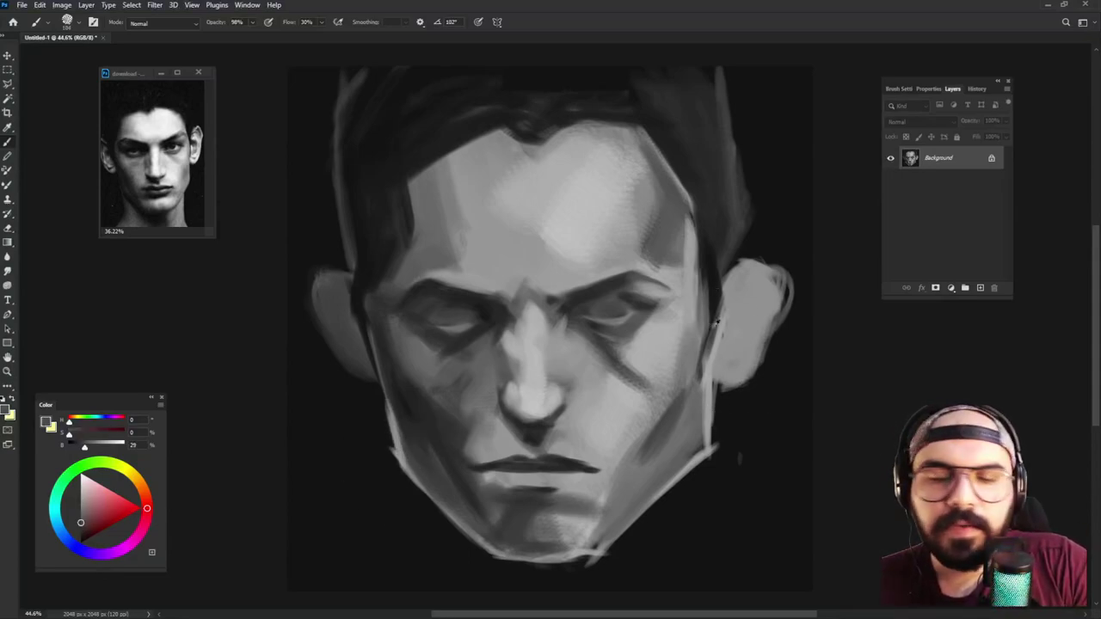
mouse_move(734, 321)
mouse_down()
mouse_move(741, 316)
mouse_move(727, 368)
mouse_up()
alt+click(329, 286)
mouse_move(315, 304)
mouse_down()
mouse_move(348, 384)
mouse_move(363, 389)
mouse_move(321, 297)
mouse_move(323, 324)
mouse_move(317, 280)
mouse_move(353, 285)
mouse_up()
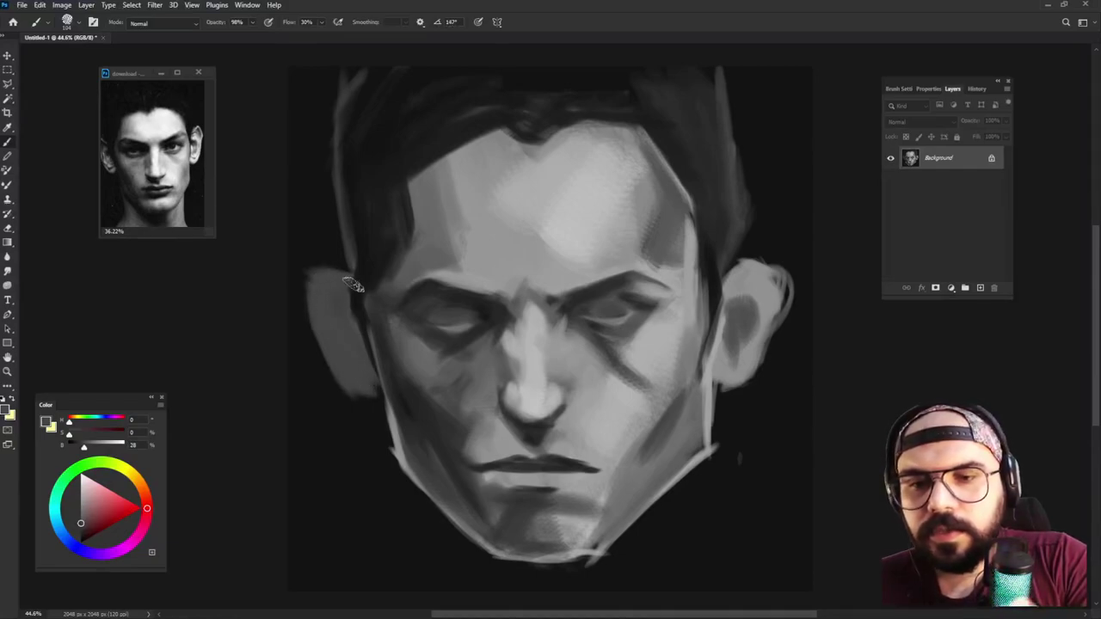
alt+click(744, 311)
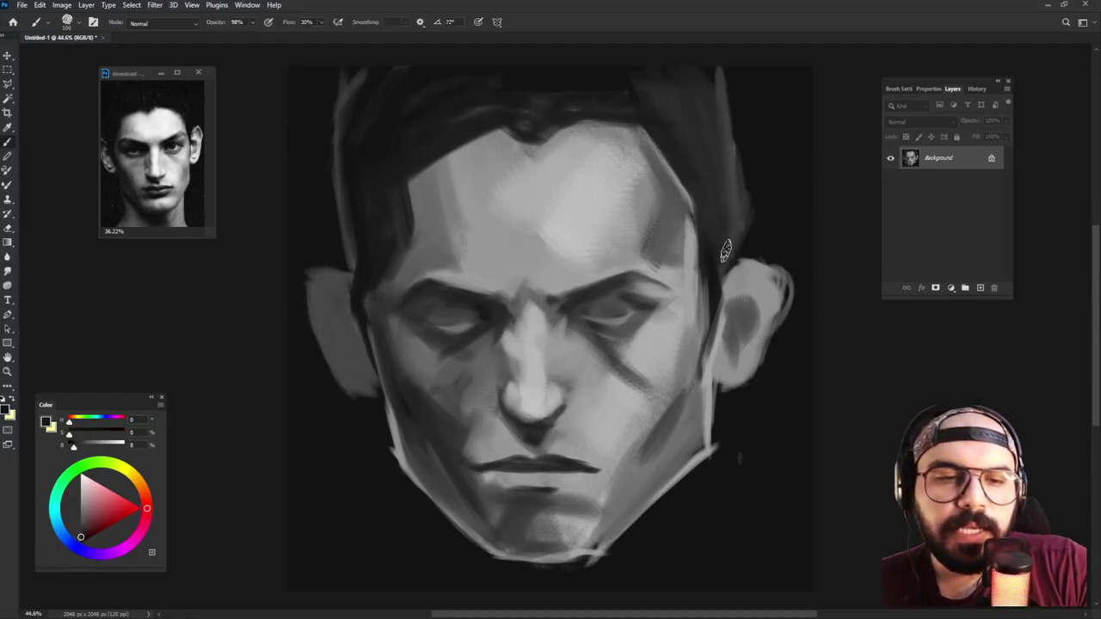
Step: Darken and widen the hair mass above the viewer's-right ear with sampled dark grey
drag(710, 274, 743, 172)
alt+click(732, 195)
mouse_move(728, 124)
mouse_down()
mouse_move(726, 81)
mouse_move(748, 233)
mouse_move(738, 124)
mouse_up()
Step: Outline the outer sides of the hair down to both ears with light grey contour lines
alt+click(739, 237)
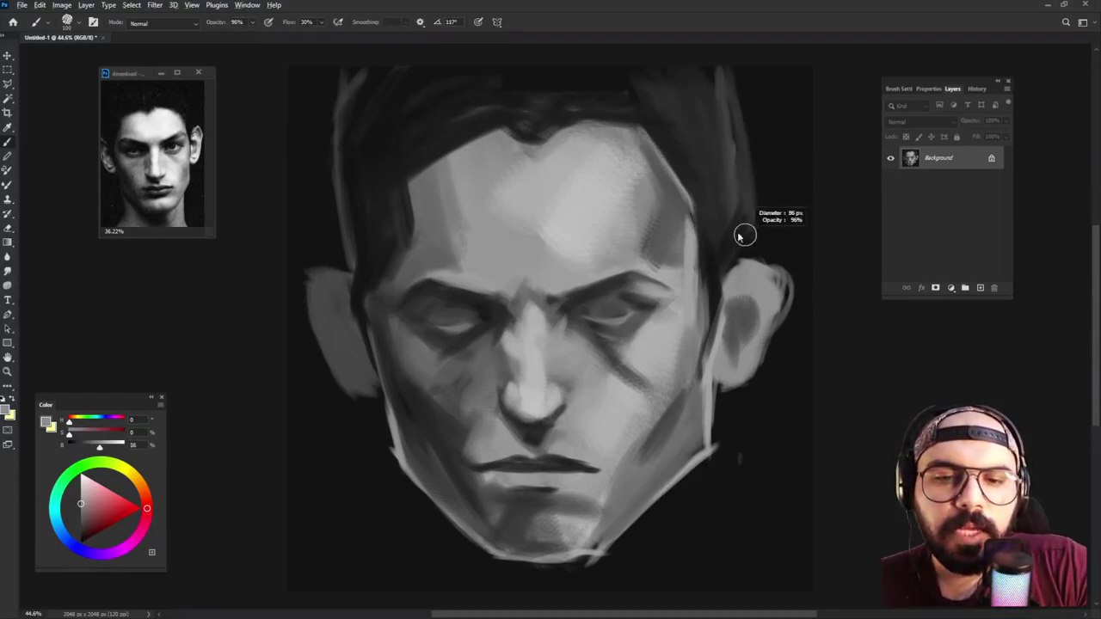
drag(729, 79, 748, 192)
mouse_move(735, 75)
mouse_down()
mouse_move(751, 242)
mouse_move(746, 155)
mouse_move(748, 234)
mouse_move(754, 226)
mouse_move(740, 256)
mouse_up()
mouse_move(342, 259)
mouse_down()
mouse_move(354, 270)
mouse_move(329, 82)
mouse_move(339, 49)
mouse_up()
mouse_move(735, 285)
mouse_down()
mouse_move(734, 296)
mouse_move(753, 281)
mouse_up()
alt+click(784, 234)
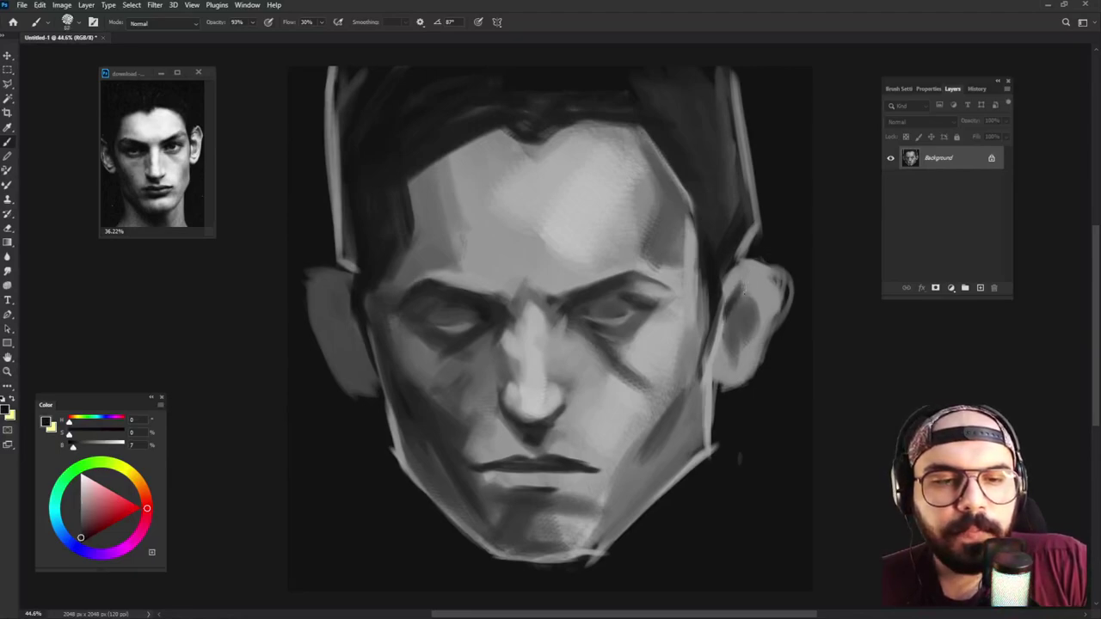
Step: Paint a dark fold inside the upper rim of the viewer's-right ear, lighten the skin beside it, and darken the inner hollow
alt+click(731, 305)
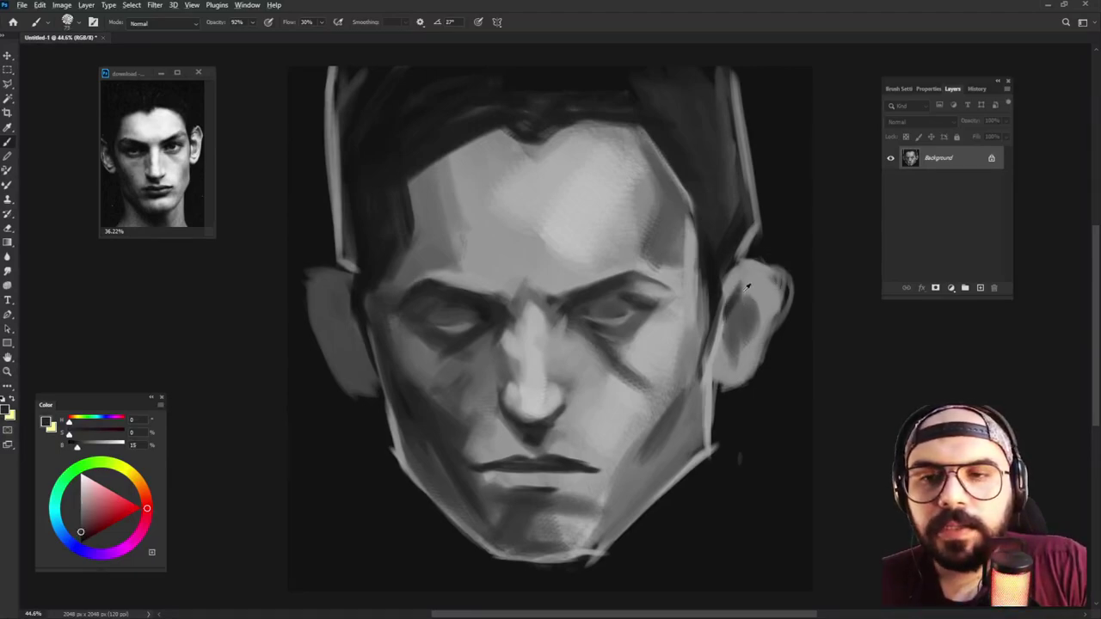
mouse_move(729, 296)
mouse_down()
mouse_move(758, 273)
mouse_move(774, 285)
mouse_move(764, 339)
mouse_up()
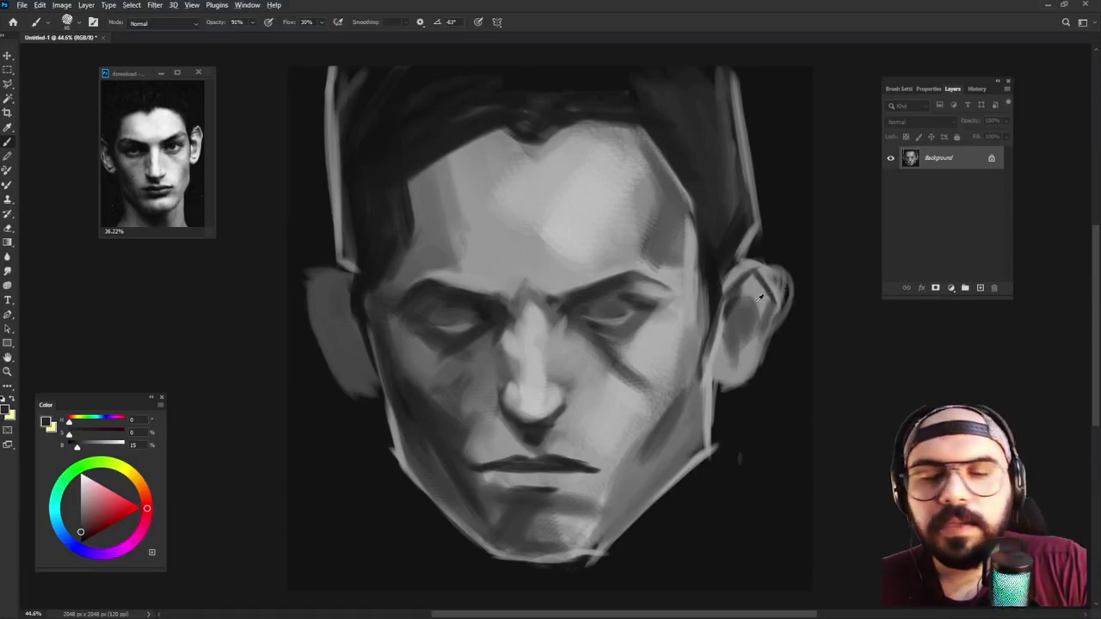
alt+click(623, 251)
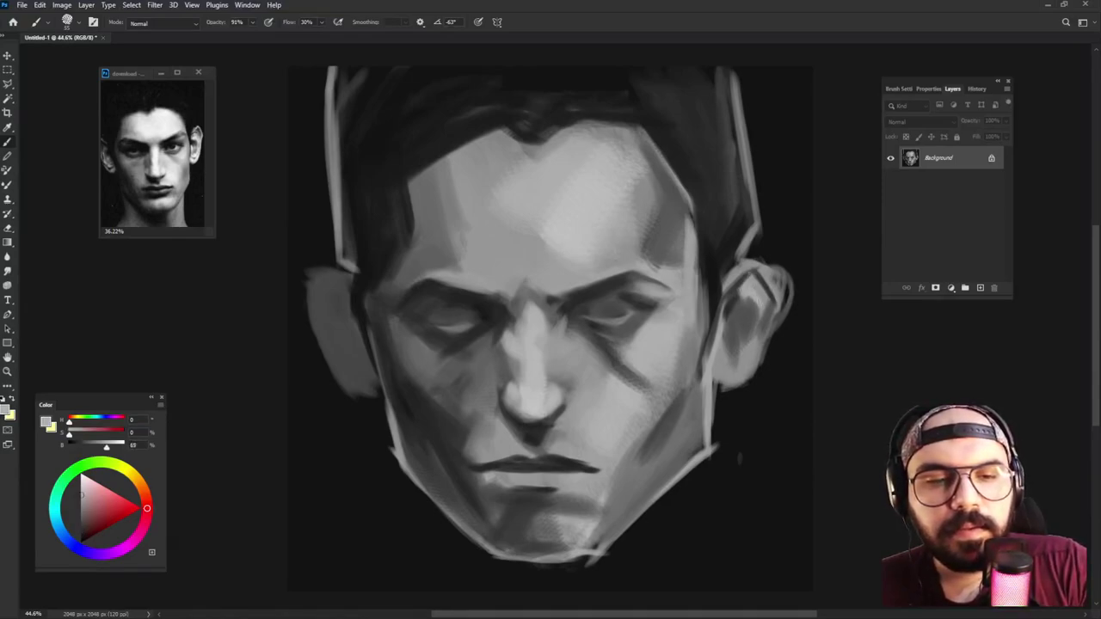
alt+click(716, 282)
mouse_move(734, 302)
mouse_down()
mouse_move(722, 314)
mouse_move(749, 317)
mouse_move(738, 344)
mouse_move(734, 335)
mouse_move(742, 354)
mouse_up()
alt+click(749, 317)
alt+click(736, 334)
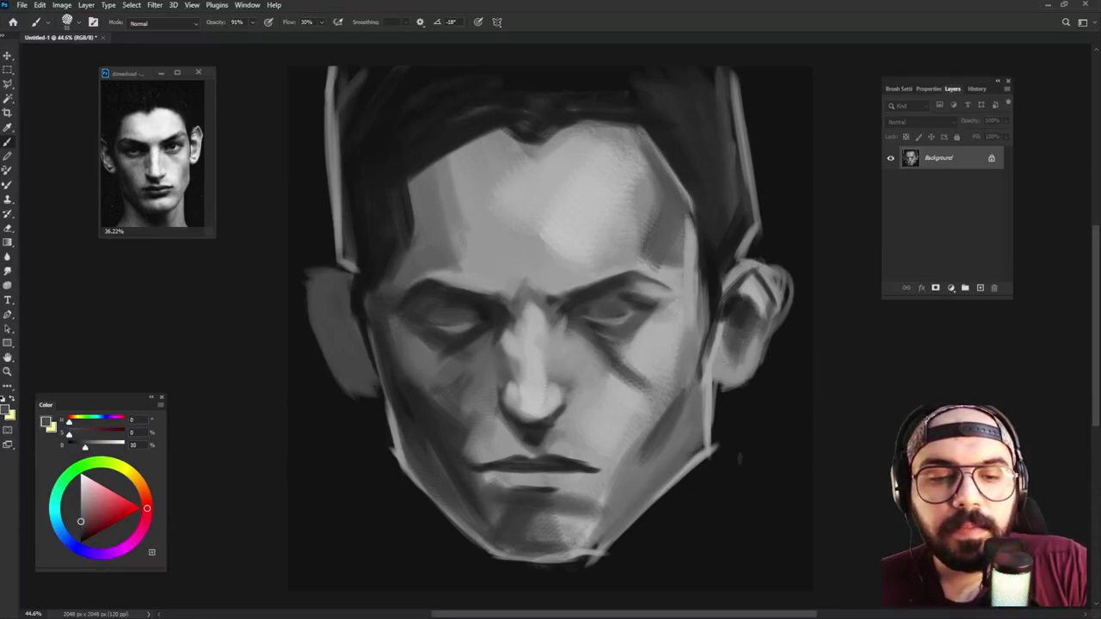
Step: Deepen the central hollow of the viewer's-right ear with greys sampled from the ear
alt+click(741, 322)
alt+click(761, 281)
drag(731, 321, 735, 351)
alt+click(745, 323)
alt+click(745, 322)
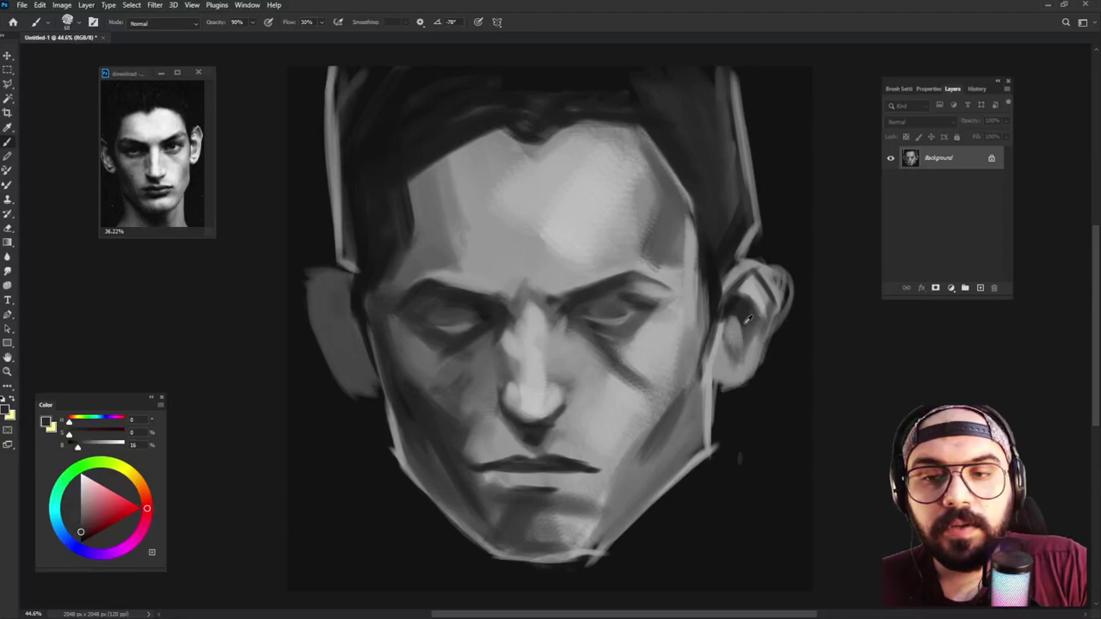
alt+click(744, 320)
alt+click(730, 306)
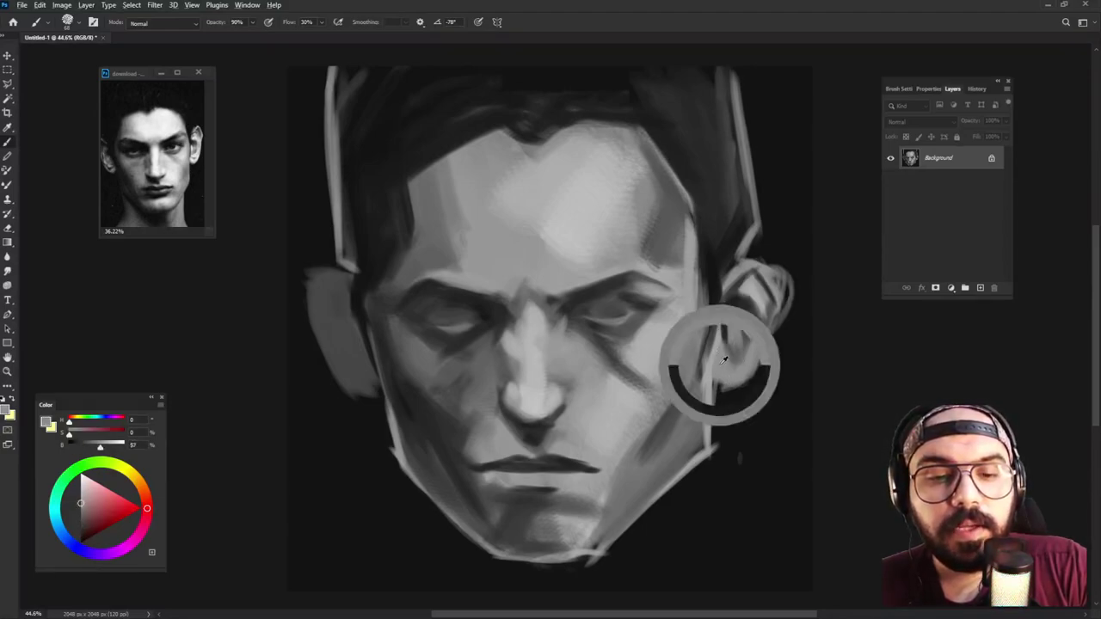
Step: Soften the sideburn in front of the viewer's-right ear with sampled mid grey, restoring its dark upper part beside the hair
alt+click(704, 348)
alt+click(704, 356)
mouse_move(705, 364)
mouse_down()
mouse_move(712, 312)
mouse_move(707, 347)
mouse_up()
alt+click(706, 279)
drag(707, 263, 709, 348)
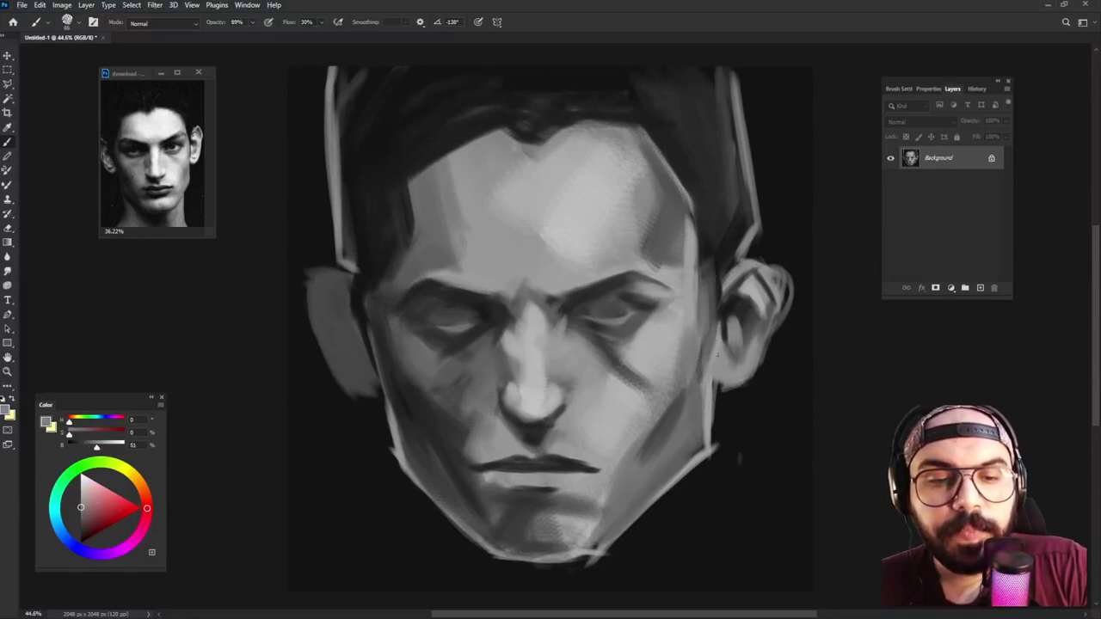
alt+click(704, 249)
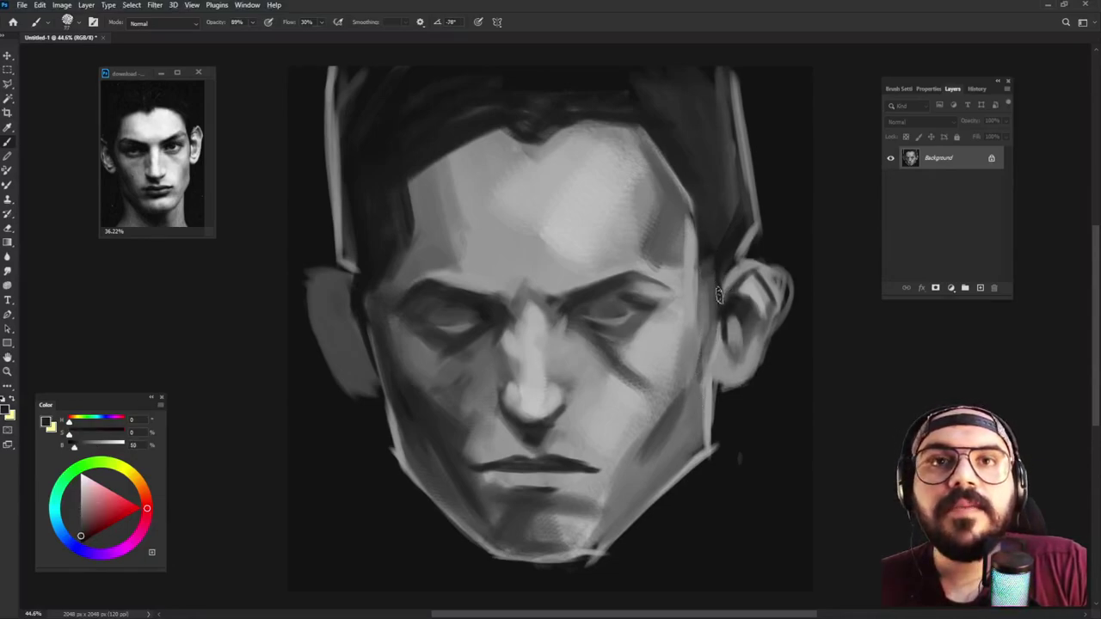
alt+click(729, 251)
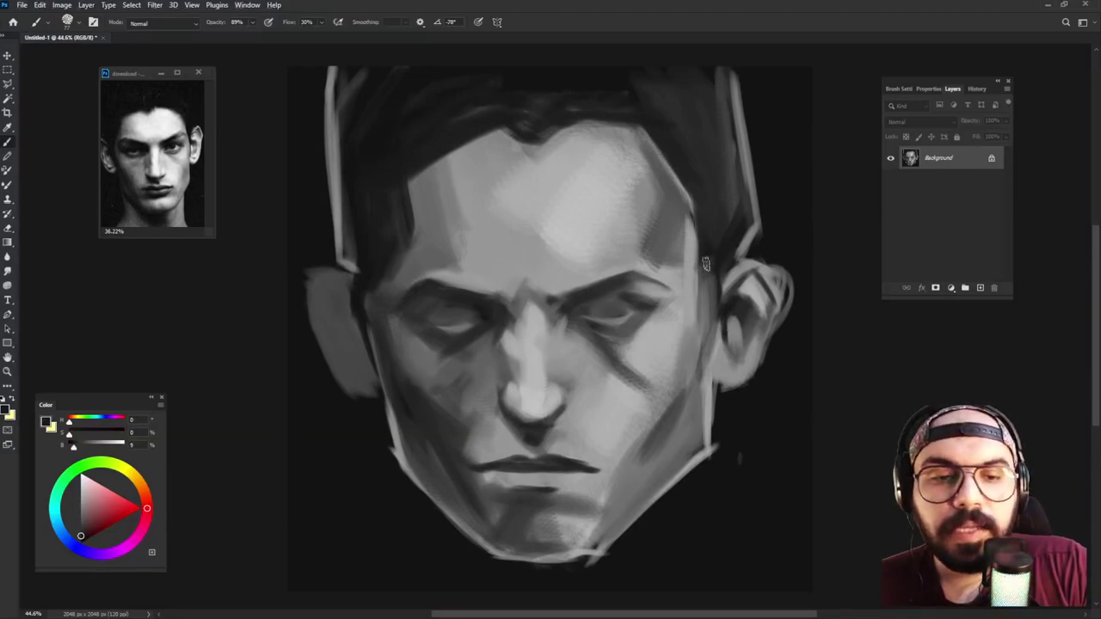
right_click(703, 399)
Step: Strengthen the dark shadow shapes between the upper fold and the hollow of the viewer's-right ear
click(724, 287)
drag(752, 306, 745, 304)
alt+click(742, 305)
alt+click(748, 280)
alt+click(746, 315)
drag(752, 327, 741, 328)
alt+click(746, 322)
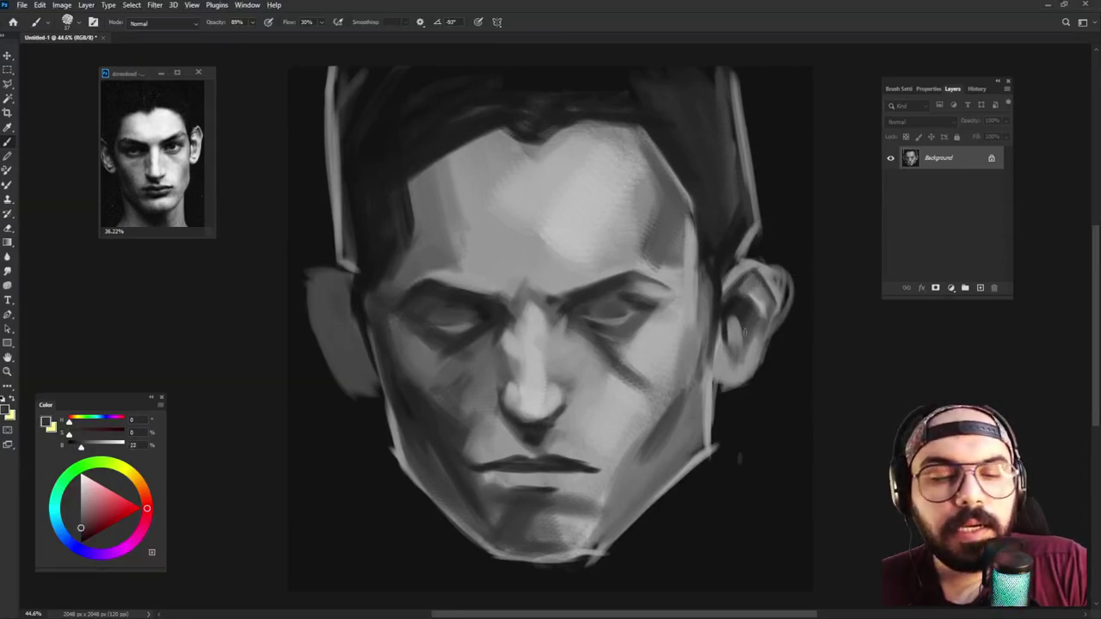
Step: Trim the outer edge of the viewer's-right ear with the background tone and shade its inner rim down to the lobe
alt+click(724, 349)
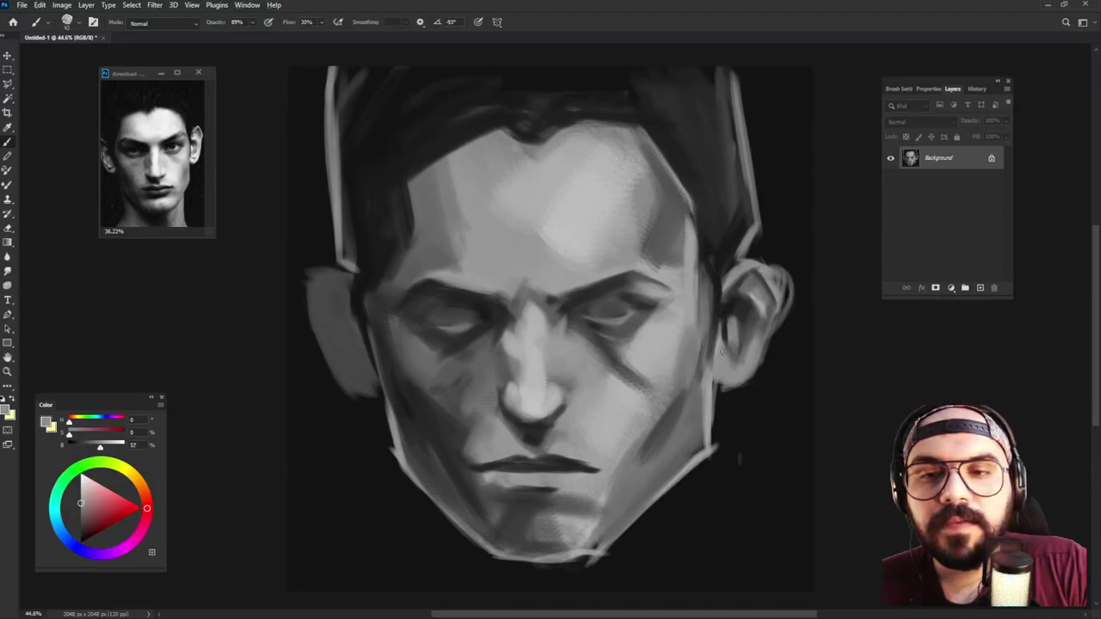
alt+click(726, 391)
alt+click(724, 387)
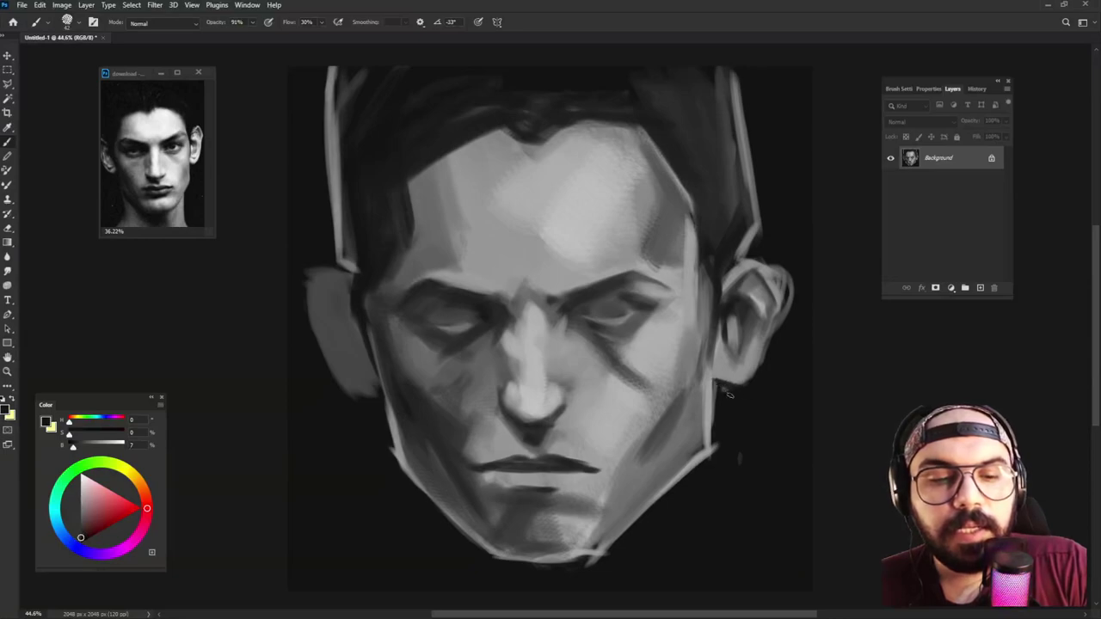
mouse_move(783, 271)
mouse_down()
mouse_move(798, 315)
mouse_move(790, 324)
mouse_move(789, 301)
mouse_move(771, 365)
mouse_move(788, 307)
mouse_move(742, 317)
mouse_move(747, 310)
mouse_move(752, 366)
mouse_up()
alt+click(783, 292)
mouse_move(760, 352)
mouse_down()
mouse_move(734, 359)
mouse_move(720, 337)
mouse_move(719, 365)
mouse_up()
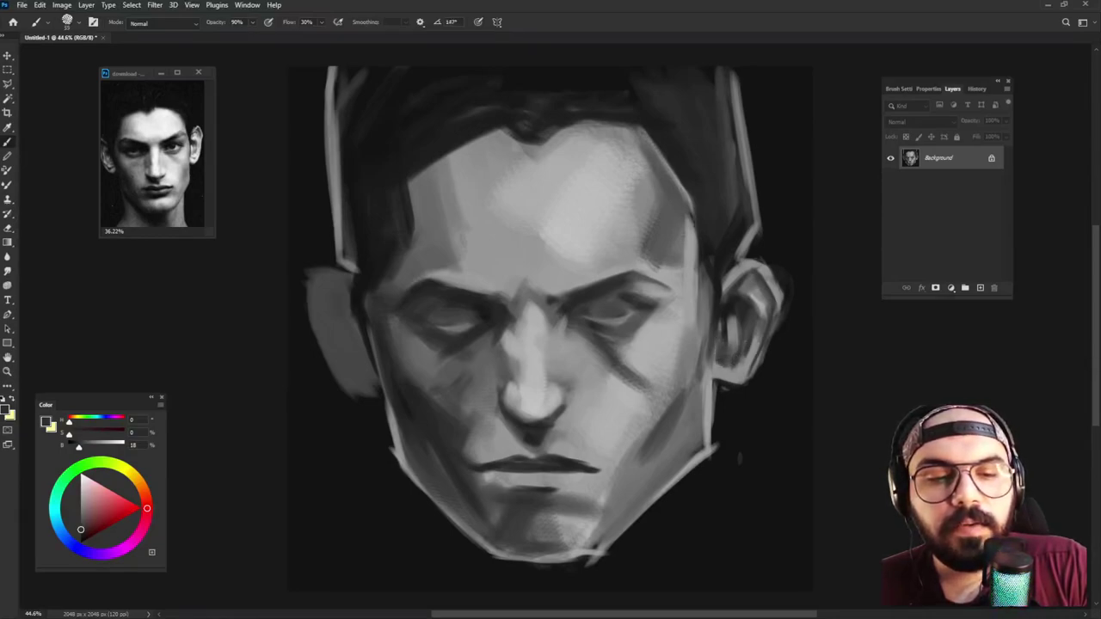
Step: Blend dark grey into the hollow of the viewer's-right ear and define its lobe and outer rim in lighter grey
alt+click(728, 353)
alt+click(737, 326)
drag(736, 318, 736, 345)
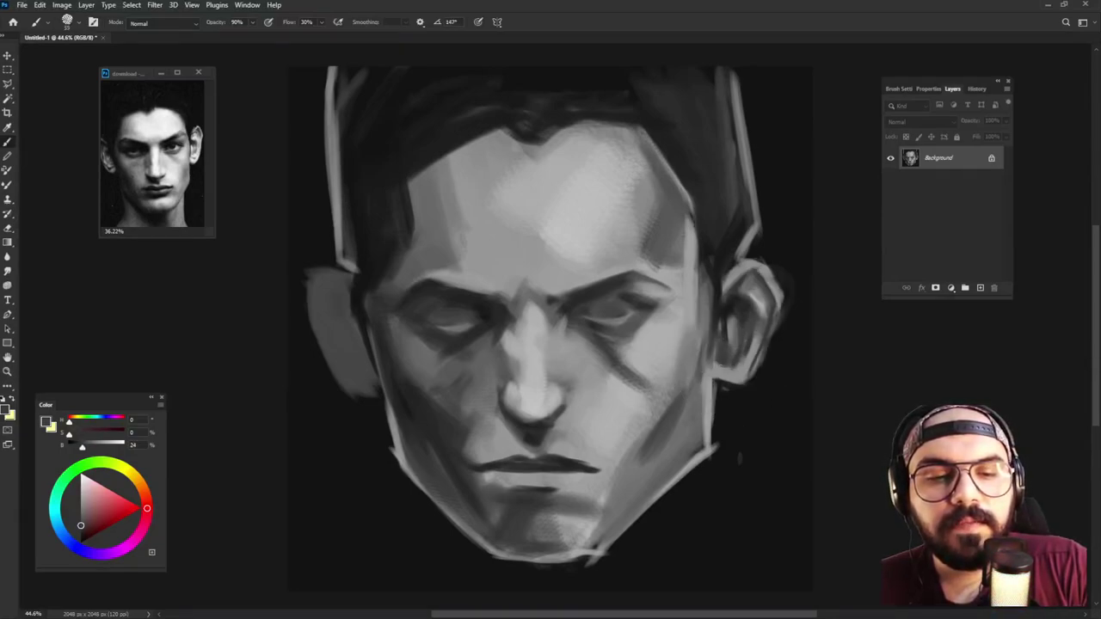
drag(718, 388, 740, 381)
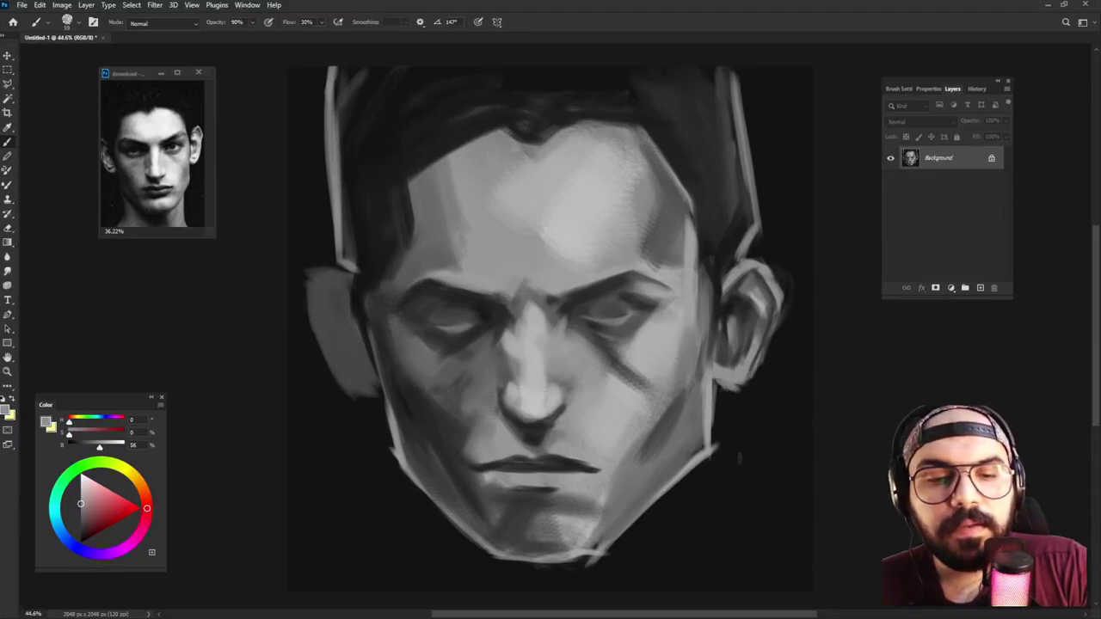
alt+click(754, 386)
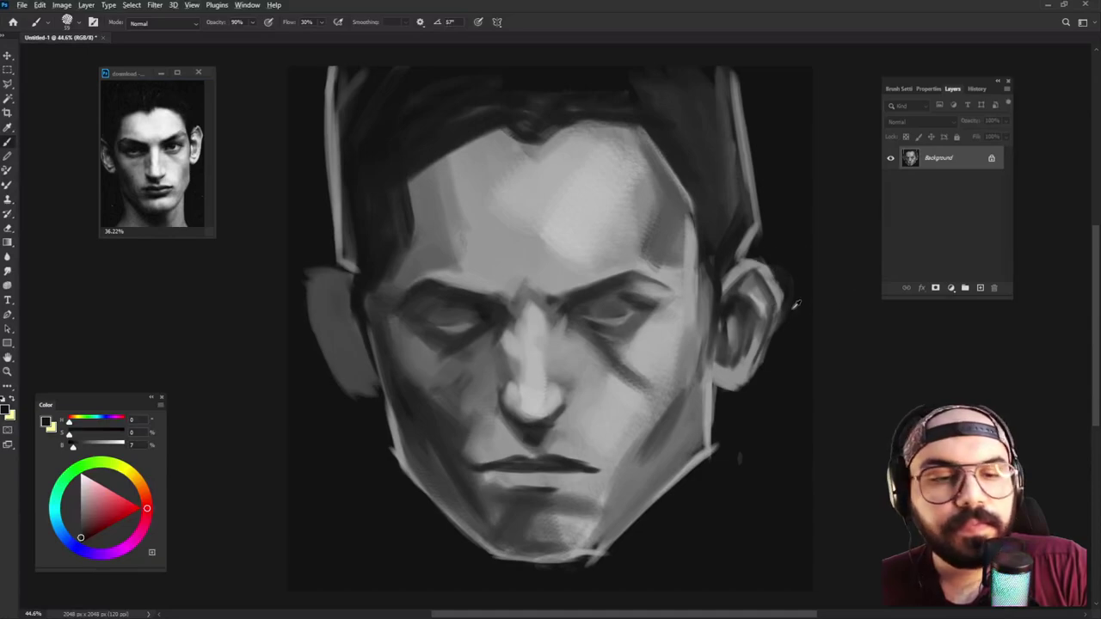
alt+click(765, 353)
mouse_move(779, 305)
mouse_down()
mouse_move(749, 375)
mouse_move(725, 368)
mouse_up()
Step: Brighten the lobe of the viewer's-right ear with sampled light grey and clean its lower edge with the background tone
alt+click(578, 215)
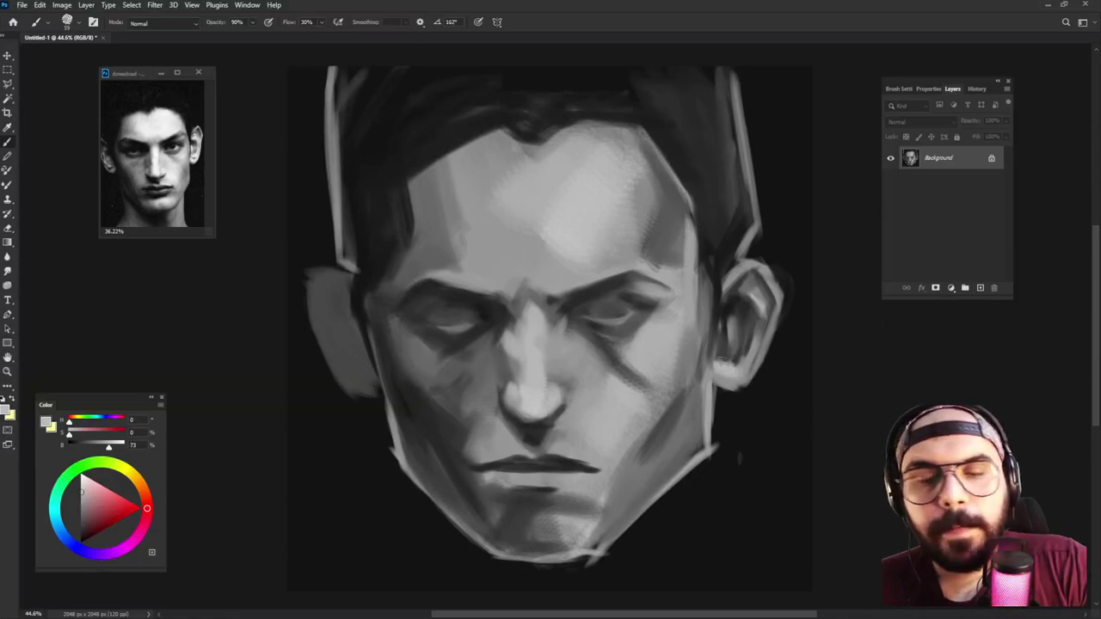
alt+click(742, 299)
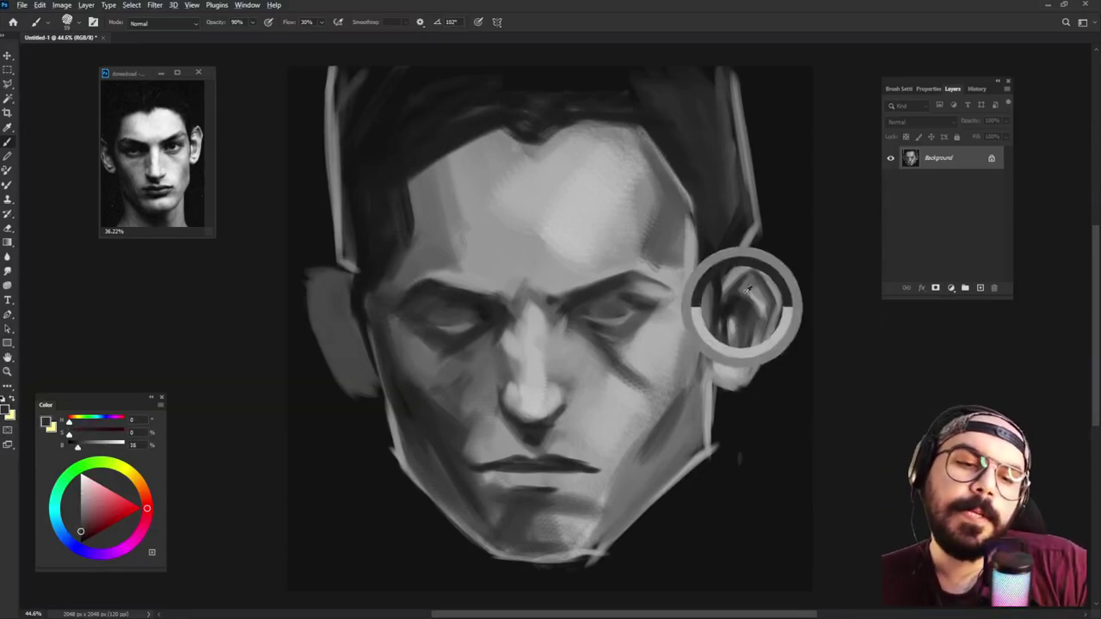
alt+click(728, 366)
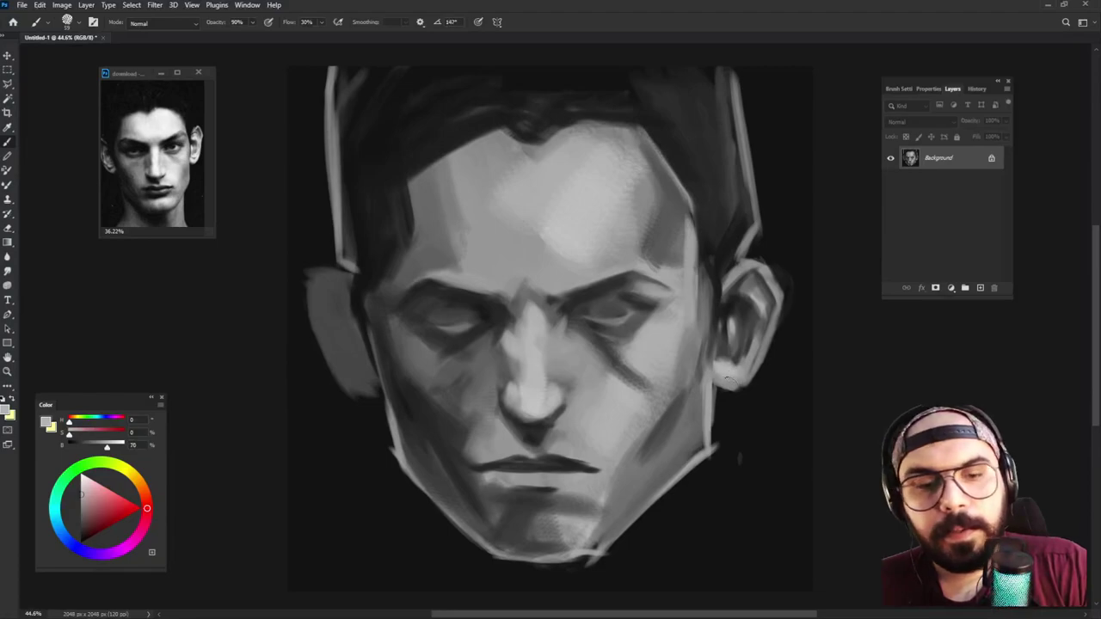
alt+click(722, 404)
drag(717, 385, 720, 395)
alt+click(723, 365)
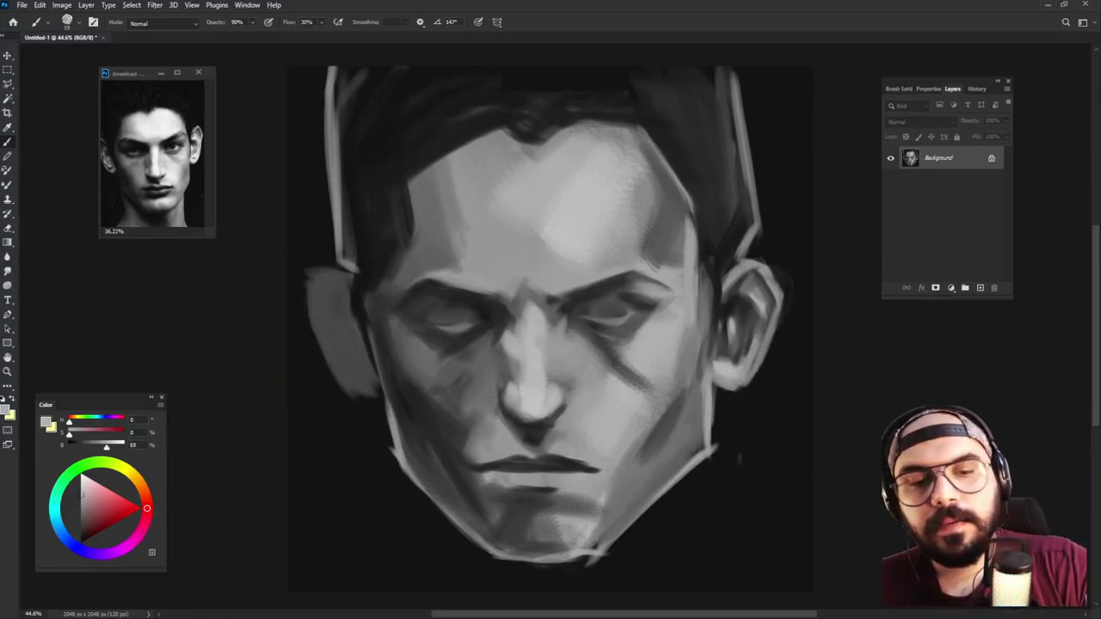
Step: Paint dark inner folds and a hollow in the viewer's-left ear, with a mid-grey accent inside the hollow
alt+click(329, 439)
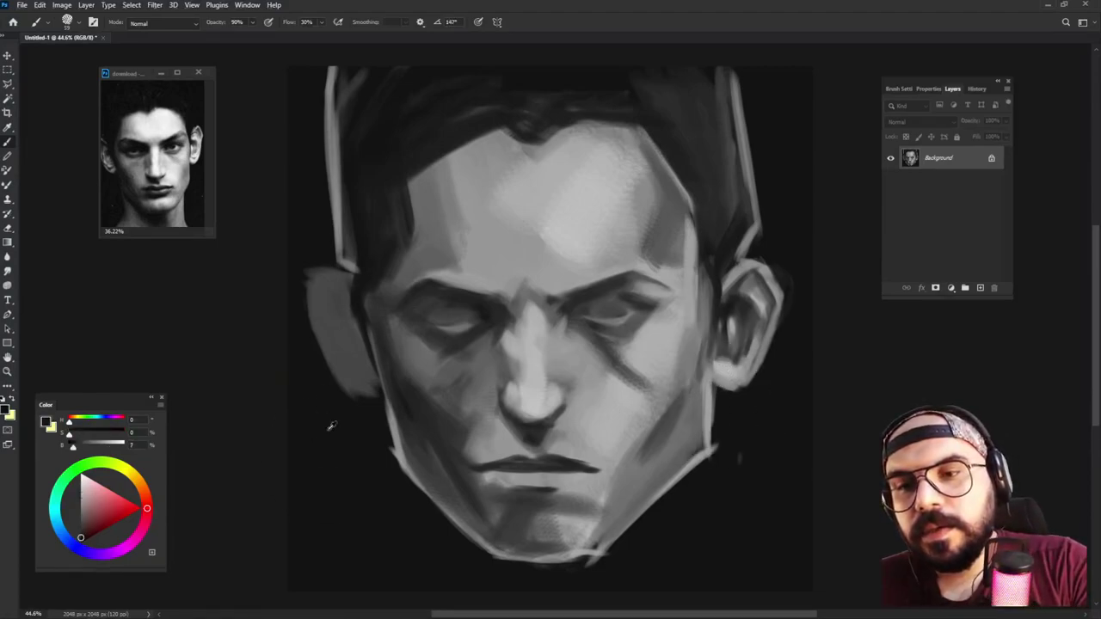
mouse_move(336, 294)
mouse_down()
mouse_move(320, 316)
mouse_move(343, 361)
mouse_up()
drag(321, 318, 343, 371)
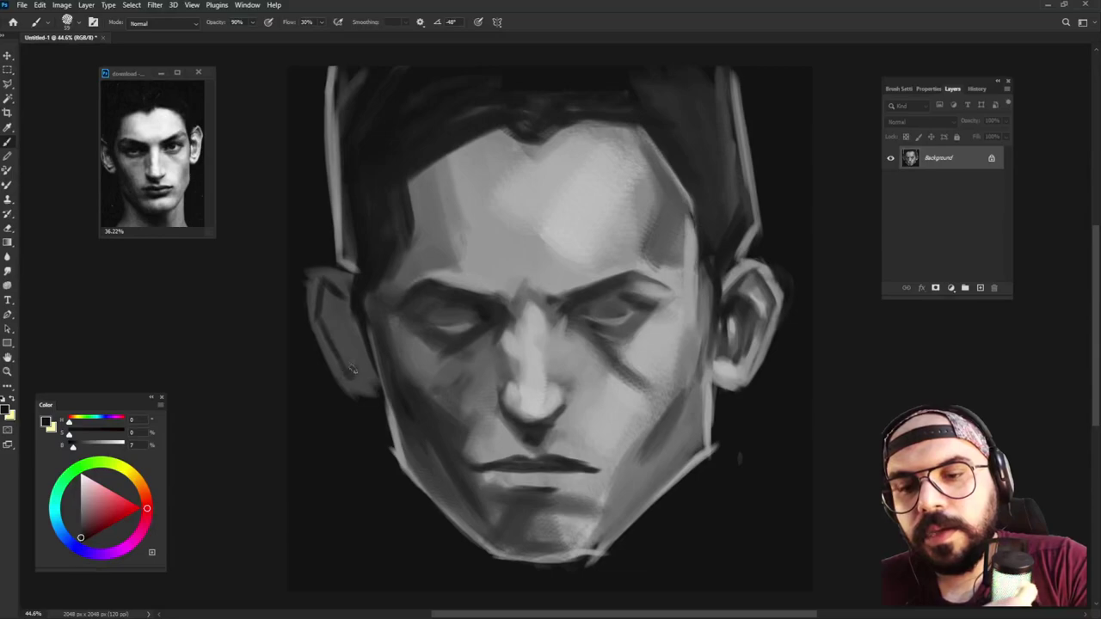
mouse_move(330, 301)
mouse_down()
mouse_move(355, 322)
mouse_move(333, 297)
mouse_move(342, 348)
mouse_move(360, 342)
mouse_up()
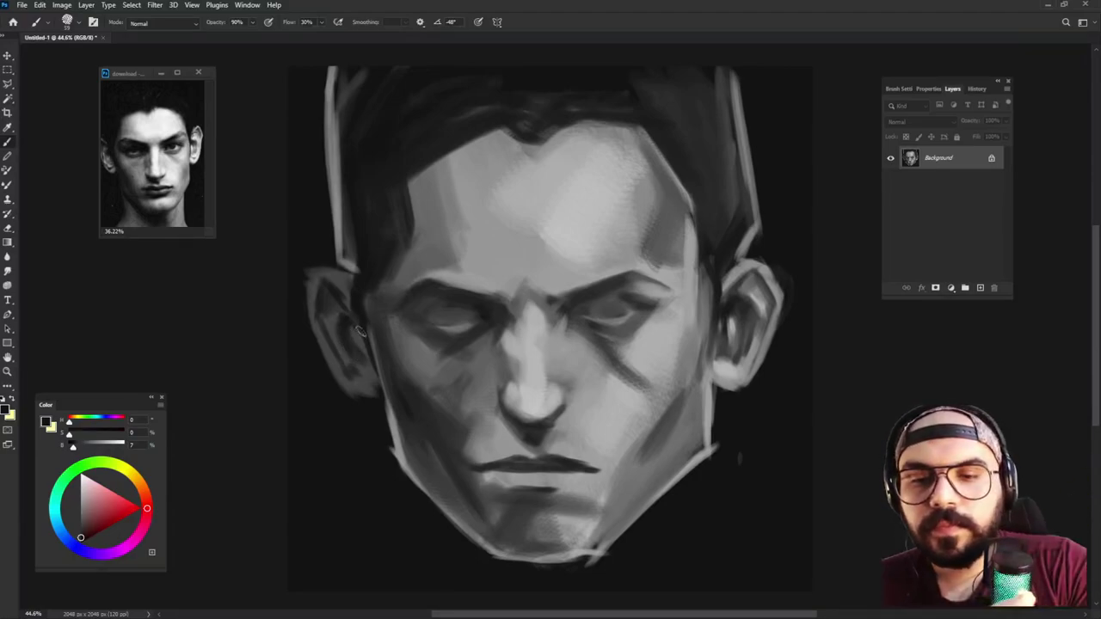
alt+click(496, 256)
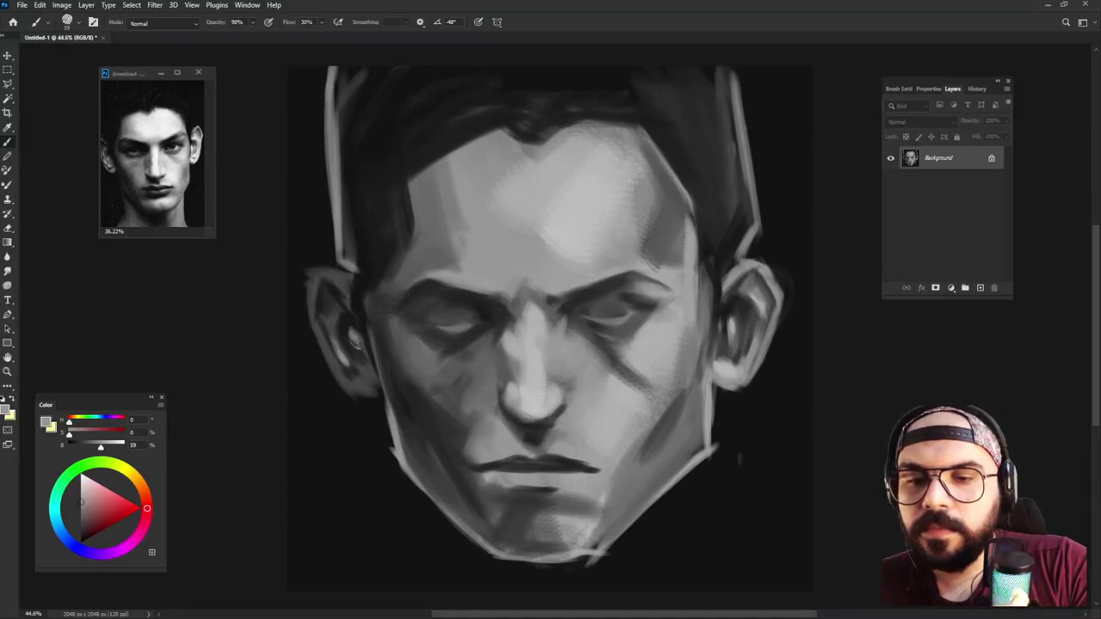
alt+click(355, 342)
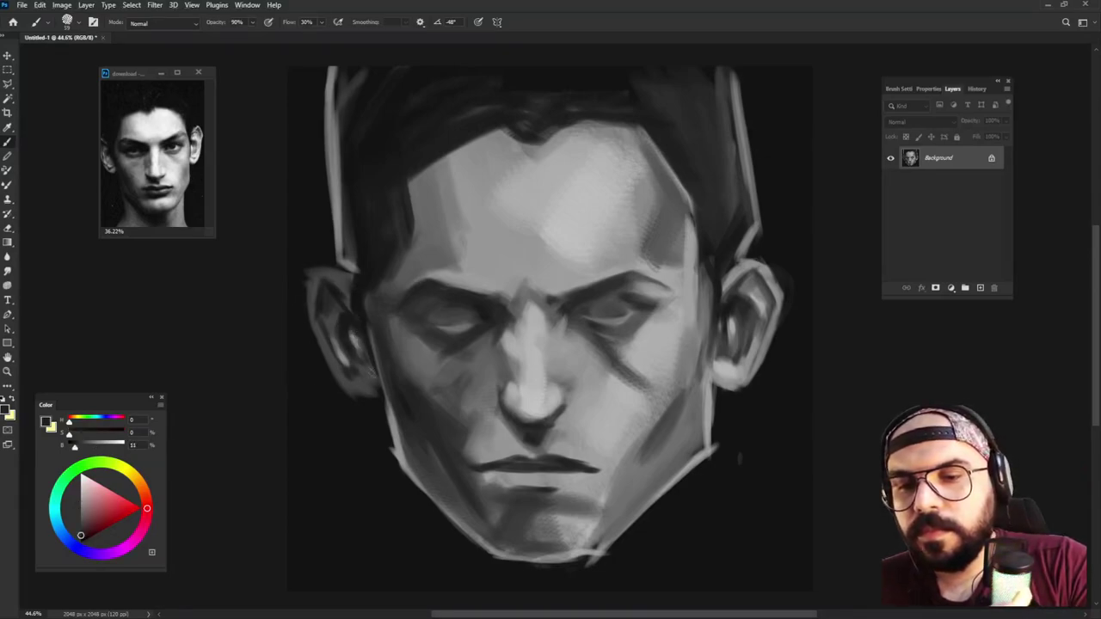
alt+click(354, 341)
Step: Reshape the outer contour and lobe of the viewer's-left ear with sampled dark greys and the background tone
alt+right_click(382, 321)
alt+click(355, 296)
drag(373, 338, 392, 398)
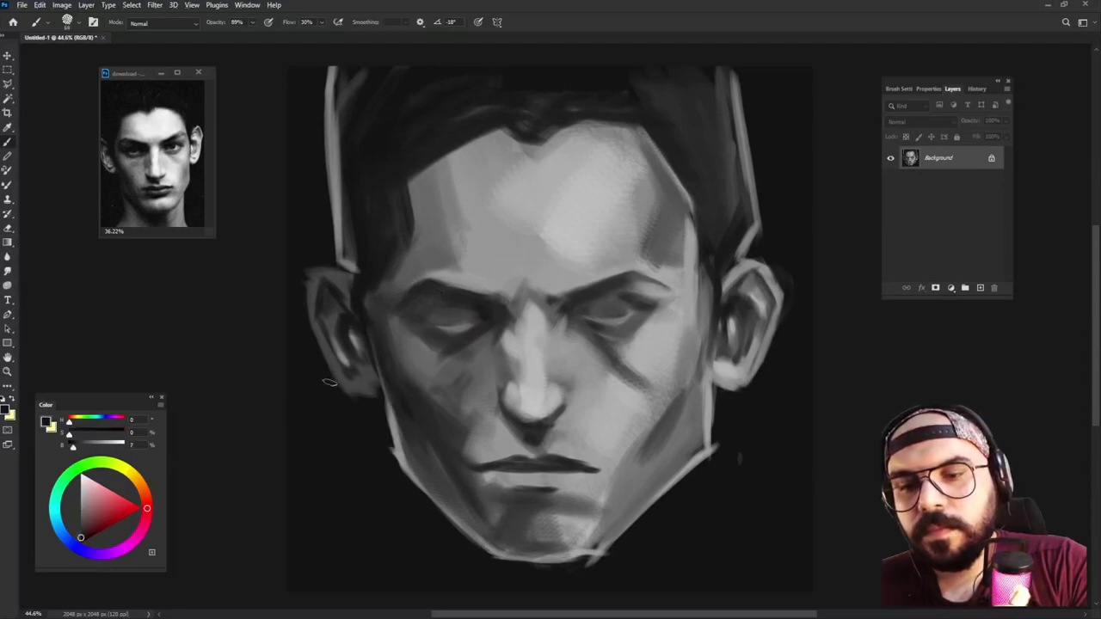
alt+click(316, 272)
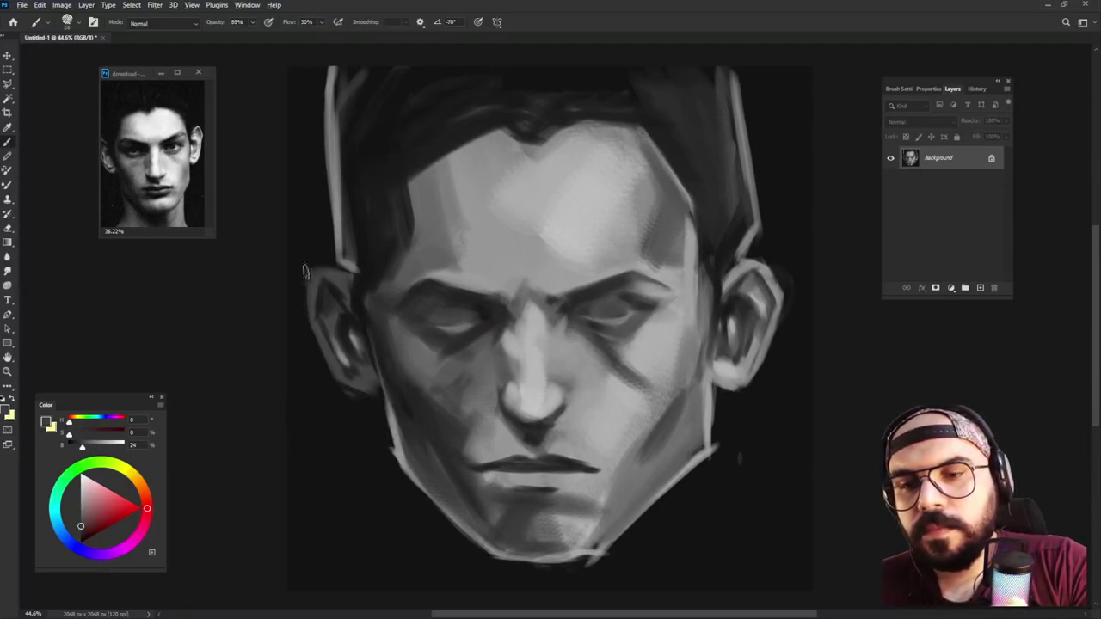
alt+click(303, 251)
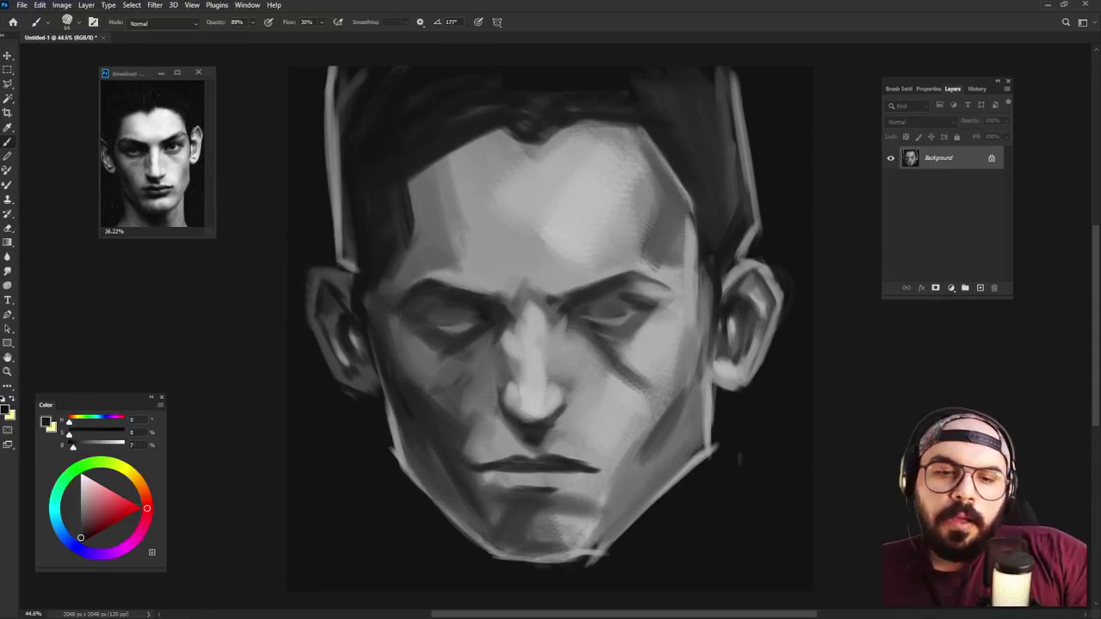
Step: Refine the upper lip with sampled greys and darken the line between the lips, using black at 0% brightness
alt+click(519, 453)
alt+click(507, 422)
alt+click(507, 428)
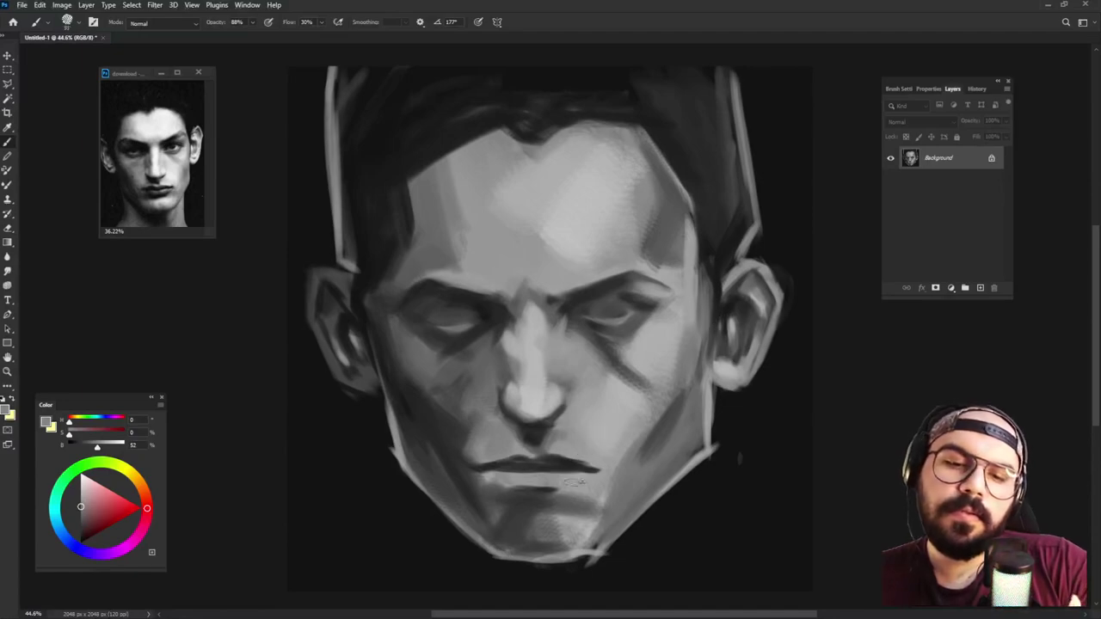
alt+click(546, 468)
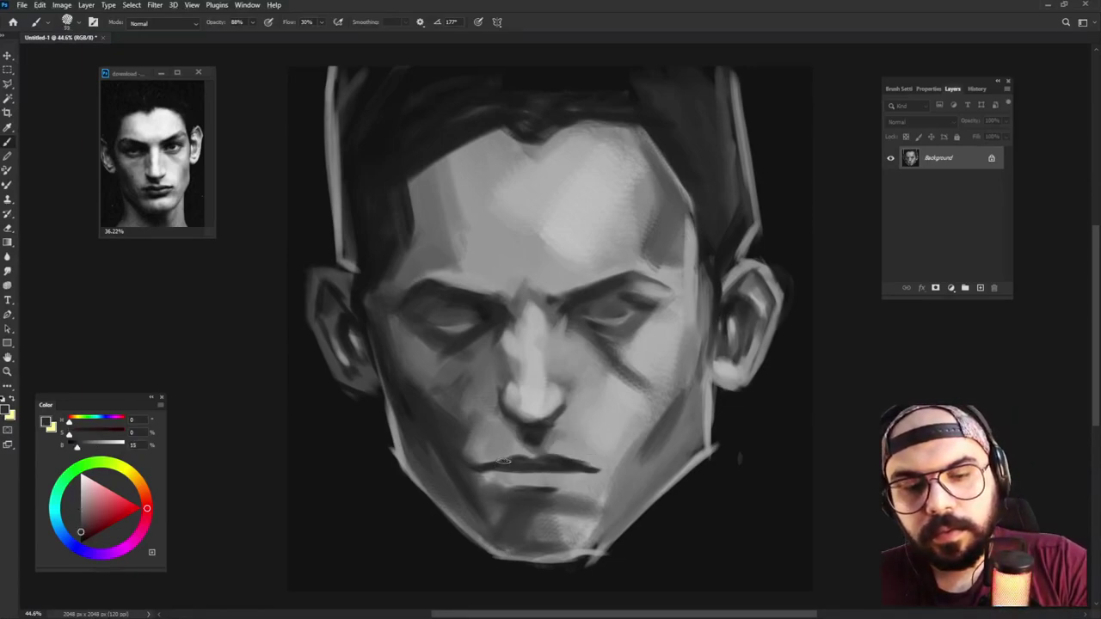
alt+click(570, 462)
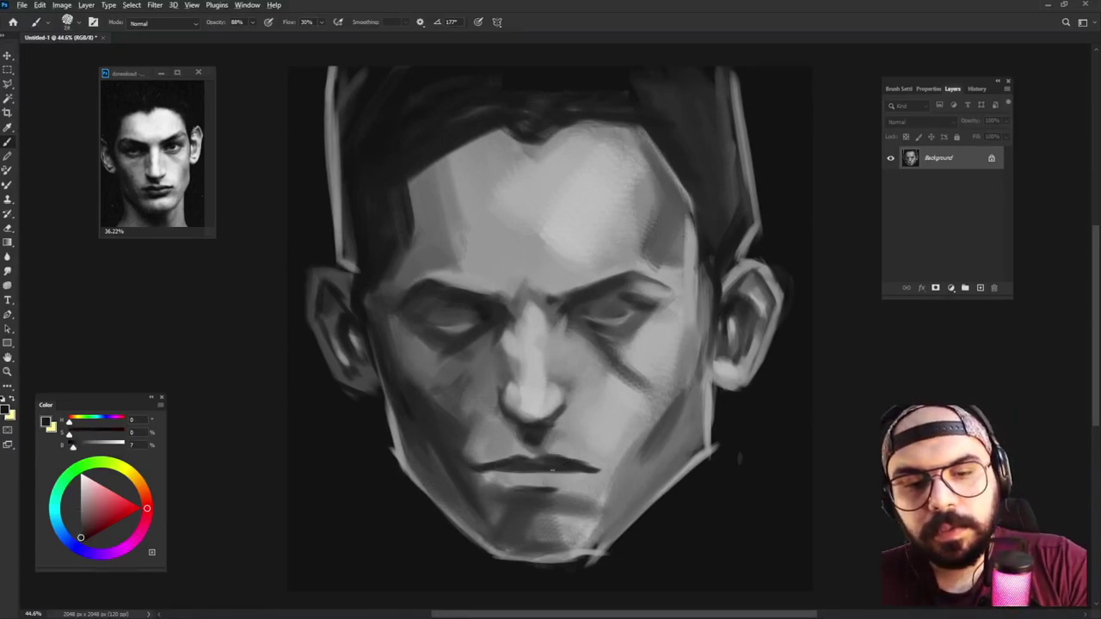
drag(524, 472, 536, 474)
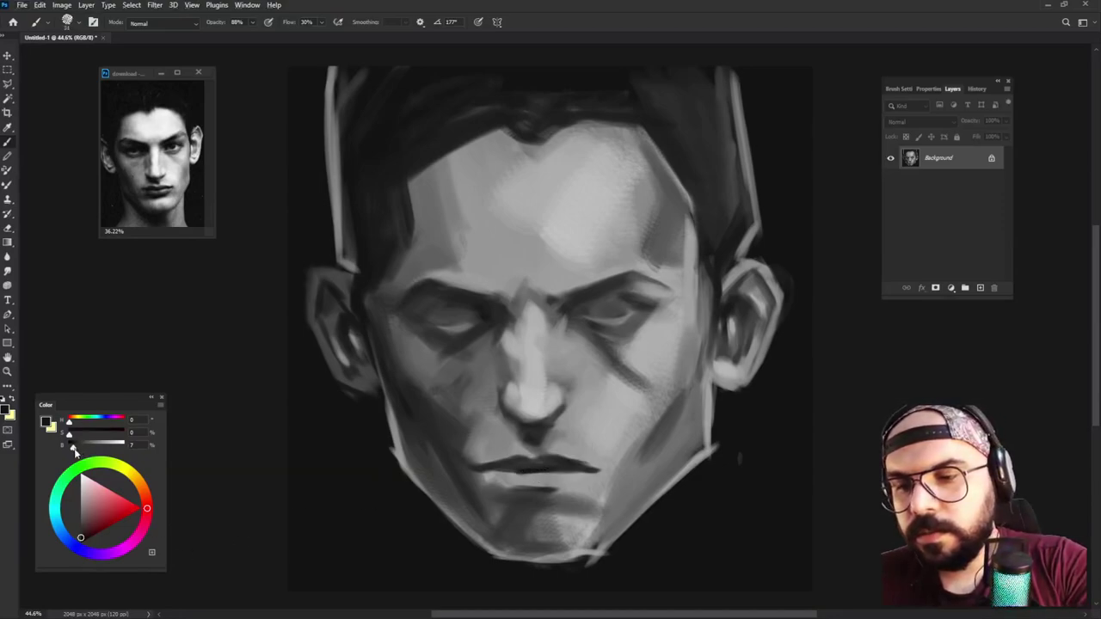
drag(72, 448, 68, 445)
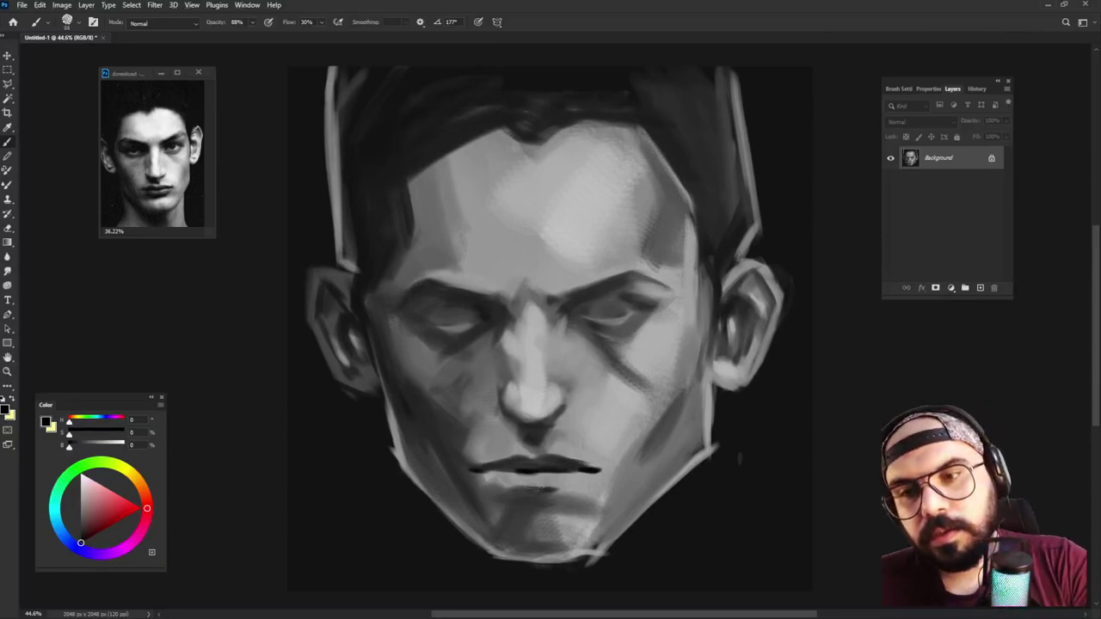
Step: Paint the lower lip with sampled dark grey and lighten its middle with a softer grey
alt+click(551, 461)
drag(492, 477, 583, 485)
alt+click(497, 482)
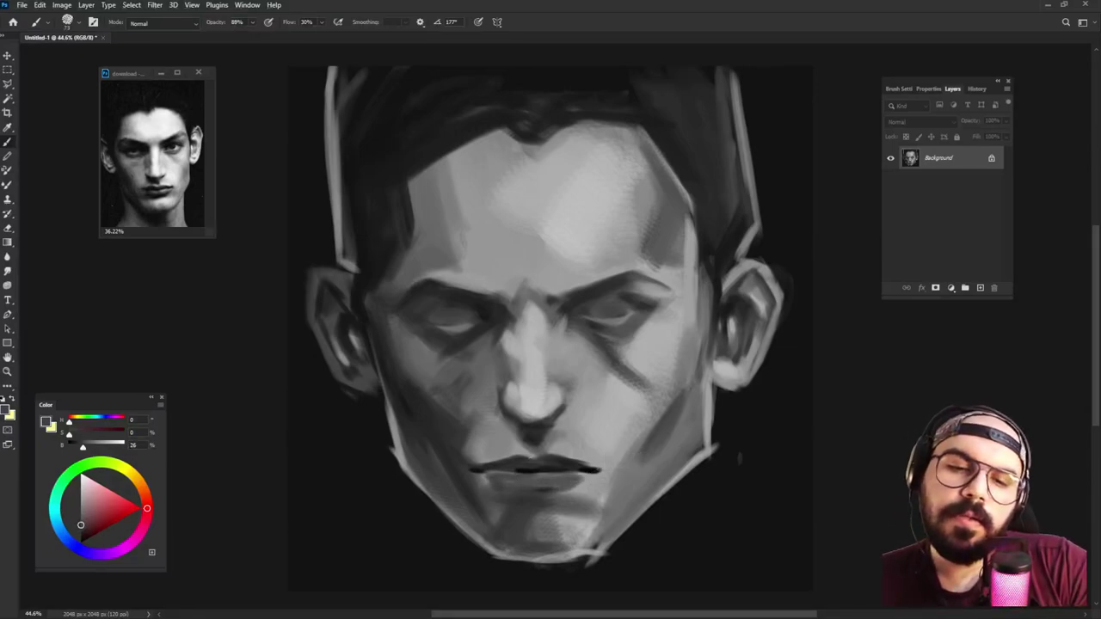
alt+click(592, 439)
mouse_move(511, 478)
mouse_down()
mouse_move(574, 478)
mouse_move(555, 487)
mouse_up()
alt+click(556, 485)
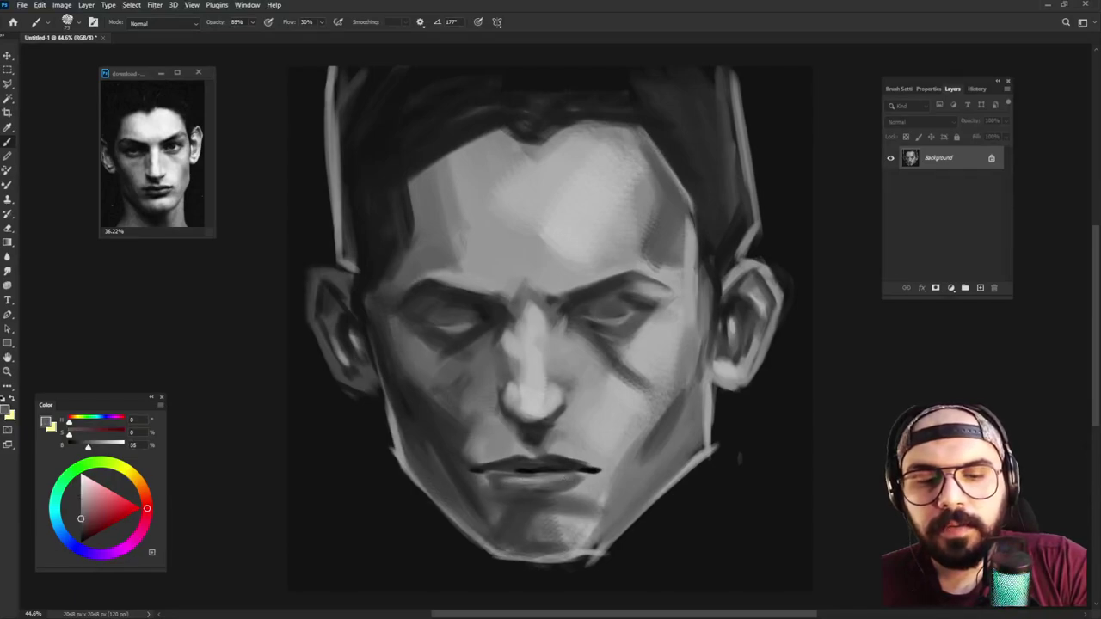
Step: Reshape the lower lip with sampled greys and paint a dark shadow along its underside from corner to corner
alt+click(587, 468)
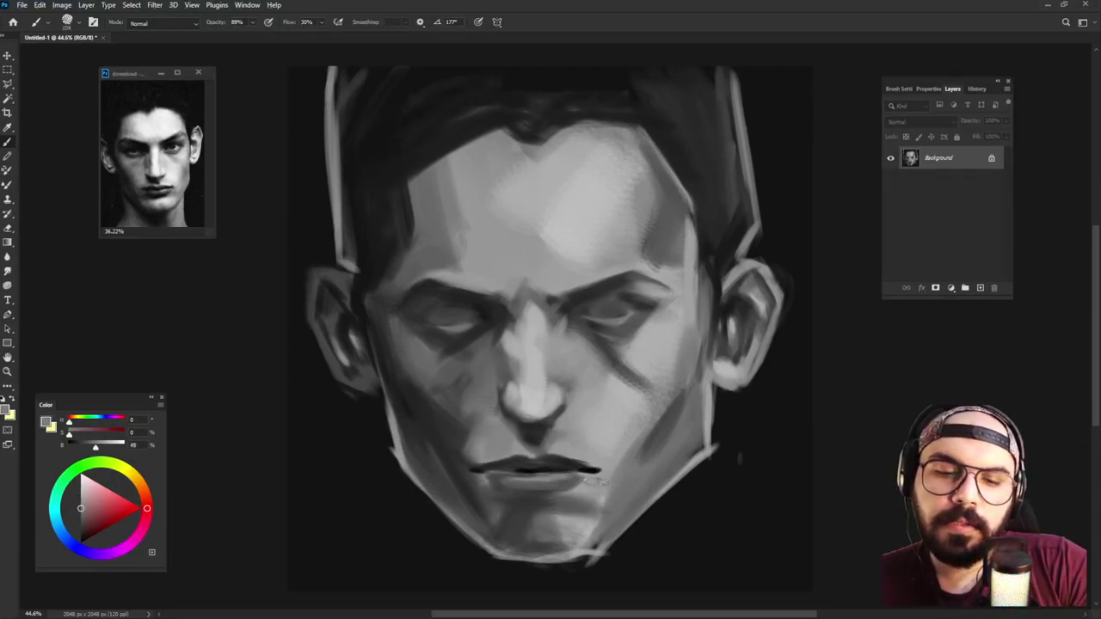
alt+click(591, 477)
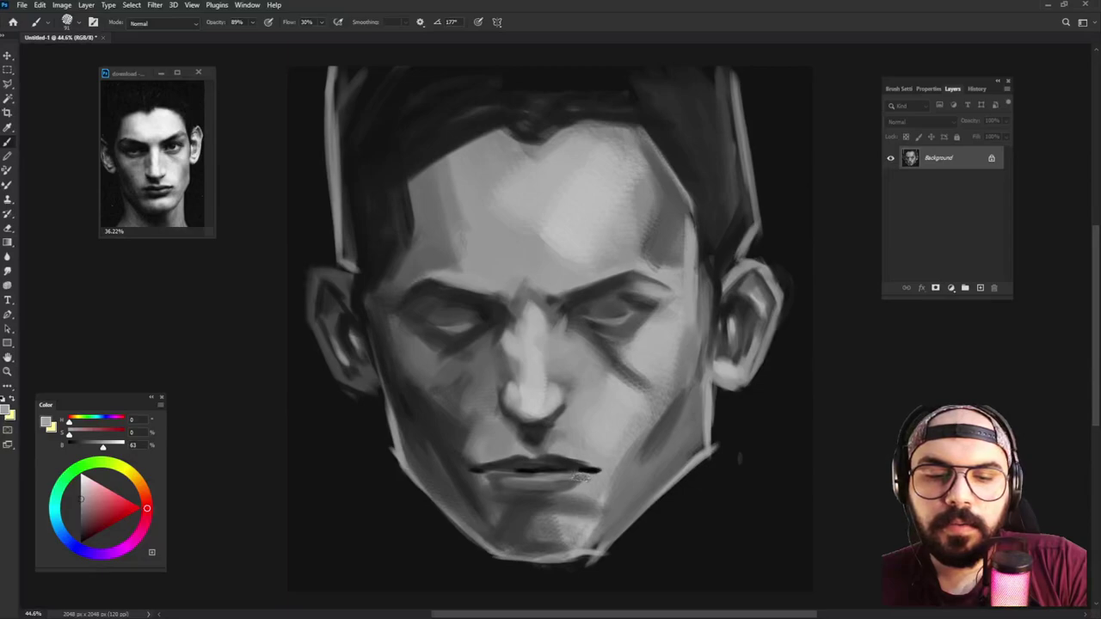
alt+click(535, 487)
alt+click(550, 482)
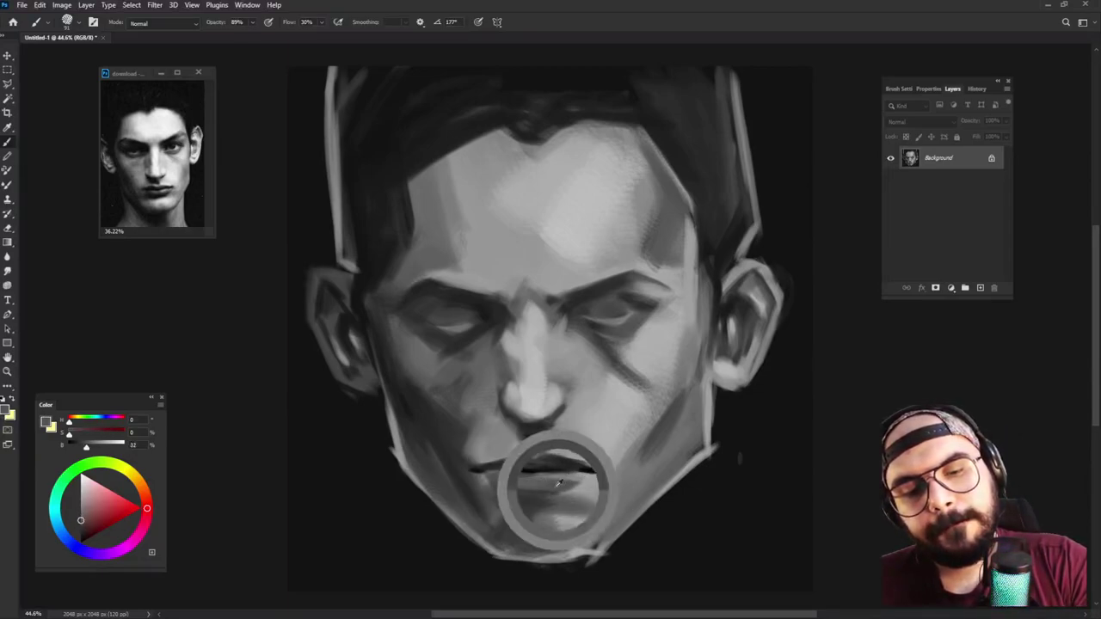
alt+click(514, 494)
mouse_move(487, 494)
mouse_down()
mouse_move(539, 495)
mouse_move(599, 471)
mouse_up()
drag(513, 503, 479, 487)
alt+click(476, 490)
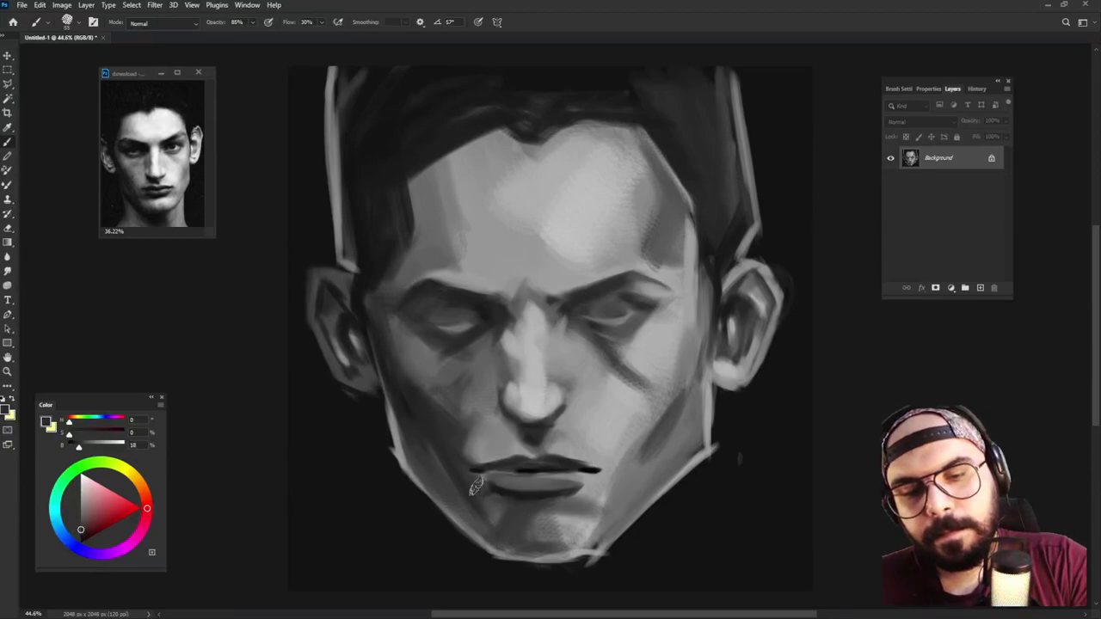
Step: Refine the skin around the mouth corners with sampled light and mid greys, blending the lower lip's viewer's-left end
alt+click(602, 486)
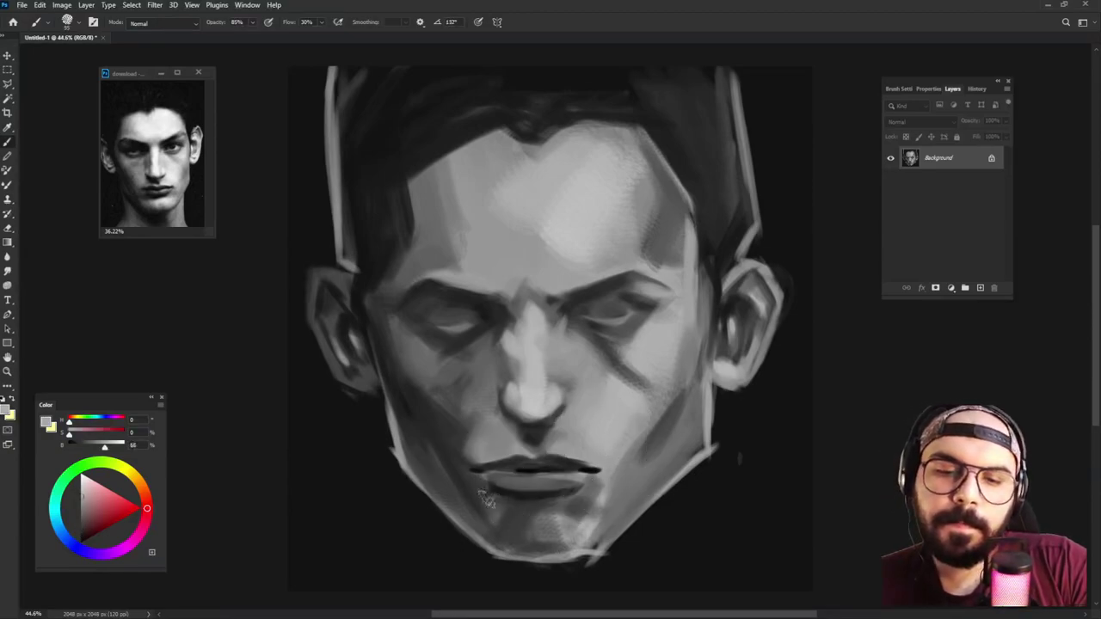
drag(493, 492, 489, 492)
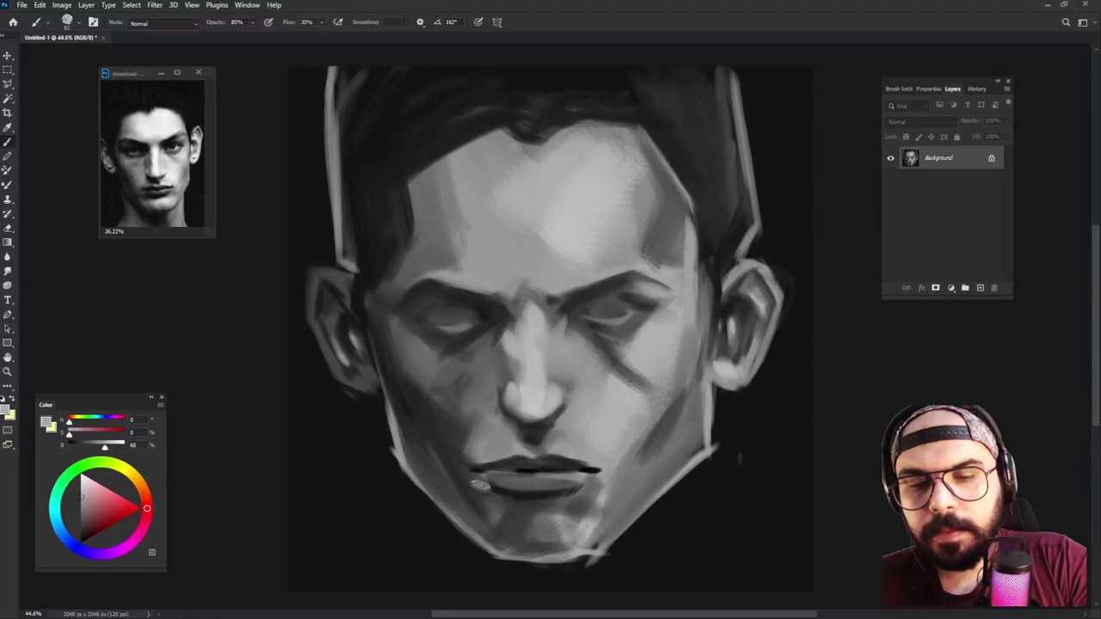
alt+click(478, 480)
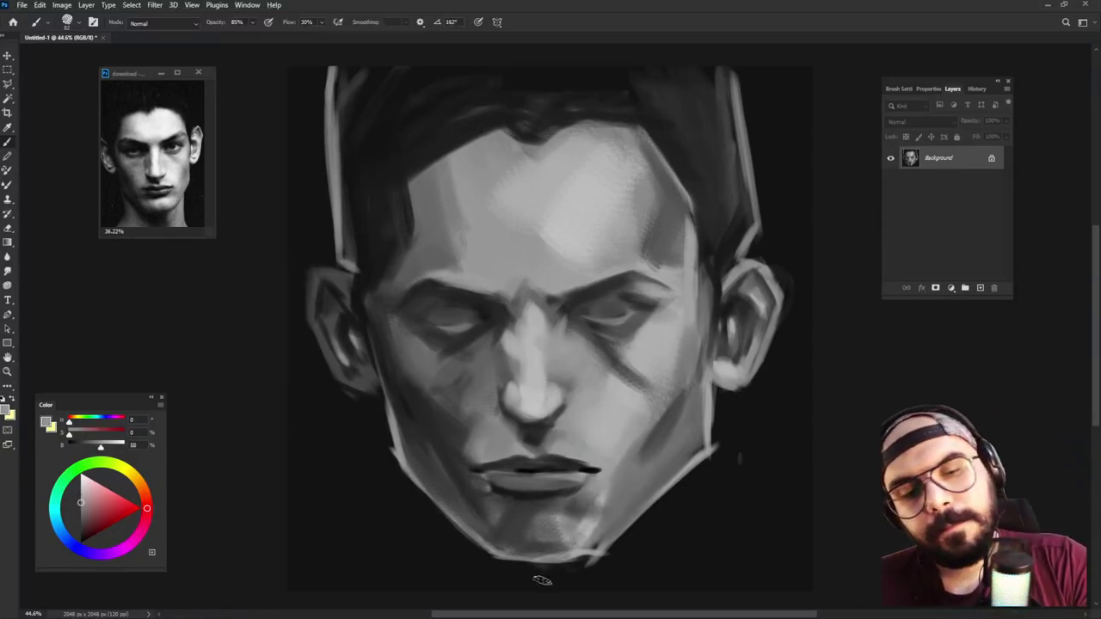
alt+click(487, 484)
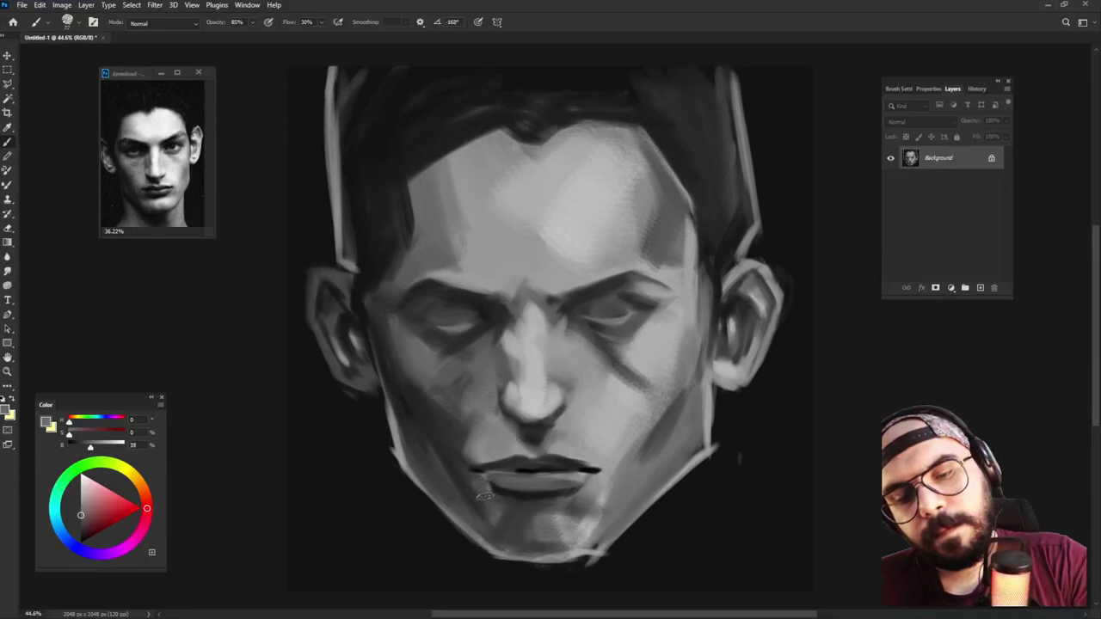
alt+click(498, 486)
drag(491, 486, 492, 517)
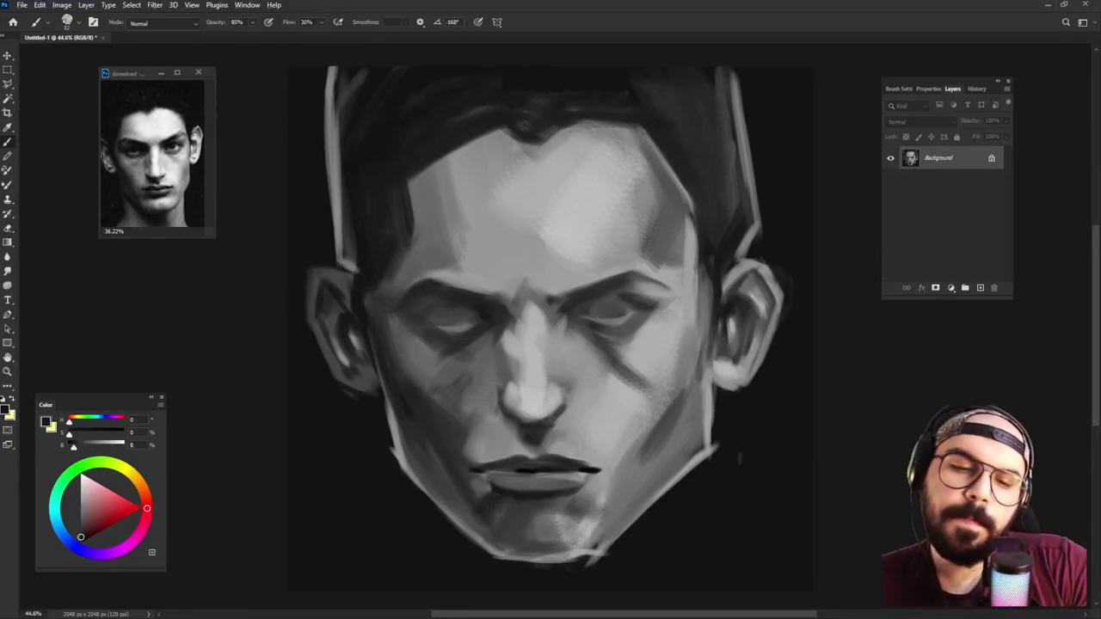
Step: Deepen the shadow below the lower lip with dark grey and build up the rounded chin plane in mid-grey
alt+click(491, 491)
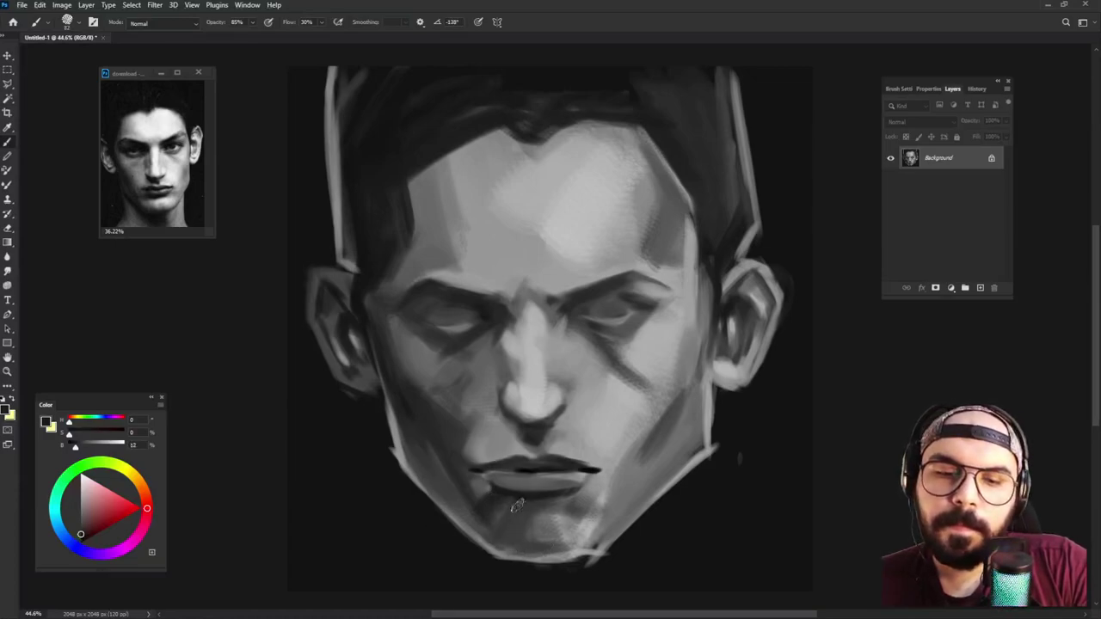
alt+click(720, 497)
mouse_move(545, 498)
mouse_down()
mouse_move(561, 500)
mouse_move(567, 520)
mouse_up()
alt+click(563, 520)
alt+right_click(565, 519)
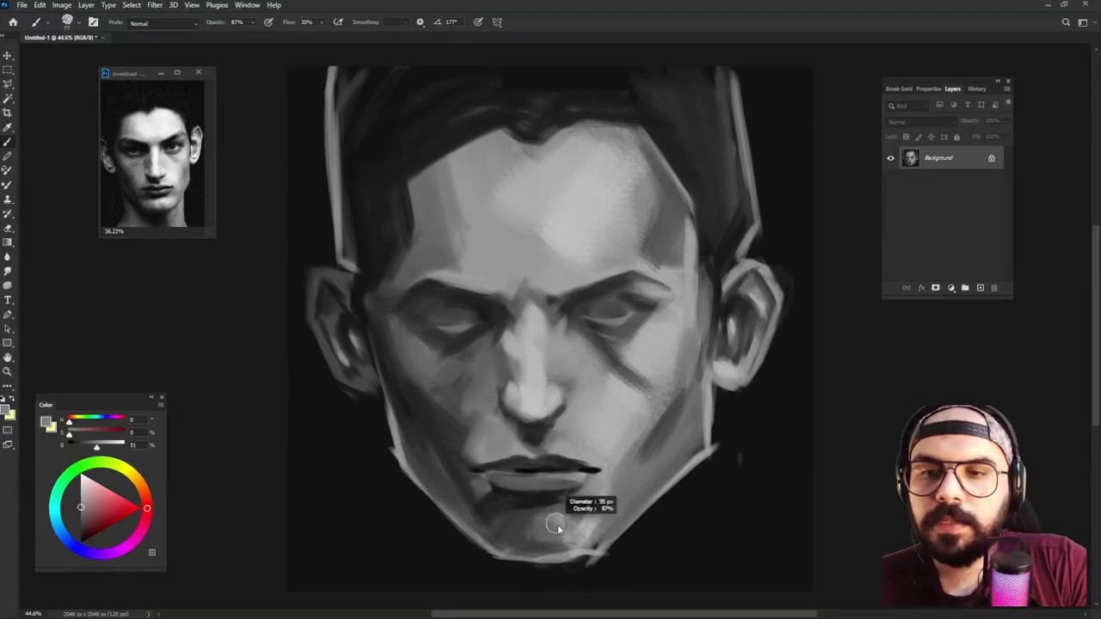
alt+click(529, 521)
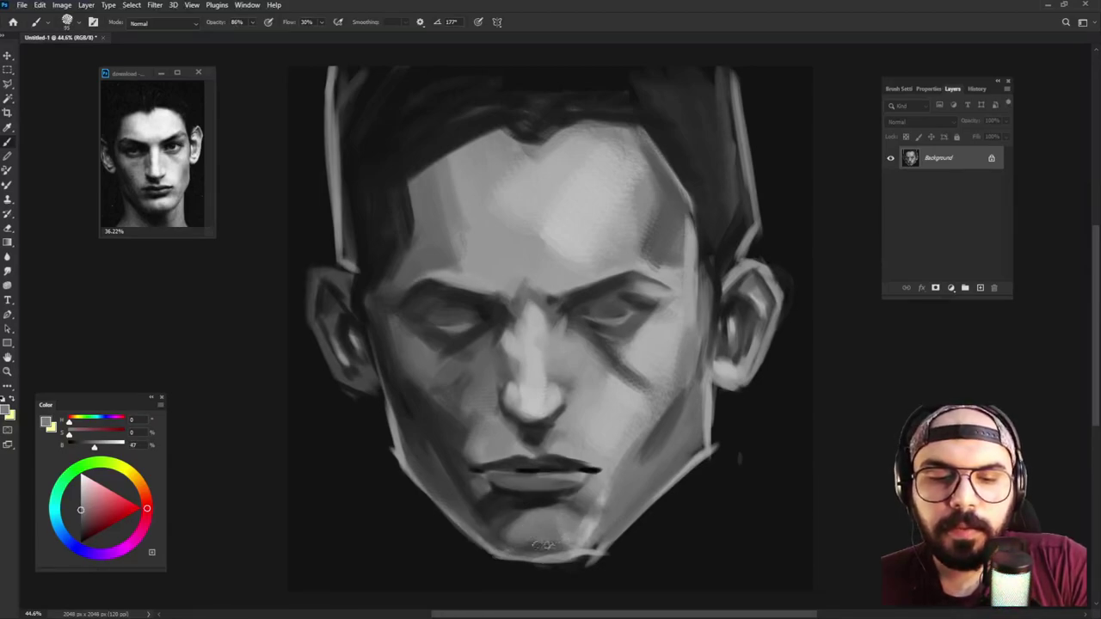
Step: Blend sampled light and mid greys from the viewer's-right side of the chin up along the jaw plane
alt+click(592, 521)
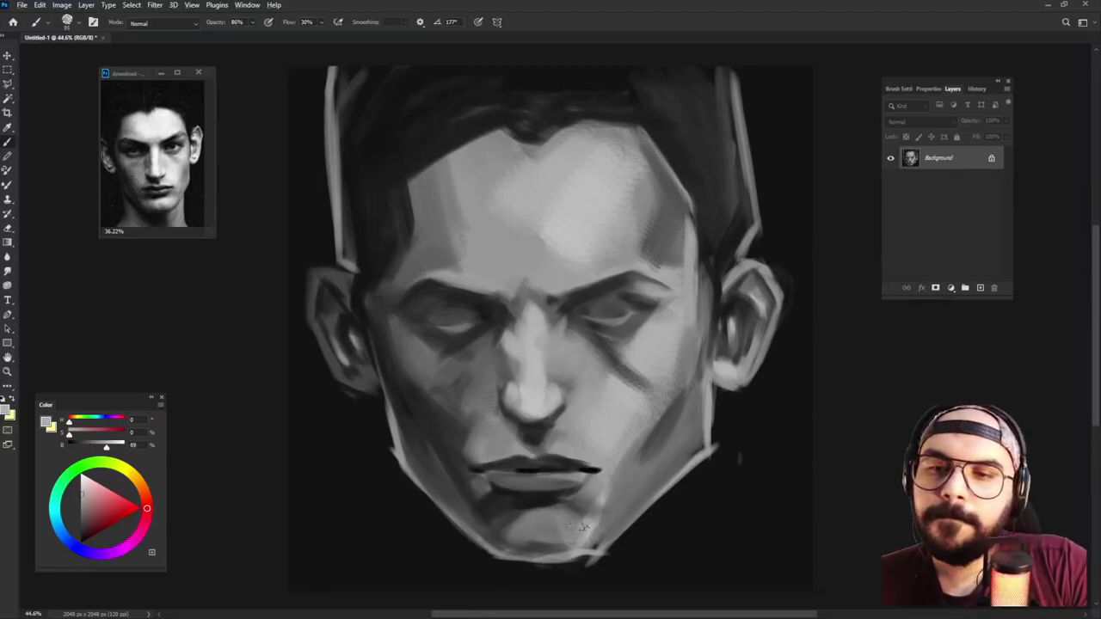
alt+click(602, 507)
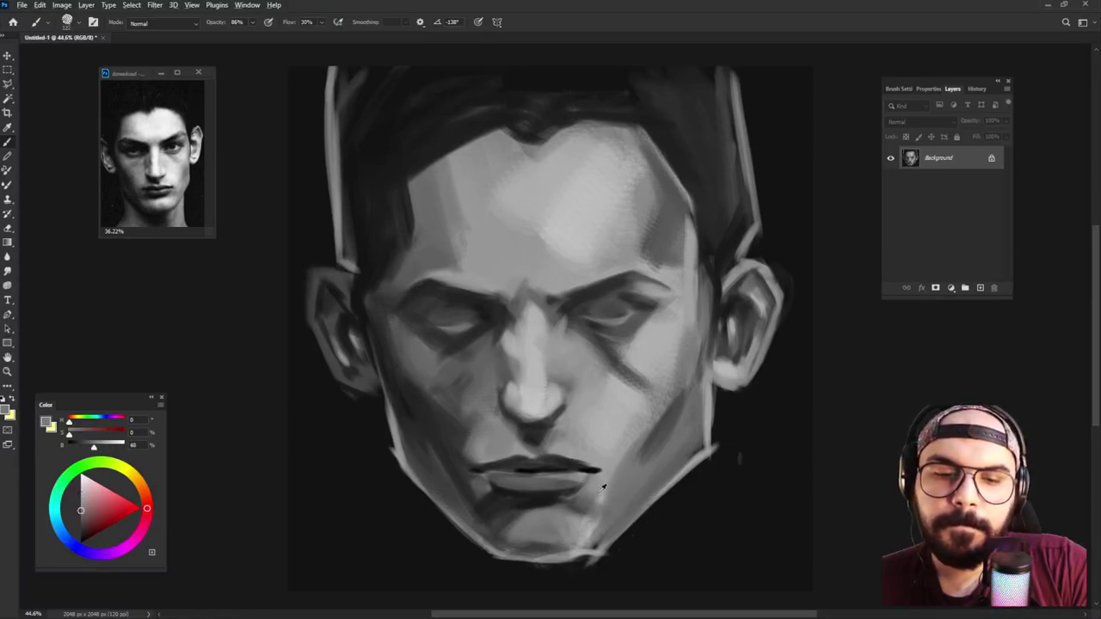
alt+click(597, 485)
right_click(626, 467)
alt+click(645, 449)
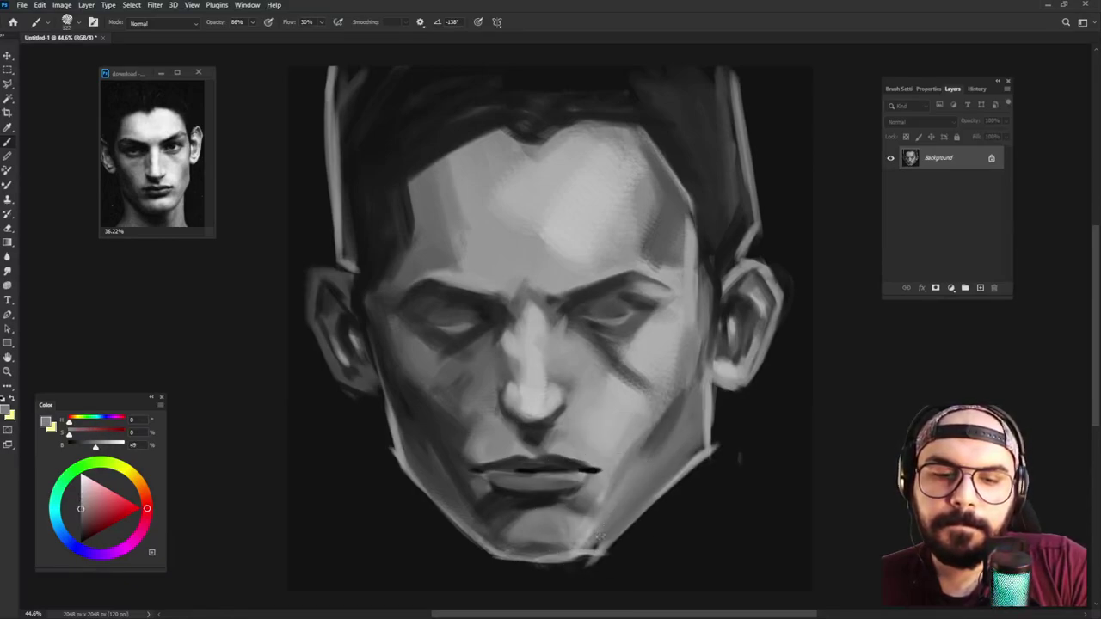
alt+click(618, 477)
drag(588, 542, 643, 466)
alt+click(652, 462)
Step: Refine the jaw edge beside the chin on the viewer's right with a smaller brush and trim the contour with the background tone
key(bracketleft)
key(bracketleft)
key(bracketleft)
key(bracketleft)
key(bracketleft)
key(bracketleft)
drag(587, 557, 655, 507)
alt+click(581, 546)
alt+click(581, 555)
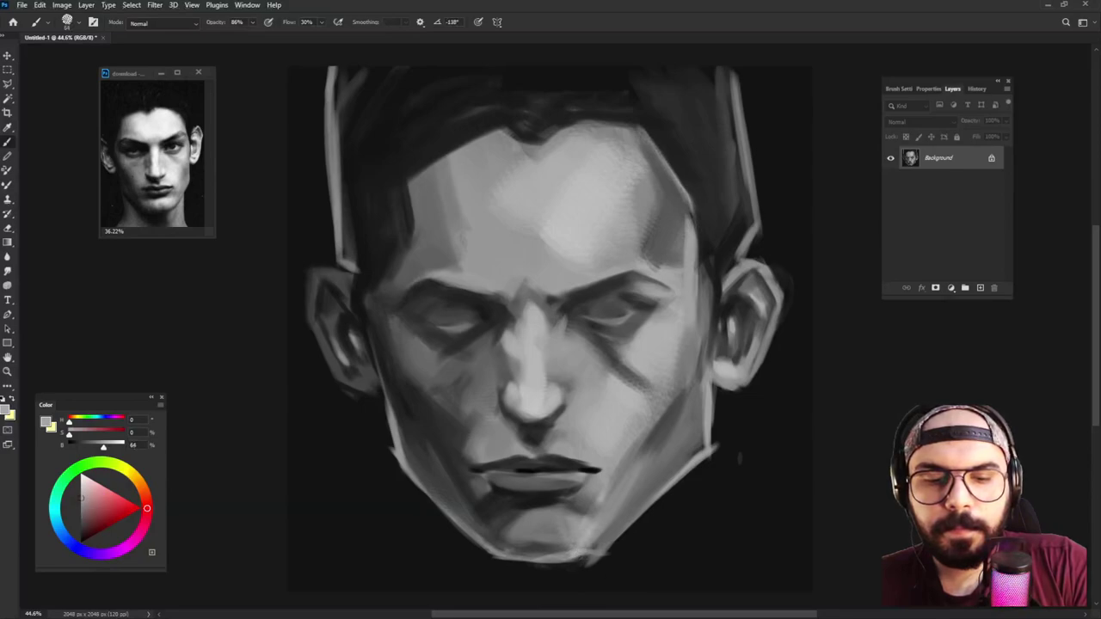
alt+click(620, 554)
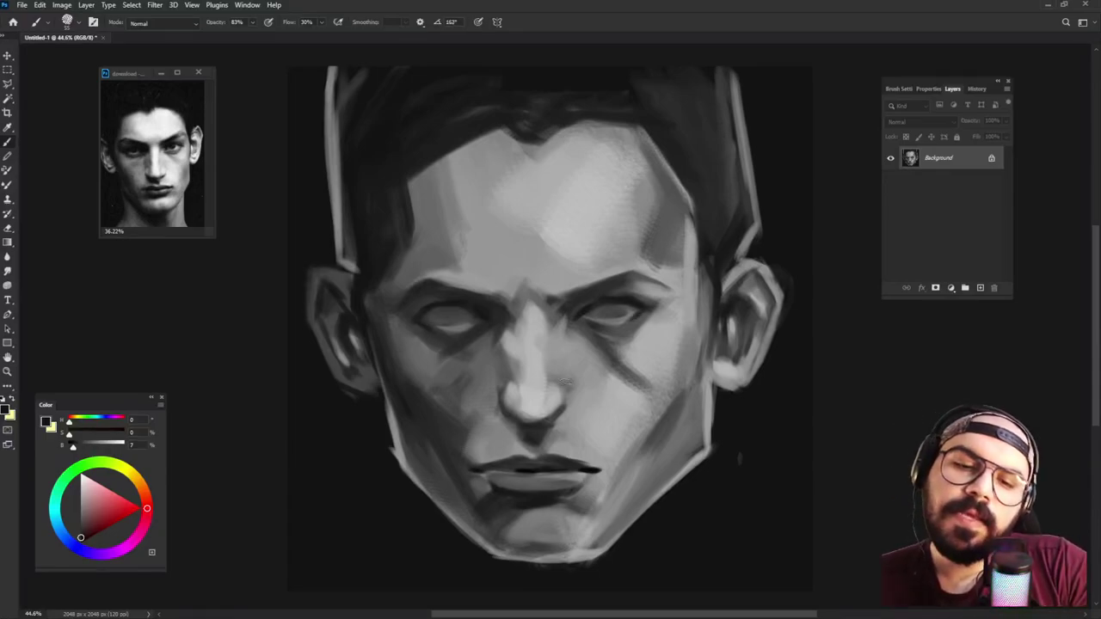
Step: Soften the transition between the viewer's-left temple and the forehead with sampled mid greys
alt+click(437, 243)
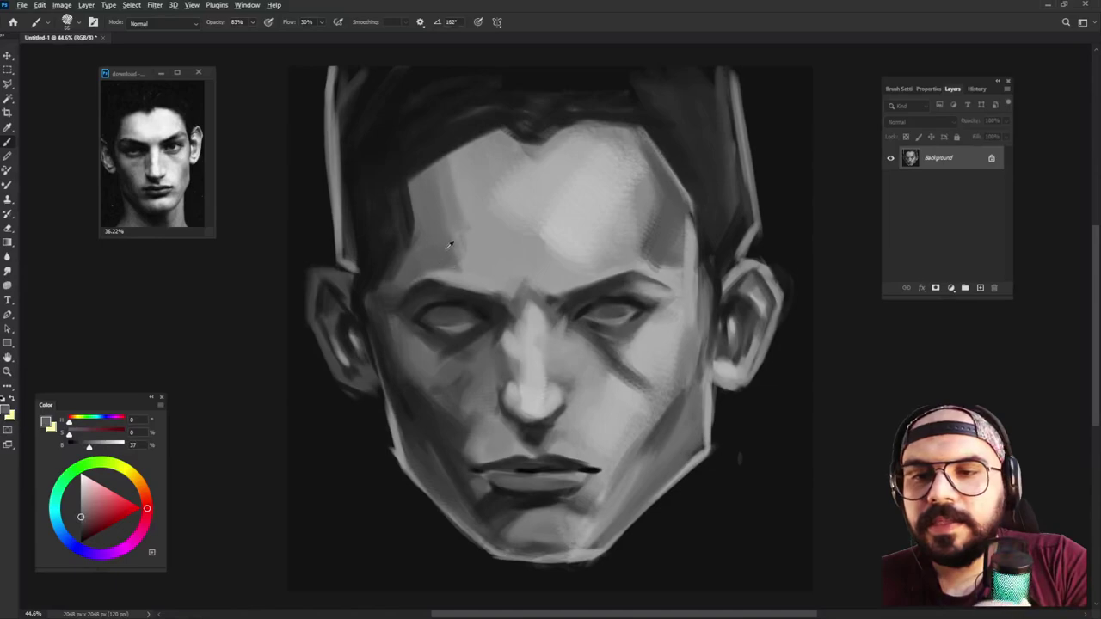
alt+click(469, 258)
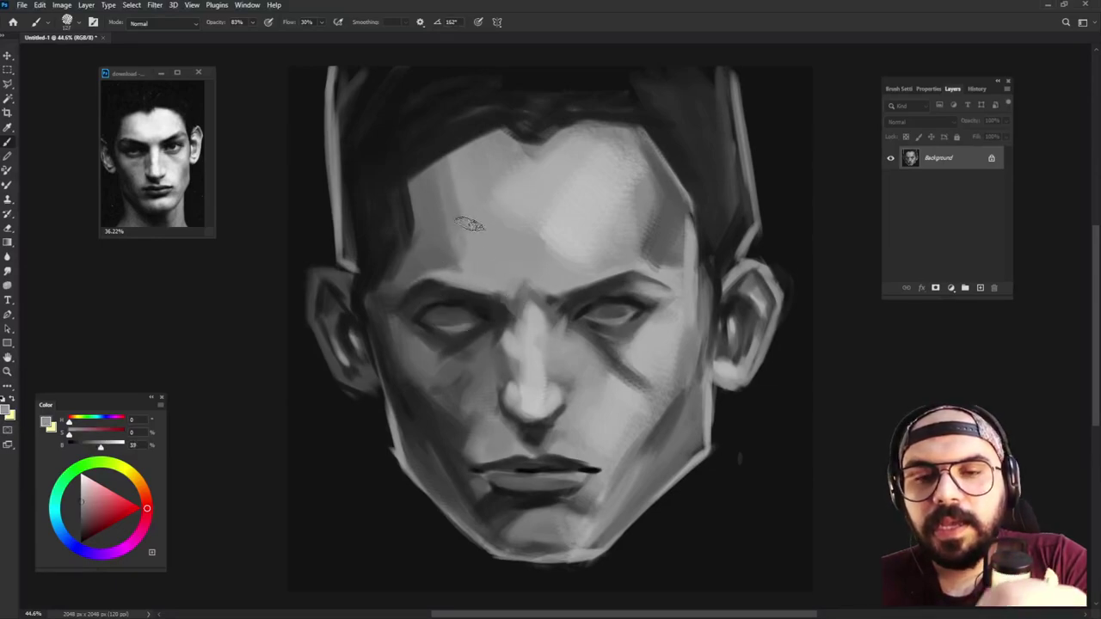
drag(443, 184, 440, 275)
alt+click(430, 259)
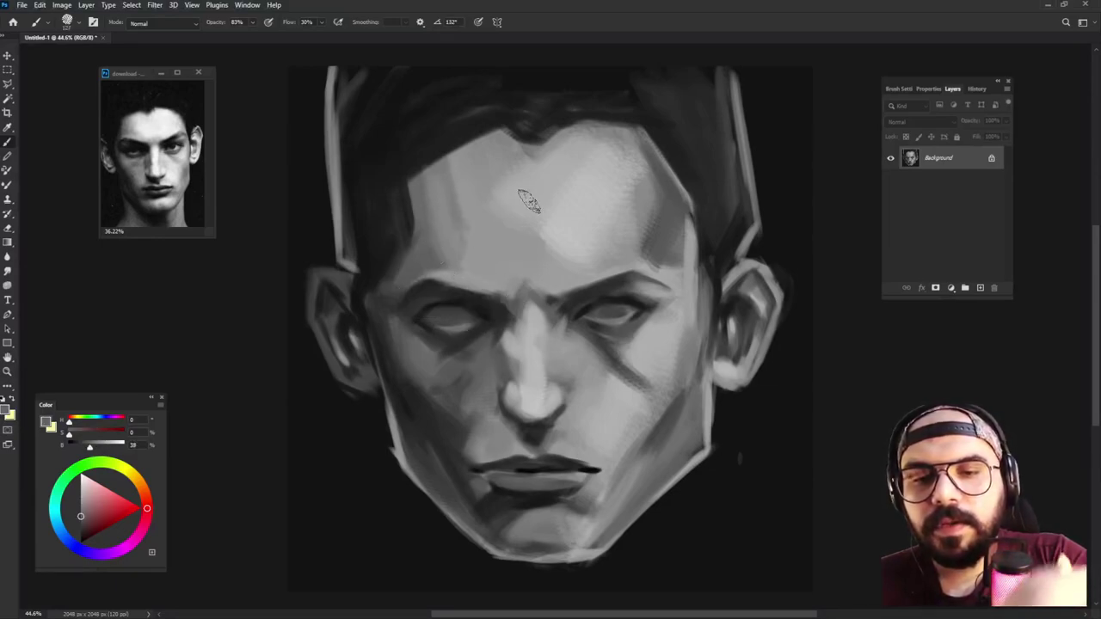
Step: Lighten the centre and viewer's-left half of the forehead down to the brows with sampled light greys
alt+click(551, 242)
mouse_move(521, 183)
mouse_down()
mouse_move(480, 177)
mouse_move(514, 161)
mouse_up()
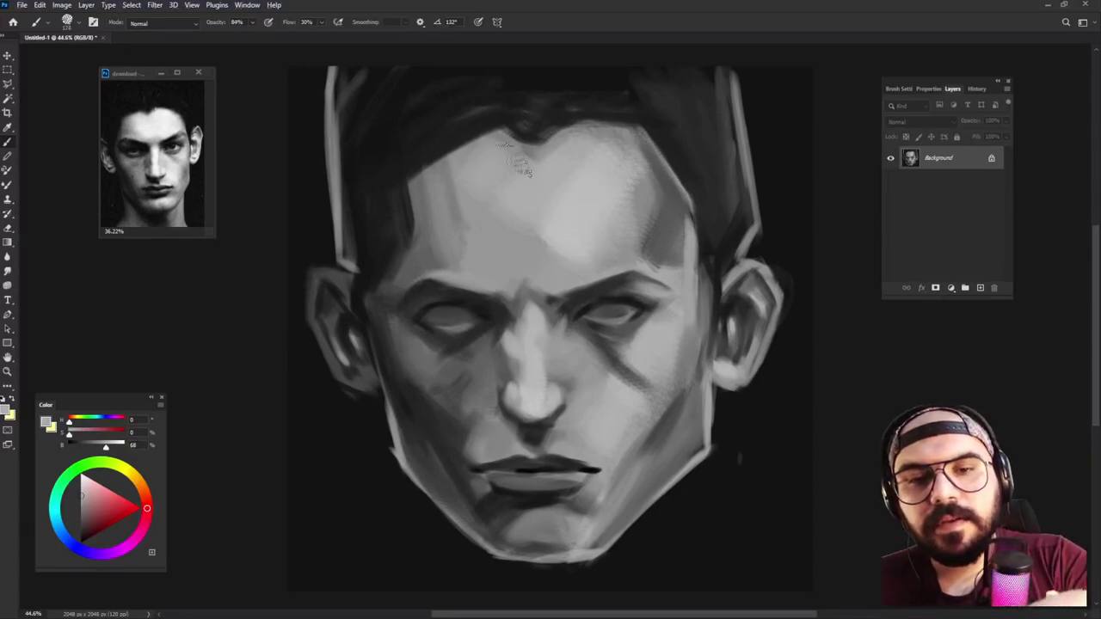
alt+click(564, 234)
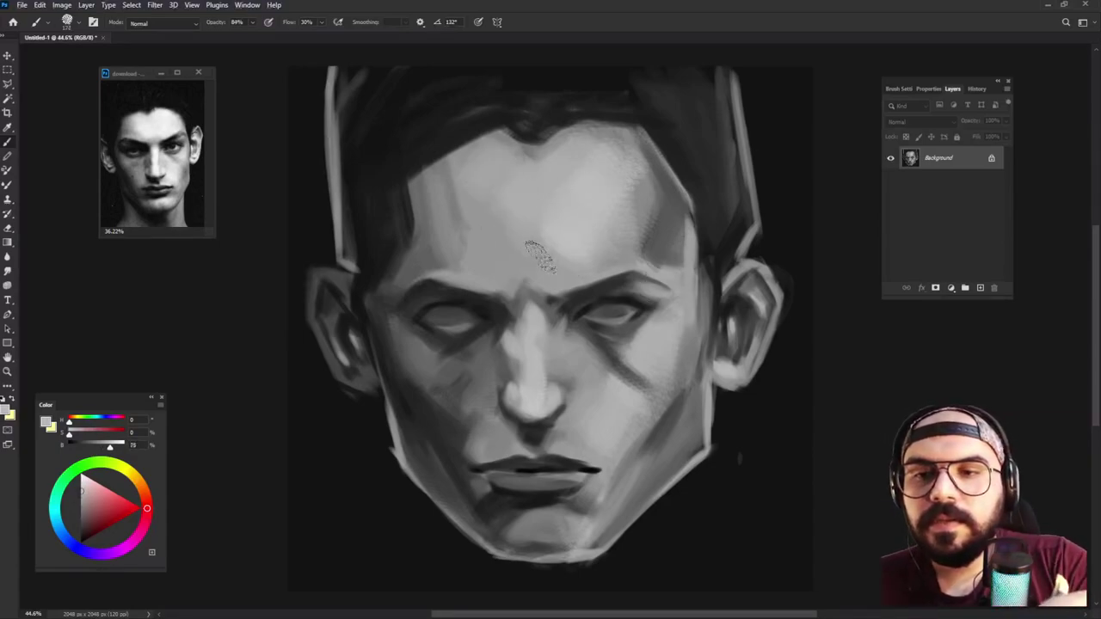
mouse_move(494, 274)
mouse_down()
mouse_move(499, 249)
mouse_move(542, 208)
mouse_up()
alt+click(513, 246)
drag(531, 268, 560, 264)
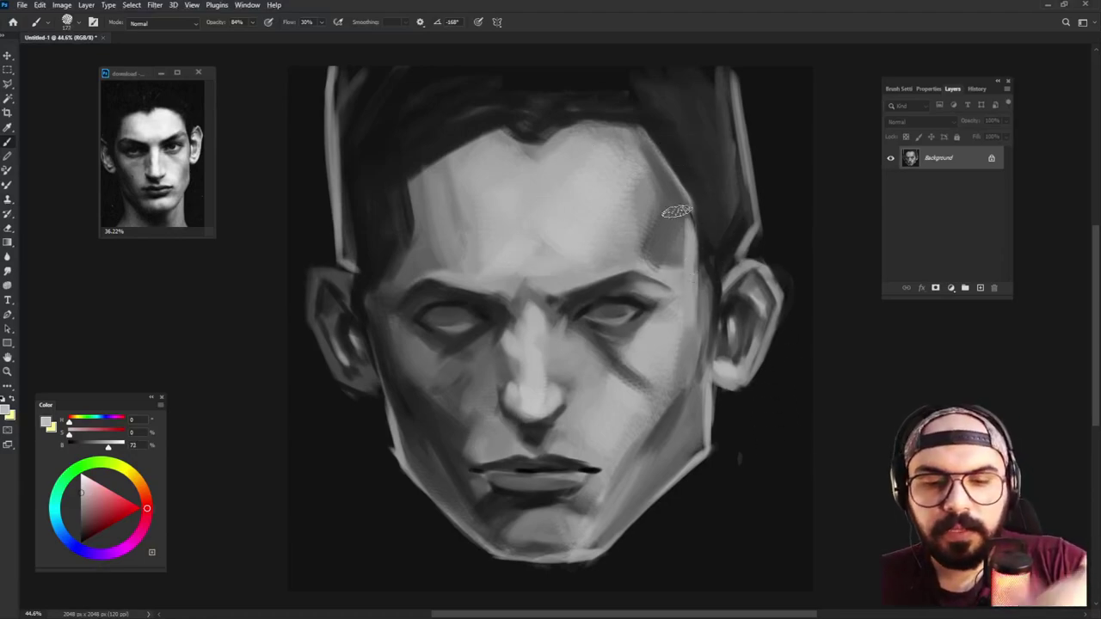
Step: Darken the viewer's-left jaw edge with near-black and refine the viewer's-right jaw corner with sampled greys
alt+click(406, 420)
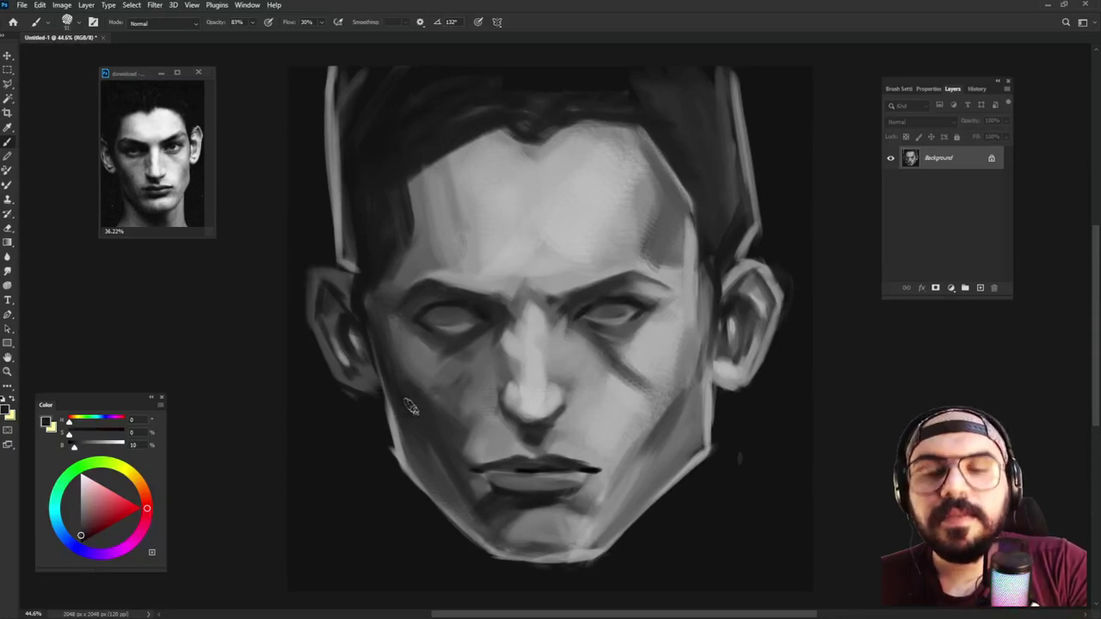
drag(391, 394, 401, 471)
alt+click(381, 455)
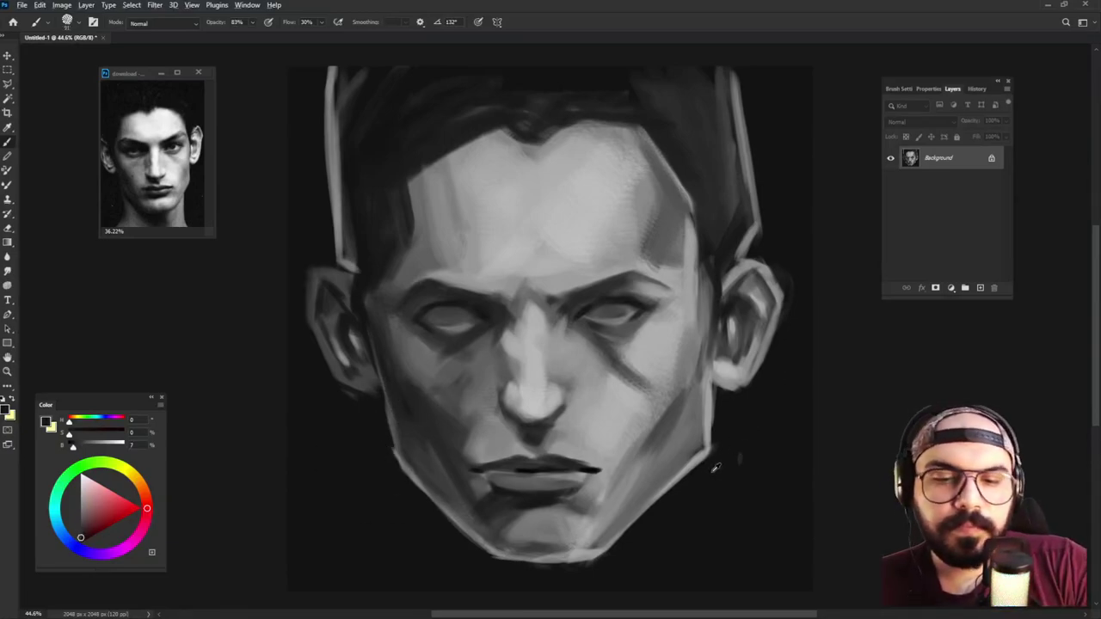
alt+click(703, 443)
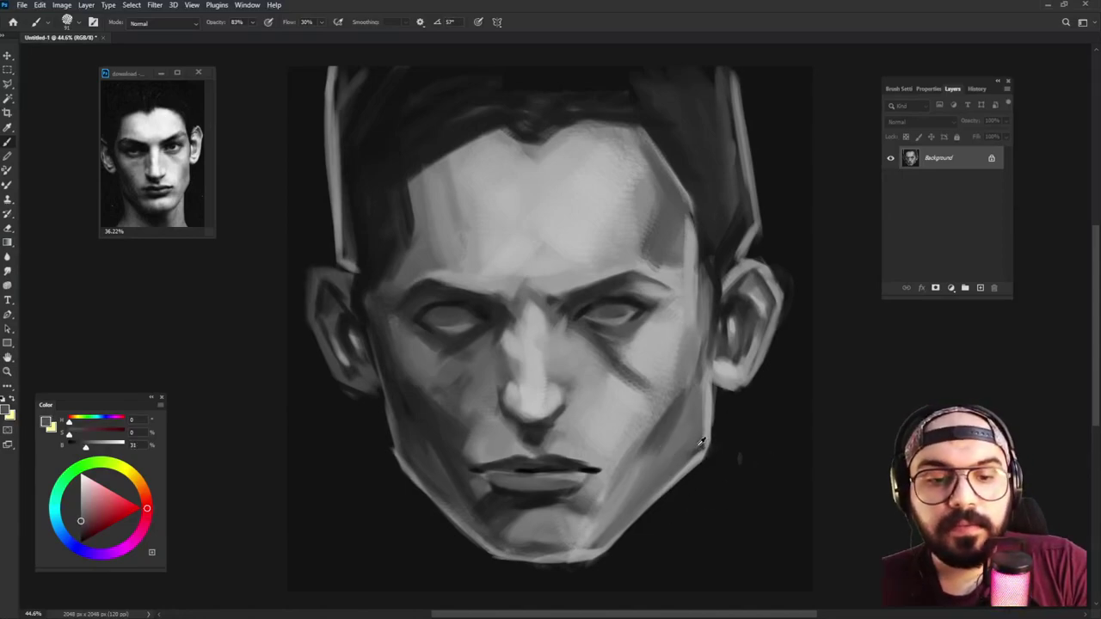
alt+click(700, 457)
drag(704, 451, 678, 473)
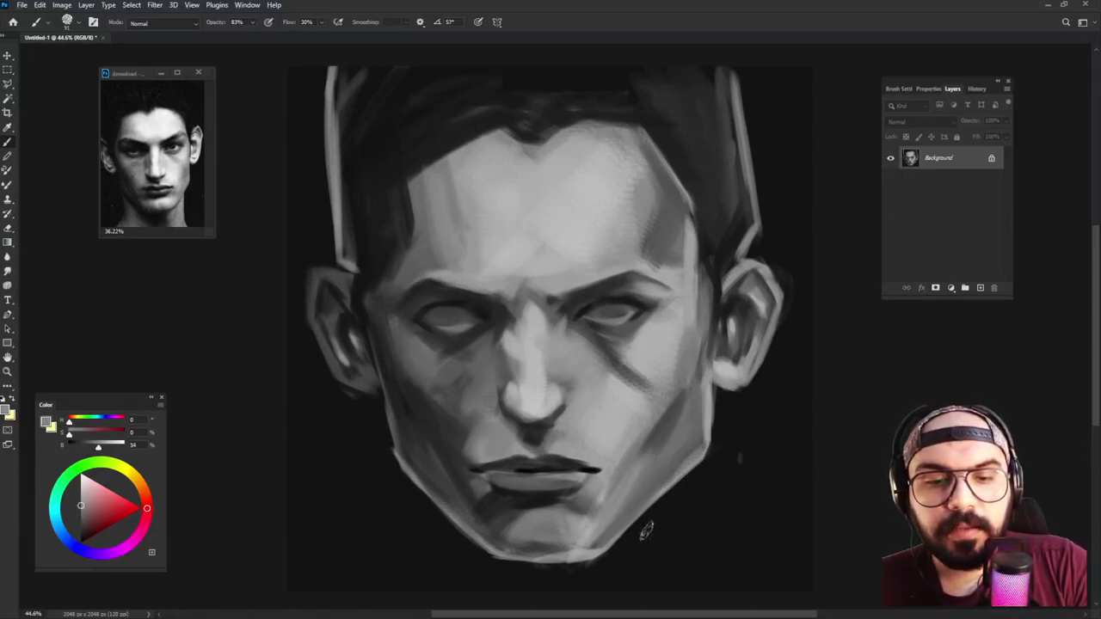
Step: Rotate the brush tip and smooth the viewer's-left jaw contour with sampled grey, cleaning stray marks with the background tone
key(shift+Left)
key(shift+Left)
key(shift+Left)
key(shift+Left)
key(shift+Left)
alt+click(404, 455)
mouse_move(392, 437)
mouse_down()
mouse_move(401, 469)
mouse_move(441, 509)
mouse_up()
alt+click(726, 483)
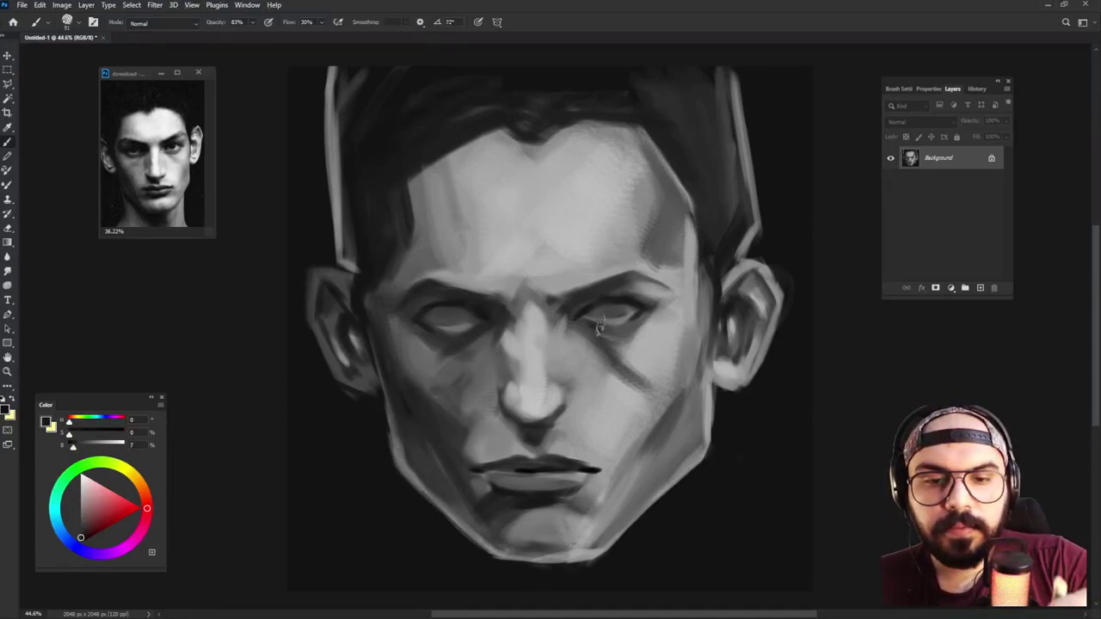
Step: Refine the nose tip and darken its underside and nostril area with sampled dark grey
drag(539, 380, 543, 379)
alt+click(532, 428)
drag(527, 423, 530, 422)
alt+click(407, 497)
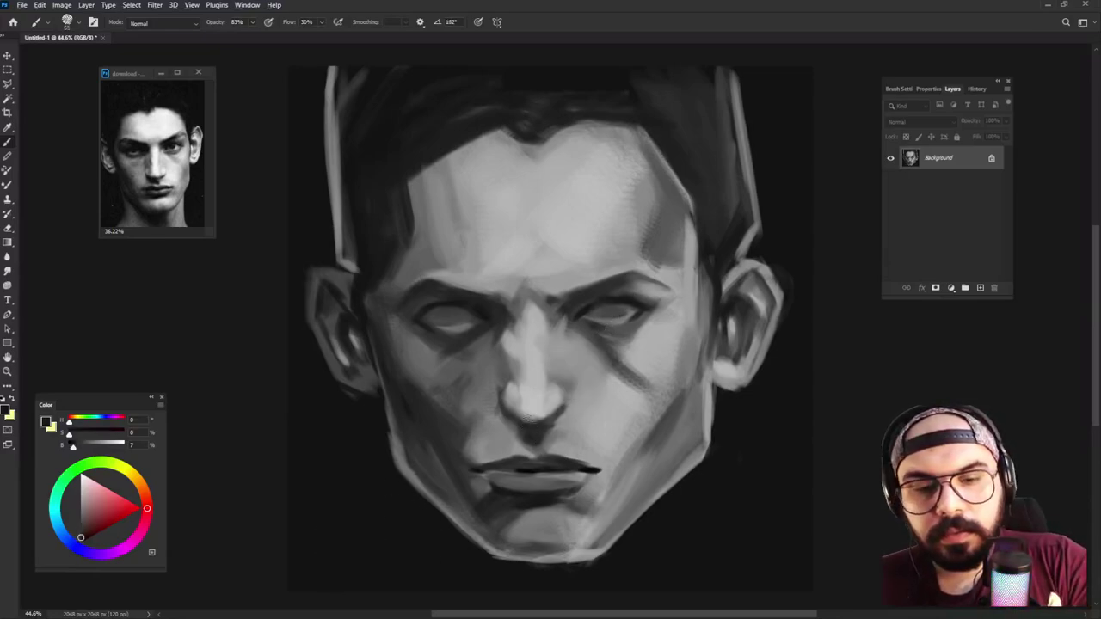
drag(510, 413, 543, 429)
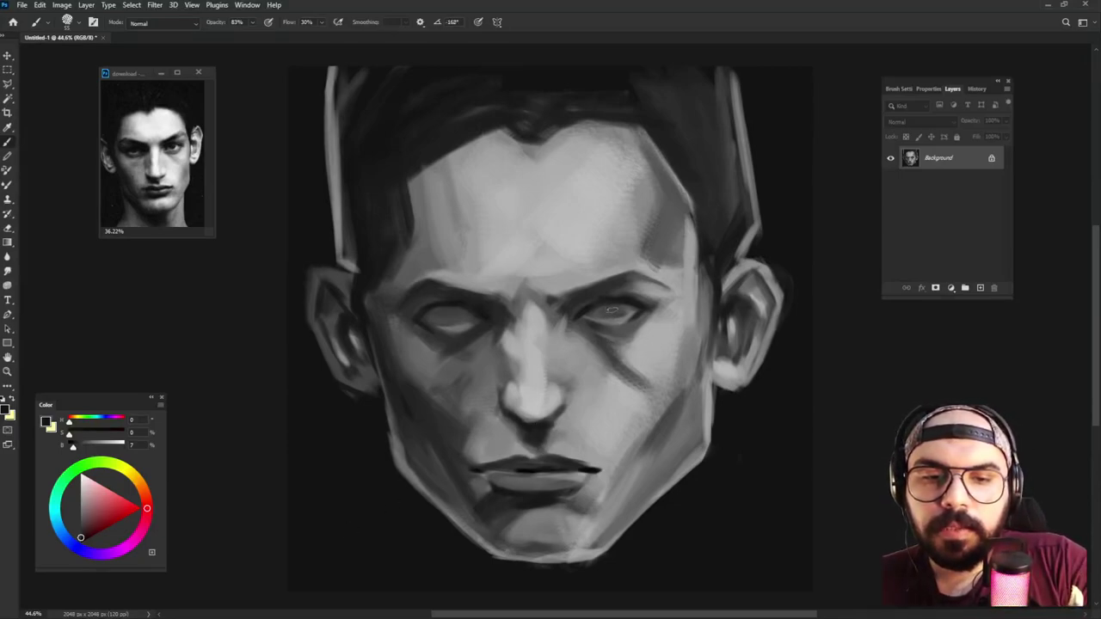
Step: Paint dark irises in both eyes and strengthen the upper lid lines, using near-black at 7% brightness
right_click(609, 311)
key(Escape)
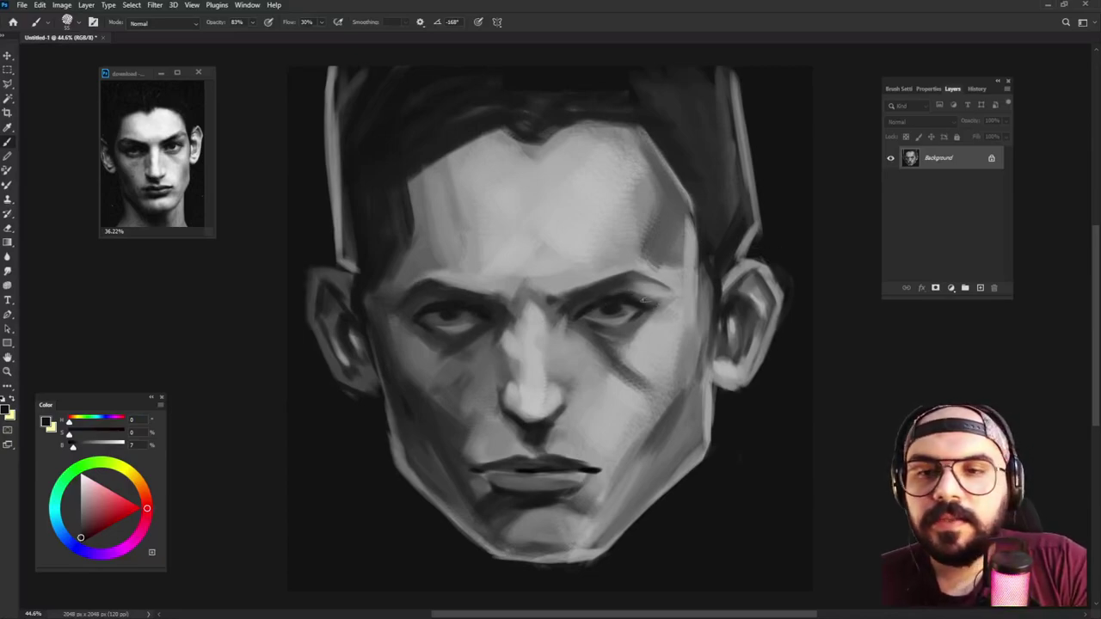
drag(630, 292, 649, 298)
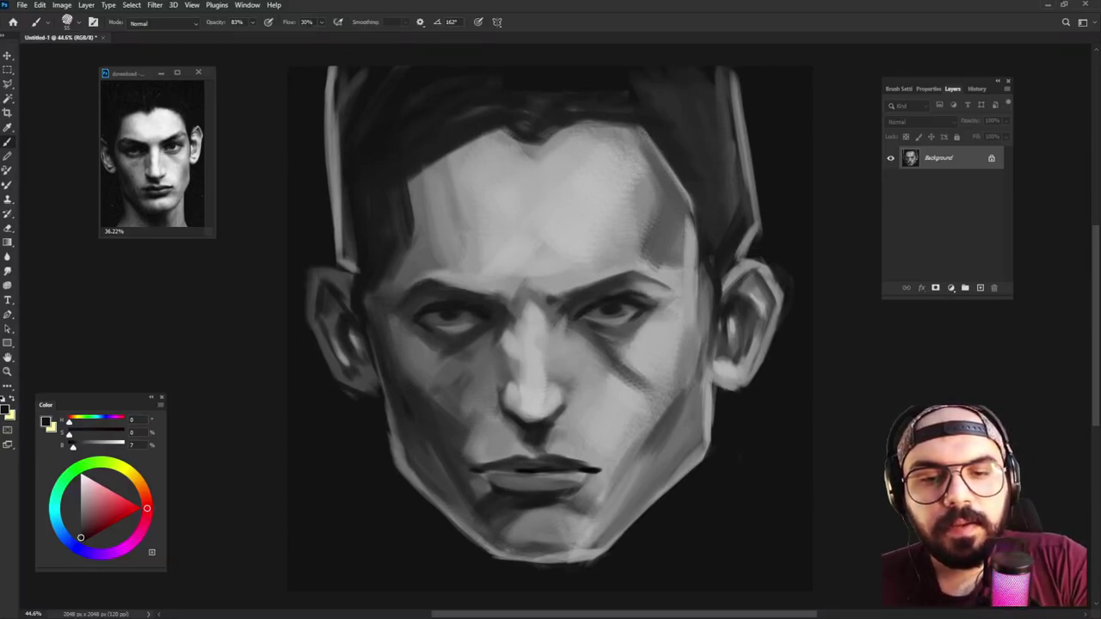
key(shift+Left)
key(shift+Left)
key(shift+Right)
key(shift+Right)
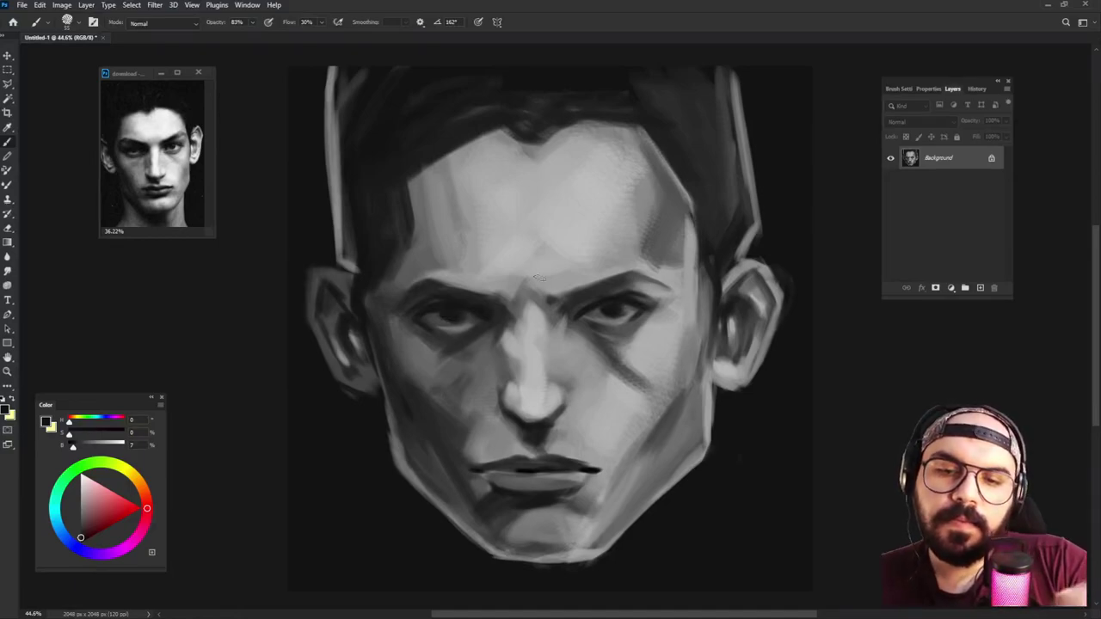
Step: Darken the inner end of the viewer's-left eyebrow and sample greys from the eye area, cheek and lips
drag(499, 297, 506, 298)
alt+click(494, 304)
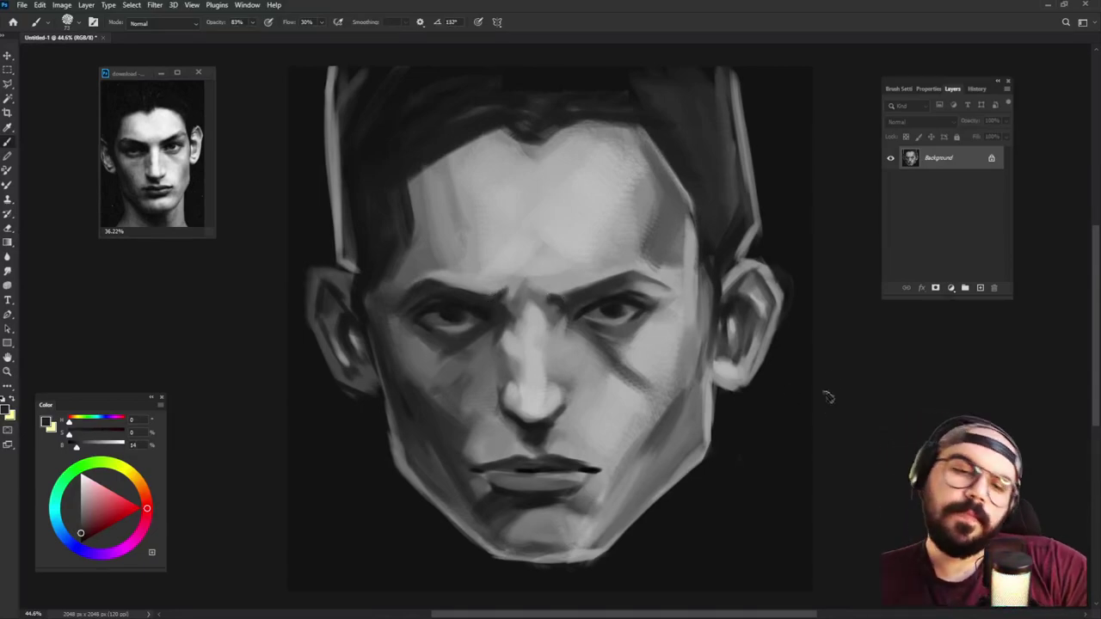
alt+click(679, 350)
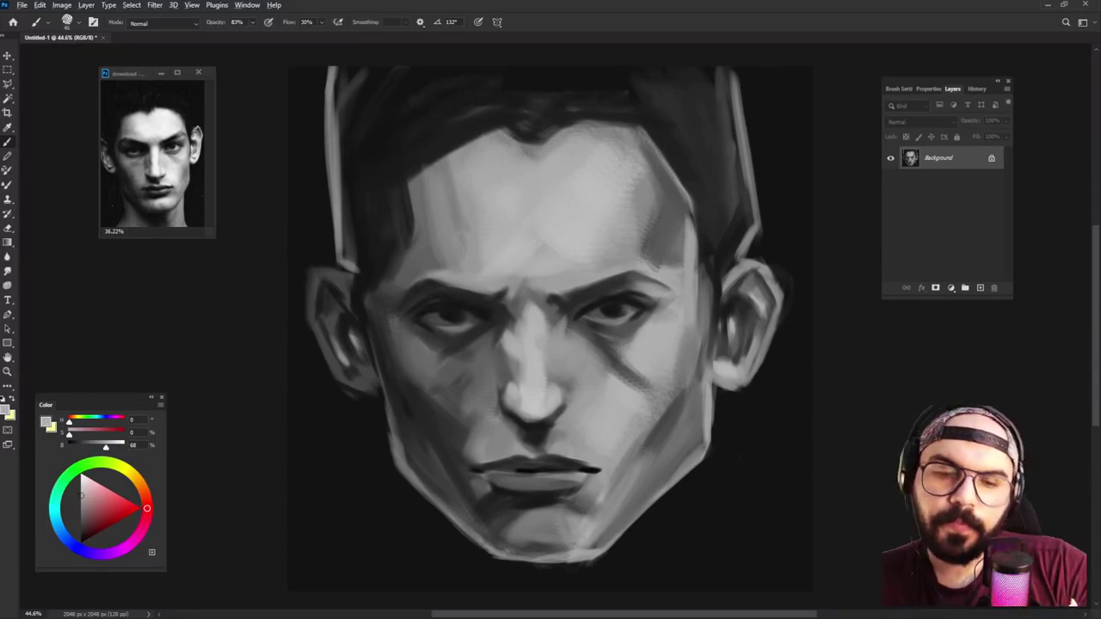
alt+click(546, 465)
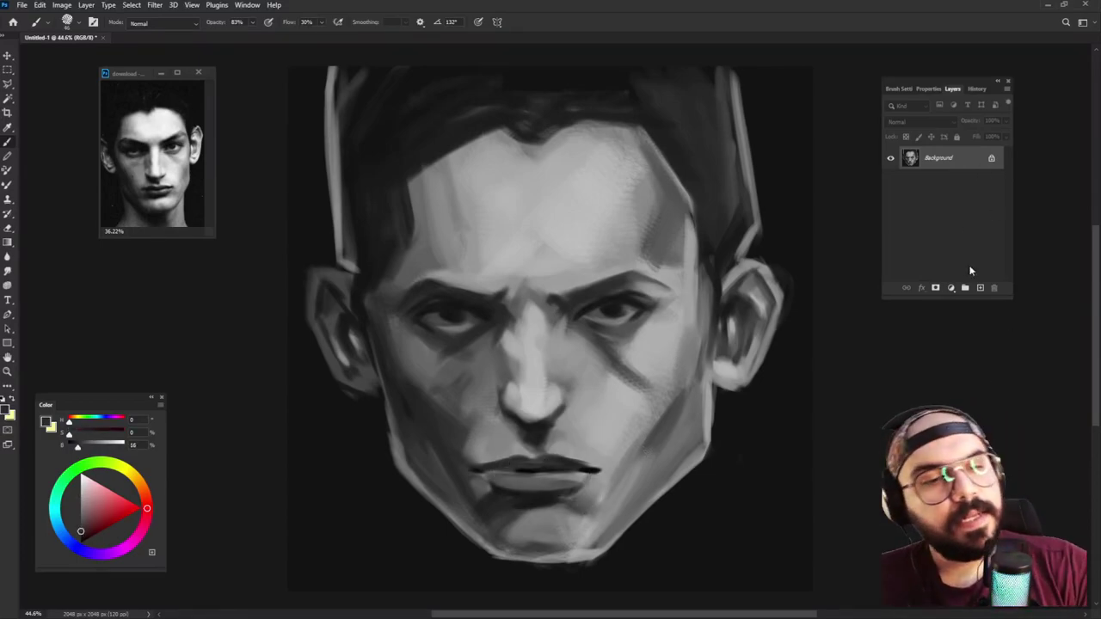
Step: Add a Gradient Map adjustment layer above the portrait and open its gradient for editing
click(951, 287)
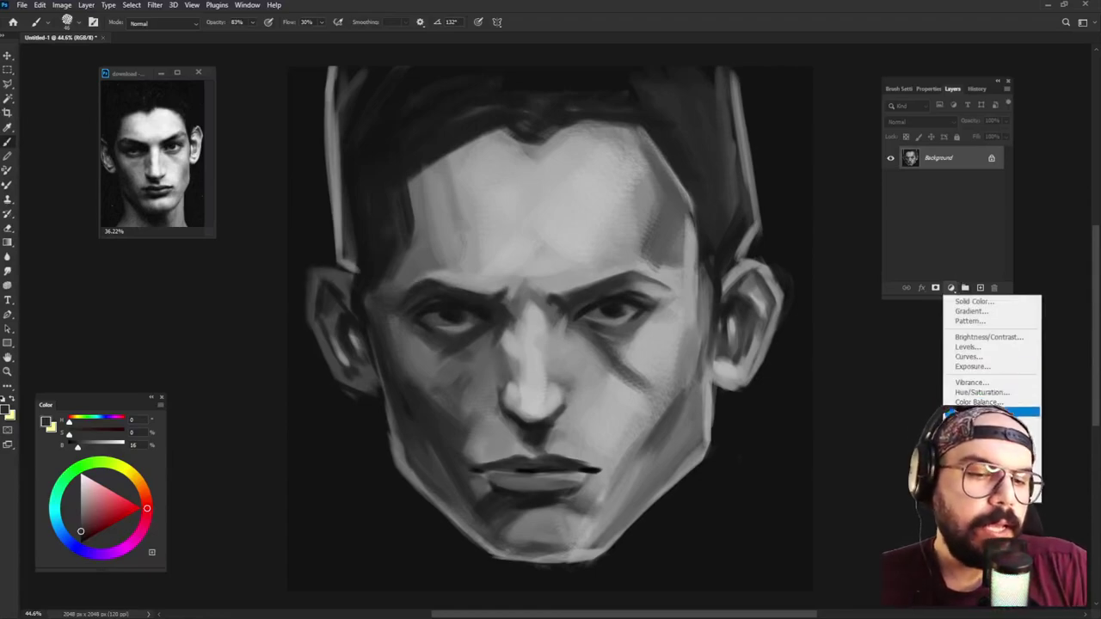
click(976, 487)
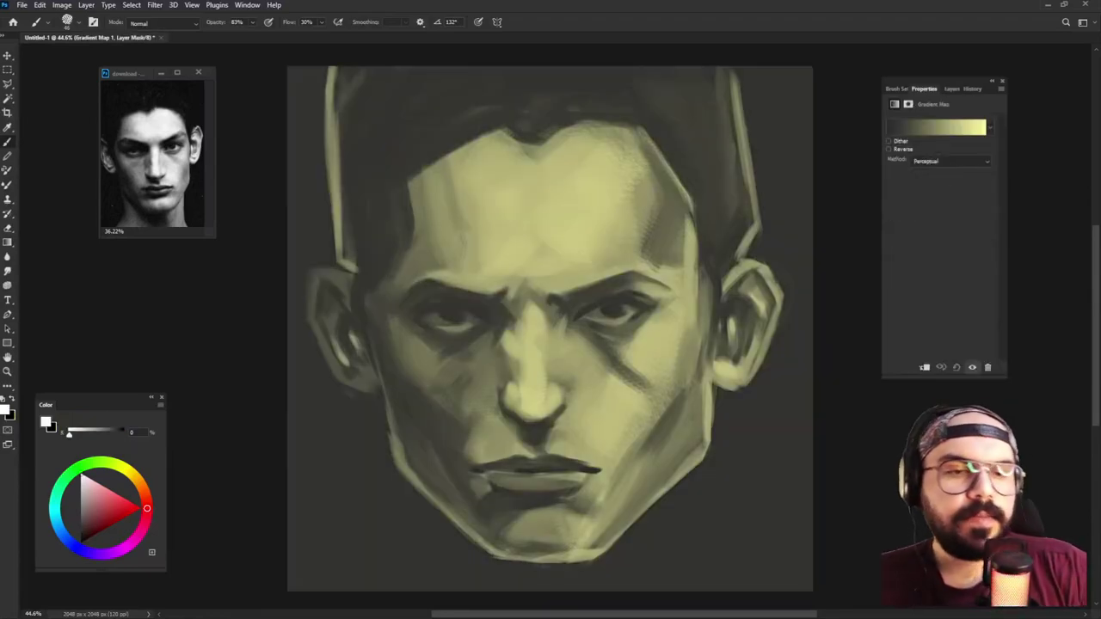
click(941, 129)
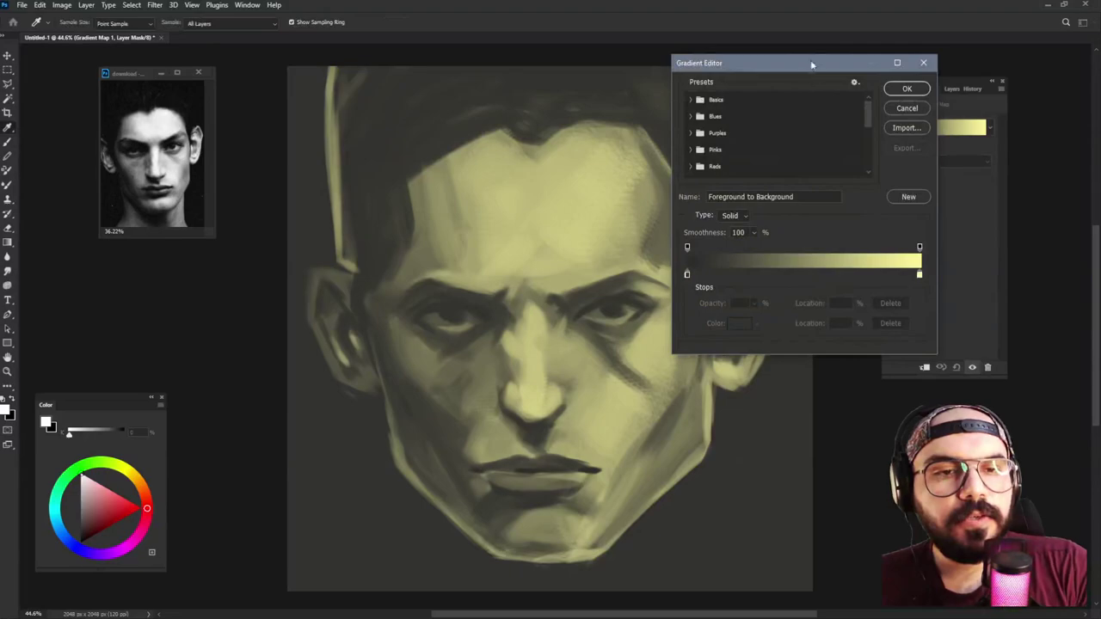
Step: Try teal, orange-brown, red, blue and brown-to-green presets from the Greens gradient group on the portrait
drag(867, 113, 868, 140)
click(707, 107)
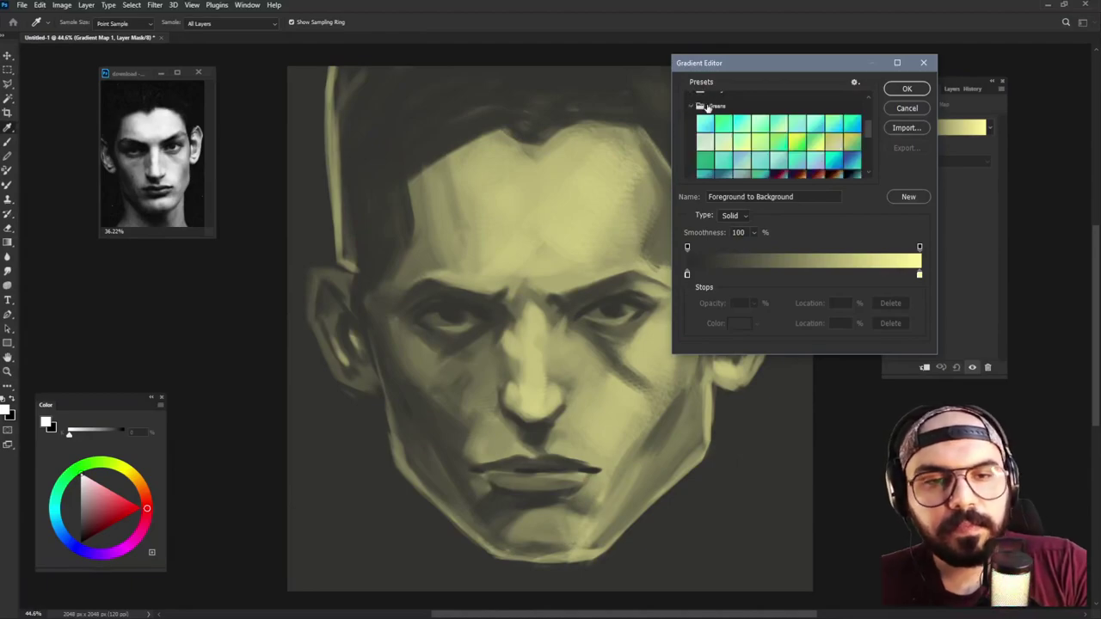
scroll(865, 143, down, 3)
click(862, 127)
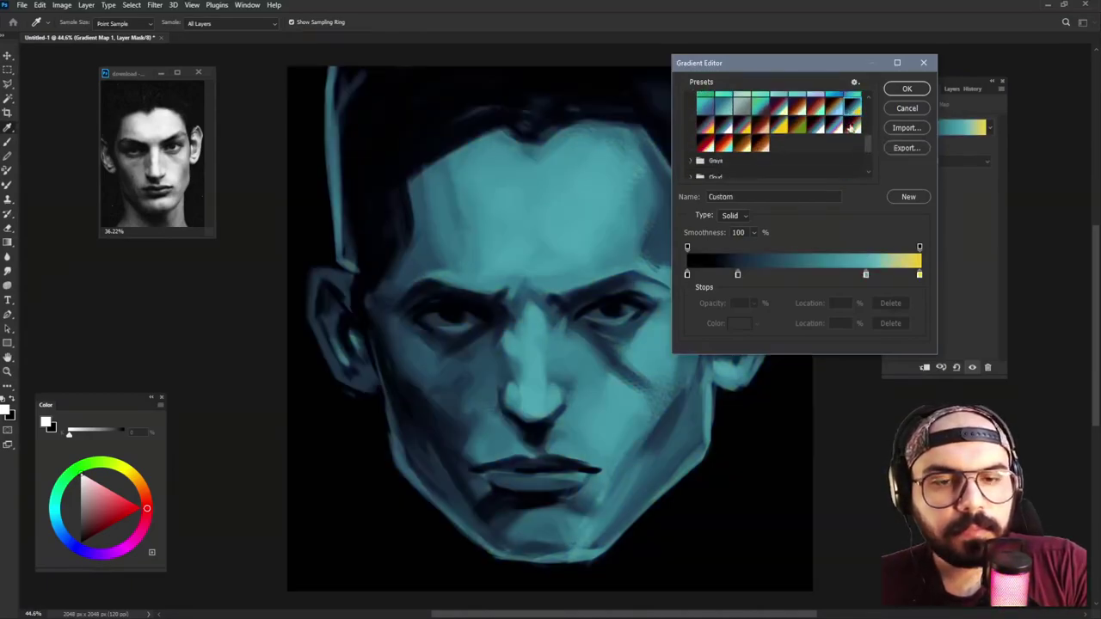
click(760, 144)
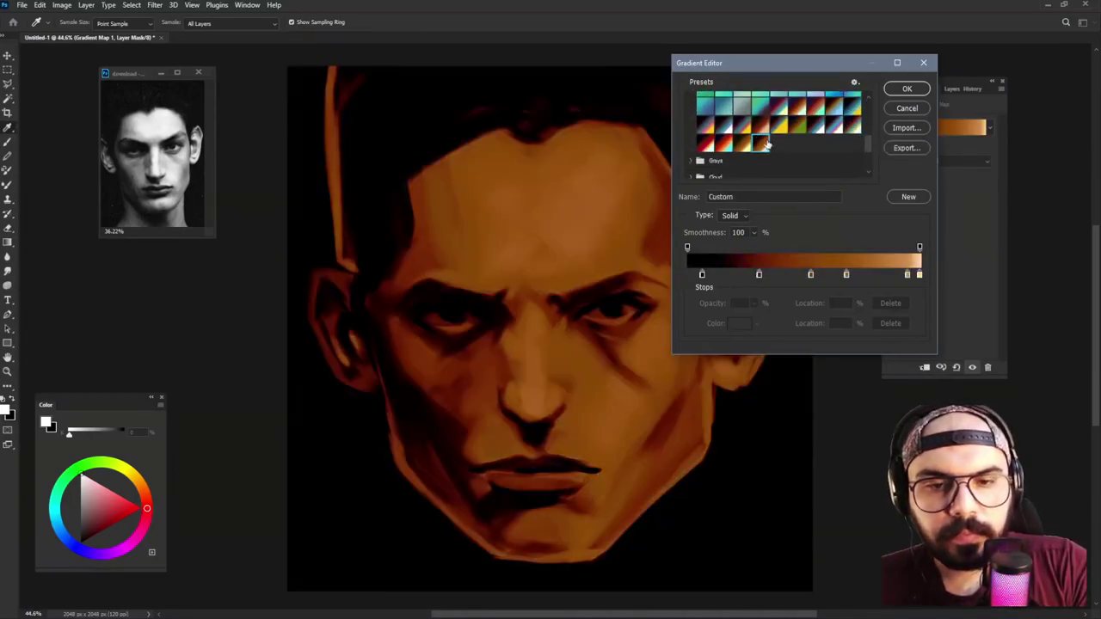
click(737, 146)
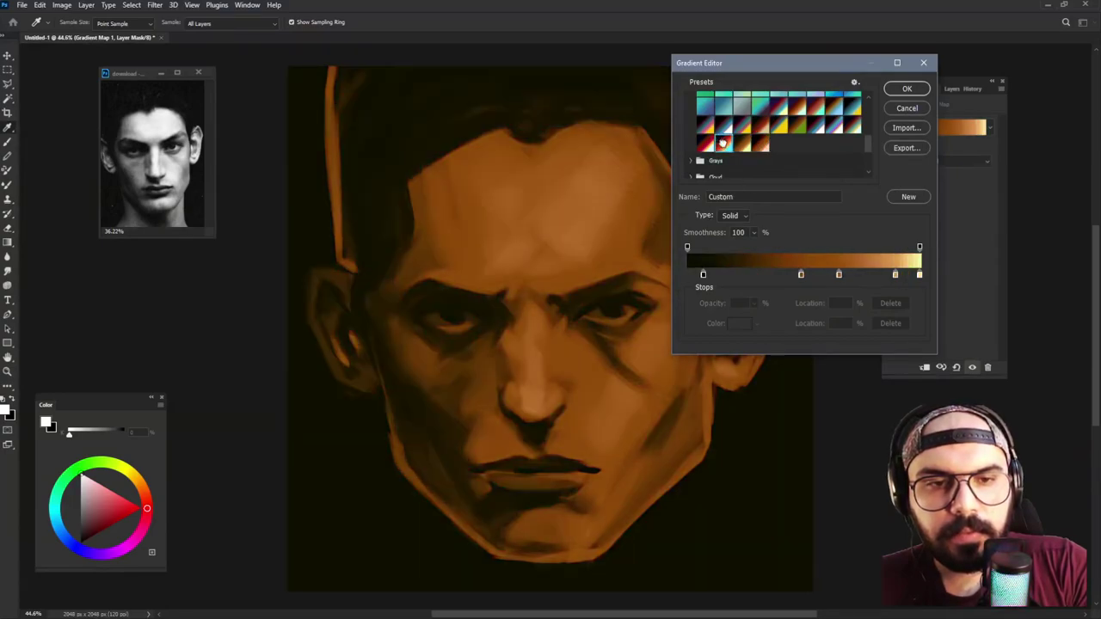
click(724, 146)
click(705, 146)
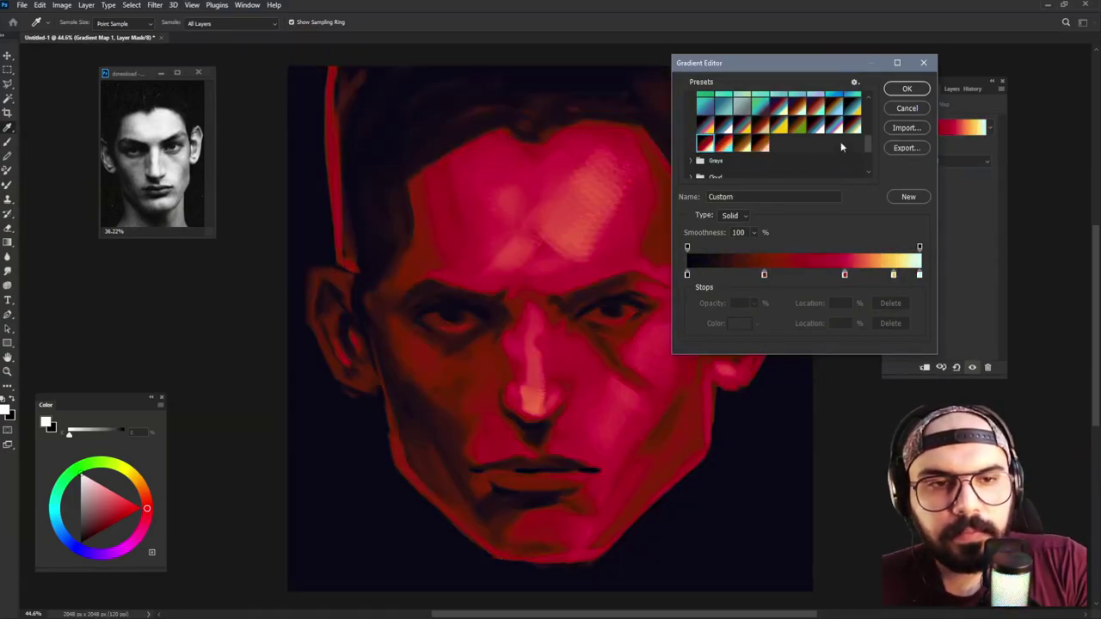
click(850, 126)
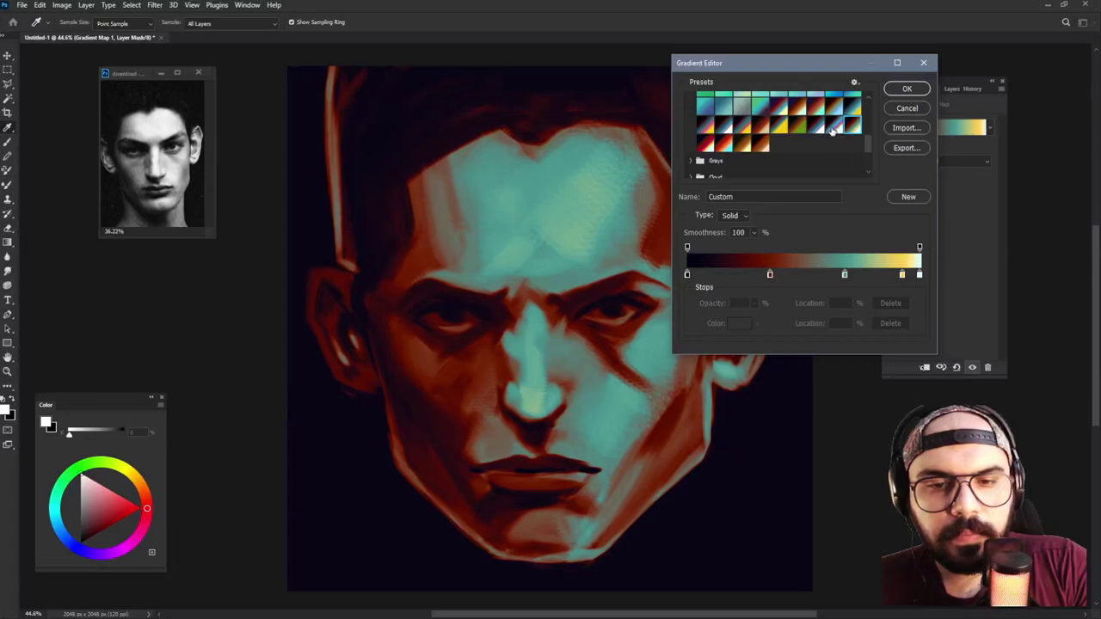
click(831, 129)
click(817, 128)
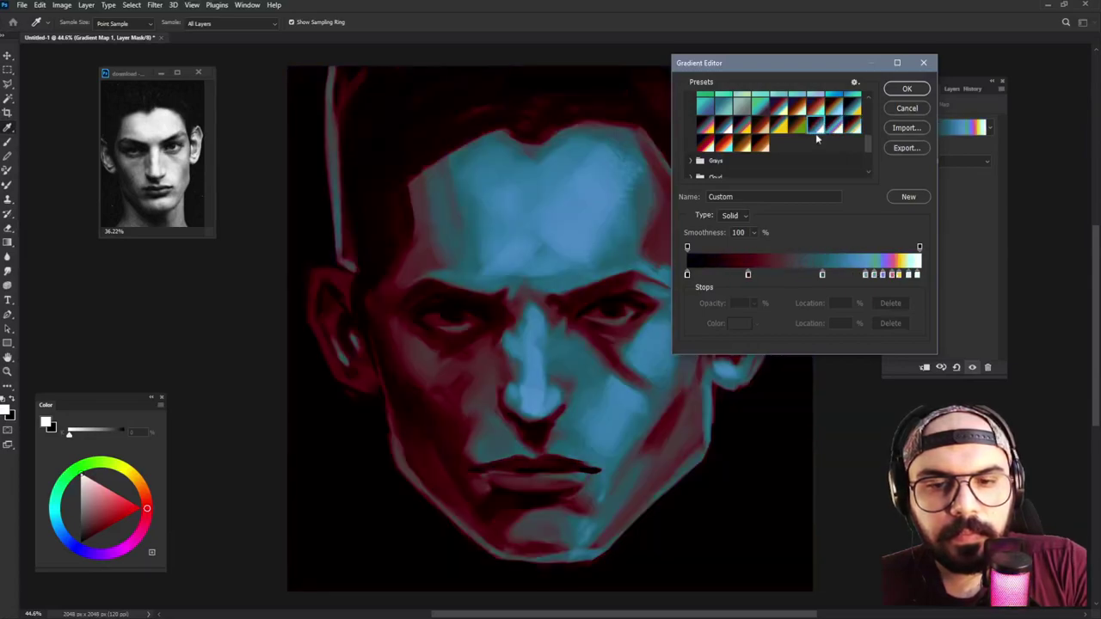
click(796, 126)
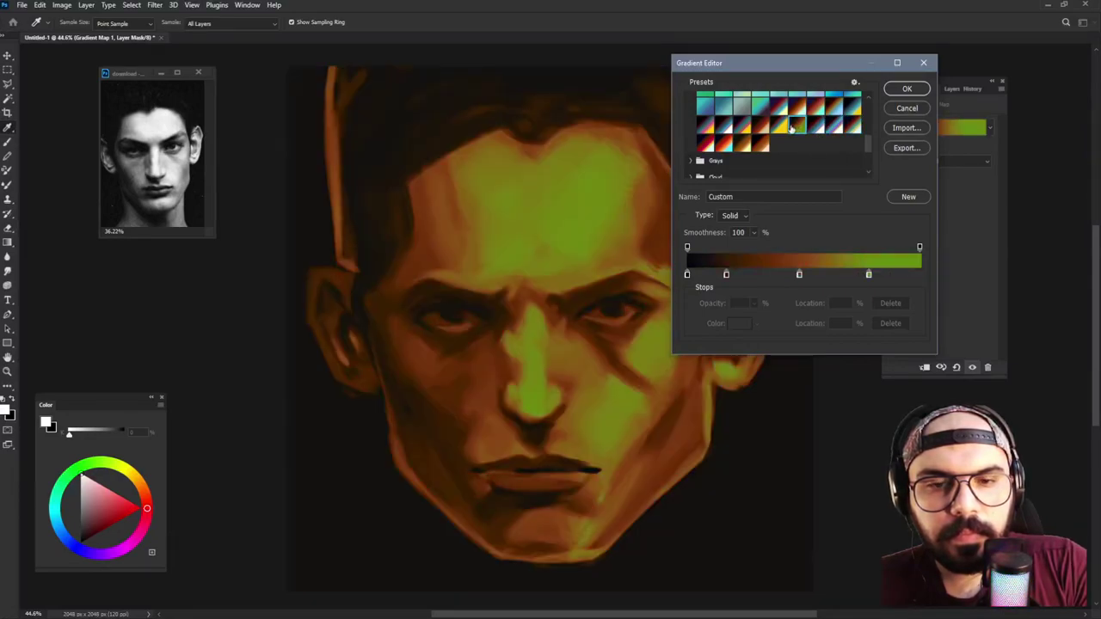
Step: Uncover the whole face and try more multicolour gradient presets, including the blue-pink and brown-to-light-blue ones
drag(813, 75, 898, 188)
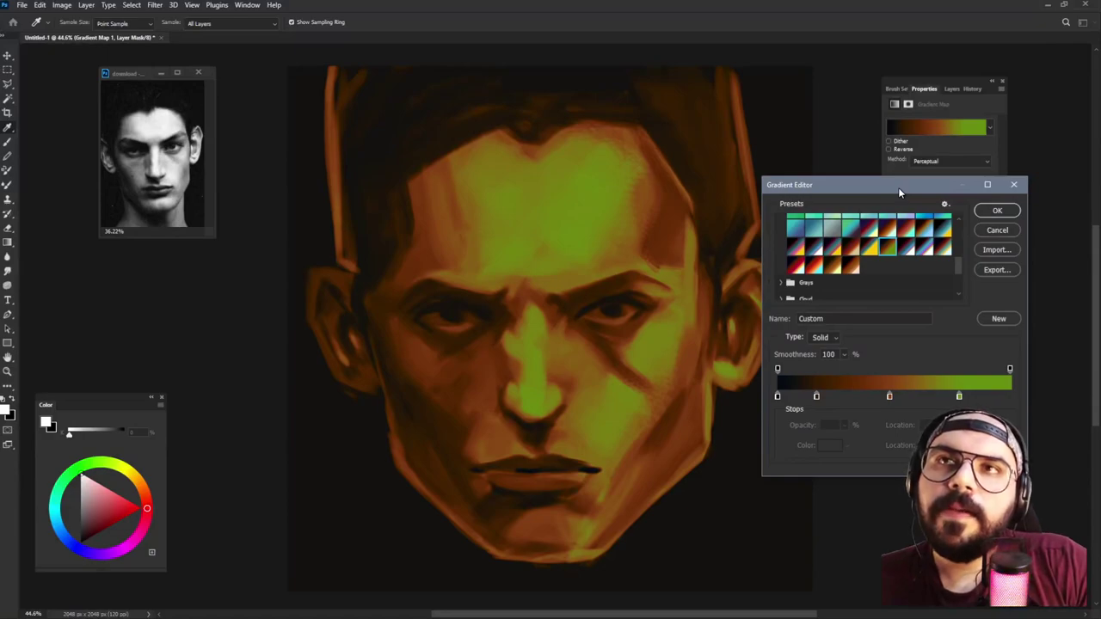
click(868, 247)
click(848, 268)
click(831, 249)
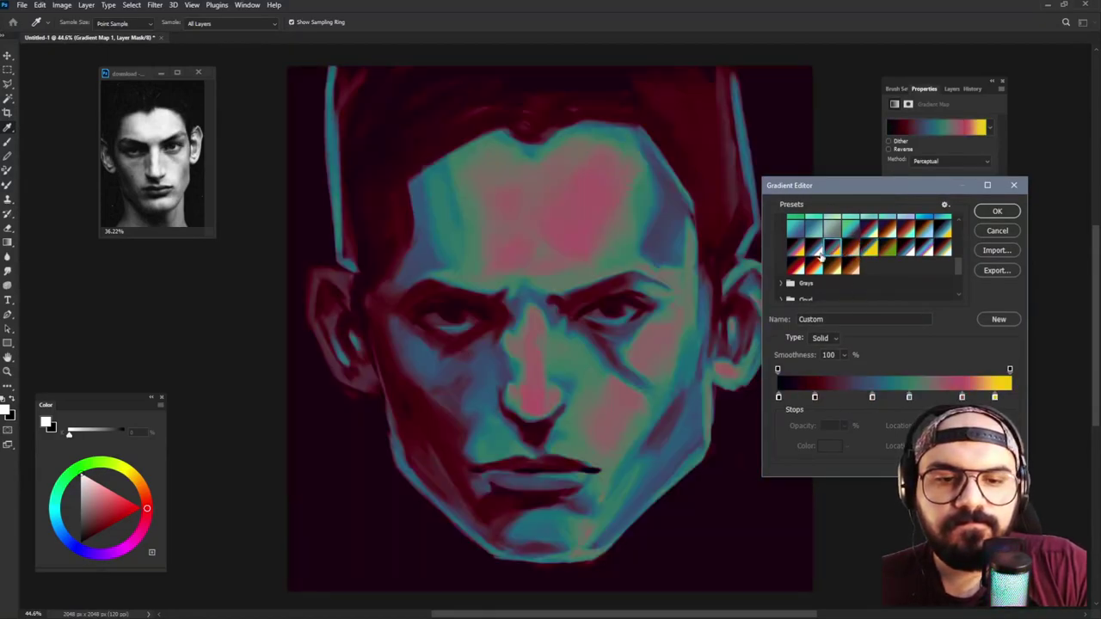
click(802, 261)
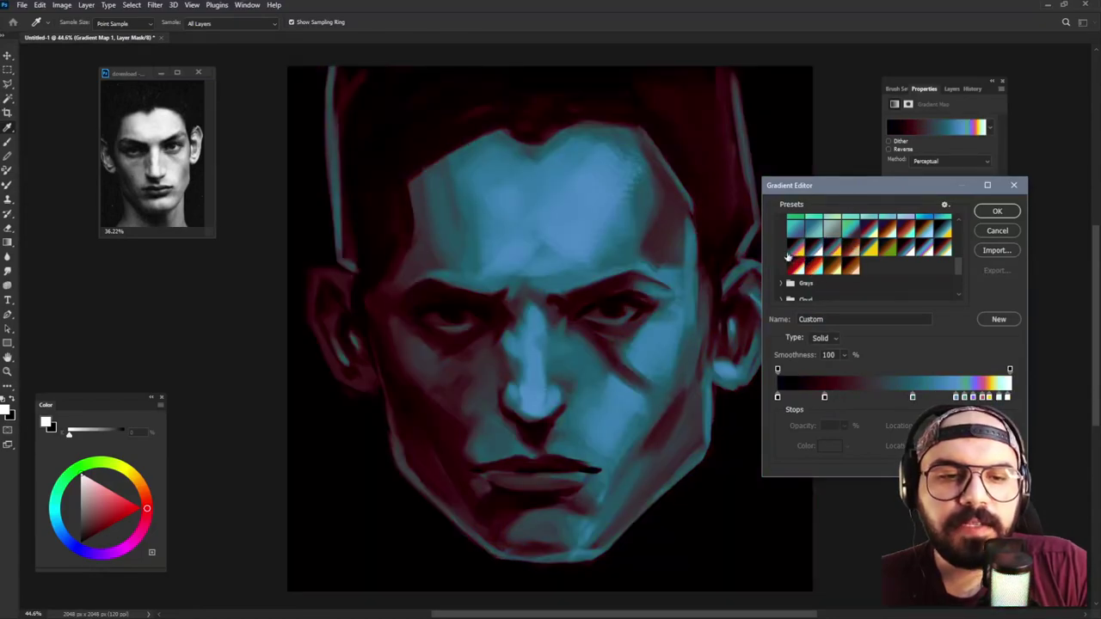
click(853, 247)
click(942, 232)
click(924, 234)
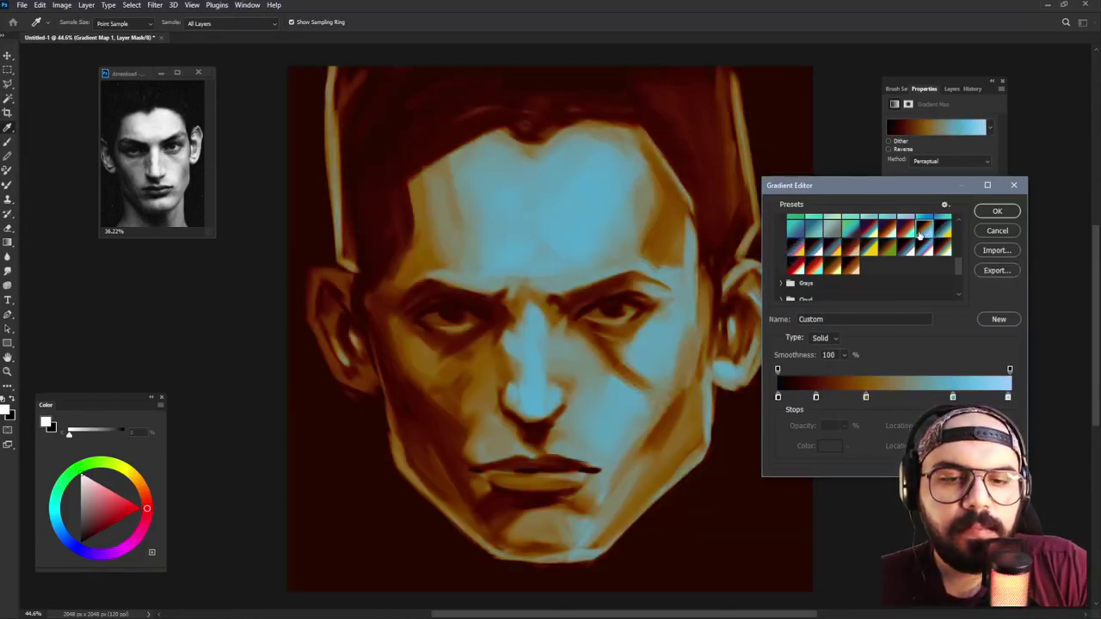
click(907, 234)
click(890, 230)
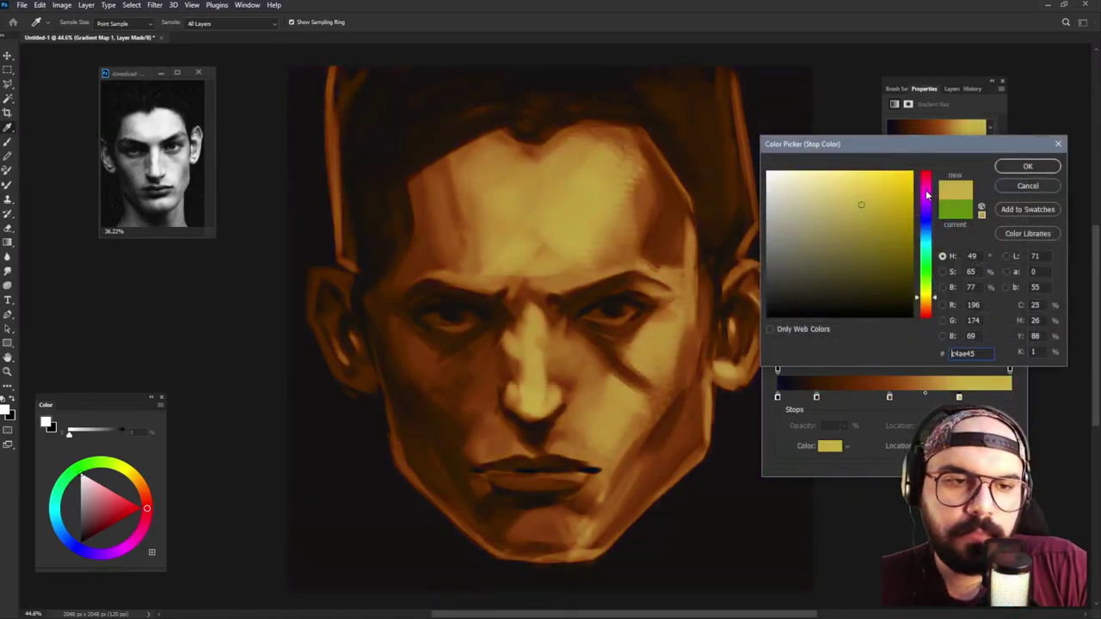
Step: Try magenta, yellow, cyan and green hues for the brown-to-green gradient's highlight stop, then cancel all the gradient changes
drag(926, 195, 931, 185)
click(924, 179)
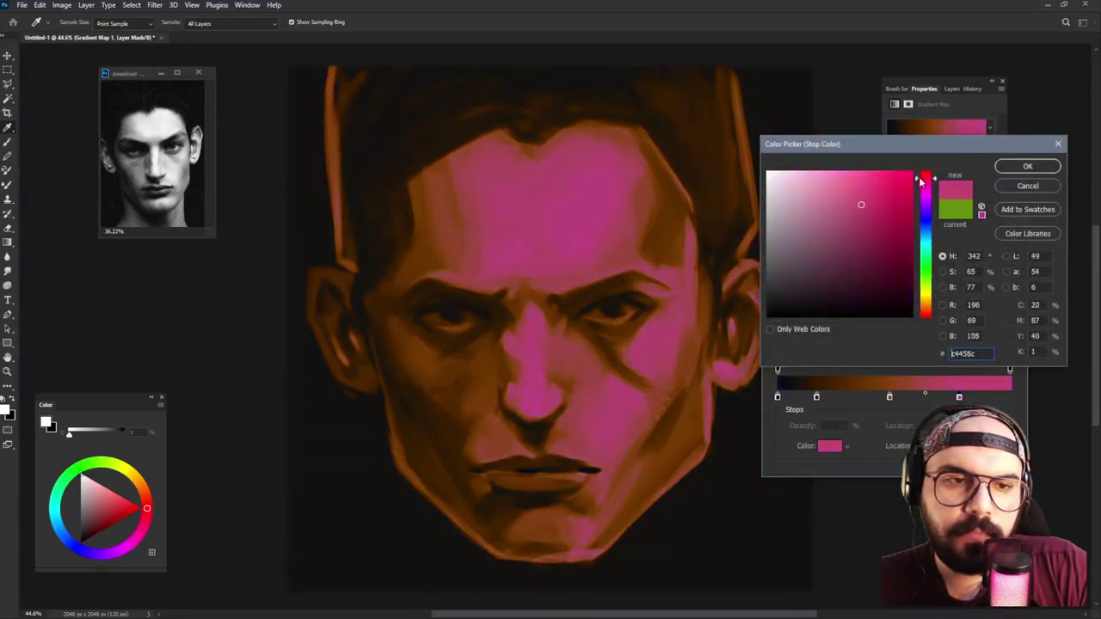
click(928, 301)
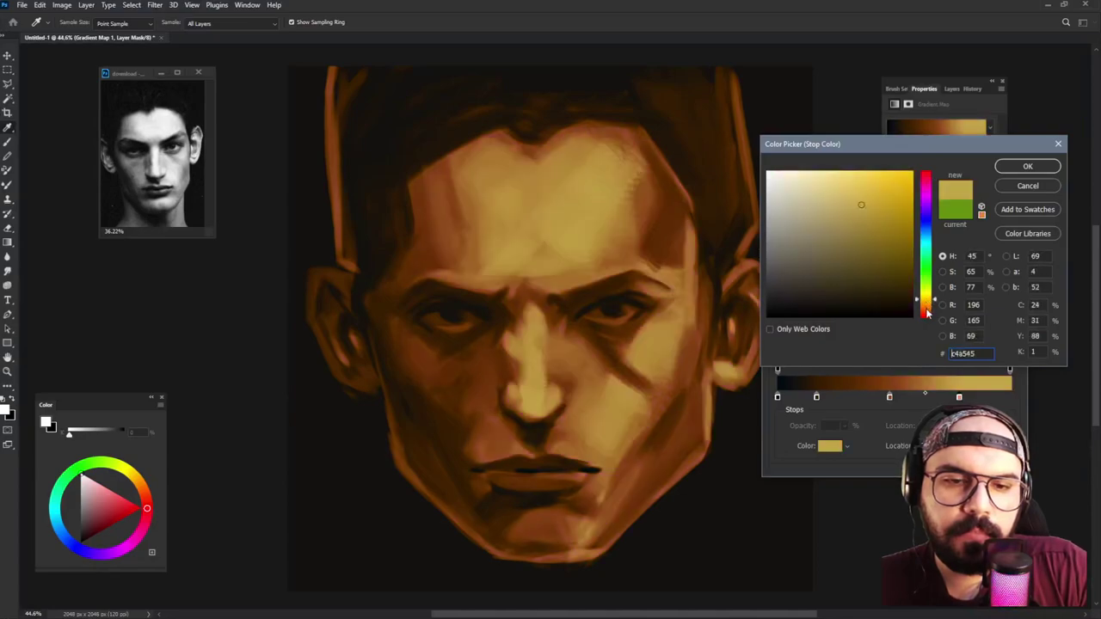
click(928, 247)
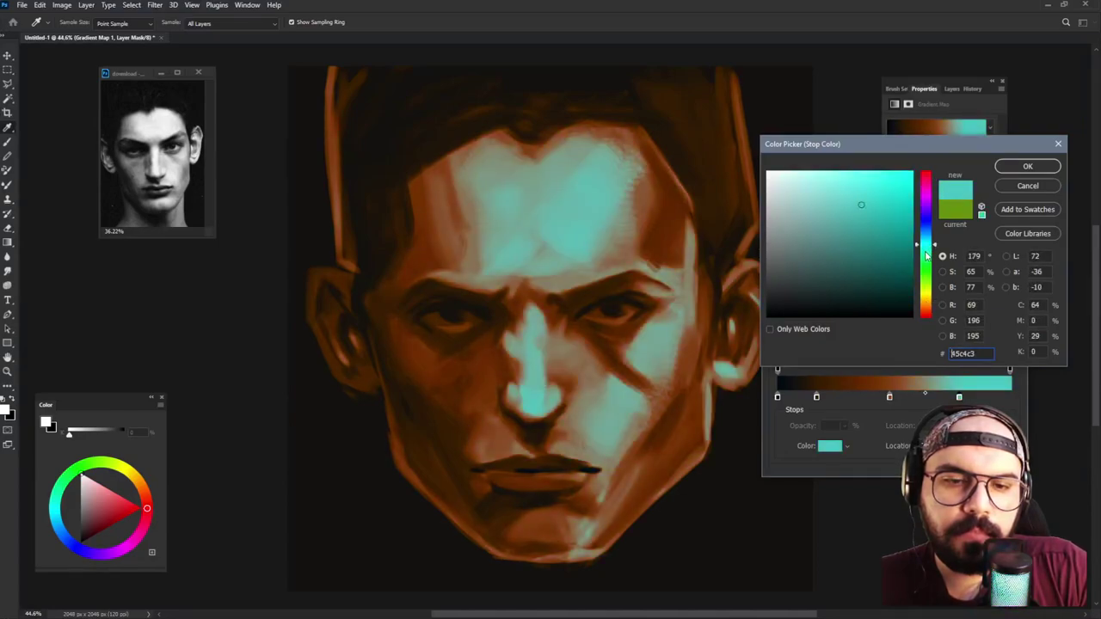
click(927, 275)
click(927, 292)
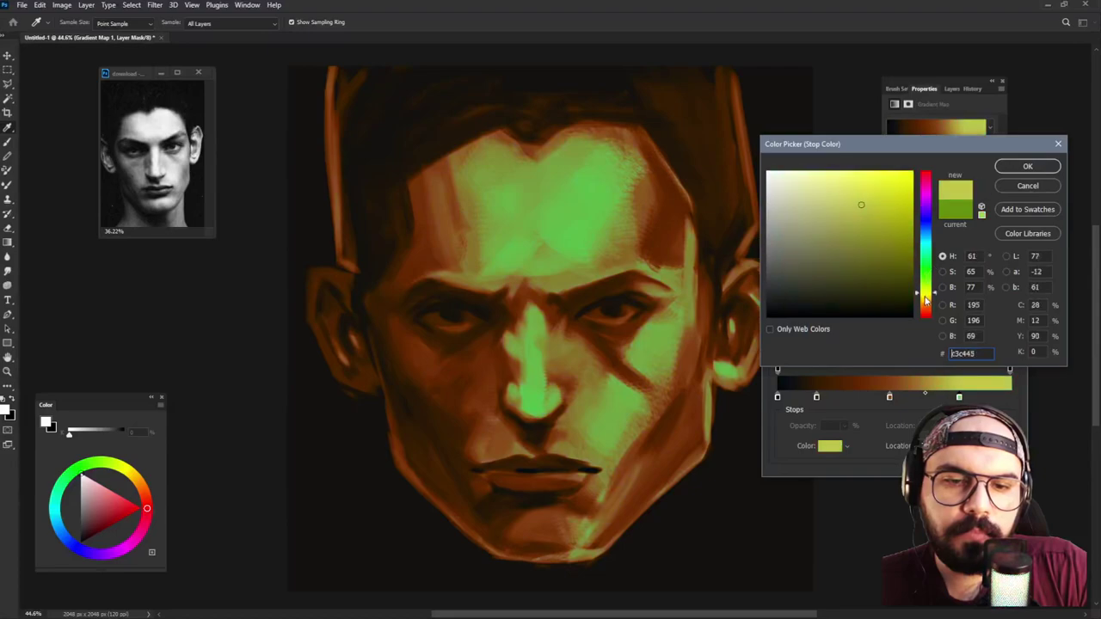
click(1029, 186)
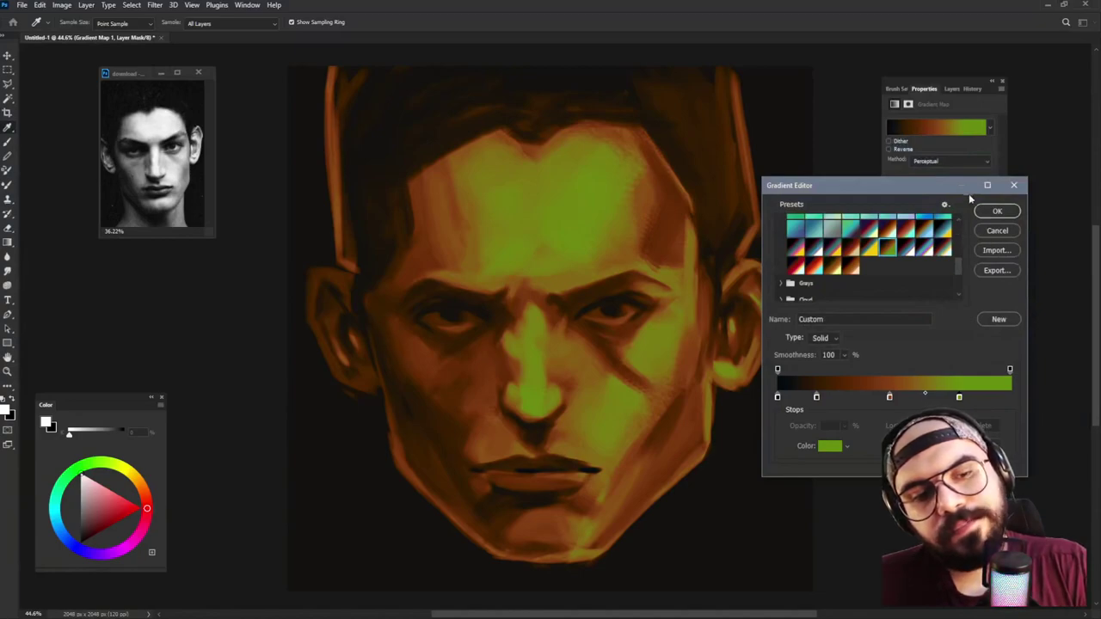
click(885, 231)
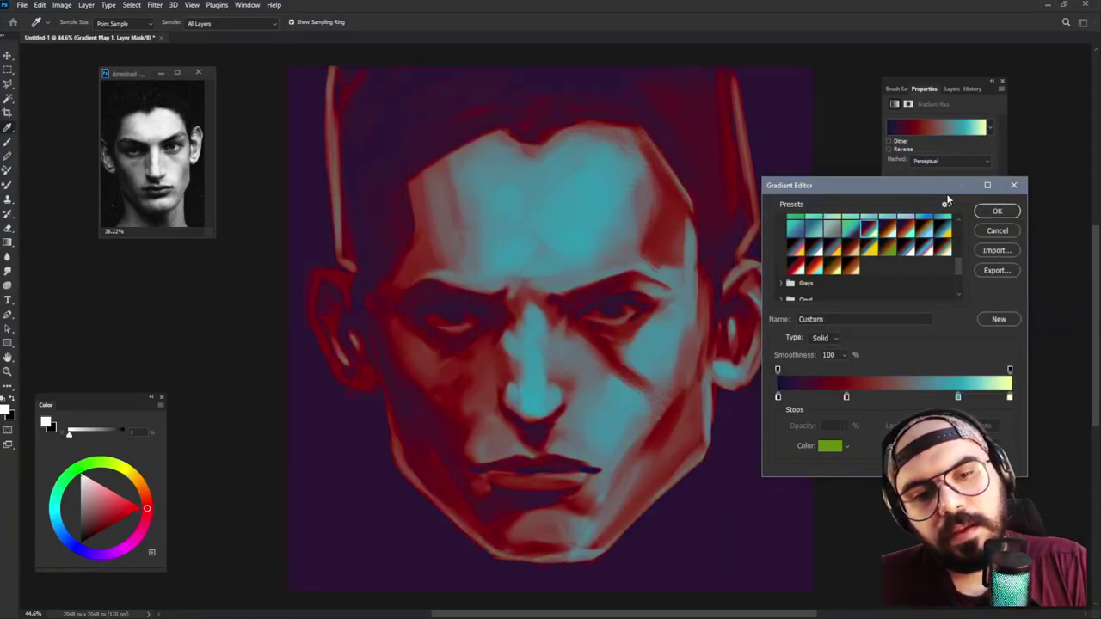
click(993, 231)
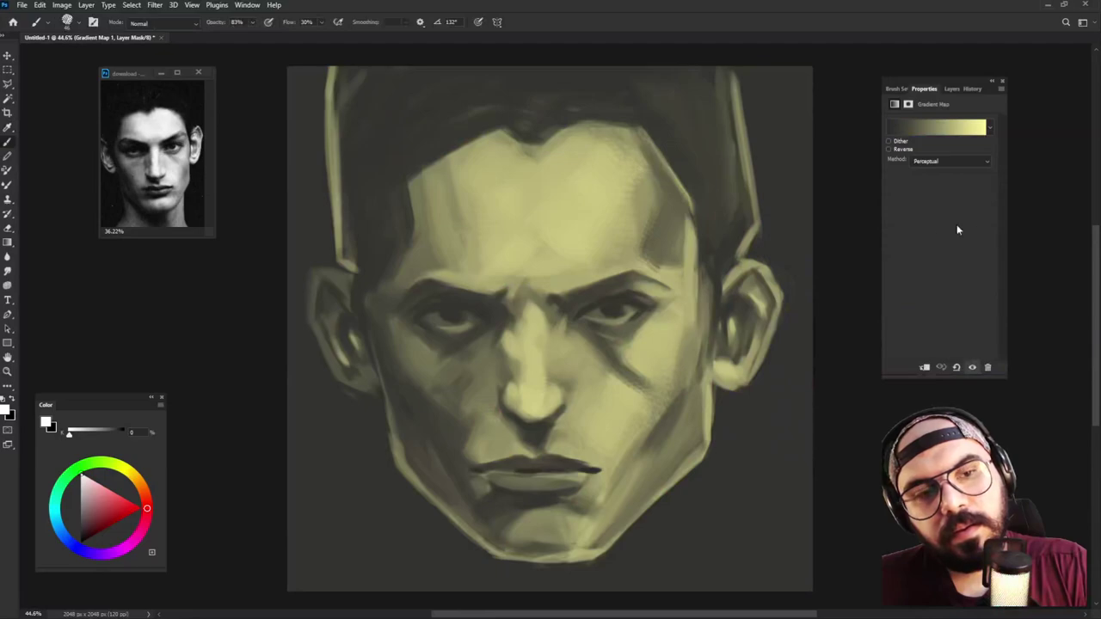
Step: Hide the Gradient Map adjustment layer
click(900, 90)
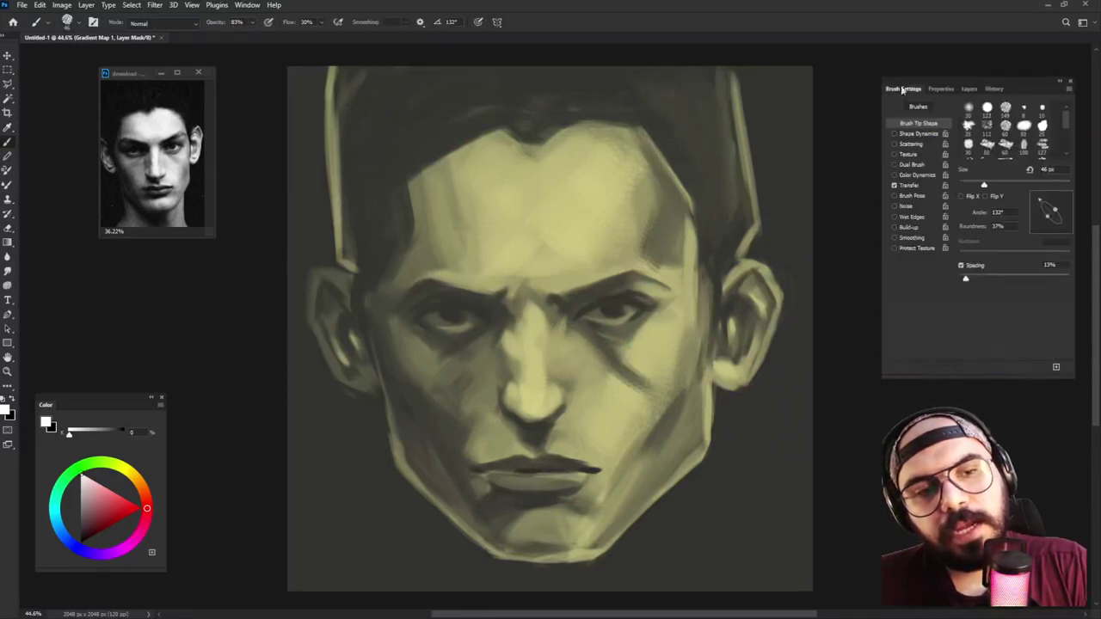
click(952, 89)
click(900, 157)
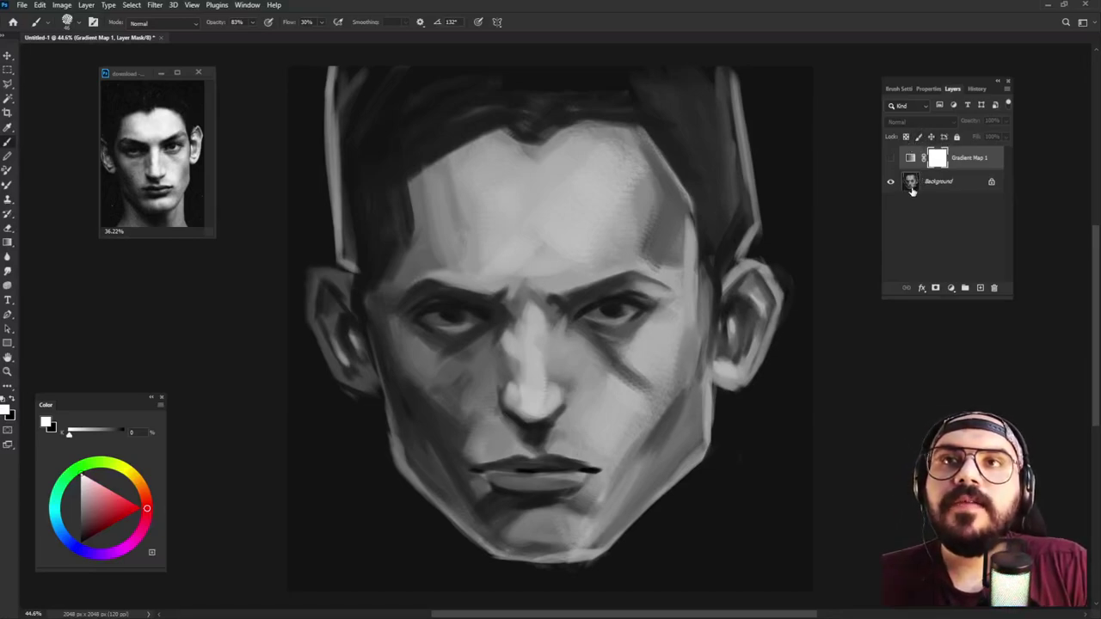
Step: Add a new layer above the Gradient Map, set its blend mode to Multiply, and pick a dark red at 100% saturation and 37% brightness
click(978, 288)
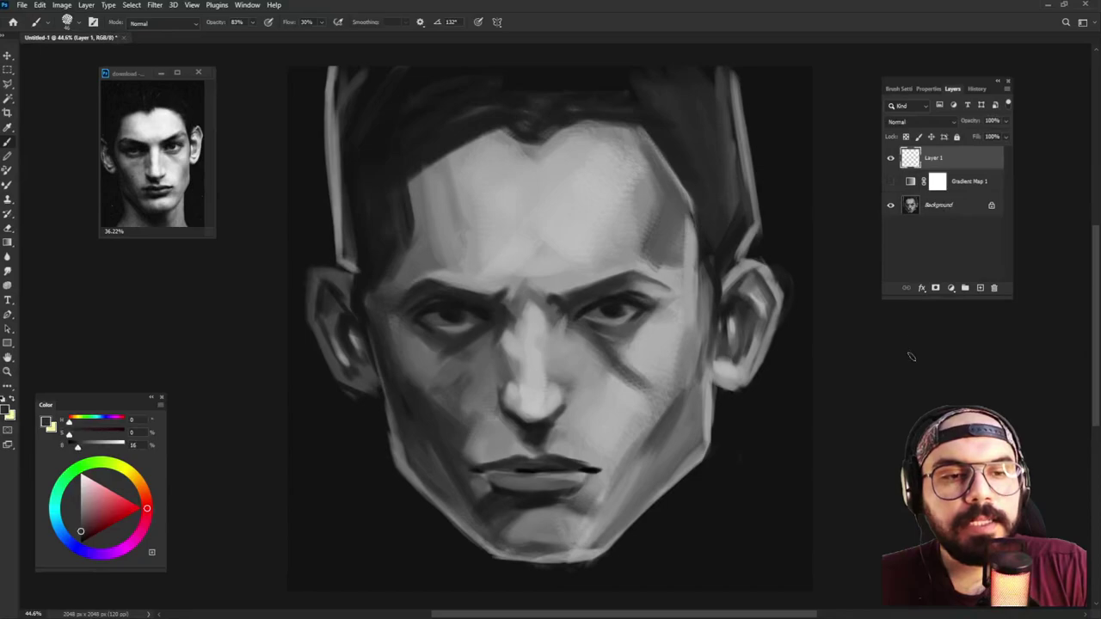
click(940, 124)
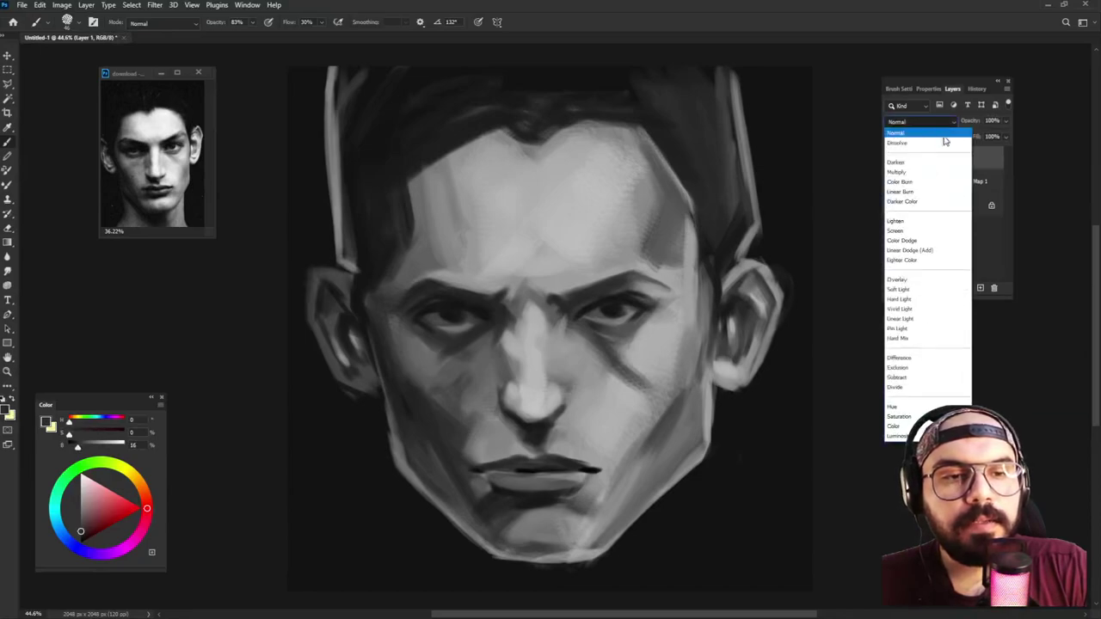
click(940, 282)
click(965, 252)
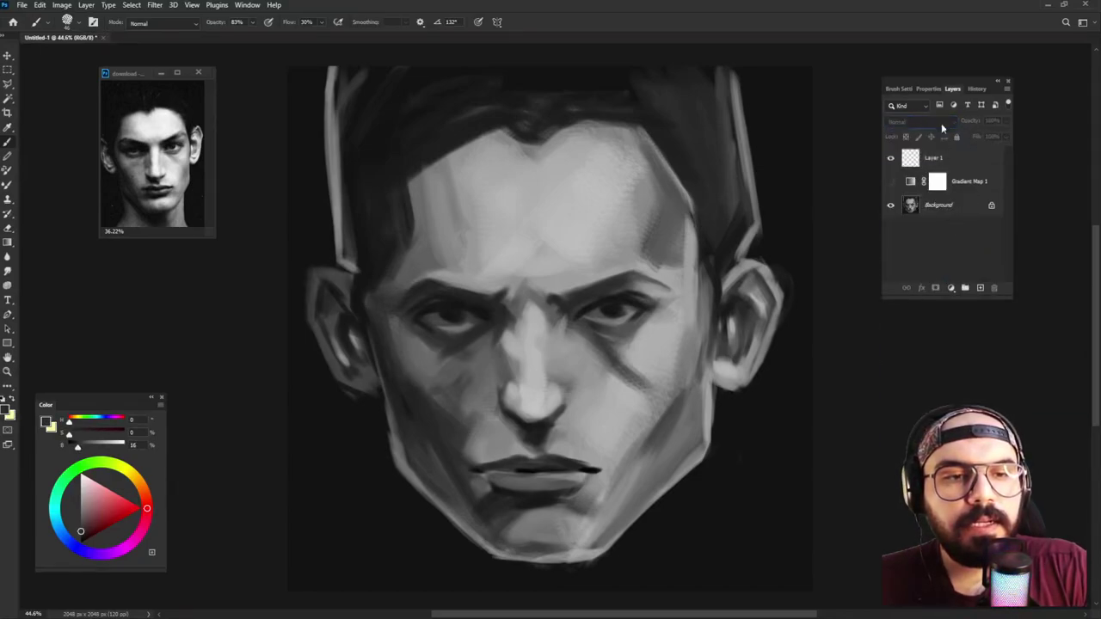
click(959, 166)
click(945, 120)
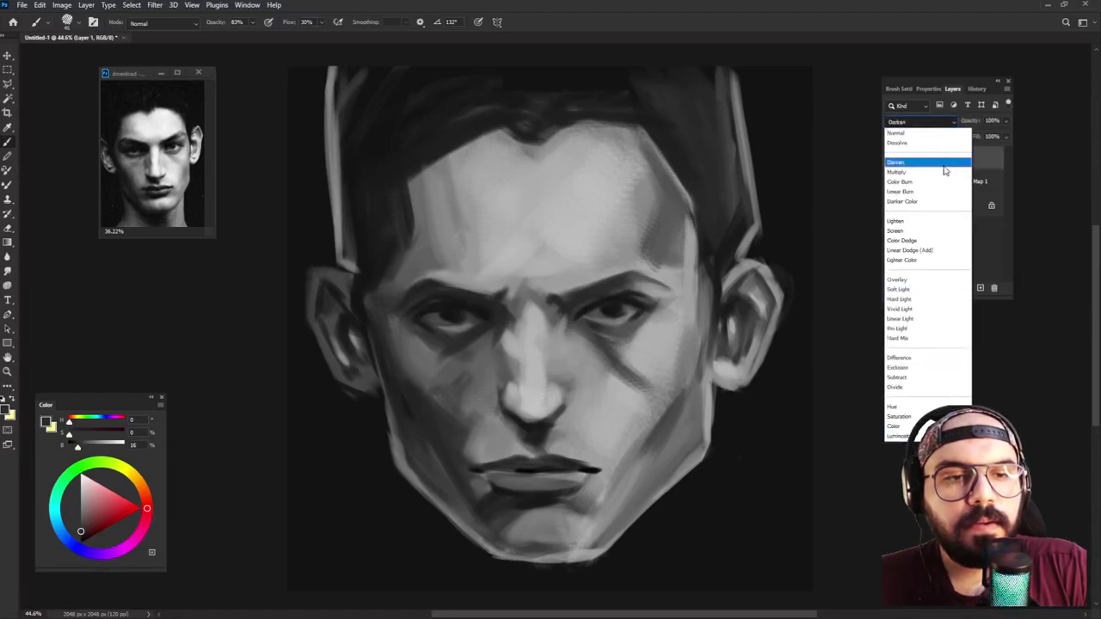
click(944, 173)
click(931, 273)
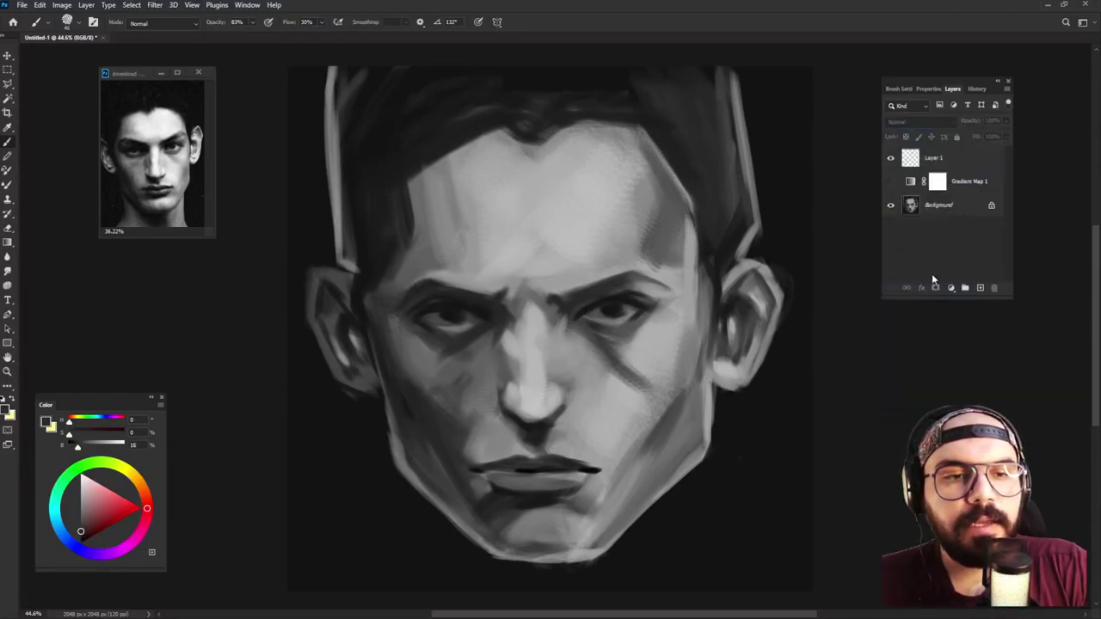
click(948, 165)
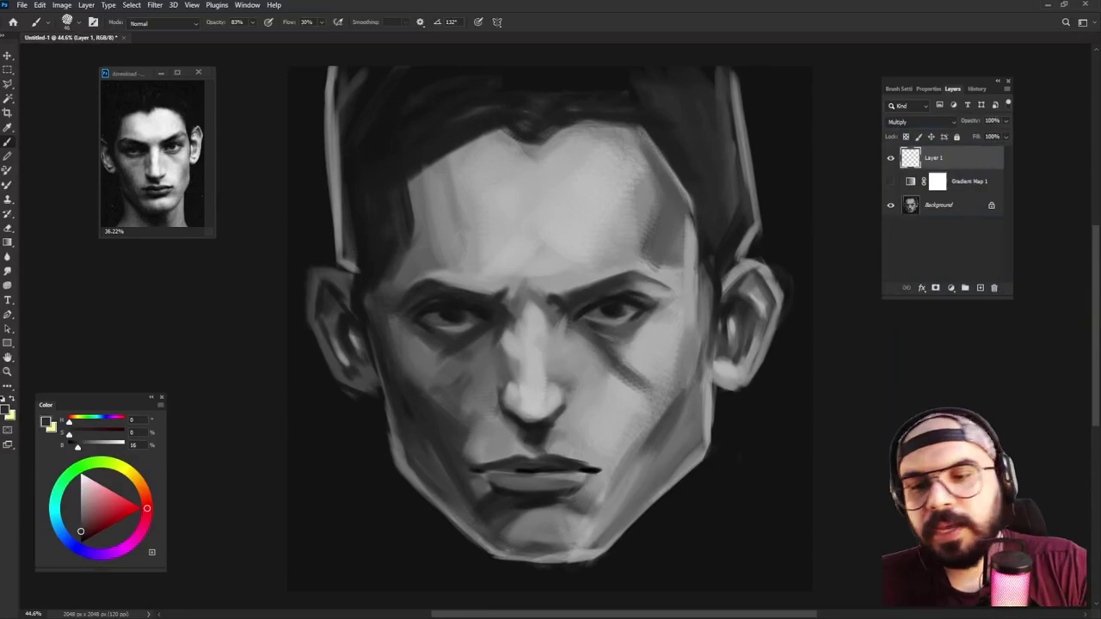
click(107, 528)
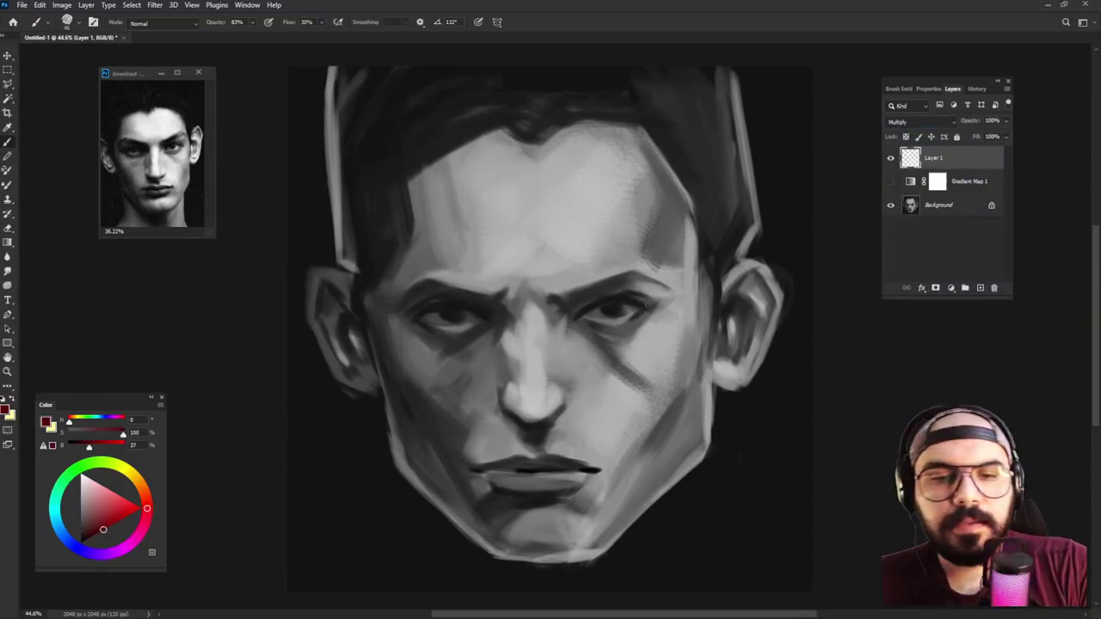
Step: Begin outlining a dark red horn on the image's right side of the forehead and set Layer 1's blend mode to Hard Light
mouse_move(657, 175)
mouse_down()
mouse_move(779, 88)
mouse_move(680, 165)
mouse_move(764, 113)
mouse_up()
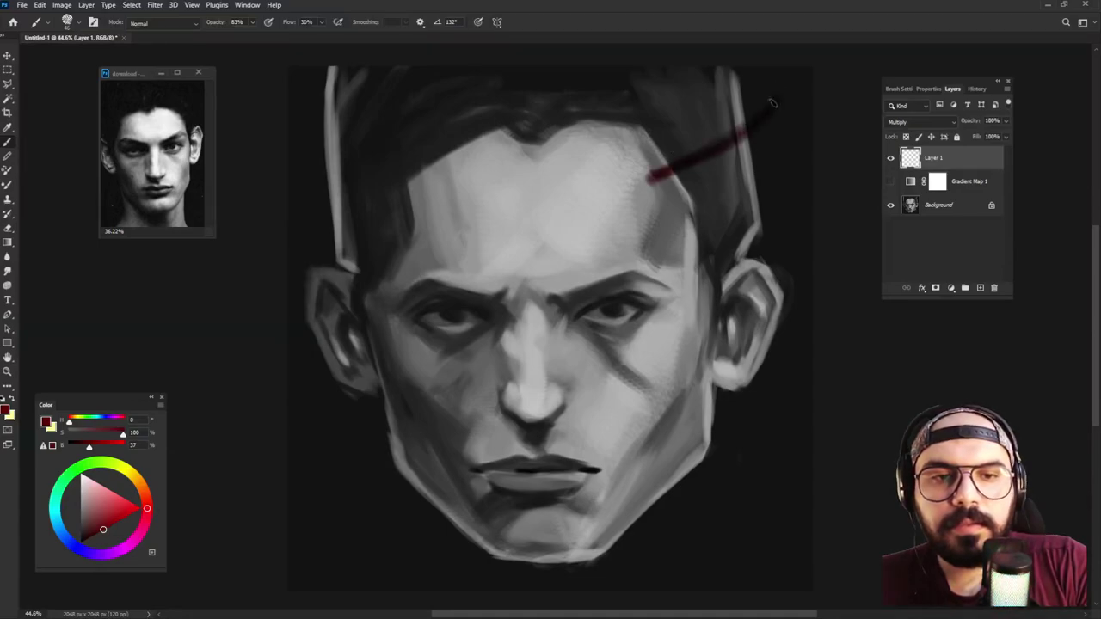
drag(633, 151, 651, 178)
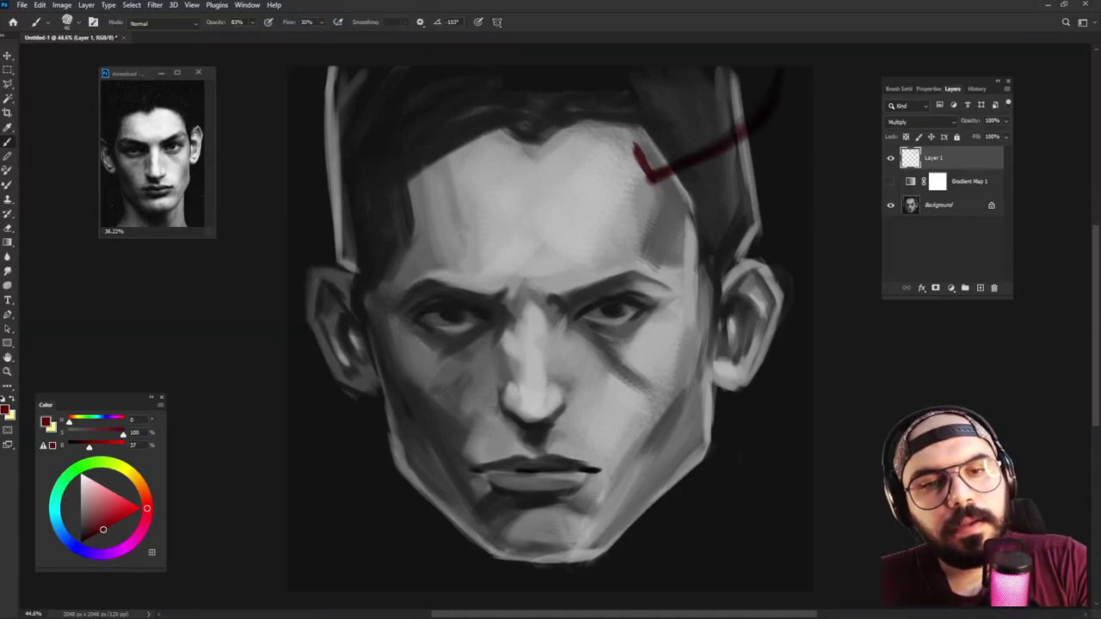
click(943, 124)
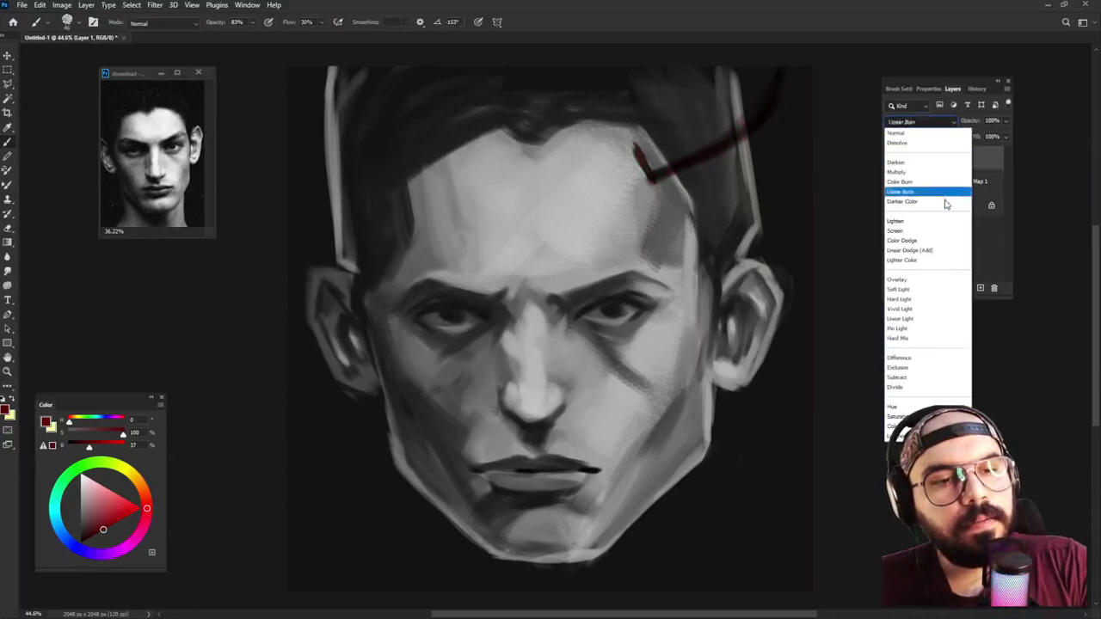
click(949, 290)
click(920, 122)
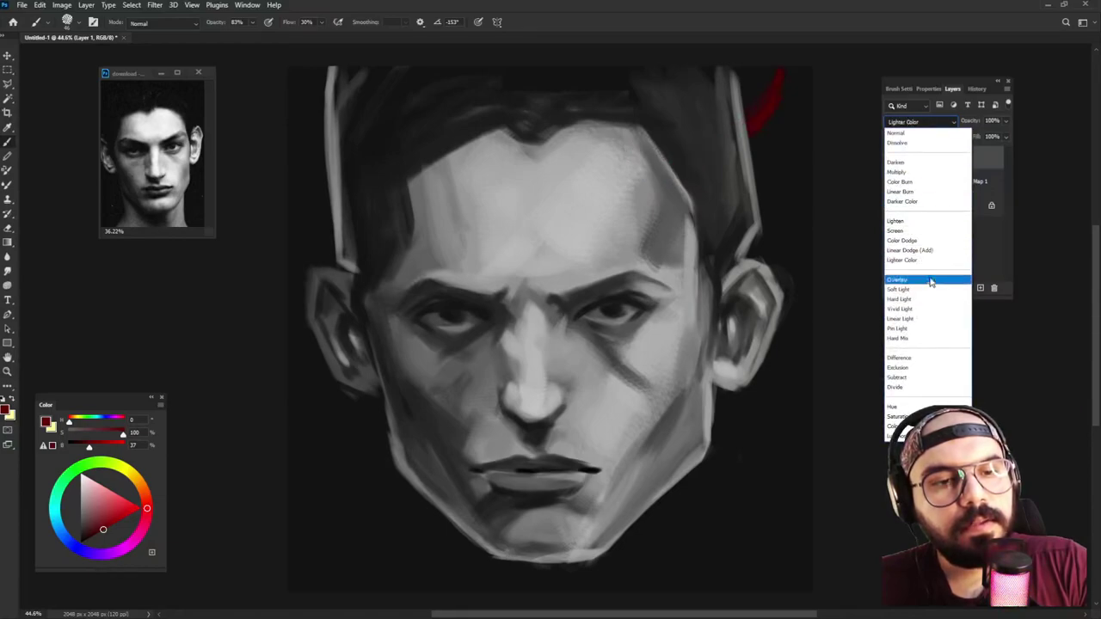
click(921, 292)
click(920, 244)
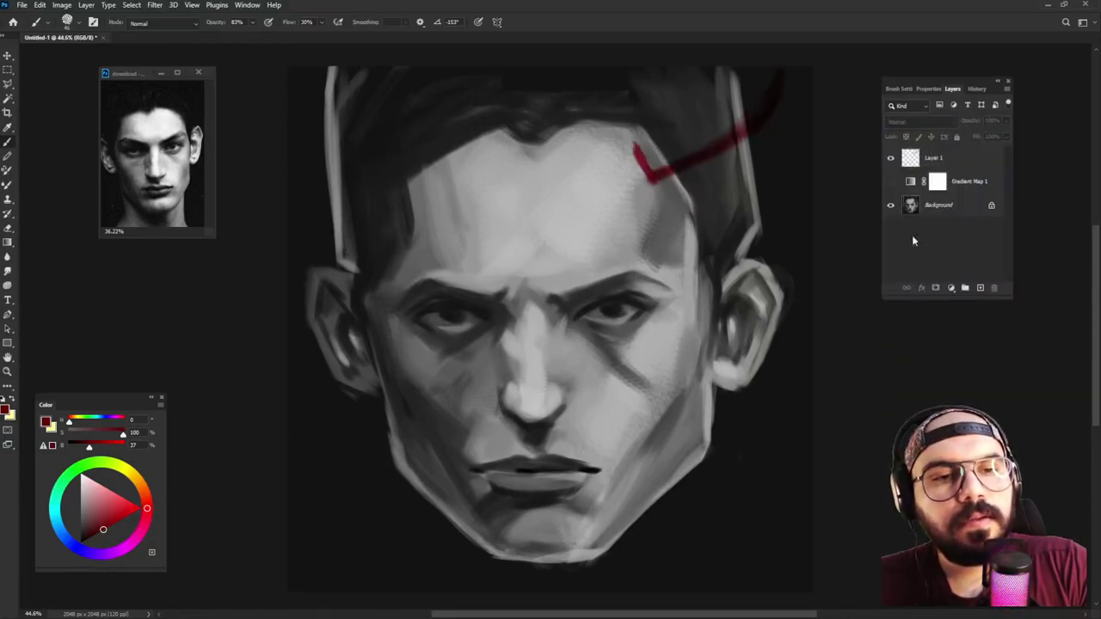
click(931, 157)
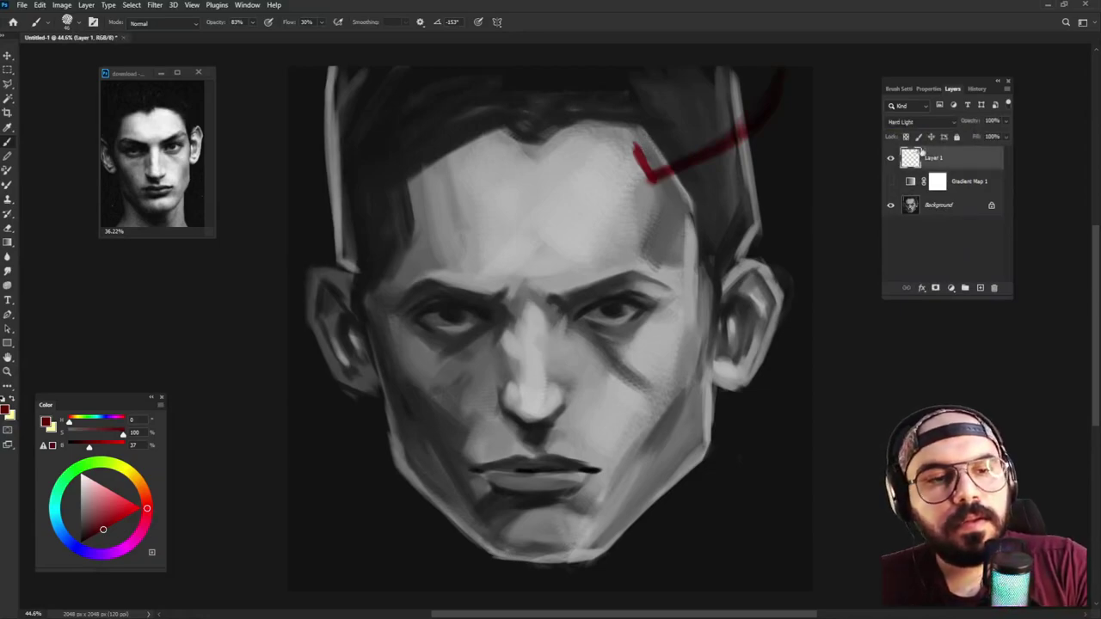
Step: Outline the horn's upper edge, fill the shape with dark red, and set Layer 1's blend mode to Normal
mouse_move(641, 147)
mouse_down()
mouse_move(664, 121)
mouse_move(742, 79)
mouse_move(688, 112)
mouse_move(731, 116)
mouse_up()
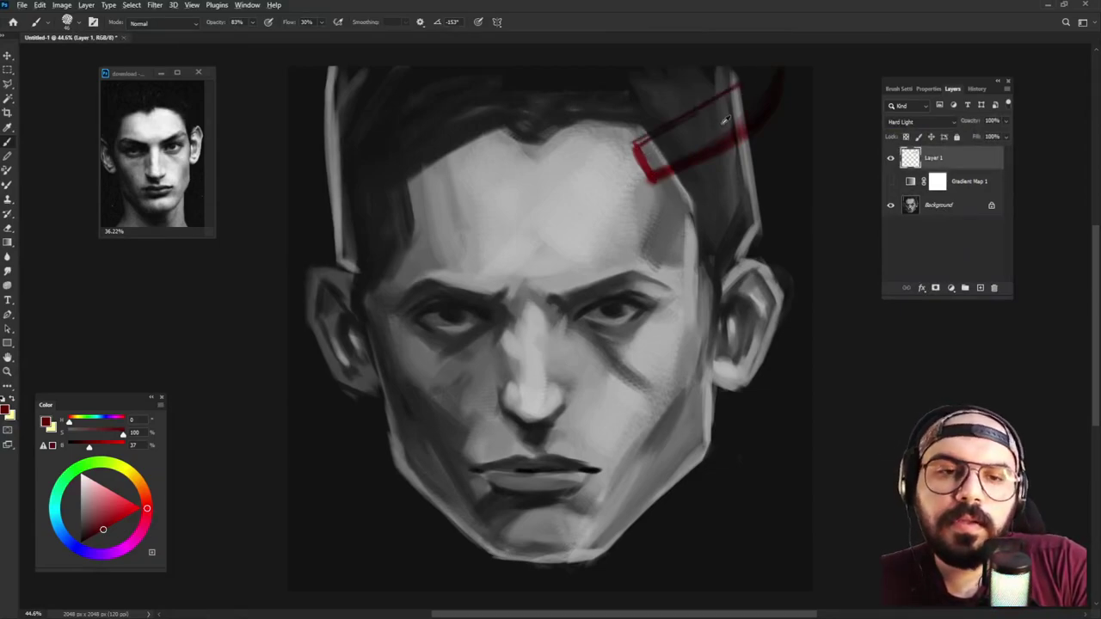
mouse_move(664, 142)
mouse_down()
mouse_move(654, 168)
mouse_move(652, 141)
mouse_move(722, 95)
mouse_move(671, 129)
mouse_move(731, 99)
mouse_move(705, 147)
mouse_up()
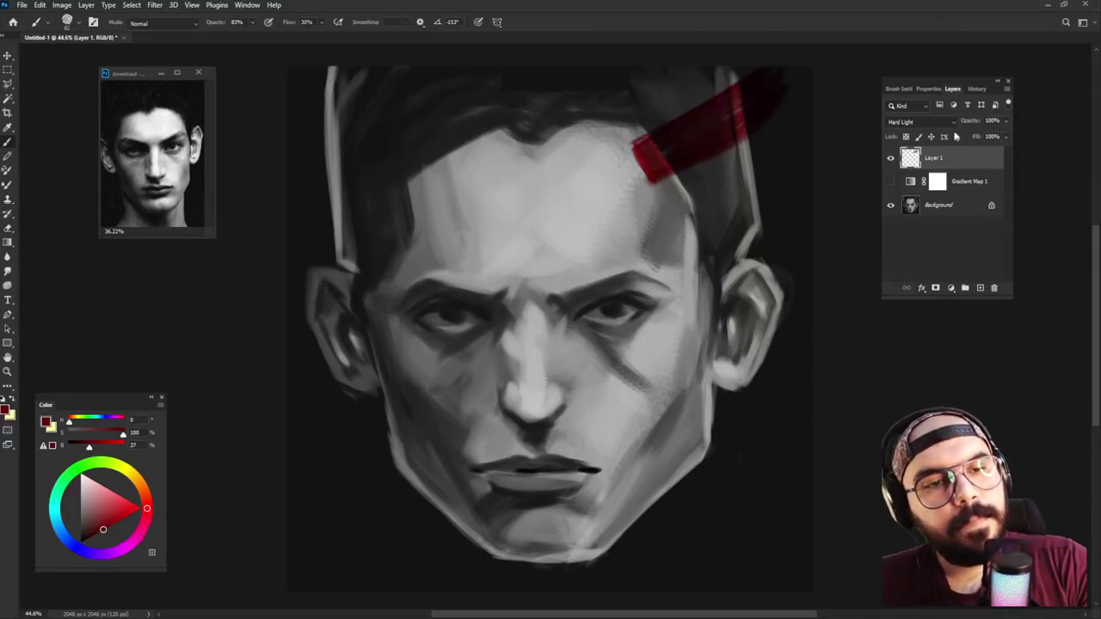
click(946, 122)
click(943, 138)
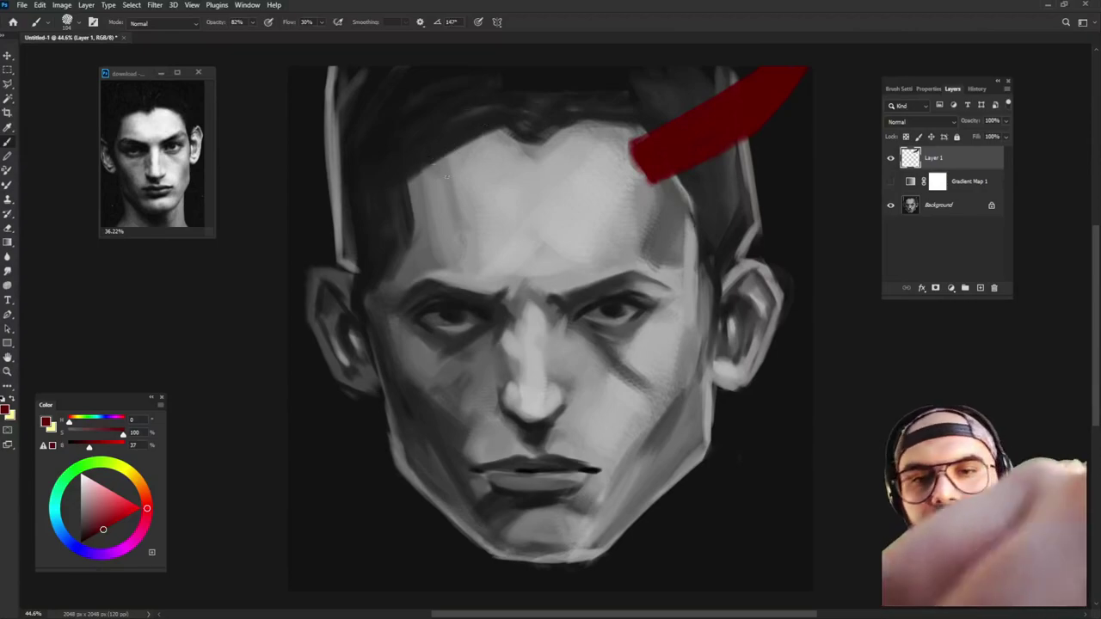
Step: Paint a matching curved dark red horn on the other side of the forehead and round off the first horn's base
mouse_move(422, 172)
mouse_down()
mouse_move(319, 70)
mouse_move(413, 172)
mouse_move(361, 132)
mouse_move(315, 58)
mouse_up()
drag(396, 154, 313, 60)
drag(325, 115, 299, 62)
mouse_move(325, 126)
mouse_down()
mouse_move(293, 49)
mouse_move(332, 122)
mouse_up()
mouse_move(309, 77)
mouse_down()
mouse_move(348, 146)
mouse_move(333, 137)
mouse_move(303, 84)
mouse_move(398, 198)
mouse_move(325, 112)
mouse_move(371, 150)
mouse_move(359, 150)
mouse_move(348, 129)
mouse_move(383, 153)
mouse_move(416, 153)
mouse_move(391, 167)
mouse_move(363, 150)
mouse_move(405, 158)
mouse_move(416, 196)
mouse_move(421, 177)
mouse_move(397, 182)
mouse_move(368, 146)
mouse_move(403, 180)
mouse_up()
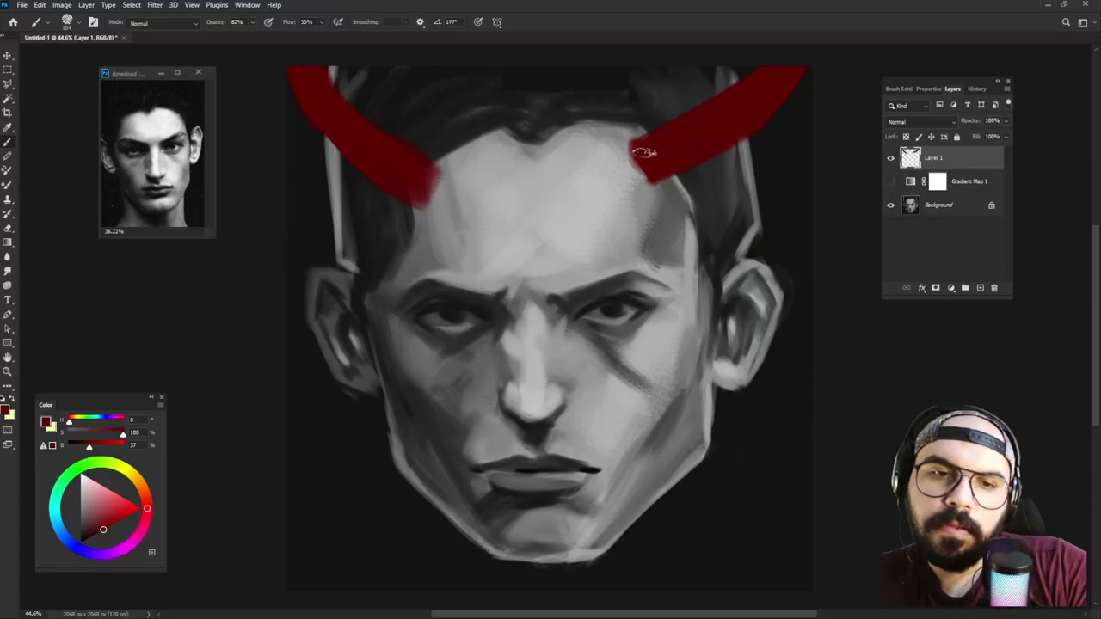
drag(648, 174, 660, 178)
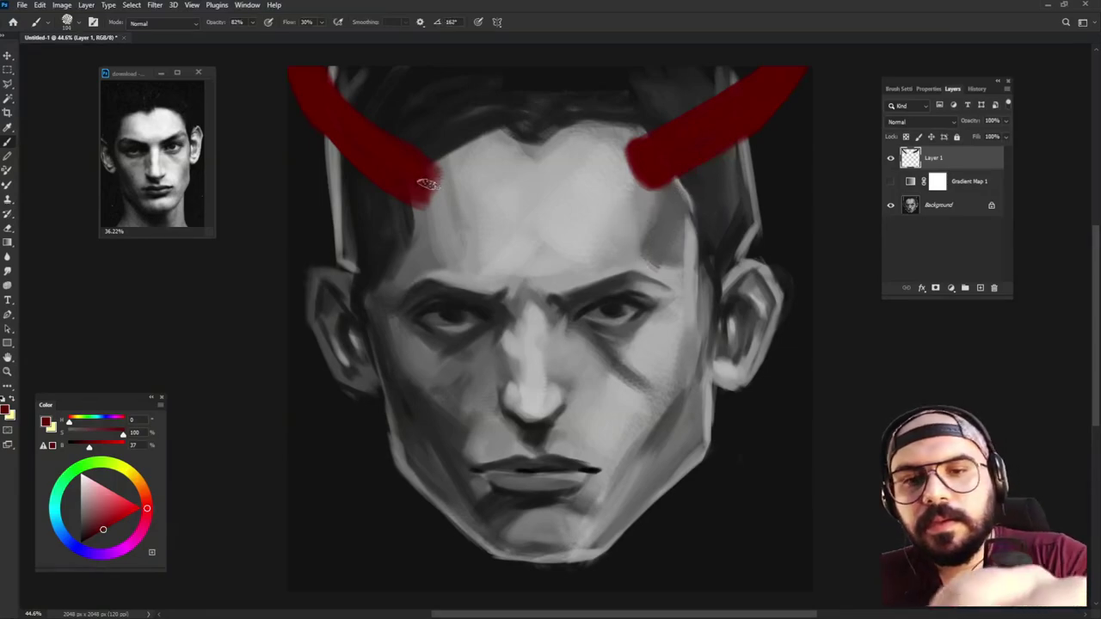
Step: Rotate the eraser tip to -29° and trim the ends of the horns where they meet the forehead
key(e)
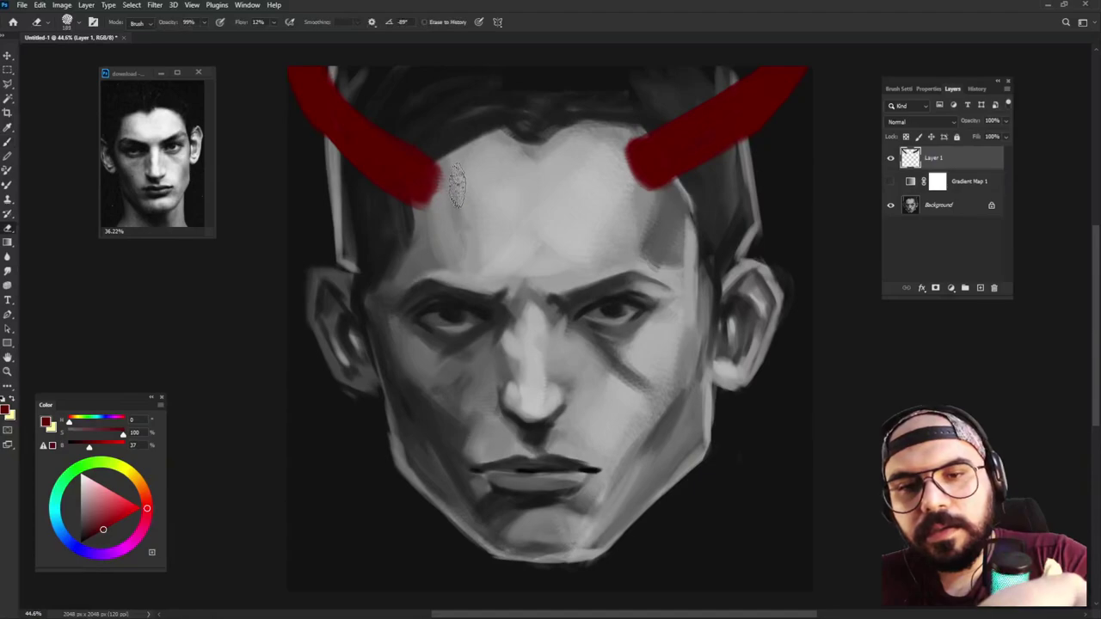
key(shift+Left)
key(shift+Left)
key(shift+Left)
key(shift+Left)
key(shift+Left)
key(shift+Left)
key(shift+Left)
key(shift+Right)
key(shift+Right)
key(shift+Right)
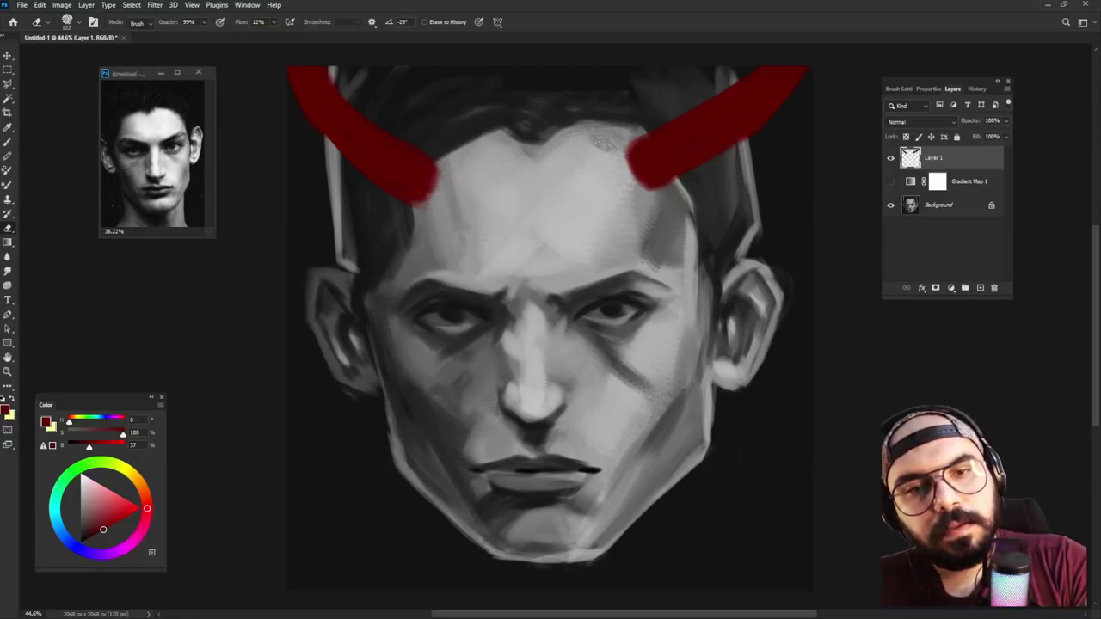
mouse_move(634, 123)
mouse_down()
mouse_move(622, 175)
mouse_move(662, 196)
mouse_up()
key(b)
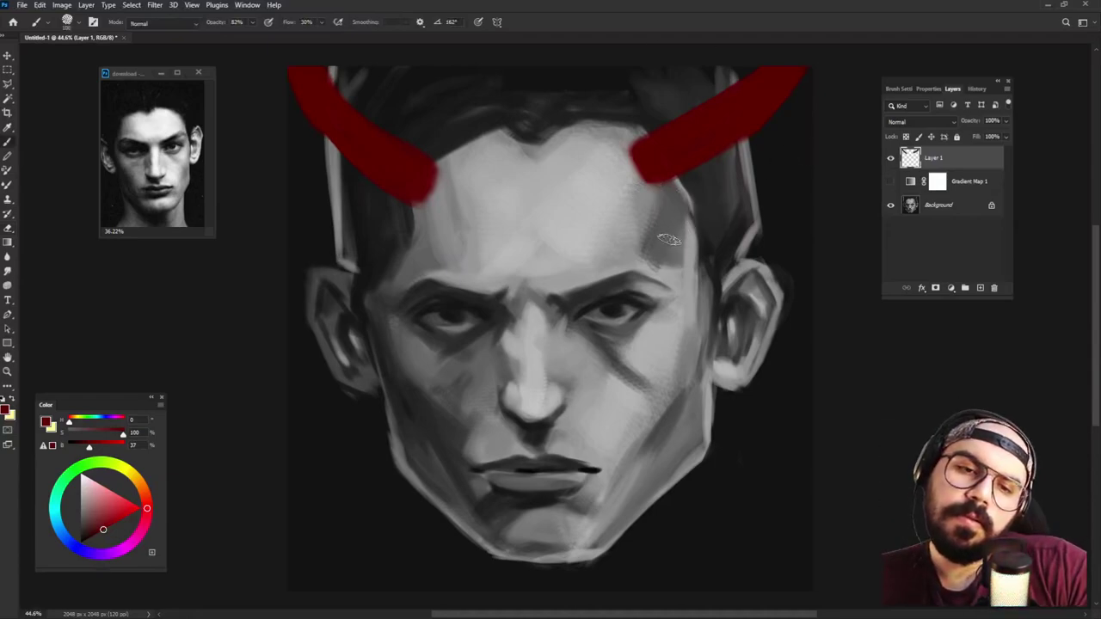
Step: Set the brush opacity to 80% and blend sampled skin greys around the base of the horn on the image's right side
key(8)
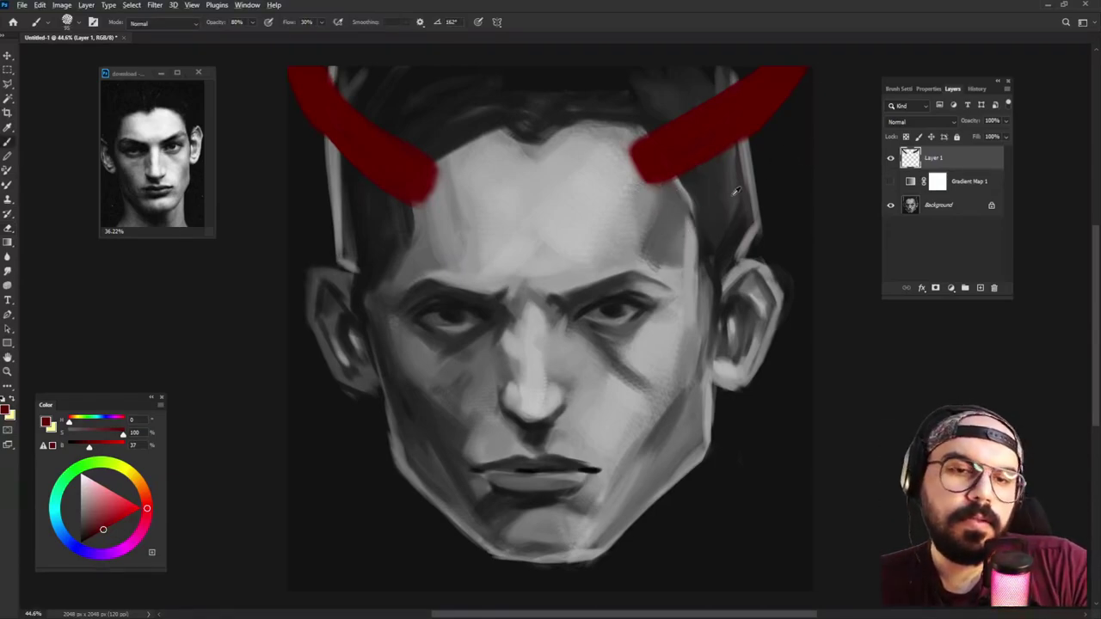
alt+click(707, 214)
mouse_move(620, 146)
mouse_down()
mouse_move(630, 186)
mouse_move(652, 196)
mouse_up()
alt+click(632, 153)
alt+click(595, 153)
drag(623, 136, 635, 181)
alt+click(612, 132)
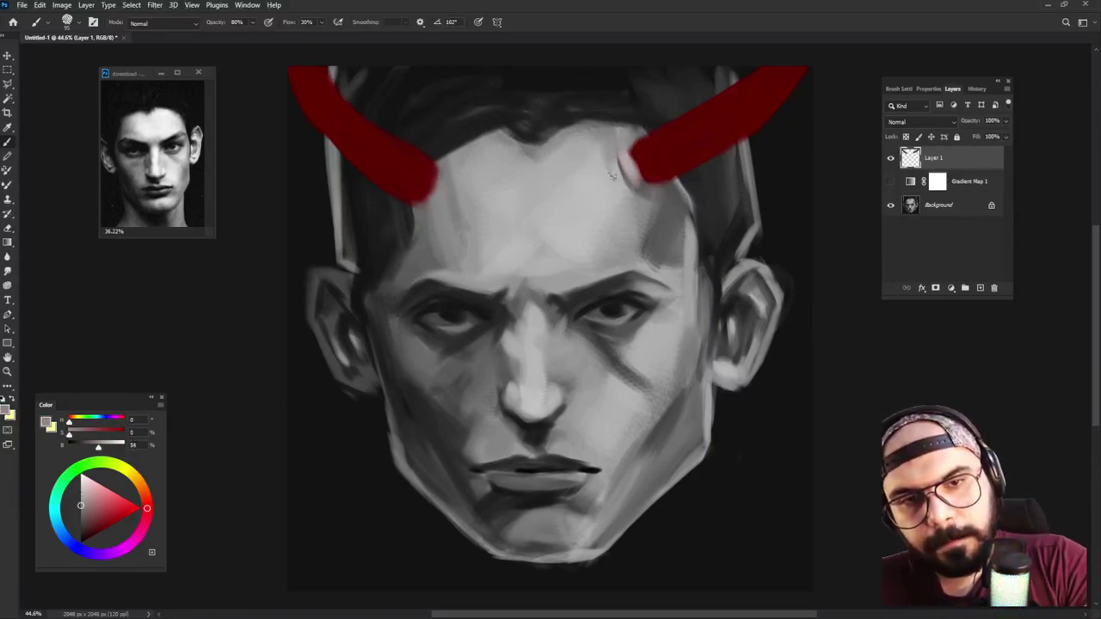
alt+click(644, 172)
drag(640, 180, 632, 159)
alt+click(623, 145)
drag(697, 153, 747, 130)
key(ctrl+z)
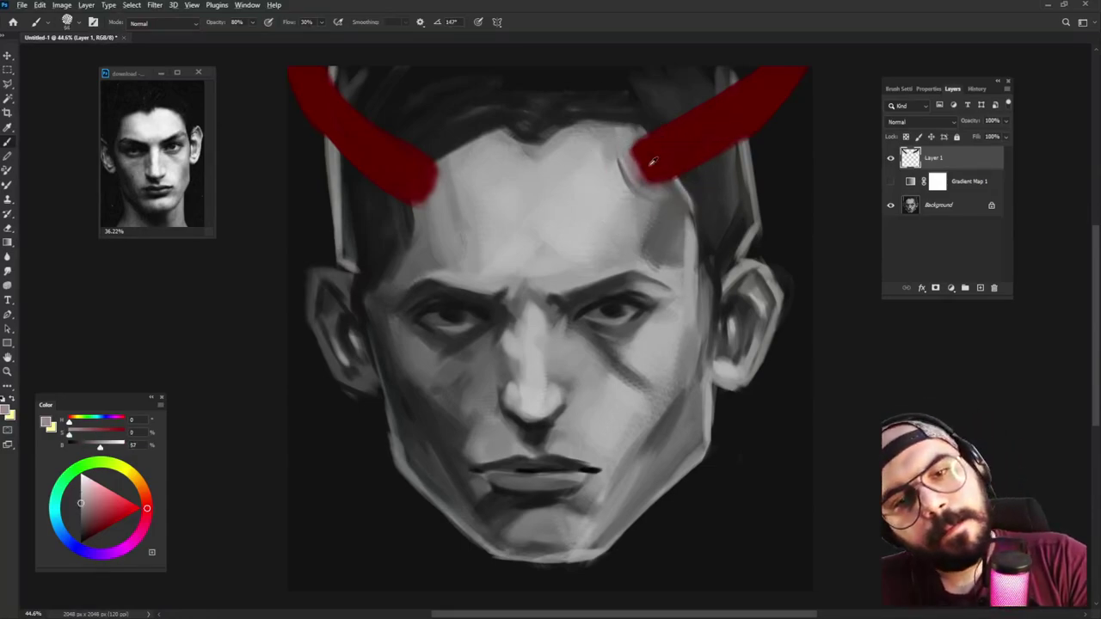
Step: Mix a lighter orange-red from the horn colour and paint highlights along the upper surfaces of both horns
alt+click(647, 159)
mouse_move(146, 509)
mouse_down()
mouse_move(140, 485)
mouse_move(146, 498)
mouse_up()
click(123, 503)
drag(642, 154, 738, 108)
alt+click(659, 151)
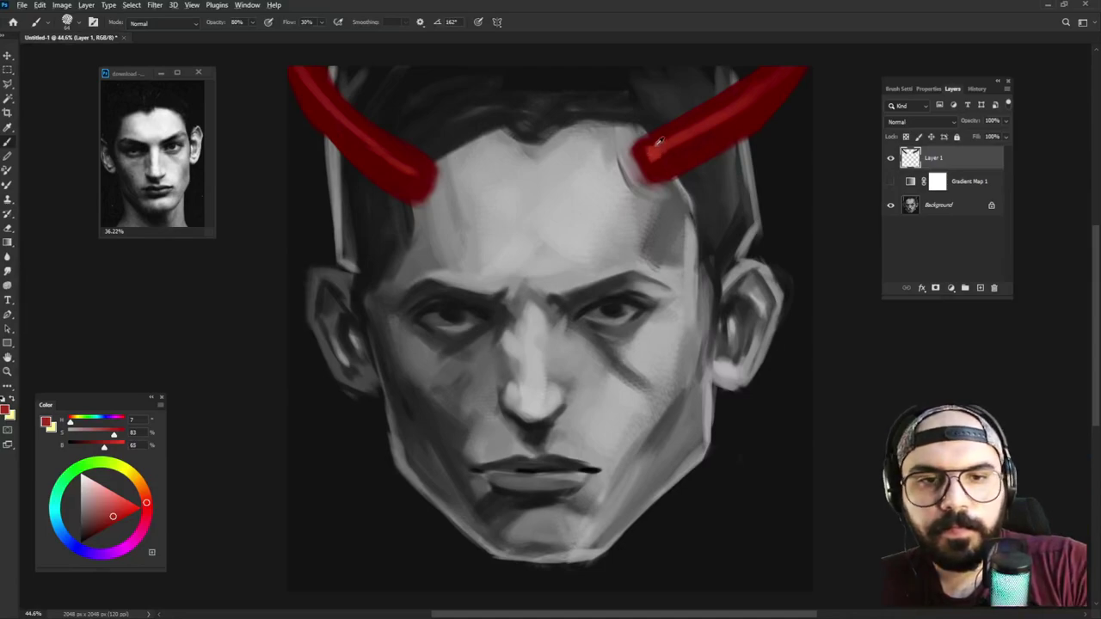
alt+click(389, 150)
Step: Paint sampled greys around the base of the image's left horn to form raised skin, and refine the other horn's base
alt+click(651, 103)
drag(417, 210, 443, 184)
alt+click(448, 168)
alt+click(438, 200)
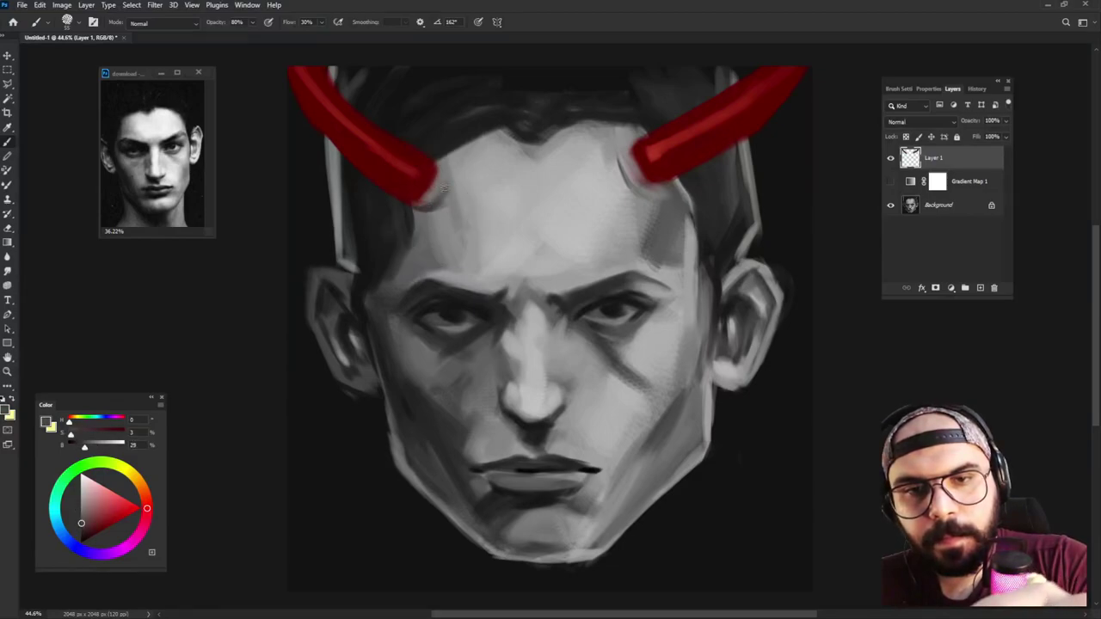
alt+click(442, 181)
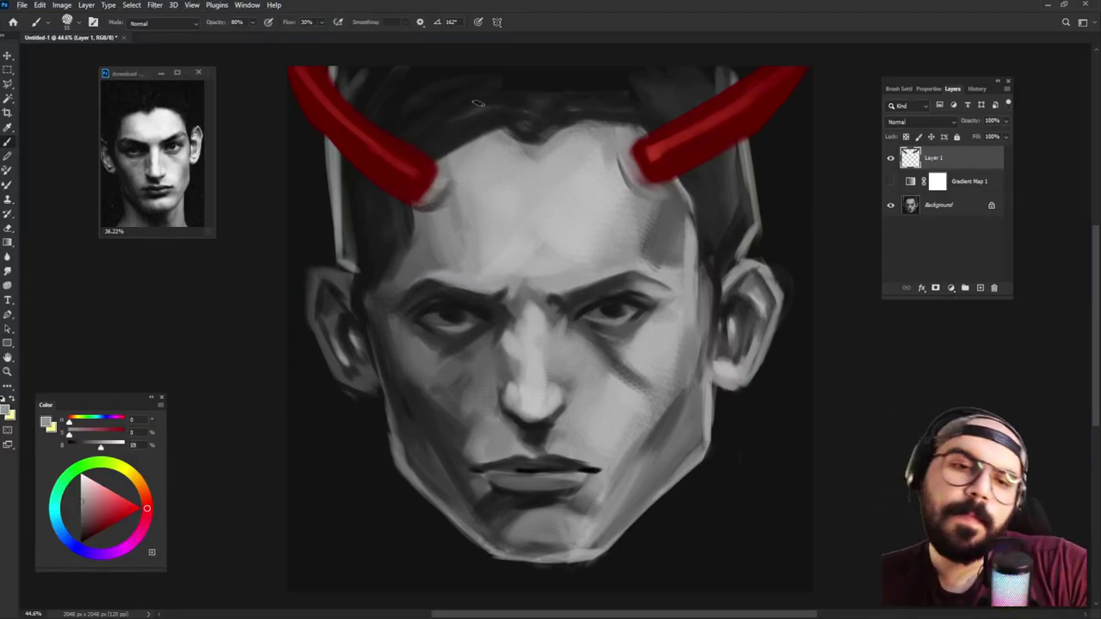
alt+click(674, 205)
alt+click(627, 169)
alt+click(417, 203)
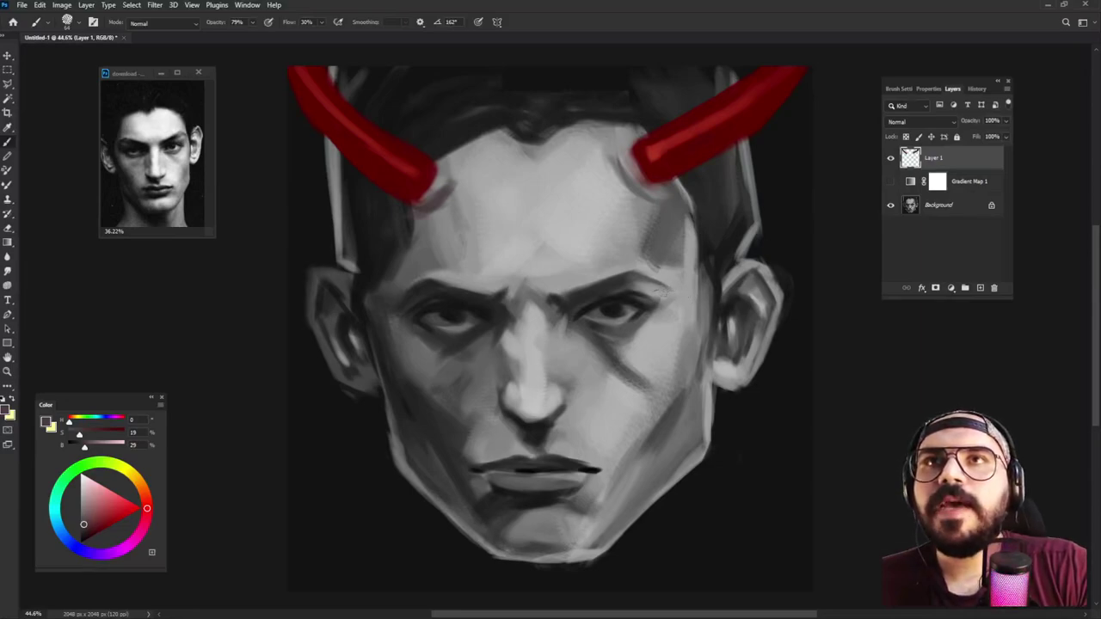
Step: Shade the lower edges of both horns with a very dark red at 100% saturation and 15% brightness and sampled horn reds
alt+click(681, 158)
alt+click(674, 163)
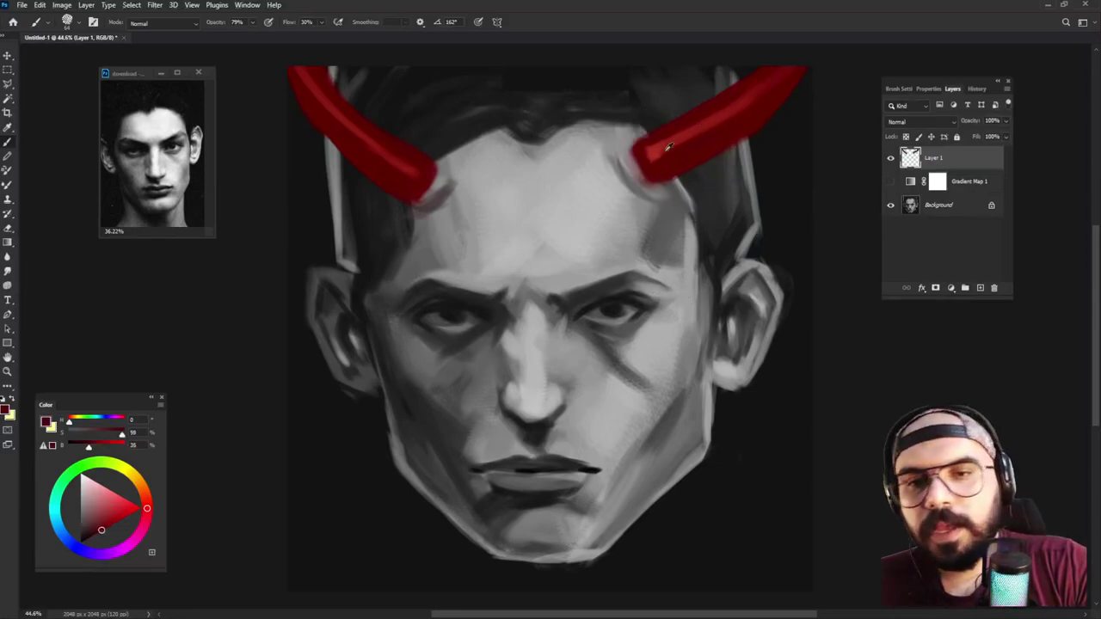
click(90, 537)
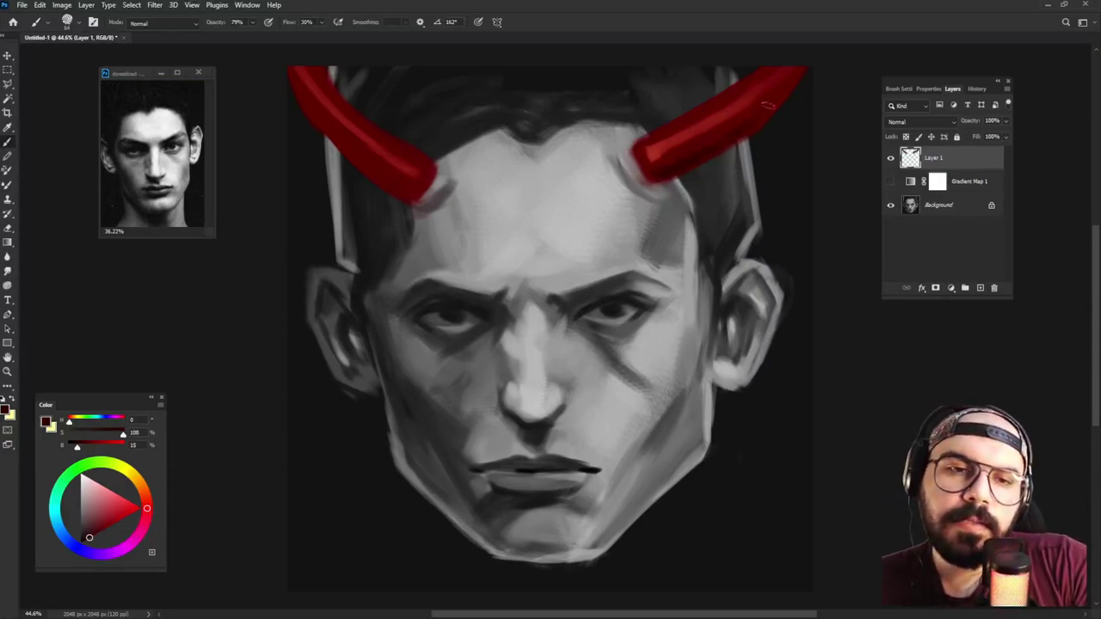
drag(333, 131, 404, 196)
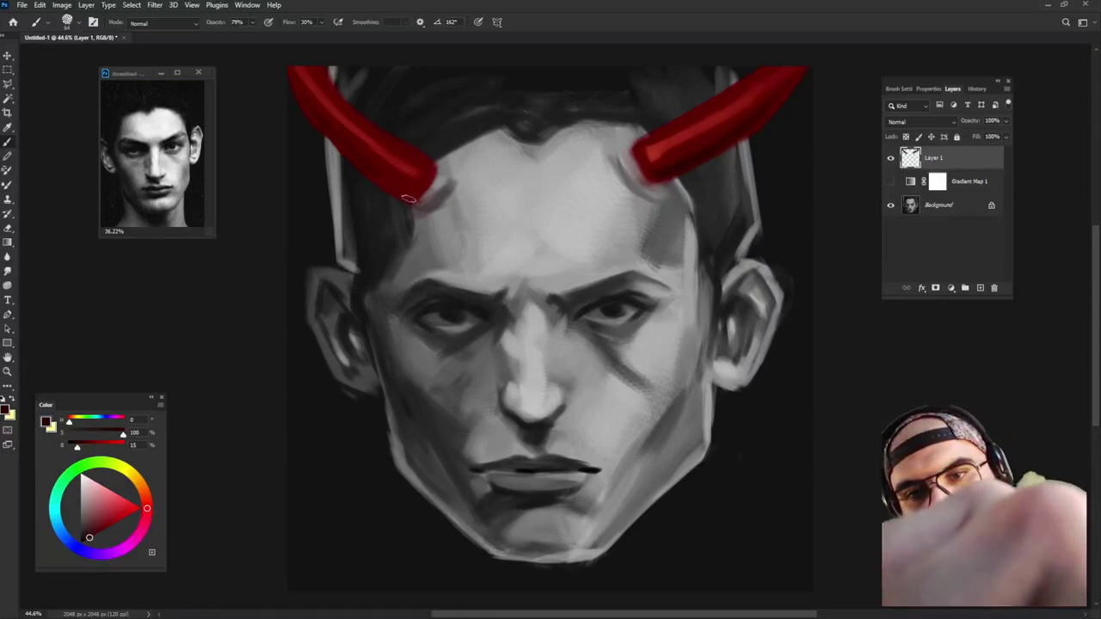
alt+click(333, 129)
drag(332, 127, 413, 195)
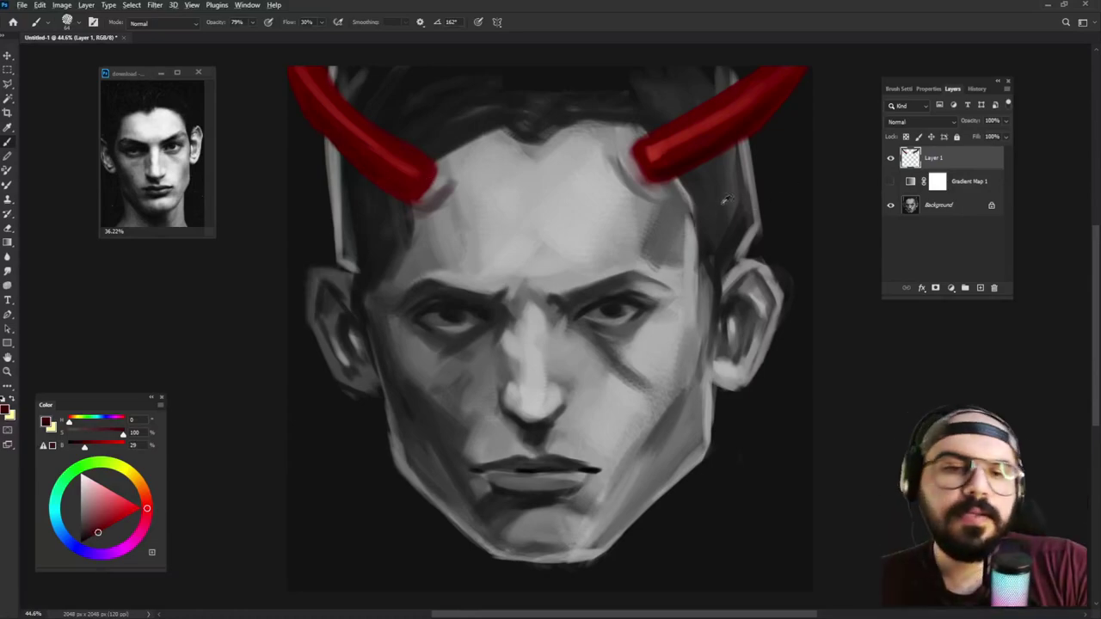
Step: Try covering the light outlines beside the ear and temple with near-black sampled from the background
alt+click(788, 269)
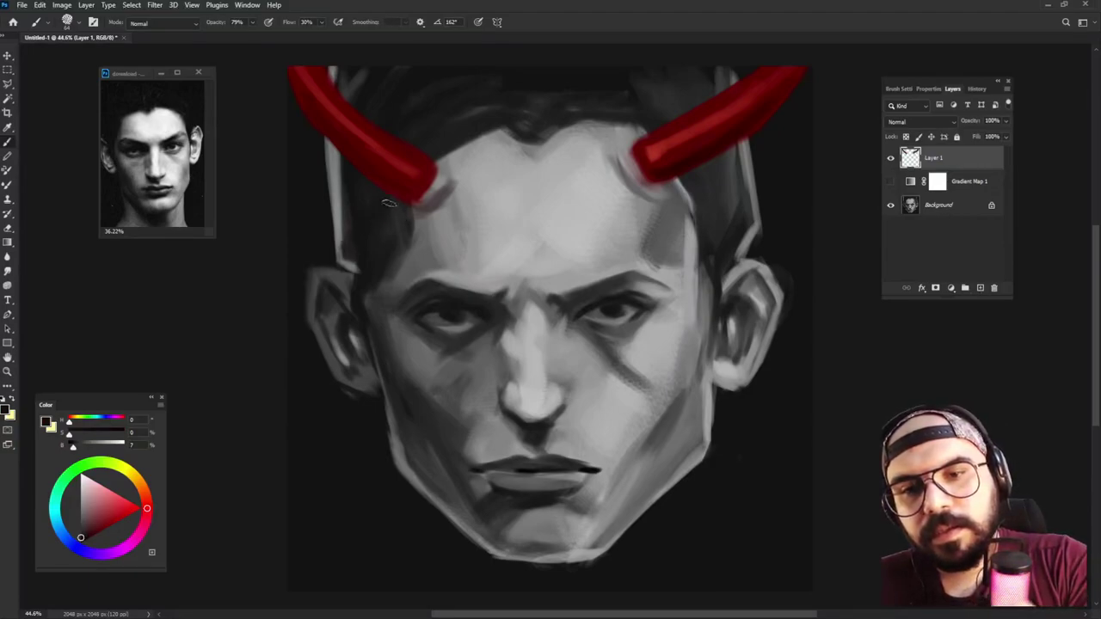
mouse_move(358, 265)
mouse_down()
mouse_move(337, 282)
mouse_move(328, 323)
mouse_up()
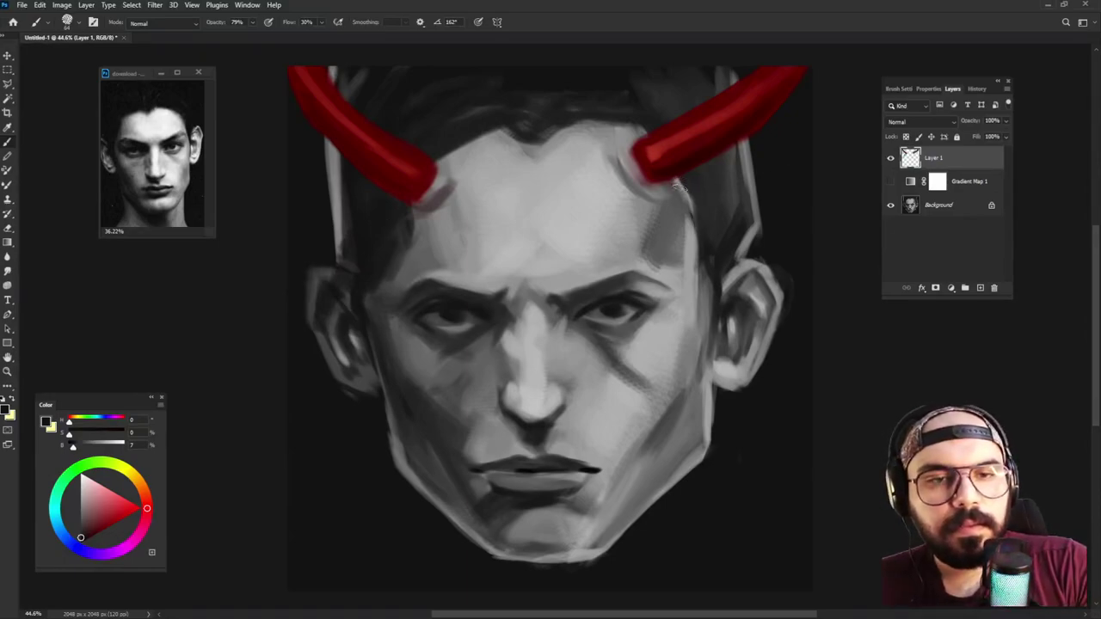
mouse_move(693, 196)
mouse_down()
mouse_move(676, 215)
mouse_move(667, 197)
mouse_up()
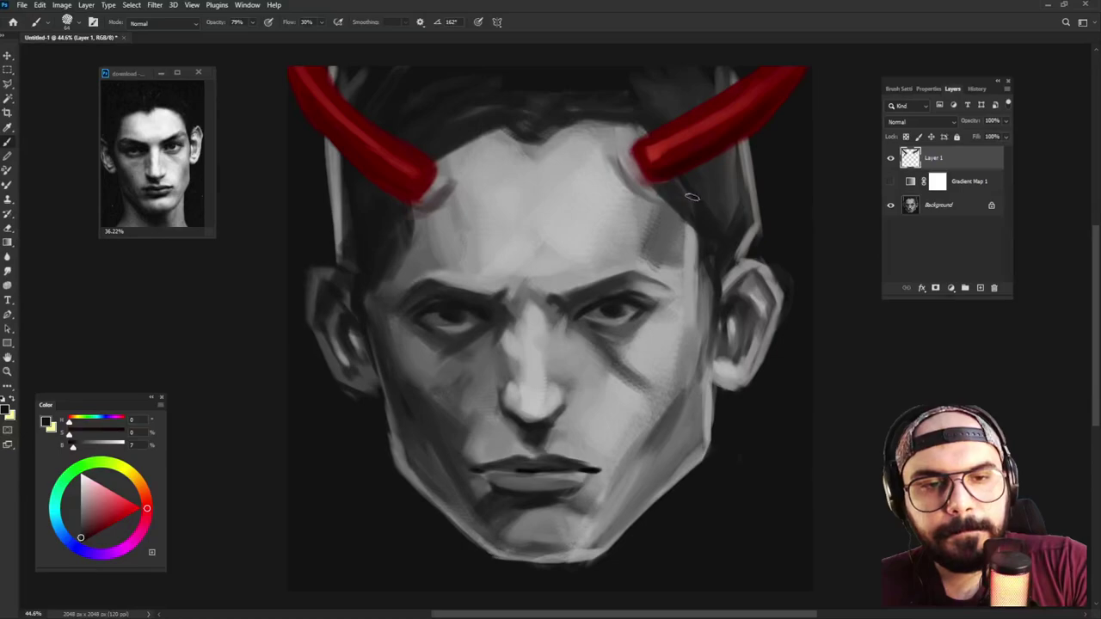
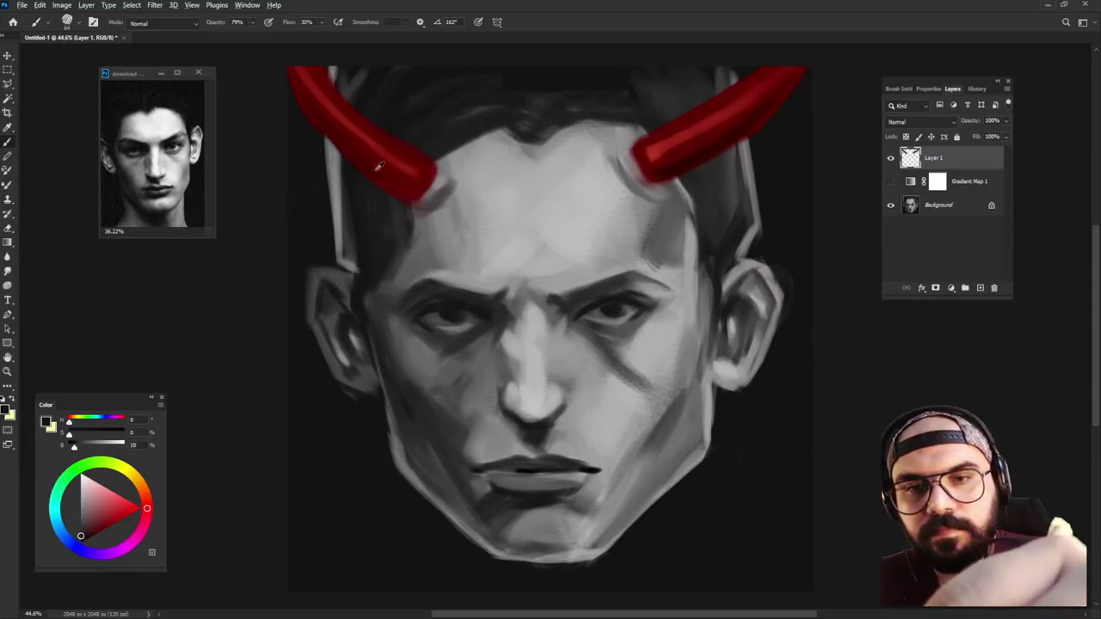
Step: Add a new layer and paint both eyes solid orange with hue 24, 77% saturation and 100% brightness
alt+click(343, 135)
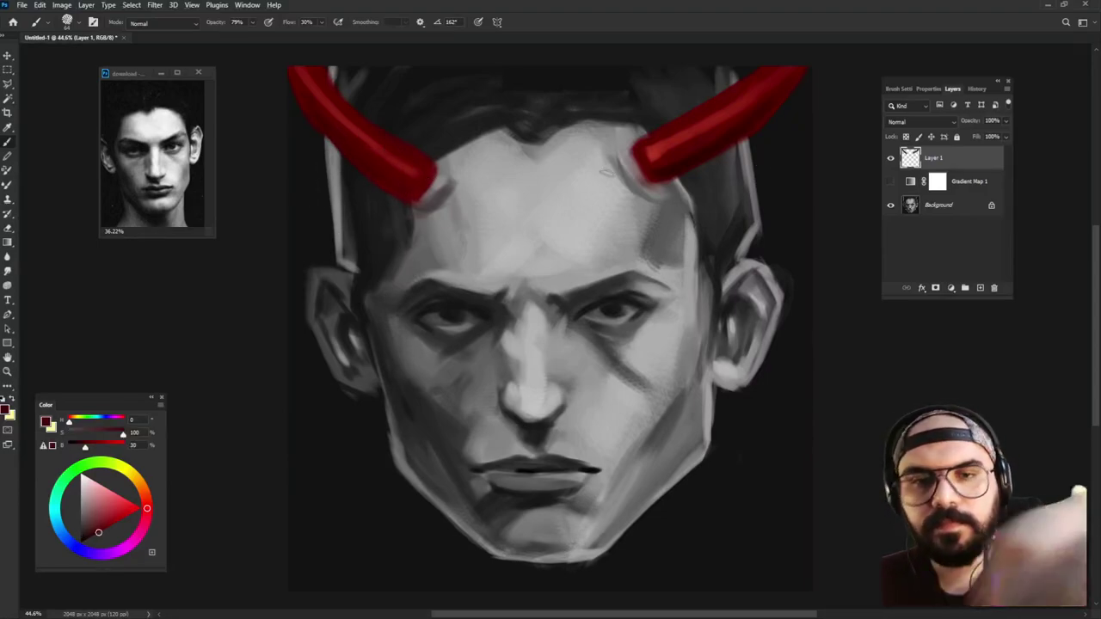
click(980, 288)
click(120, 497)
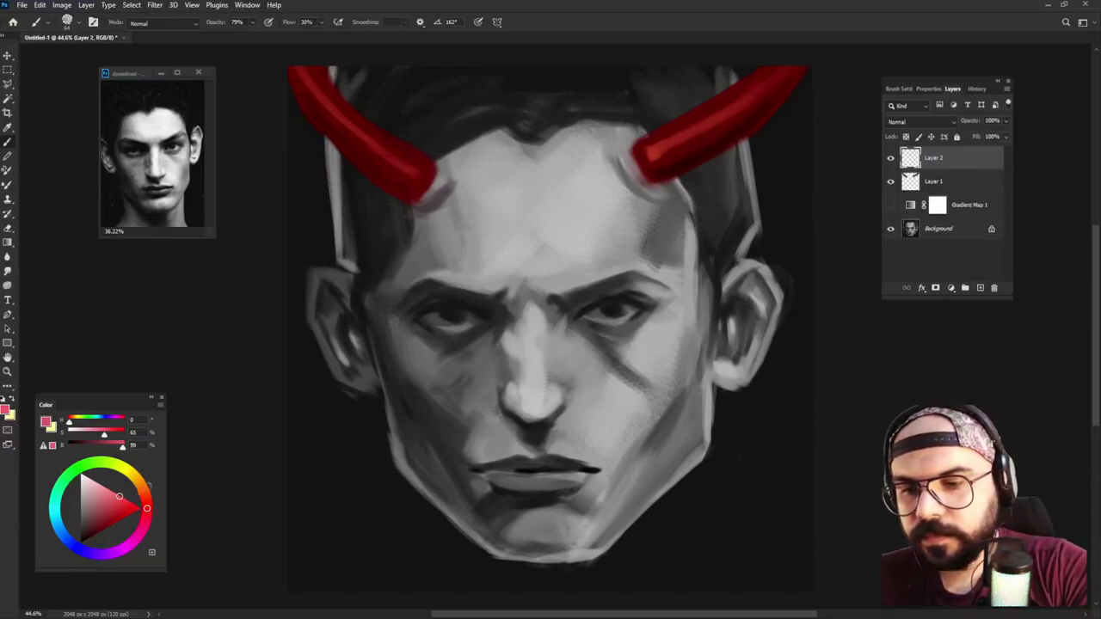
click(142, 485)
drag(142, 486, 142, 489)
click(128, 499)
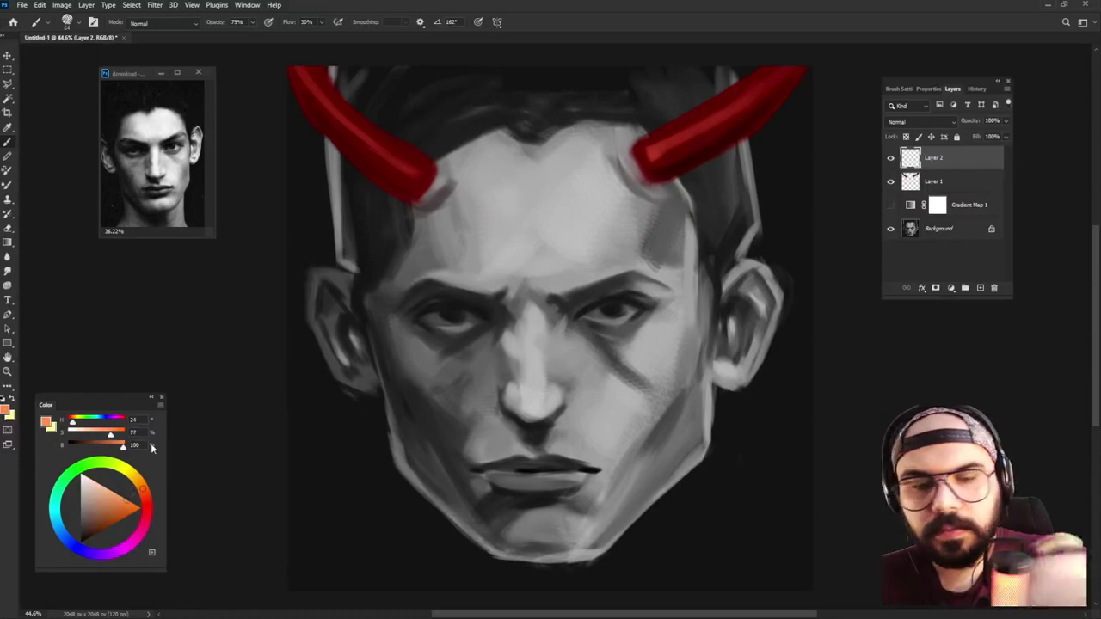
mouse_move(595, 316)
mouse_down()
mouse_move(629, 308)
mouse_move(593, 319)
mouse_up()
mouse_move(426, 316)
mouse_down()
mouse_move(466, 324)
mouse_move(447, 319)
mouse_up()
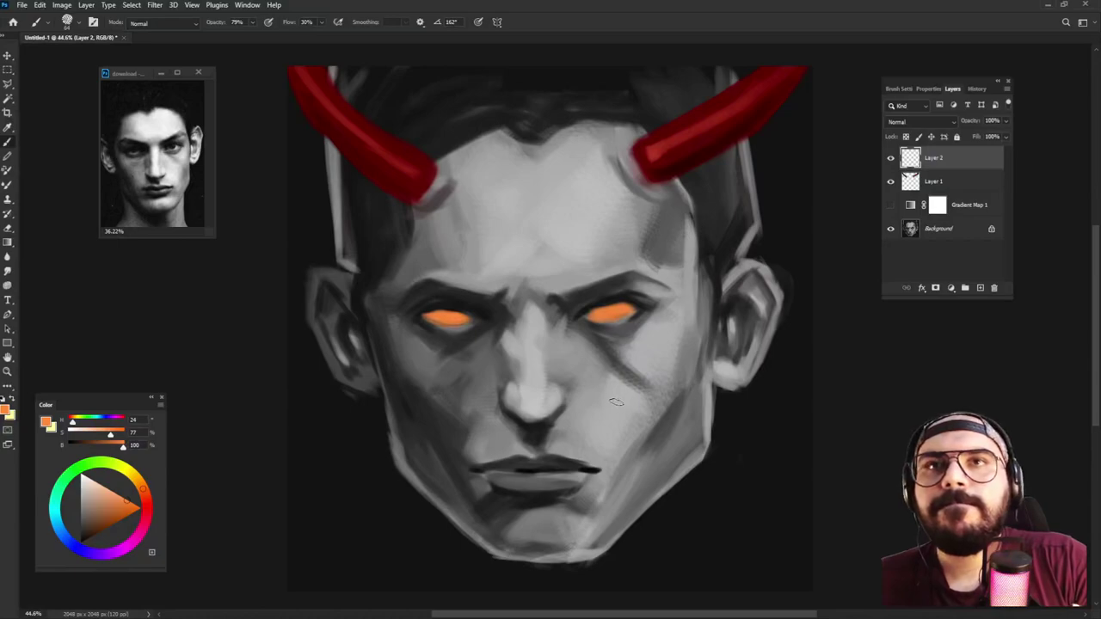
Step: Hide the horn layer and the orange eye layer
click(890, 181)
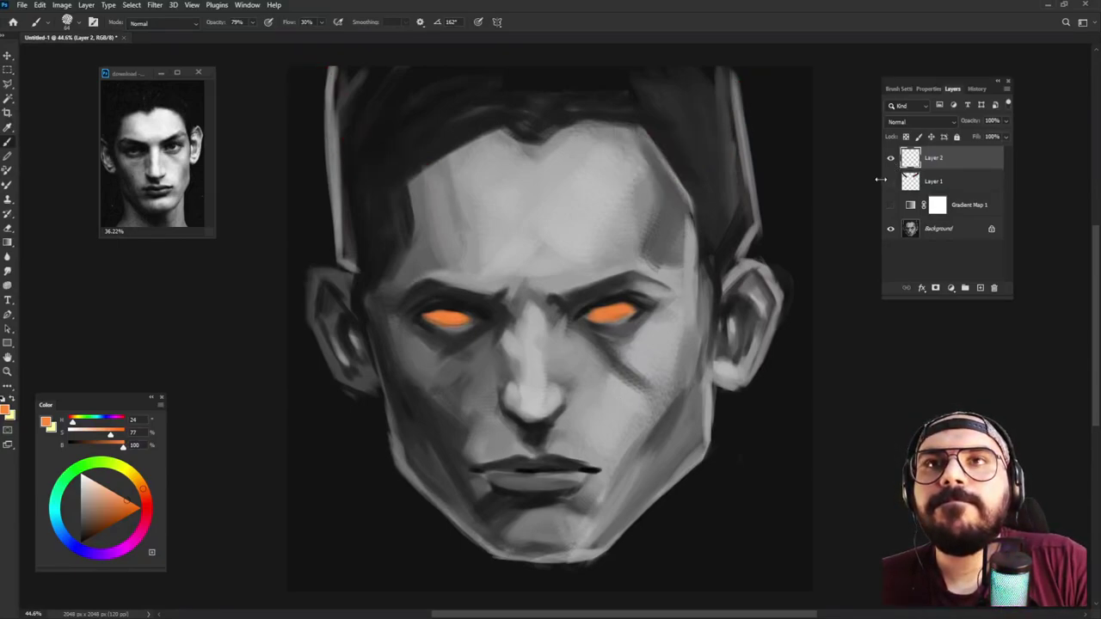
click(887, 161)
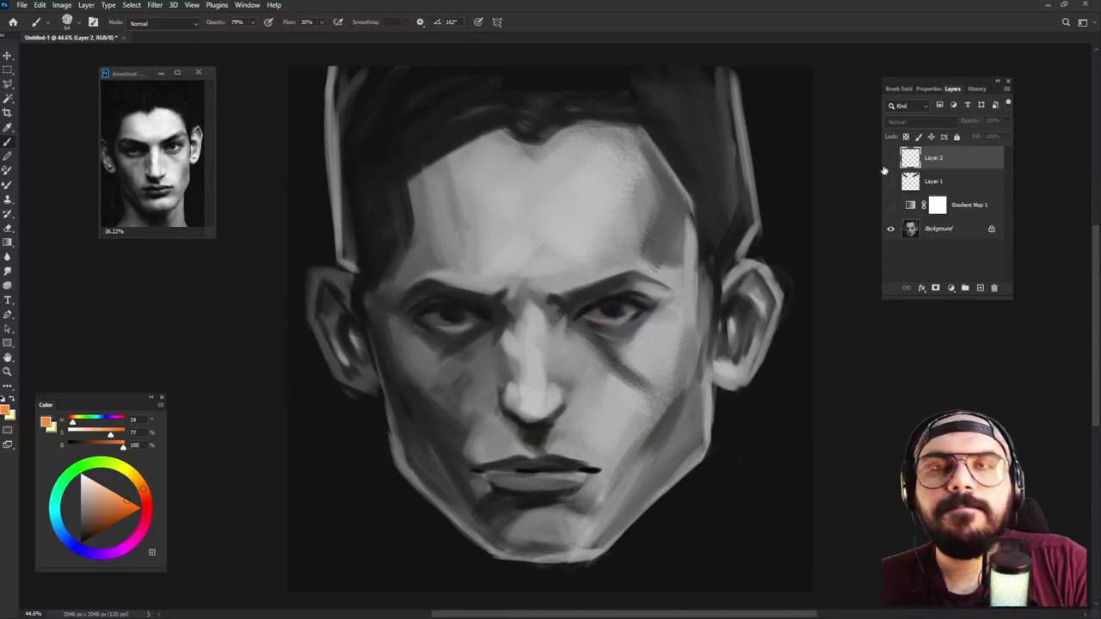